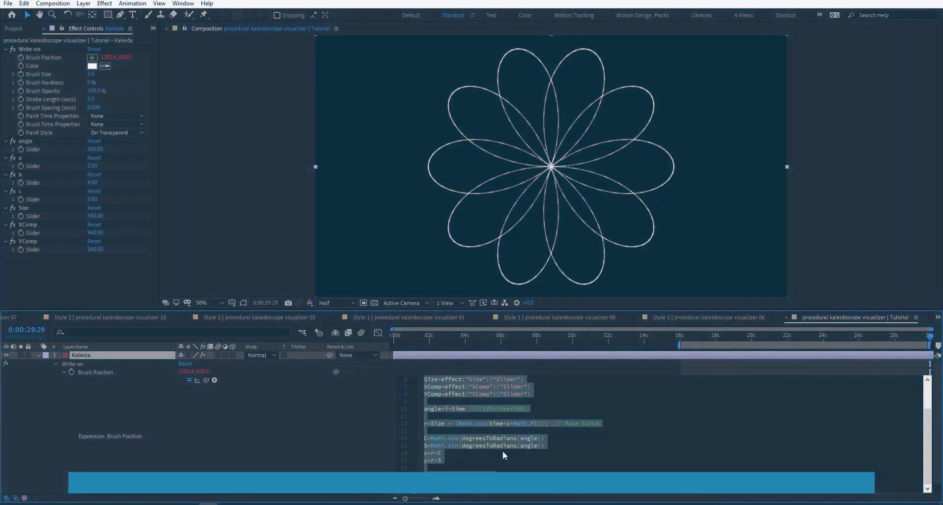
Leave the expression editor and create a new null layer named Controller
{"action": "left_click", "coordinate": [547, 419]}
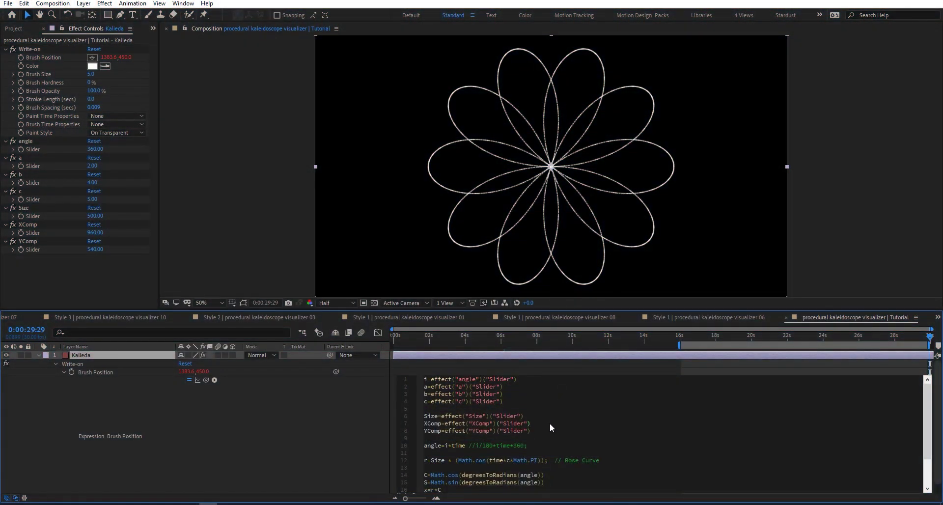
{"action": "left_click", "coordinate": [211, 427]}
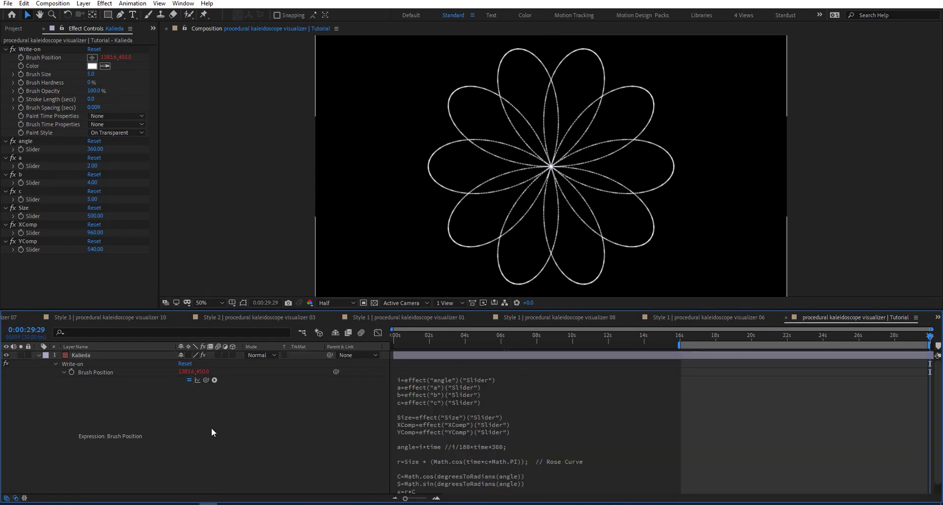
{"action": "left_click", "coordinate": [39, 355]}
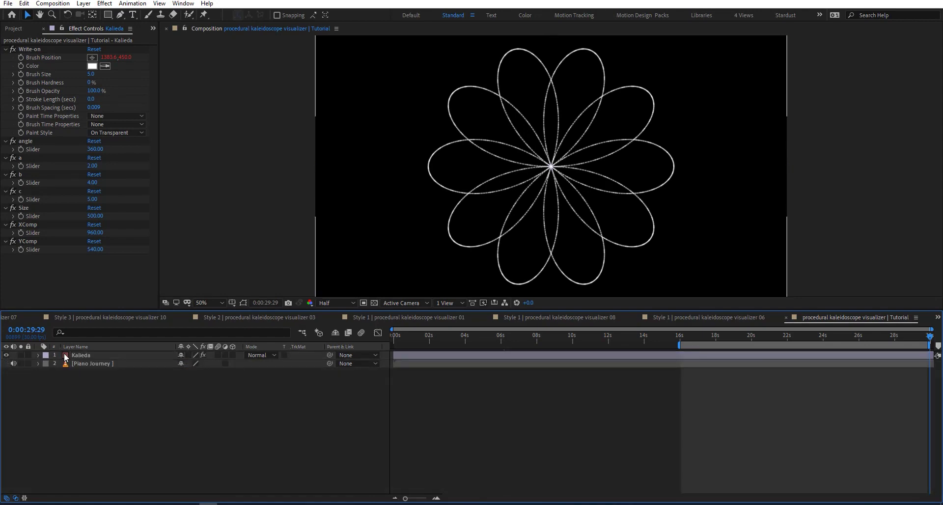
{"action": "key", "text": "ctrl+alt+shift+y"}
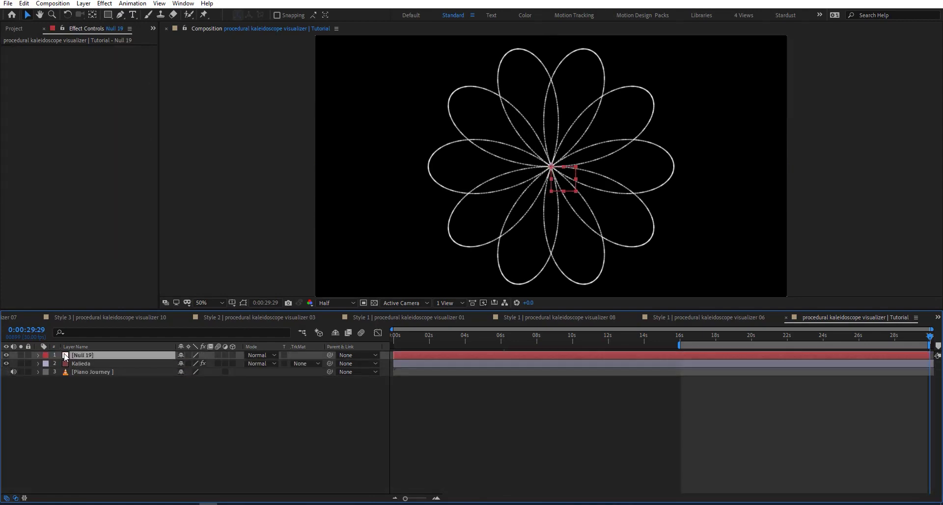
{"action": "key", "text": "Return"}
{"action": "type", "text": "Control"}
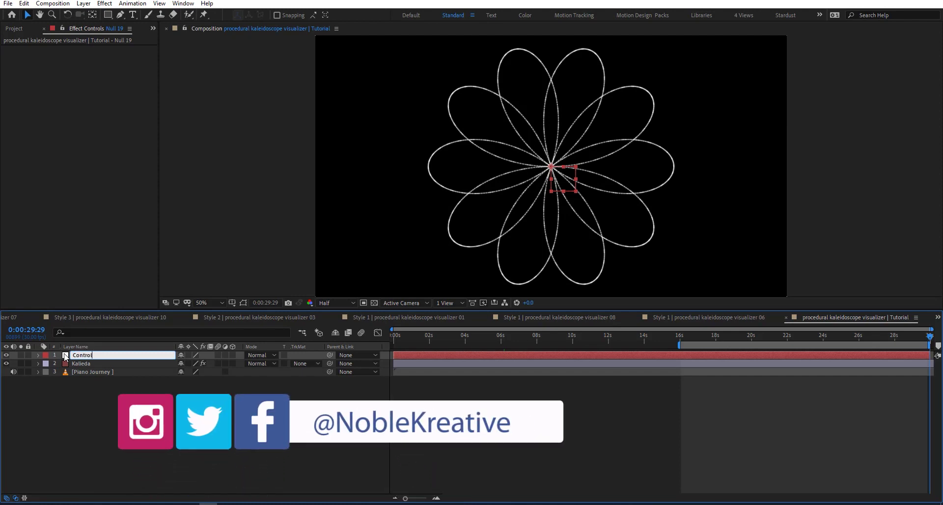
{"action": "type", "text": "ler"}
{"action": "key", "text": "Return"}
Move the angle through YComp slider effects from Kalieda onto the Controller layer
{"action": "left_click", "coordinate": [90, 362]}
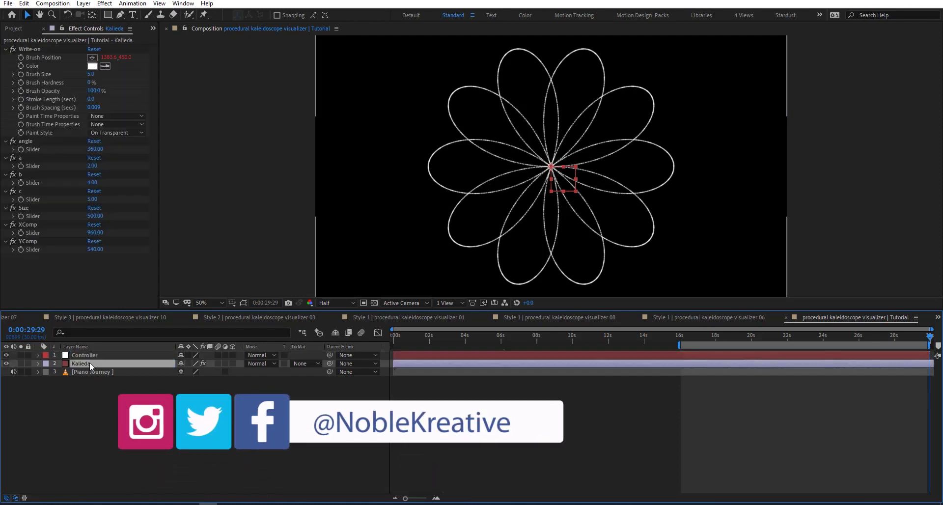
{"action": "left_click", "coordinate": [28, 241], "text": "shift"}
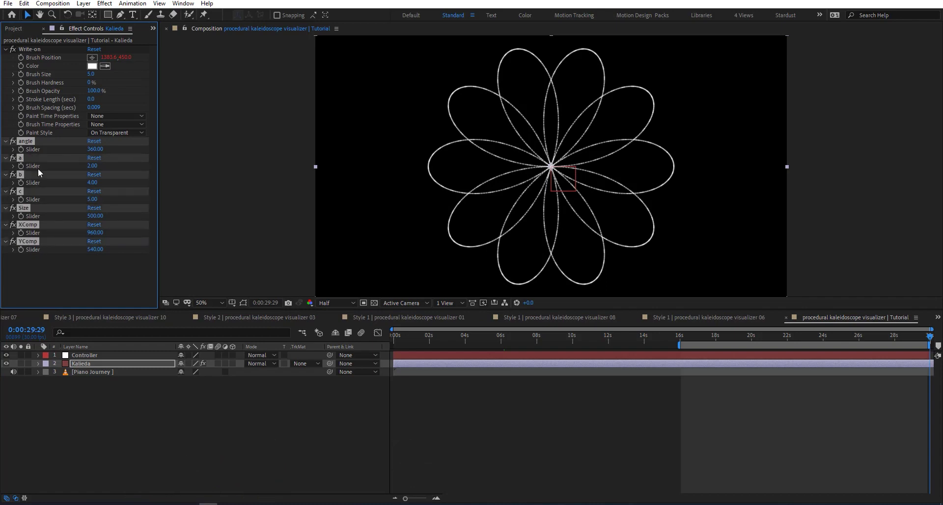
{"action": "key", "text": "ctrl+x"}
{"action": "left_click", "coordinate": [95, 353]}
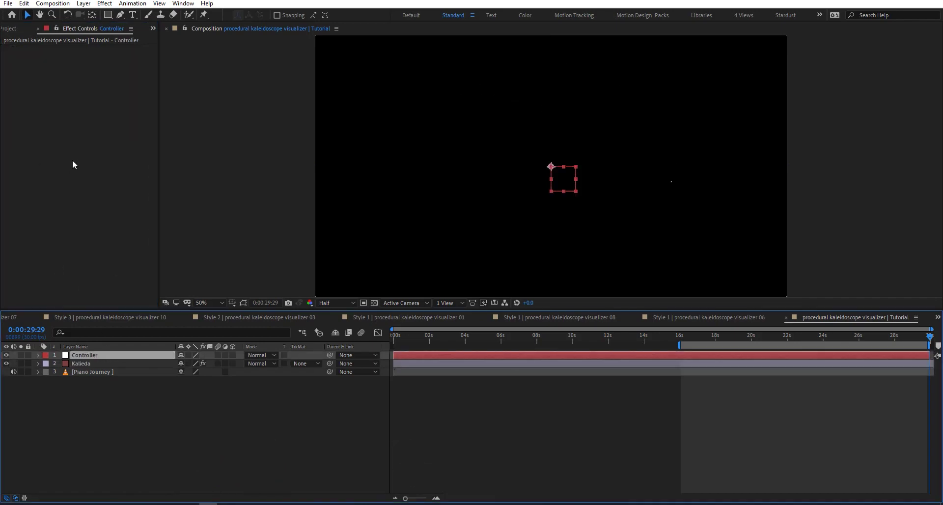
{"action": "key", "text": "ctrl+v"}
Delete the entire Brush Position expression on Kalieda
{"action": "left_click", "coordinate": [87, 363]}
{"action": "key", "text": "e"}
{"action": "key", "text": "e"}
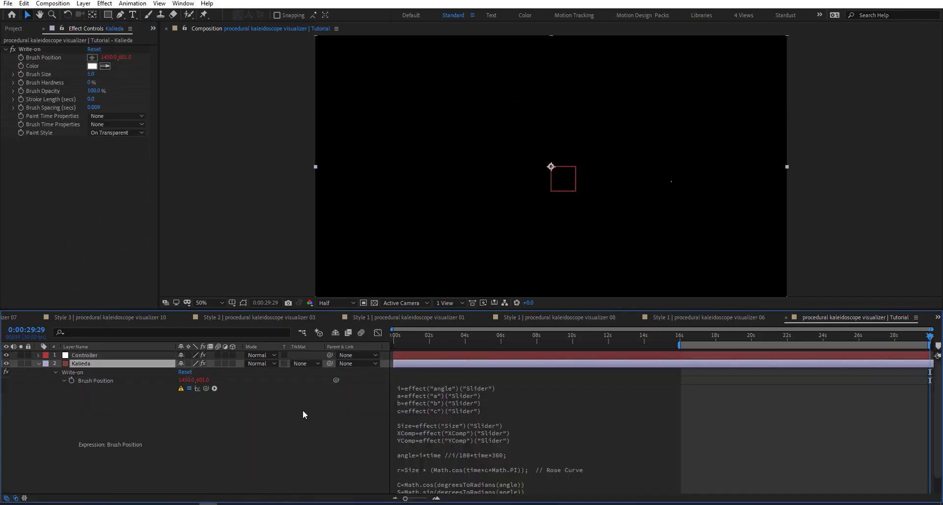
{"action": "left_click", "coordinate": [420, 422]}
{"action": "key", "text": "ctrl+a"}
{"action": "key", "text": "BackSpace"}
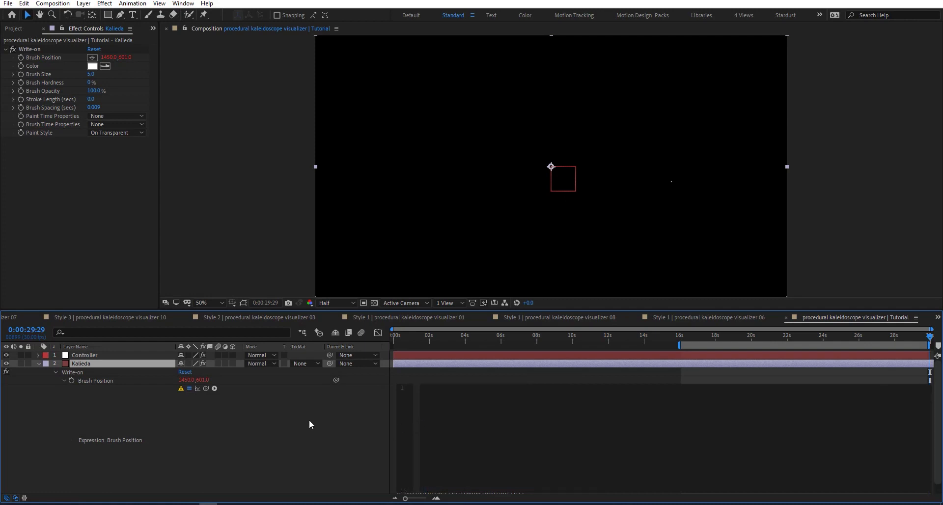
Paste the rose-curve expression onto Controller's Position property
{"action": "left_click", "coordinate": [106, 355]}
{"action": "key", "text": "p"}
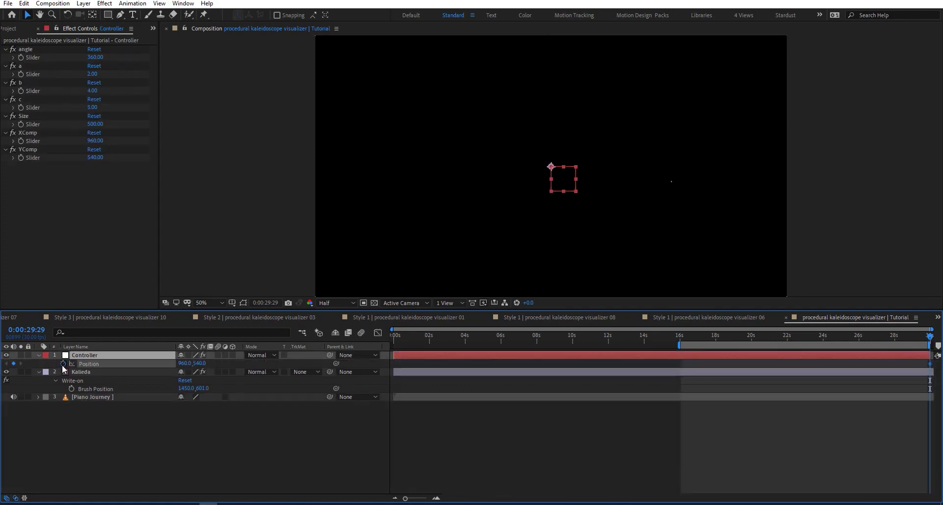
{"action": "left_click", "coordinate": [62, 363], "text": "alt"}
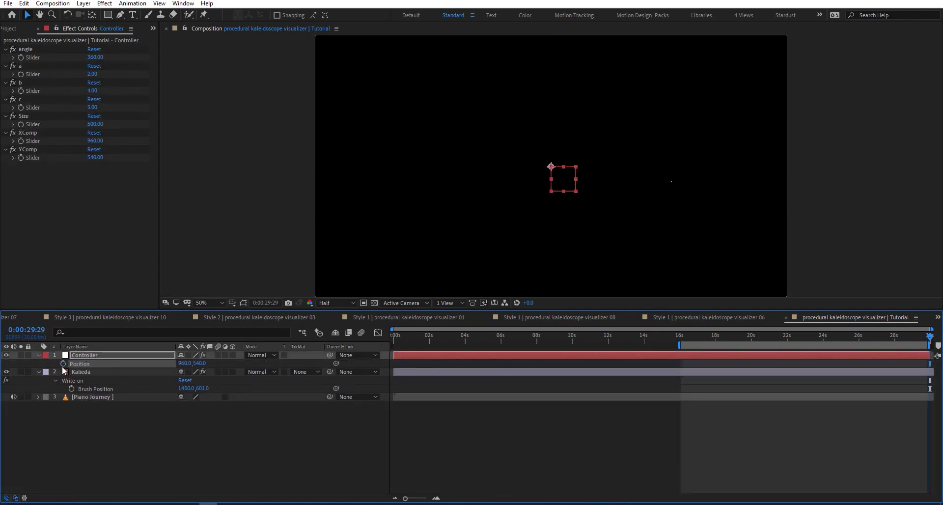
{"action": "key", "text": "ctrl+v"}
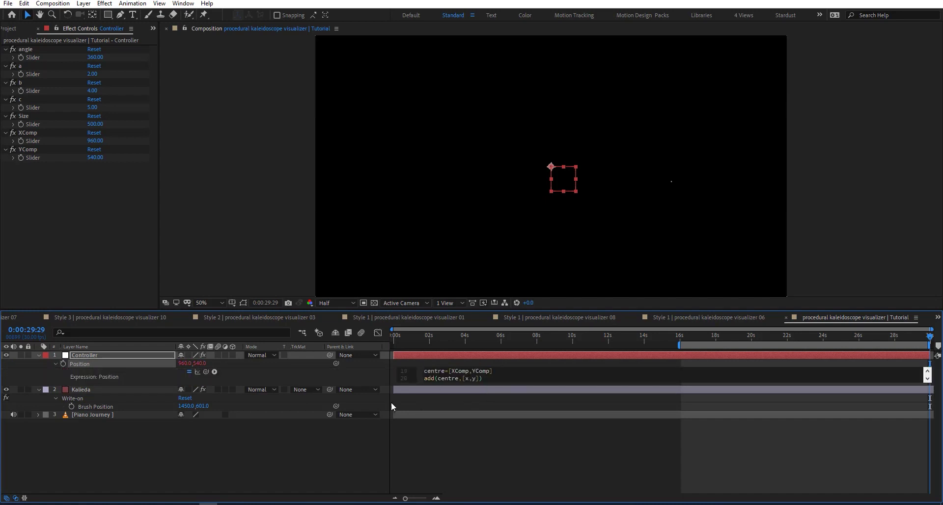
{"action": "left_click", "coordinate": [315, 463]}
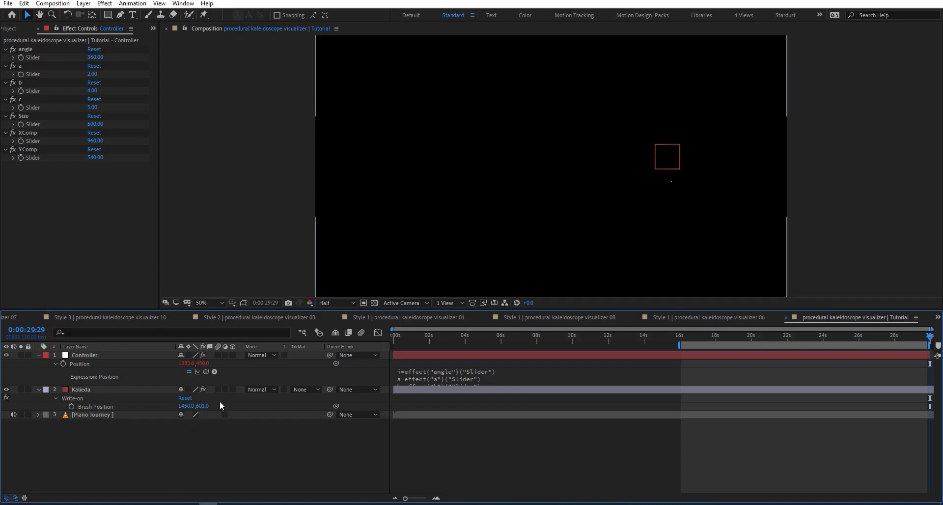
Make Controller 3D and add z=time*50 with add(centre,[x,y,z]) output to the expression
{"action": "left_click", "coordinate": [145, 358]}
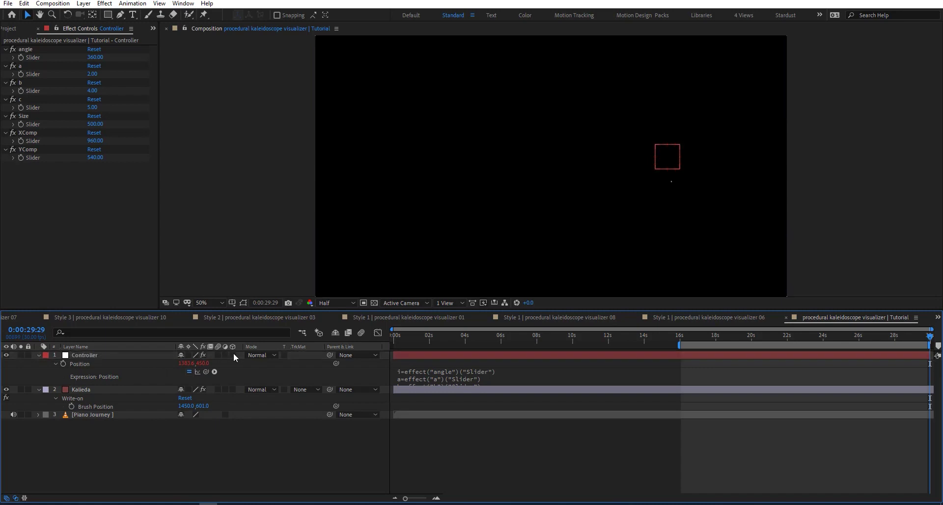
{"action": "left_click", "coordinate": [234, 354]}
{"action": "left_click", "coordinate": [452, 374]}
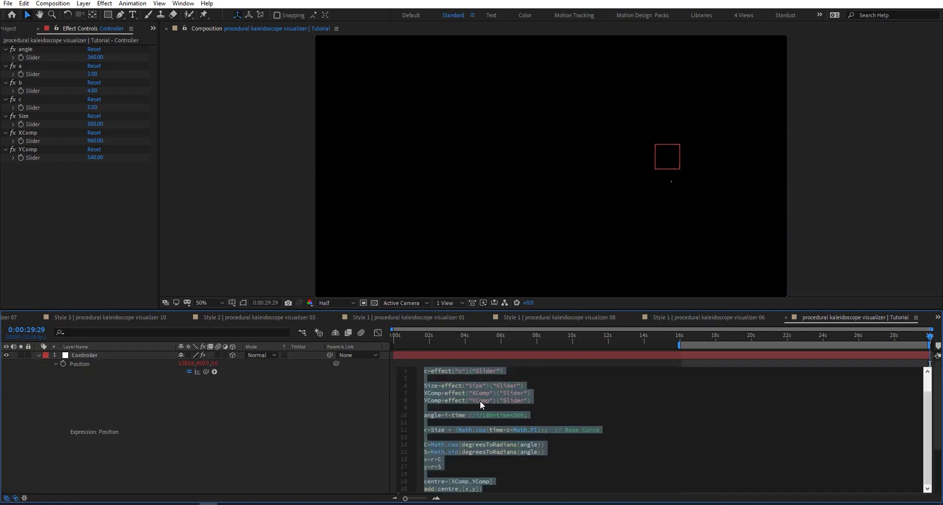
{"action": "left_click", "coordinate": [474, 489]}
{"action": "type", "text": ","}
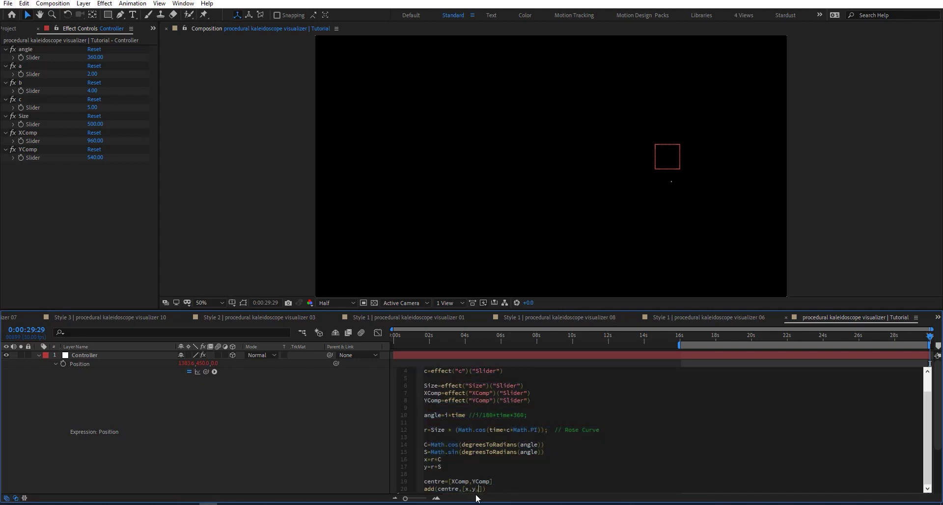
{"action": "type", "text": "z"}
{"action": "key", "text": "Up"}
{"action": "key", "text": "Up"}
{"action": "type", "text": "z=time"}
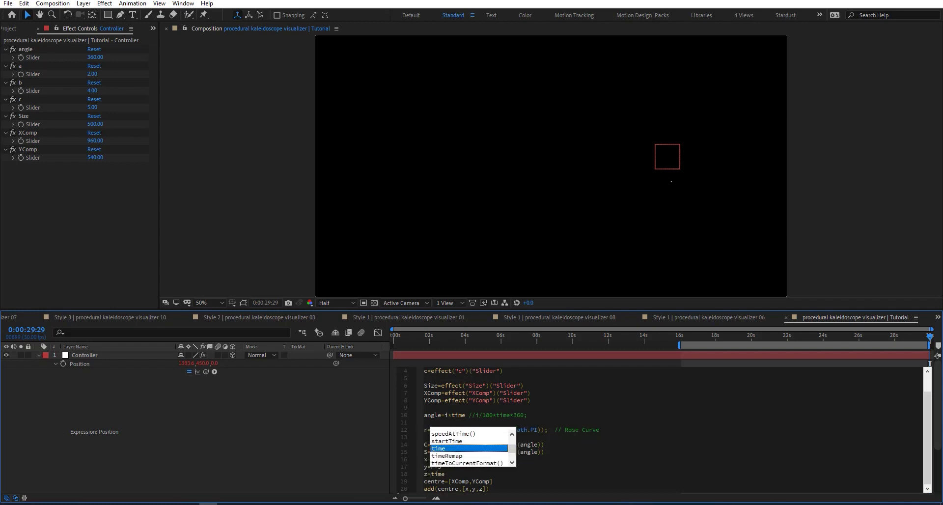
{"action": "key", "text": "Escape"}
{"action": "type", "text": "*50"}
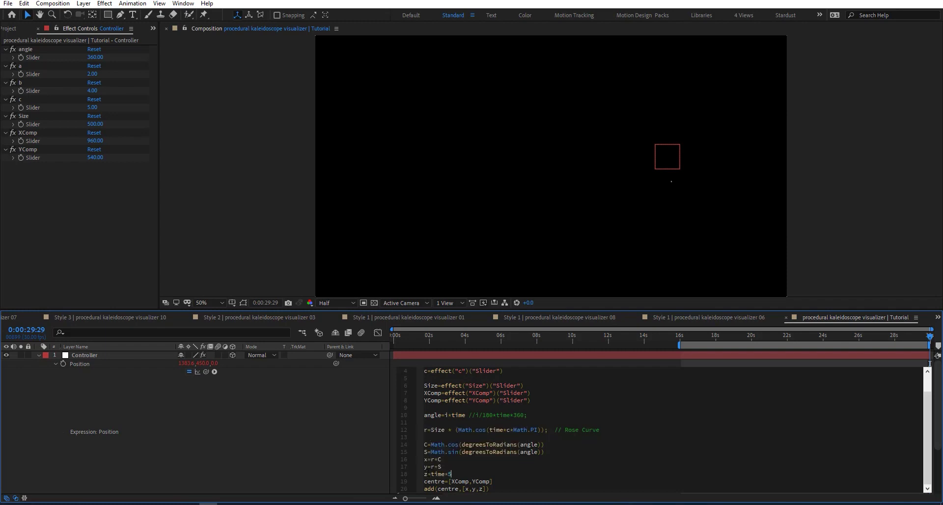
{"action": "left_click", "coordinate": [237, 418]}
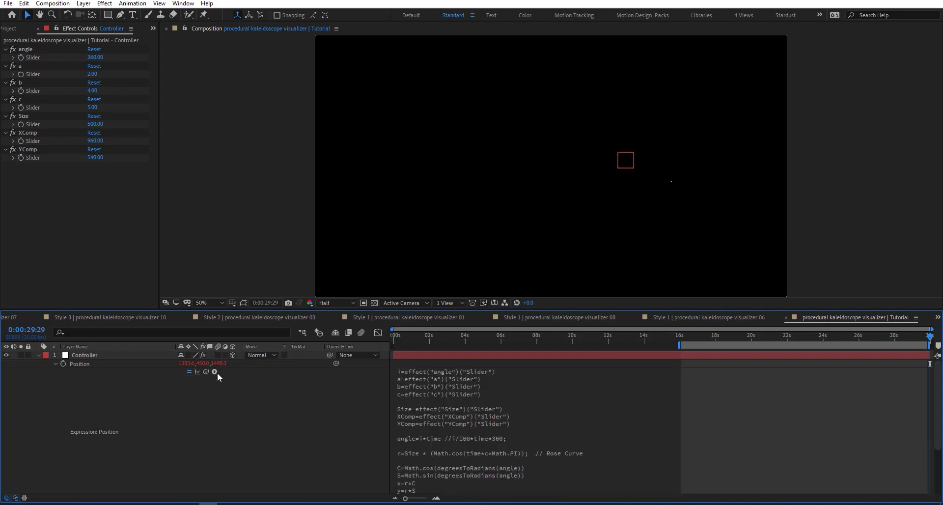
Set Brush Position's expression to thisComp.layer("Controller").toComp([0,0,0]) via pickwhip
{"action": "left_click", "coordinate": [39, 356]}
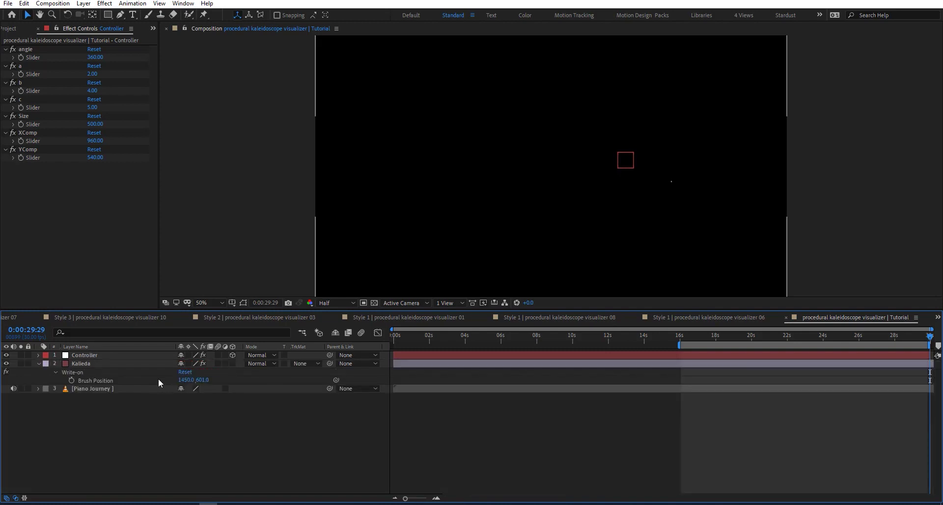
{"action": "left_click", "coordinate": [129, 378]}
{"action": "left_click", "coordinate": [72, 381], "text": "alt"}
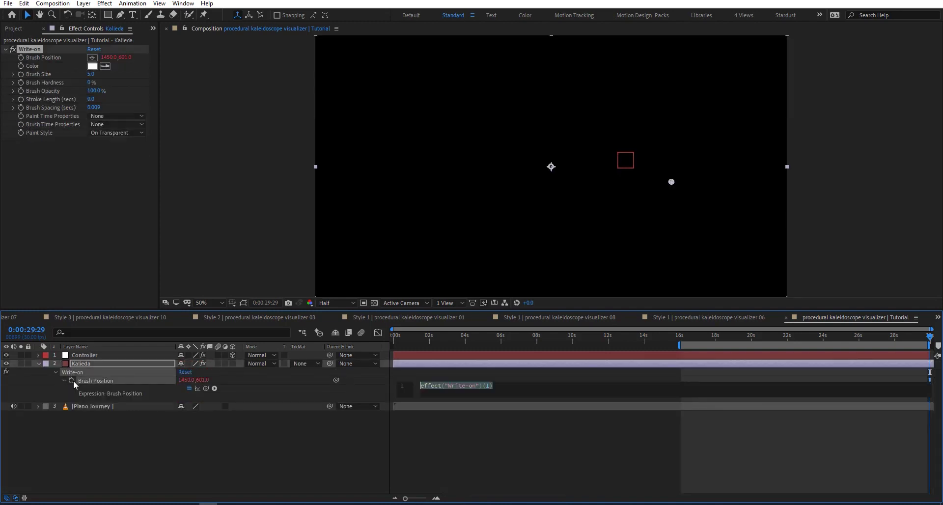
{"action": "left_click_drag", "start_coordinate": [206, 388], "coordinate": [84, 358]}
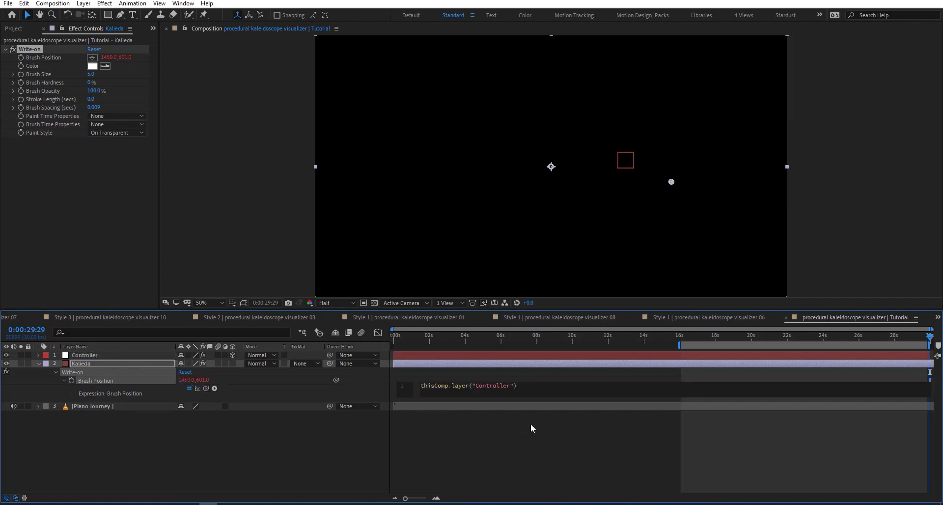
{"action": "type", "text": ".toComp()[0,0,0"}
{"action": "left_click", "coordinate": [275, 390]}
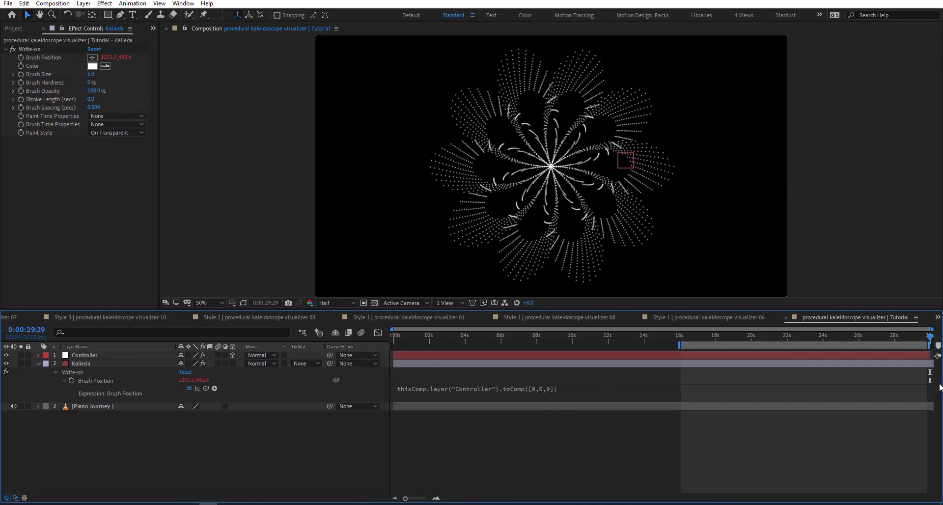
Scrub the timeline and preview the rose-curve kaleidoscope pattern building
{"action": "left_click_drag", "start_coordinate": [900, 335], "coordinate": [474, 346]}
{"action": "mouse_move", "coordinate": [572, 349]}
{"action": "left_mouse_down"}
{"action": "mouse_move", "coordinate": [739, 350]}
{"action": "mouse_move", "coordinate": [779, 335]}
{"action": "mouse_move", "coordinate": [854, 336]}
{"action": "left_mouse_up"}
{"action": "key", "text": "space"}
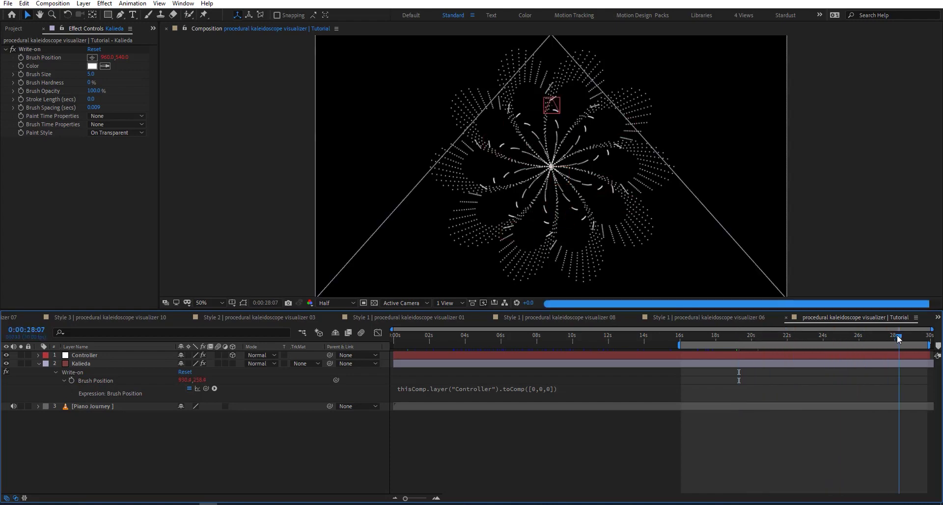
Flatten Controller's depth by changing z=time*50 to z=time*0
{"action": "left_click", "coordinate": [129, 356]}
{"action": "key", "text": "e"}
{"action": "key", "text": "e"}
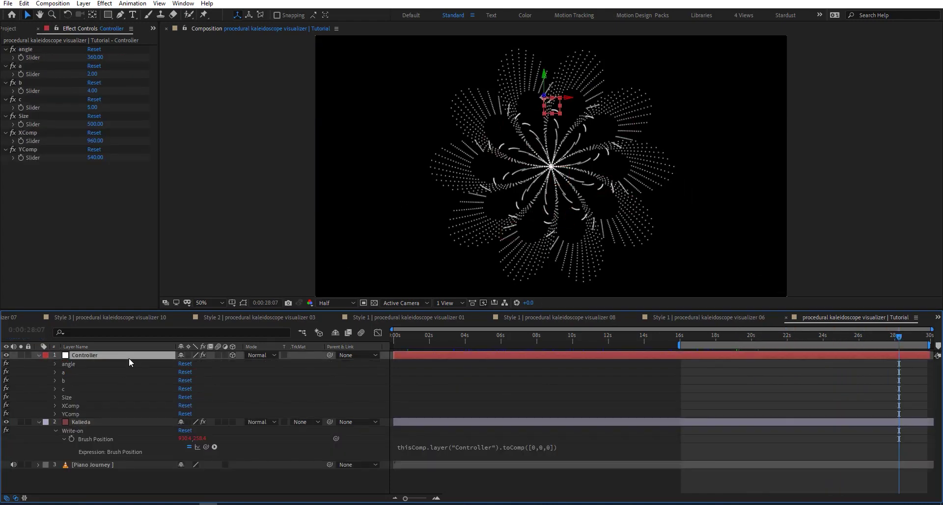
{"action": "left_click", "coordinate": [410, 426]}
{"action": "left_click", "coordinate": [461, 473]}
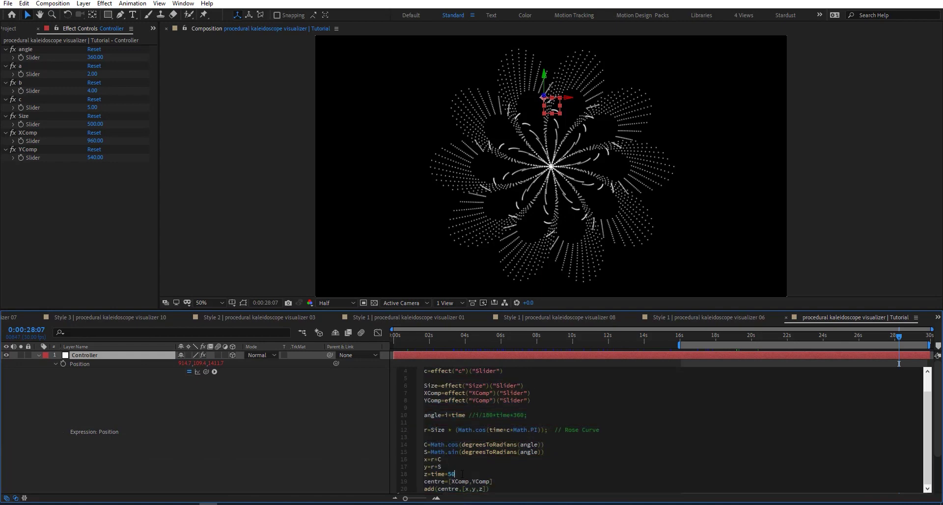
{"action": "key", "text": "BackSpace"}
{"action": "key", "text": "BackSpace"}
{"action": "type", "text": "0"}
{"action": "left_click", "coordinate": [328, 457]}
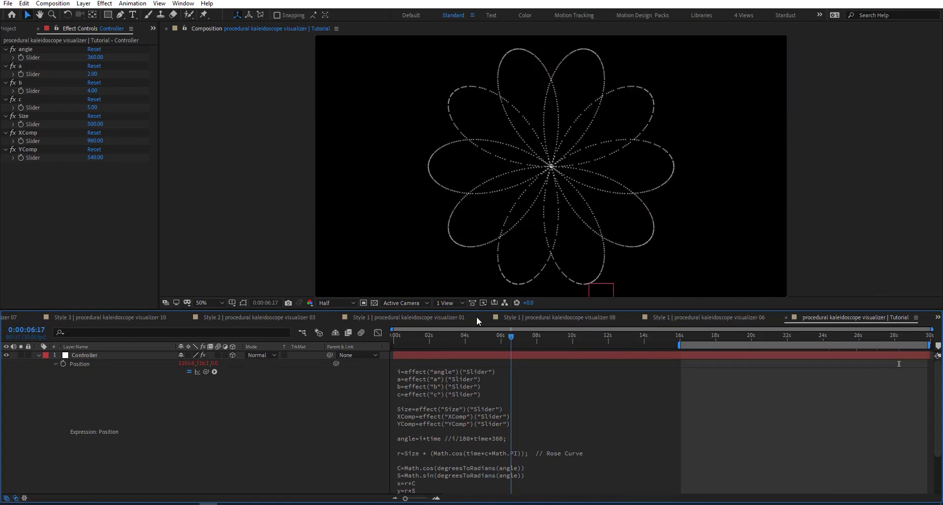
Duplicate the YComp slider and rename the copies Depth and time
{"action": "left_click", "coordinate": [475, 423]}
{"action": "key", "text": "ctrl+a"}
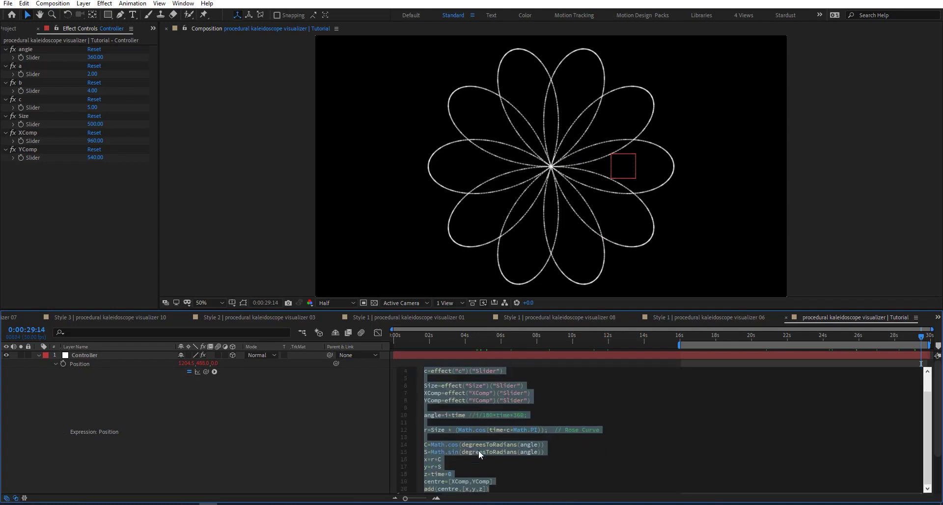
{"action": "left_click", "coordinate": [25, 157]}
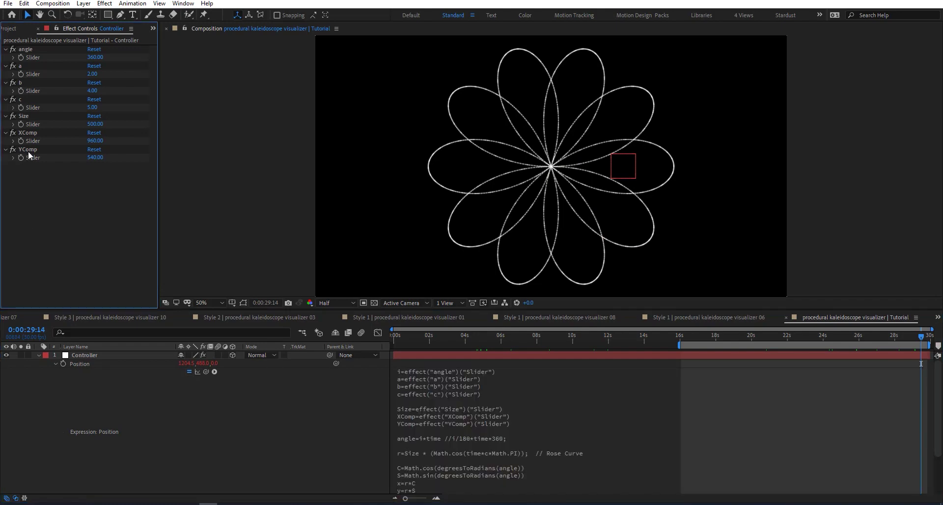
{"action": "left_click", "coordinate": [28, 150]}
{"action": "key", "text": "ctrl+d"}
{"action": "key", "text": "ctrl+d"}
{"action": "key", "text": "ctrl+d"}
{"action": "left_click", "coordinate": [36, 166]}
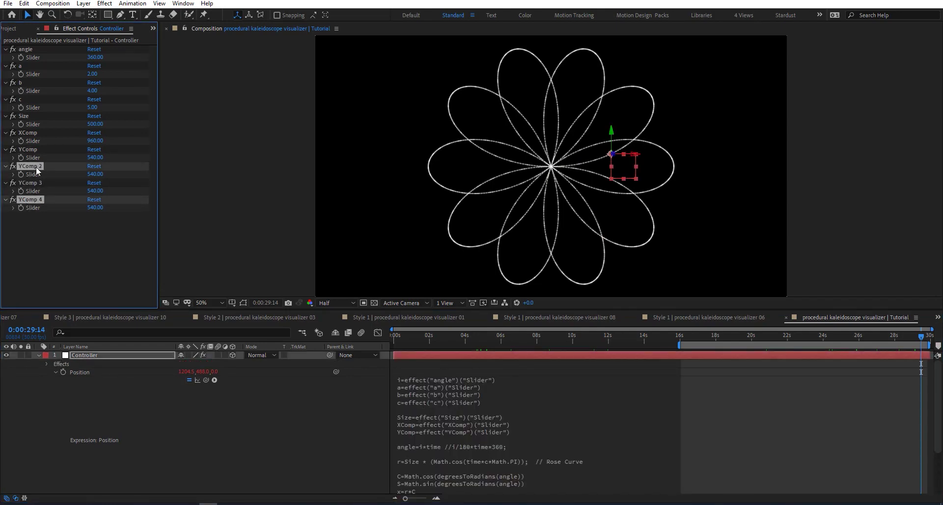
{"action": "key", "text": "Return"}
{"action": "type", "text": "Depth"}
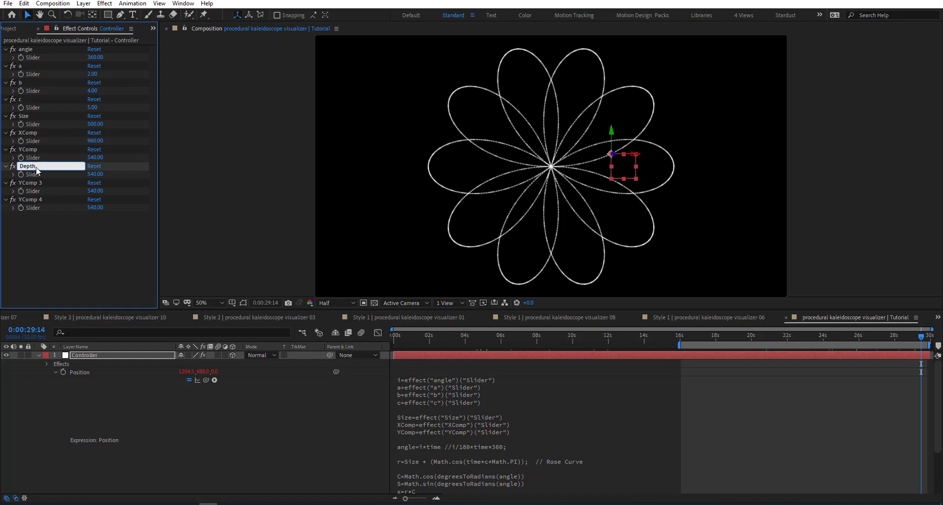
{"action": "key", "text": "Return"}
{"action": "left_click", "coordinate": [41, 182]}
{"action": "key", "text": "Return"}
{"action": "type", "text": "time"}
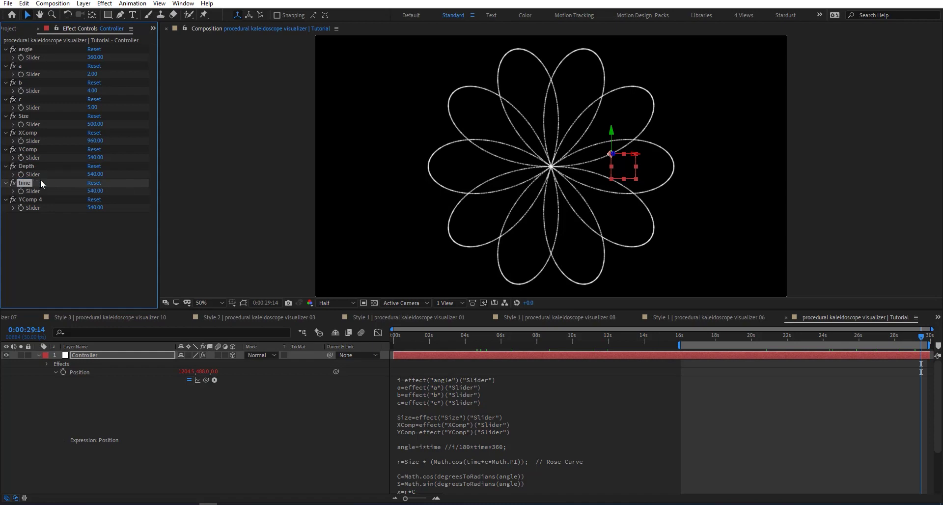
Rename the next copy p, then duplicate it and name the duplicate q
{"action": "left_click", "coordinate": [34, 201]}
{"action": "key", "text": "Return"}
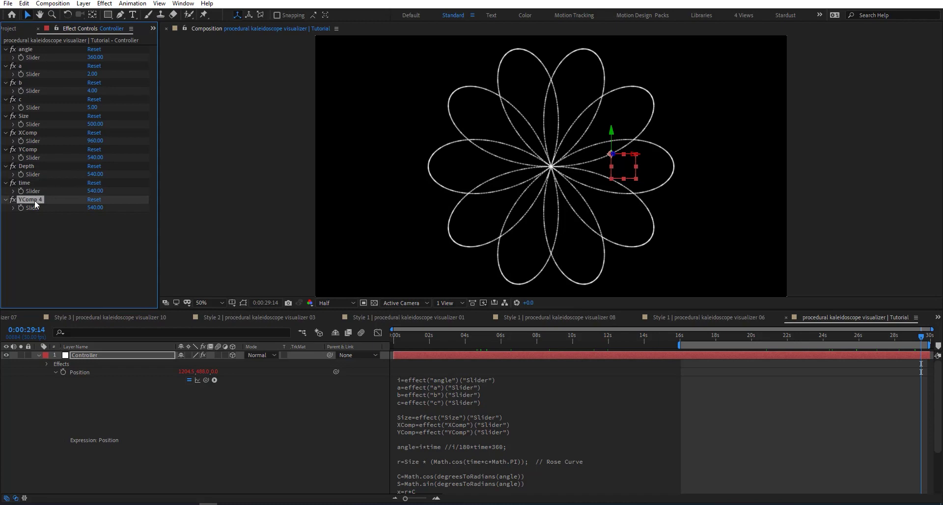
{"action": "type", "text": "p"}
{"action": "key", "text": "Return"}
{"action": "key", "text": "ctrl+d"}
{"action": "key", "text": "Return"}
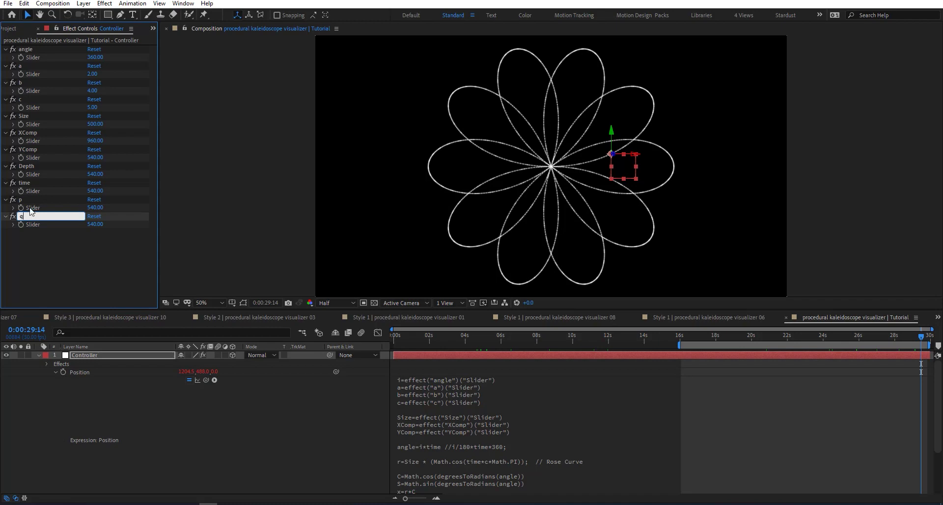
{"action": "type", "text": "q"}
{"action": "key", "text": "Return"}
{"action": "left_click", "coordinate": [490, 397]}
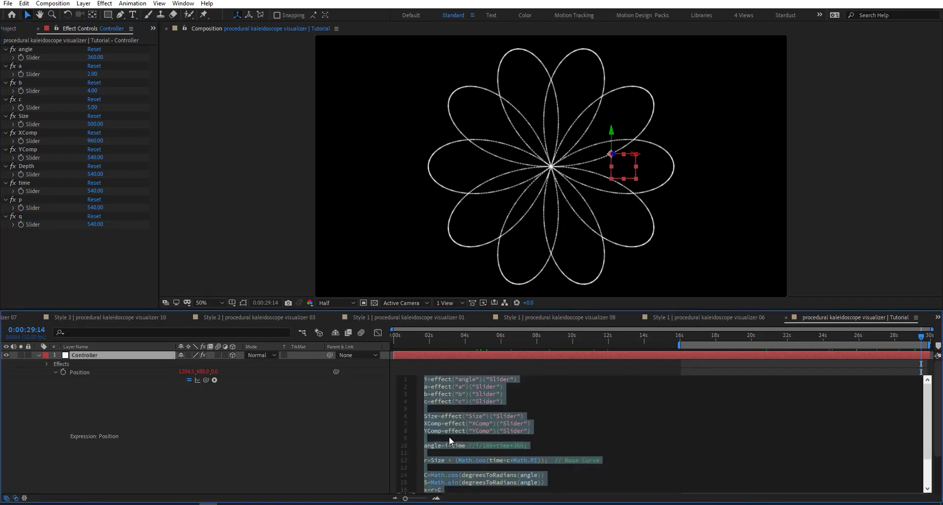
Add a Depth variable linked to the Depth slider and set Depth to 10
{"action": "left_click", "coordinate": [448, 437]}
{"action": "type", "text": "Depth"}
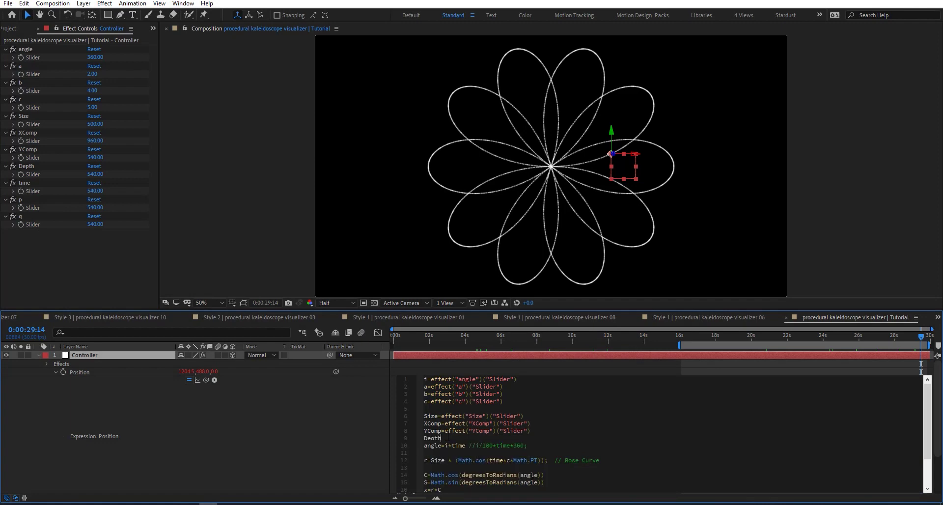
{"action": "key", "text": "BackSpace"}
{"action": "key", "text": "BackSpace"}
{"action": "type", "text": "pth="}
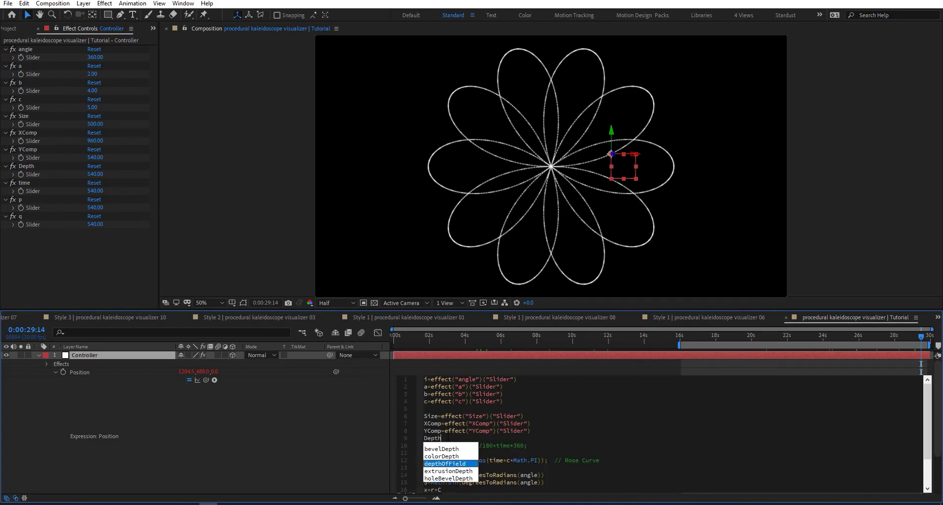
{"action": "left_click_drag", "start_coordinate": [206, 379], "coordinate": [40, 173]}
{"action": "left_click", "coordinate": [95, 174]}
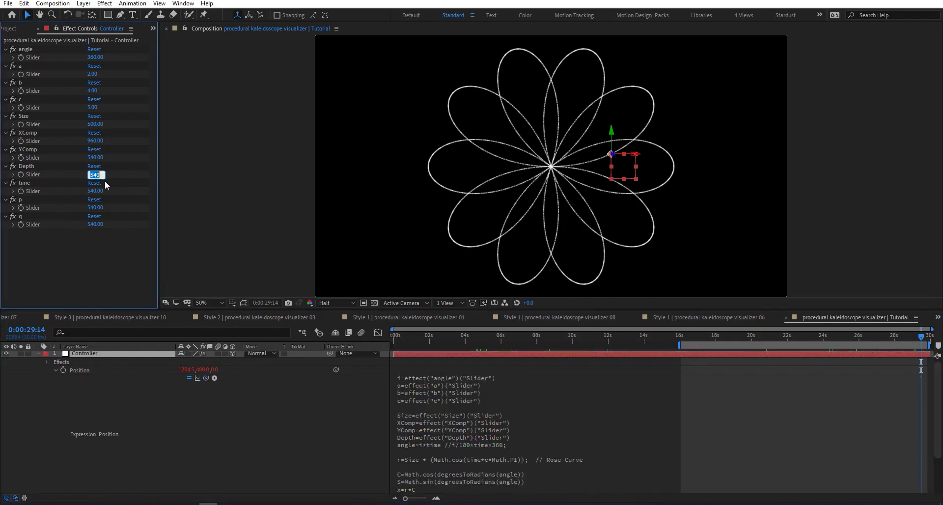
{"action": "type", "text": "10"}
Multiply the z line by Depth and try a Depth value of 50
{"action": "left_click", "coordinate": [432, 447]}
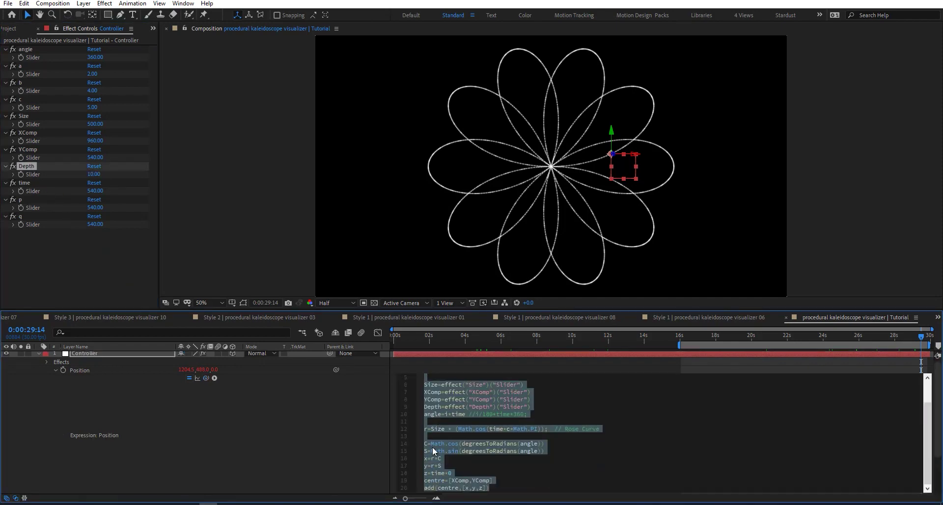
{"action": "left_click", "coordinate": [451, 473]}
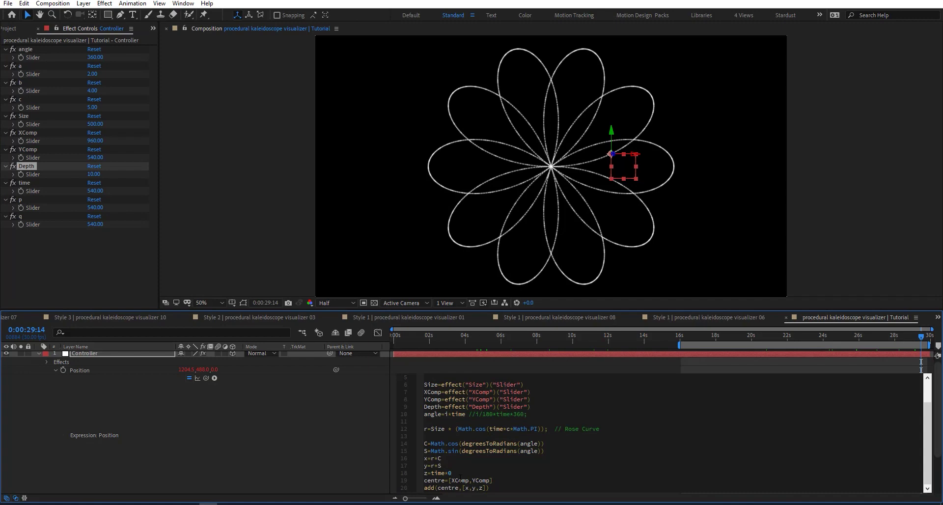
{"action": "type", "text": "depth"}
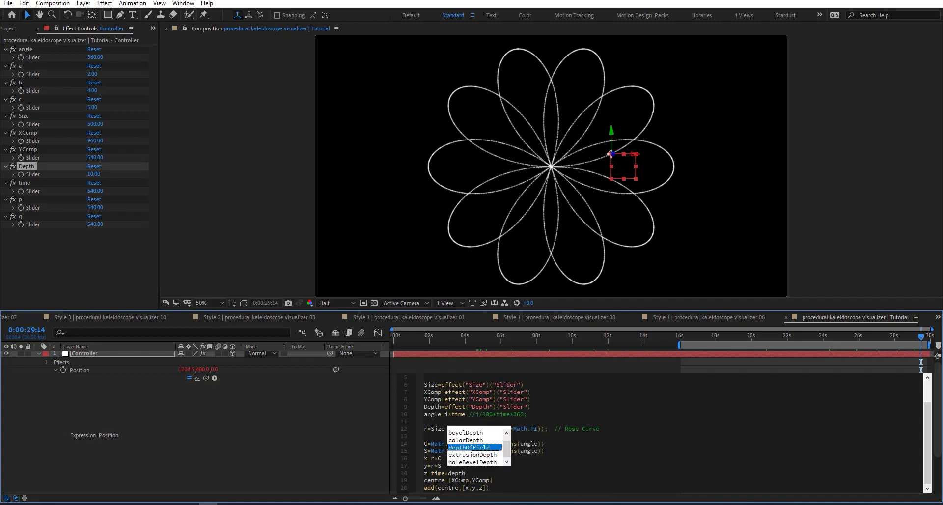
{"action": "key", "text": "Escape"}
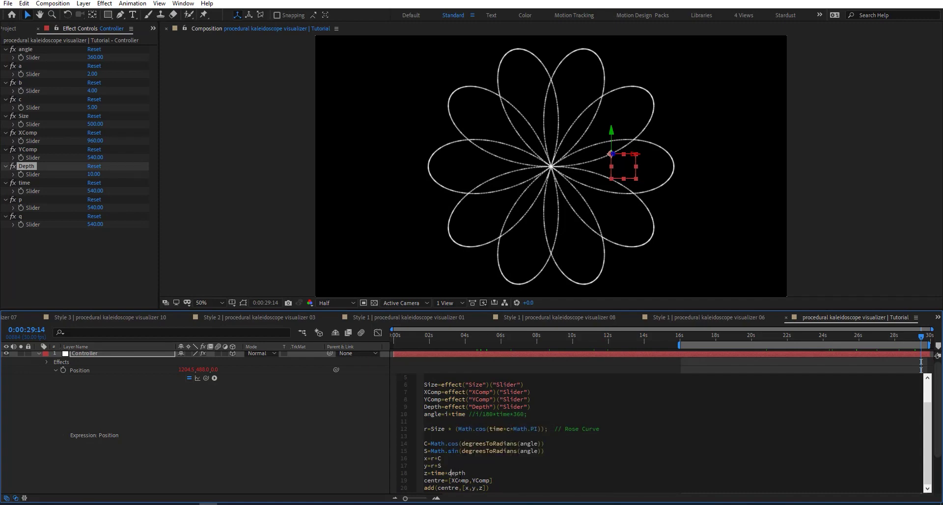
{"action": "left_click", "coordinate": [350, 460]}
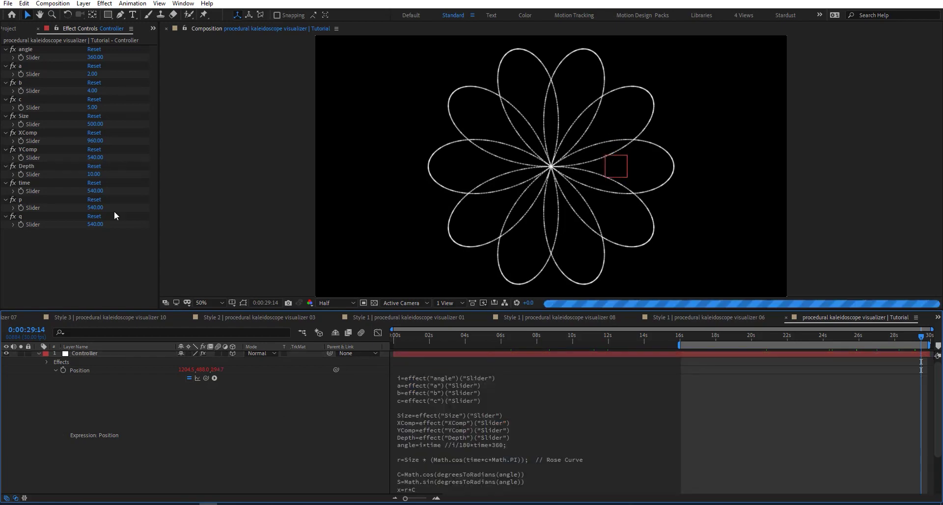
{"action": "left_click", "coordinate": [93, 174]}
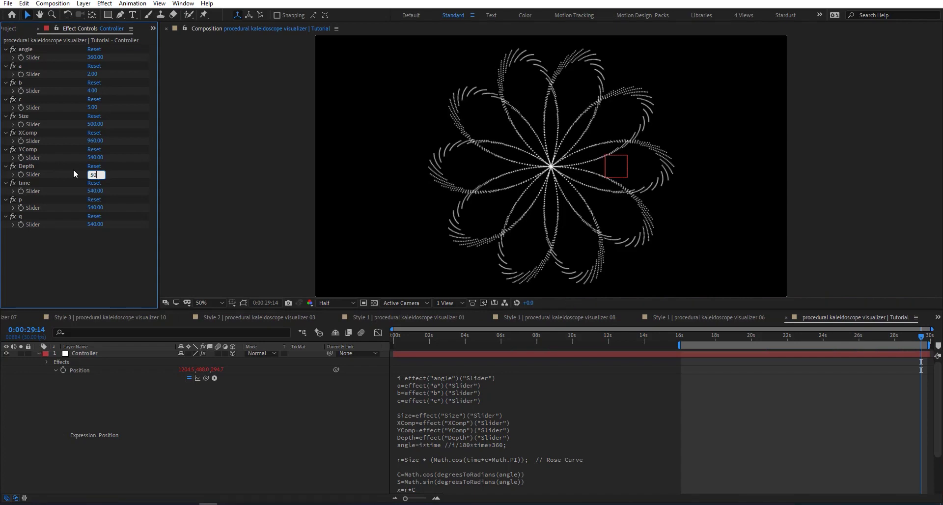
{"action": "key", "text": "Return"}
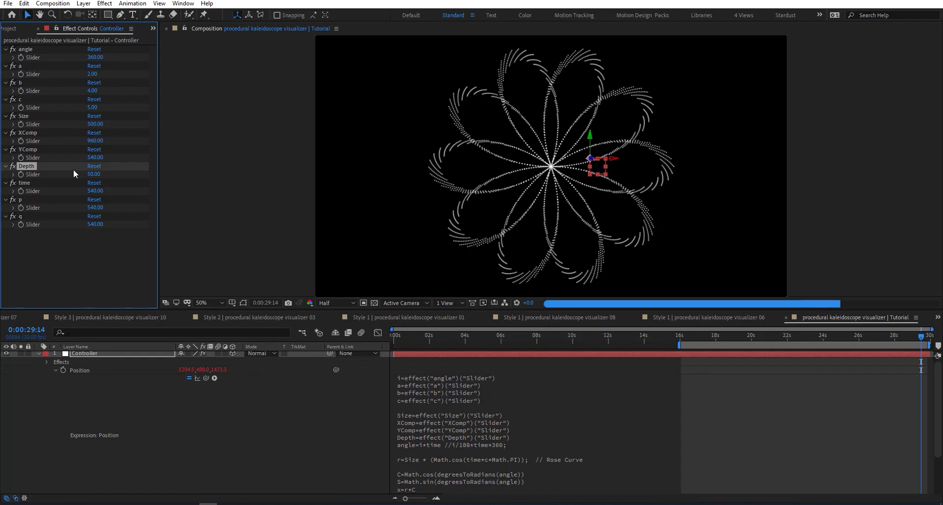
Scale z by time as well, making z=time*Depth*time, and reset Depth to 10
{"action": "left_click", "coordinate": [480, 467]}
{"action": "scroll", "coordinate": [478, 471], "scroll_direction": "down", "scroll_amount": 2}
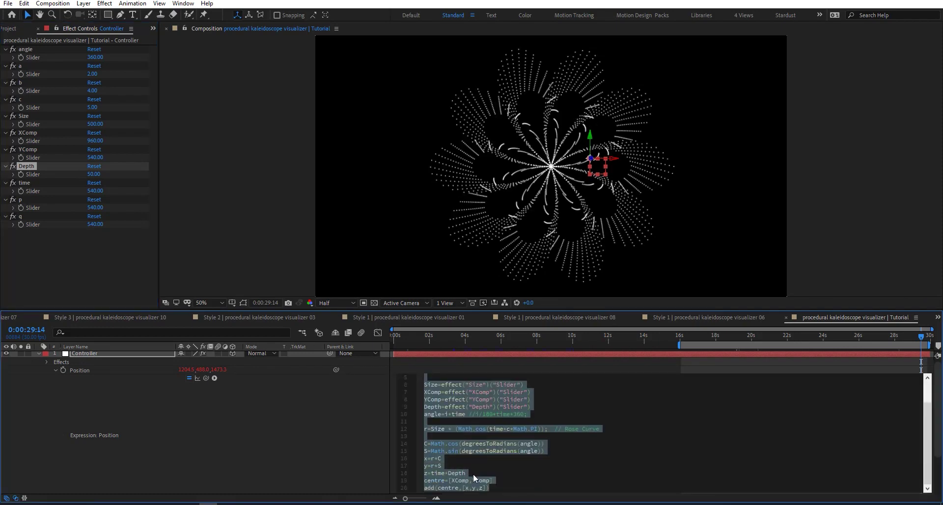
{"action": "left_click", "coordinate": [474, 477]}
{"action": "type", "text": "time"}
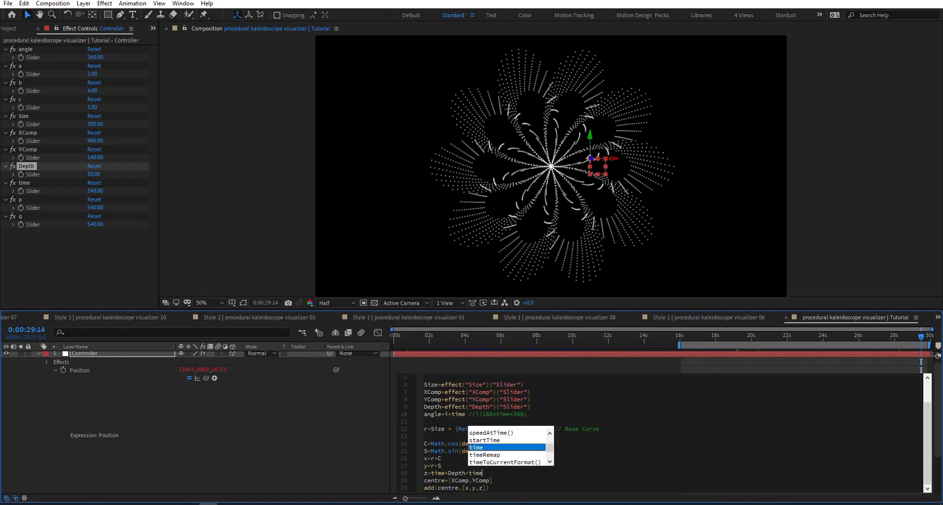
{"action": "left_click", "coordinate": [593, 422]}
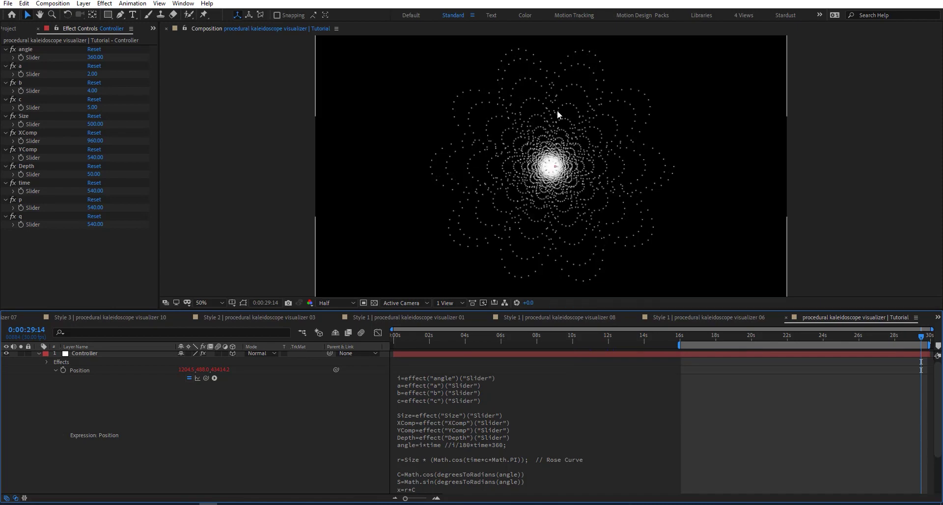
{"action": "left_click", "coordinate": [93, 173]}
{"action": "type", "text": "10"}
{"action": "key", "text": "Return"}
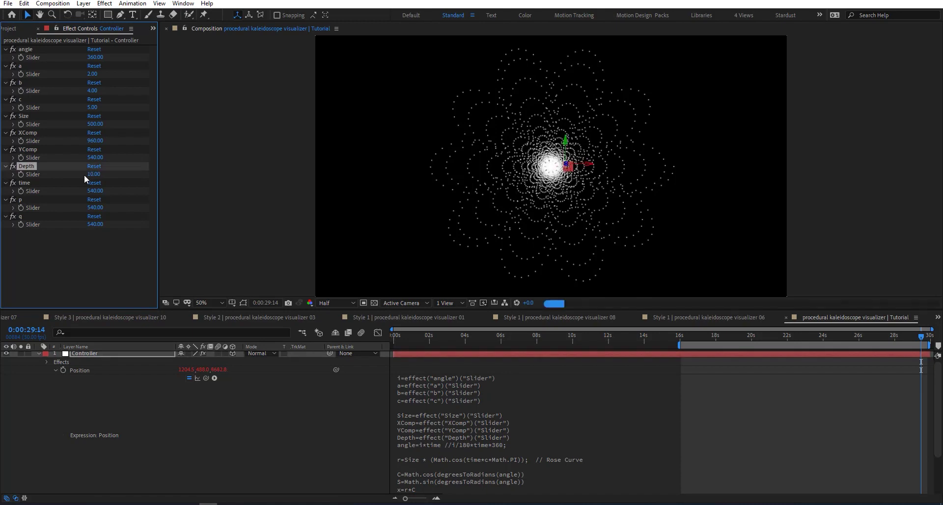
Insert a blank line after the Depth line in the Position expression
{"action": "left_click", "coordinate": [422, 417]}
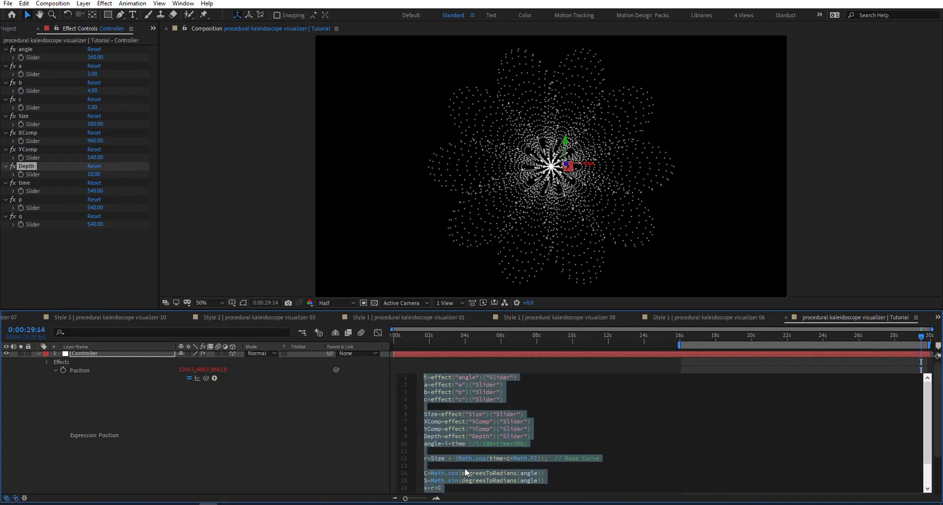
{"action": "left_click", "coordinate": [457, 450]}
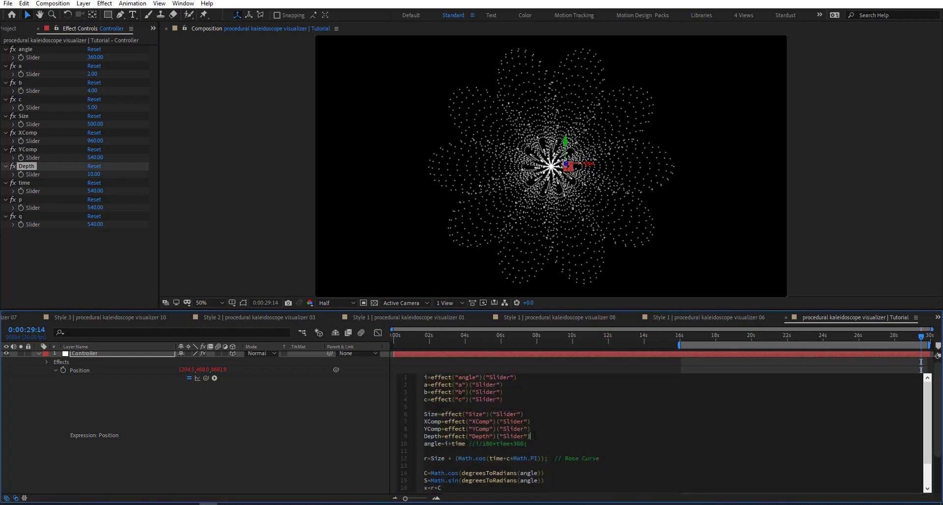
{"action": "key", "text": "Return"}
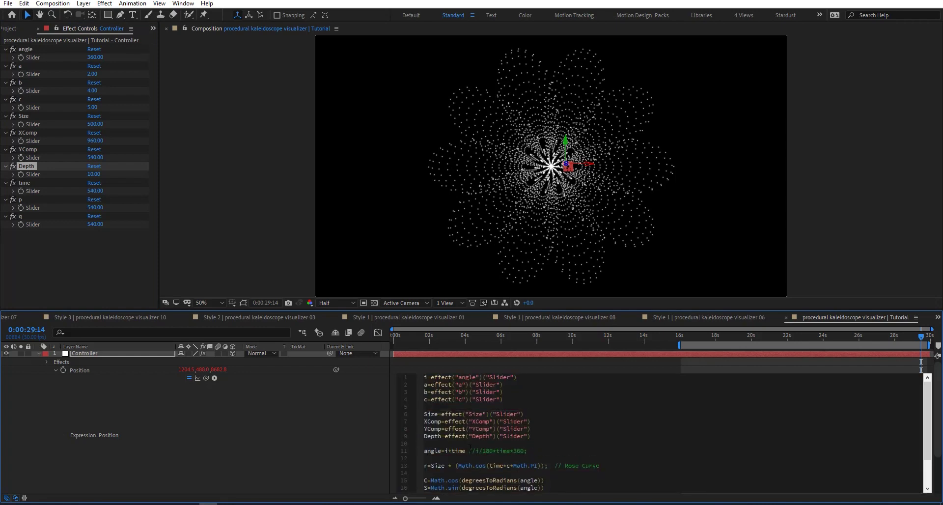
Rewrite the angle line as angle=i/q*time*p
{"action": "left_click_drag", "start_coordinate": [472, 450], "coordinate": [448, 450]}
{"action": "left_click", "coordinate": [475, 451]}
{"action": "left_click_drag", "start_coordinate": [475, 450], "coordinate": [535, 450]}
{"action": "left_click_drag", "start_coordinate": [477, 450], "coordinate": [445, 451]}
{"action": "key", "text": "BackSpace"}
{"action": "double_click", "coordinate": [456, 450]}
{"action": "type", "text": "q"}
{"action": "key", "text": "BackSpace"}
{"action": "key", "text": "BackSpace"}
{"action": "key", "text": "BackSpace"}
{"action": "type", "text": "p"}
Add a p= line linked to the p slider and begin a q= line
{"action": "left_click", "coordinate": [432, 405]}
{"action": "type", "text": "p"}
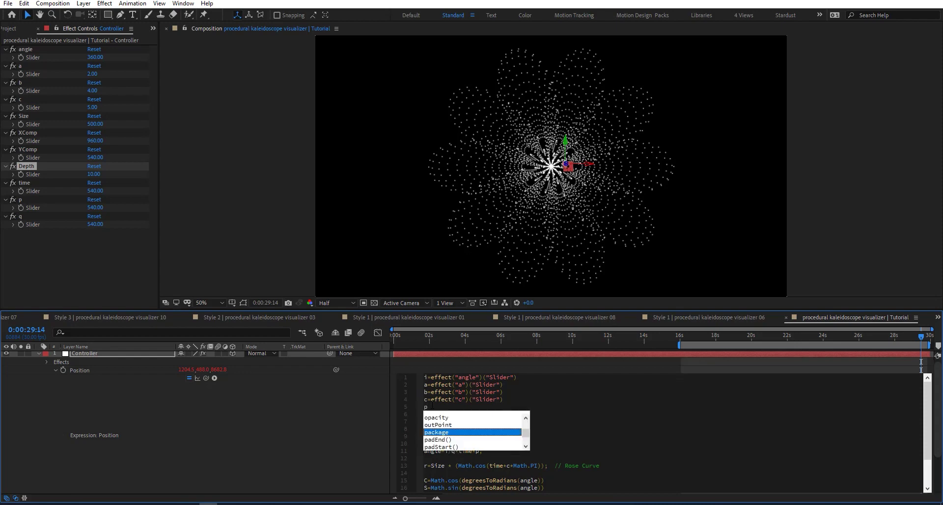
{"action": "key", "text": "Escape"}
{"action": "type", "text": "="}
{"action": "key", "text": "Return"}
{"action": "type", "text": "q"}
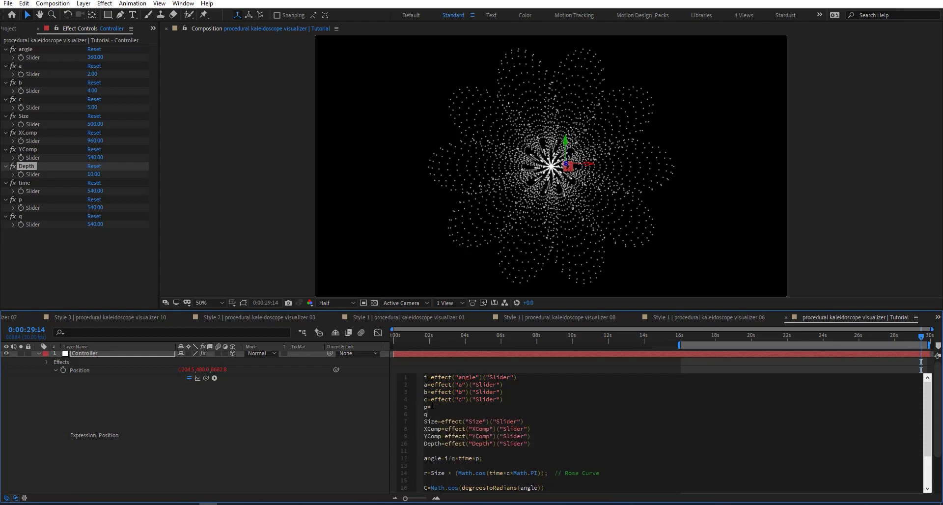
{"action": "type", "text": "="}
{"action": "left_click_drag", "start_coordinate": [205, 377], "coordinate": [33, 208]}
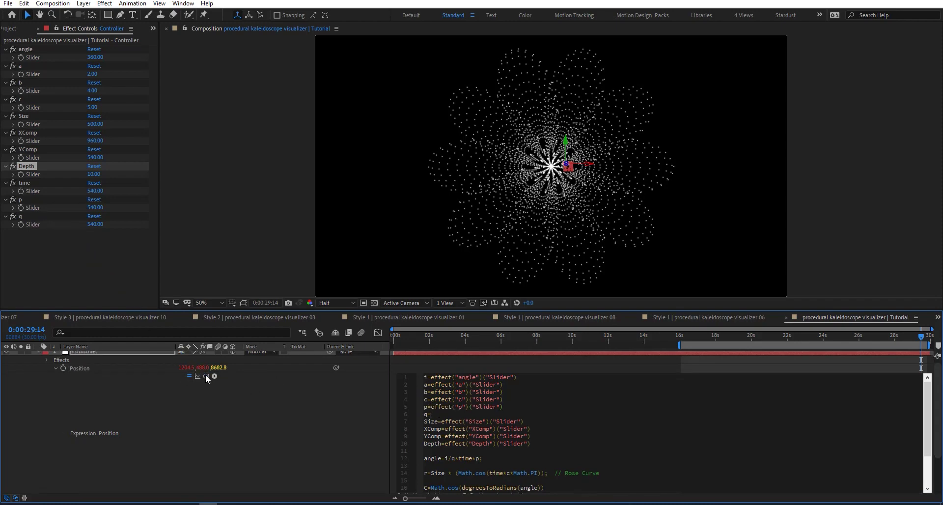
Link q to the q slider, then set p to 360 and q to 180
{"action": "left_click_drag", "start_coordinate": [205, 376], "coordinate": [73, 224]}
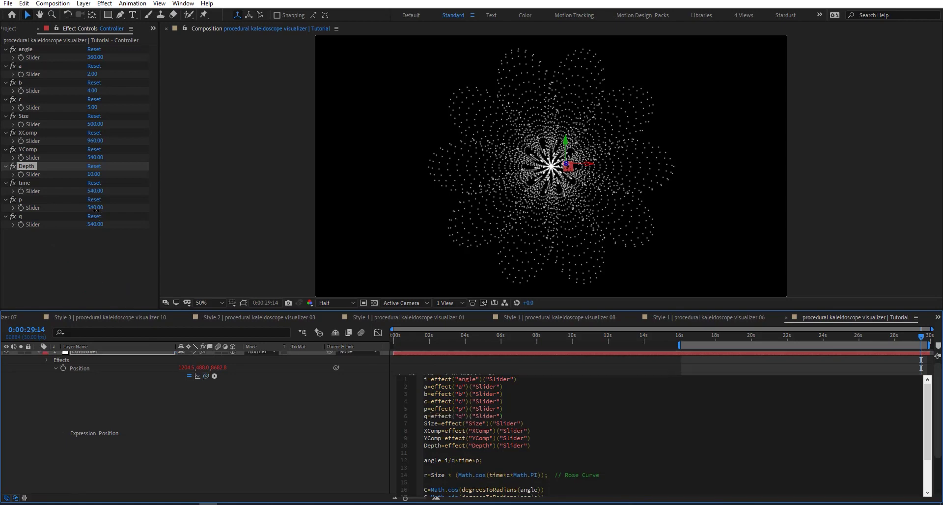
{"action": "left_click", "coordinate": [100, 208]}
{"action": "type", "text": "1"}
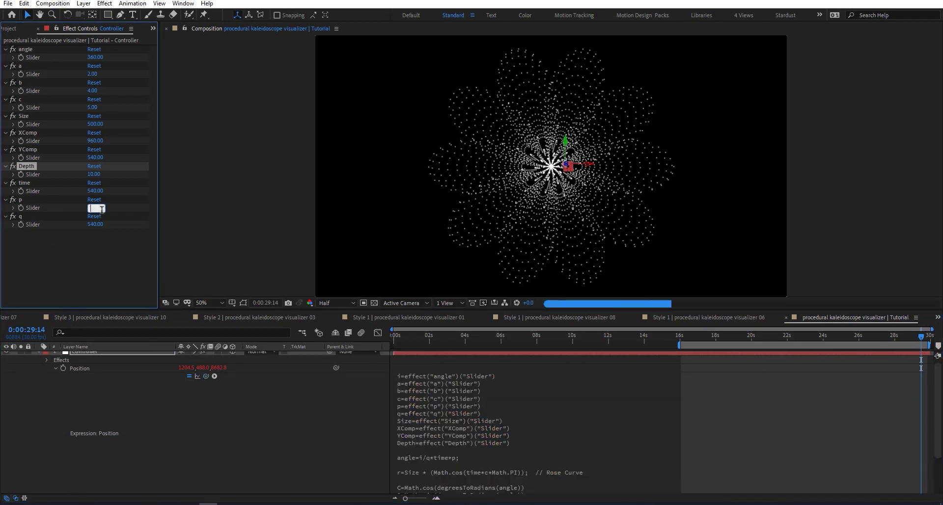
{"action": "key", "text": "BackSpace"}
{"action": "type", "text": "360"}
{"action": "left_click", "coordinate": [91, 224]}
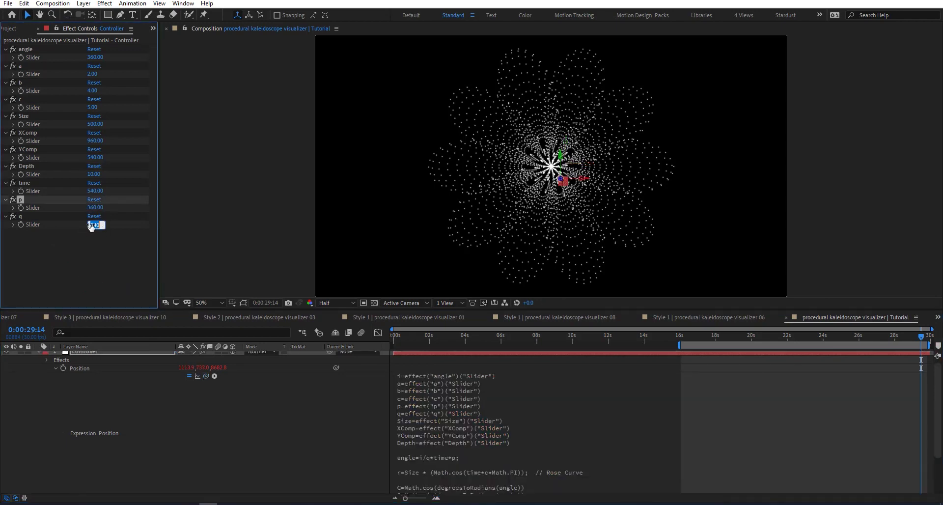
{"action": "type", "text": "180"}
{"action": "key", "text": "Return"}
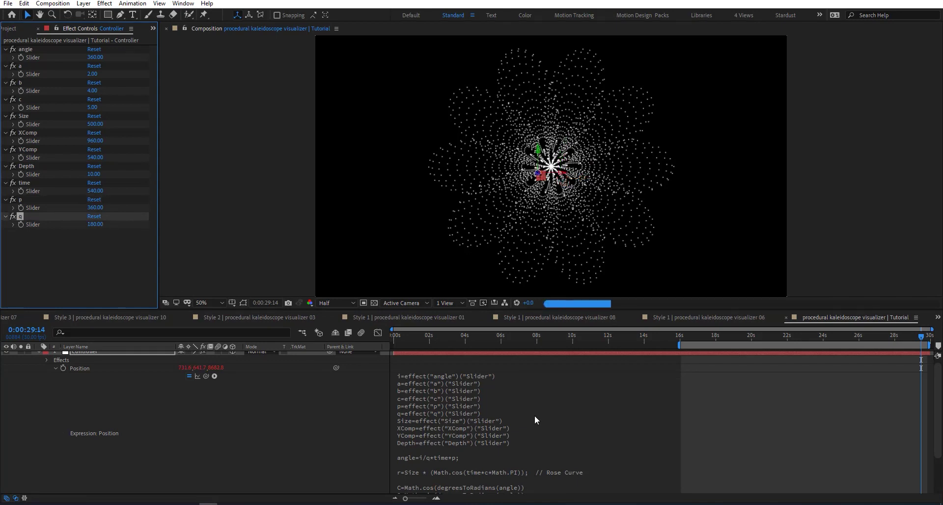
Move the p and q sliders up to sit directly beneath angle
{"action": "left_click", "coordinate": [26, 200], "text": "shift"}
{"action": "left_click_drag", "start_coordinate": [26, 199], "coordinate": [36, 63]}
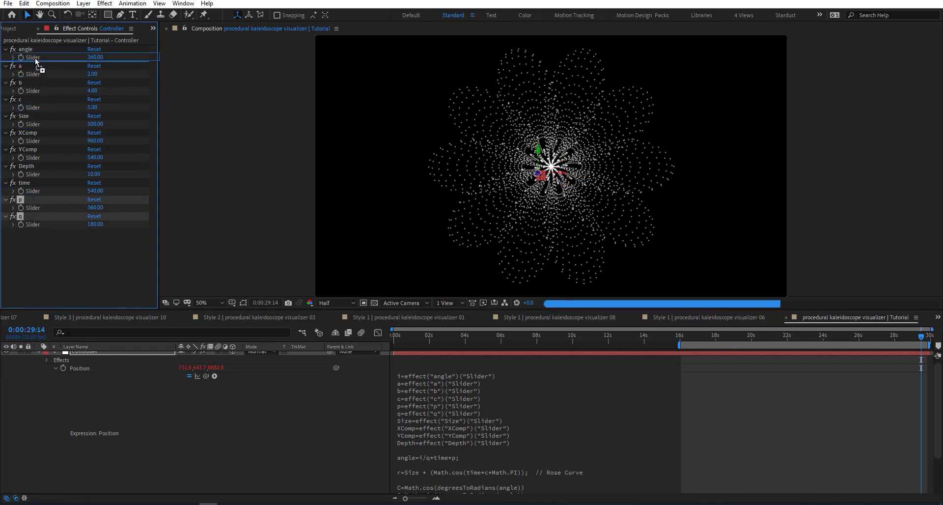
{"action": "left_click_drag", "start_coordinate": [23, 214], "coordinate": [32, 76]}
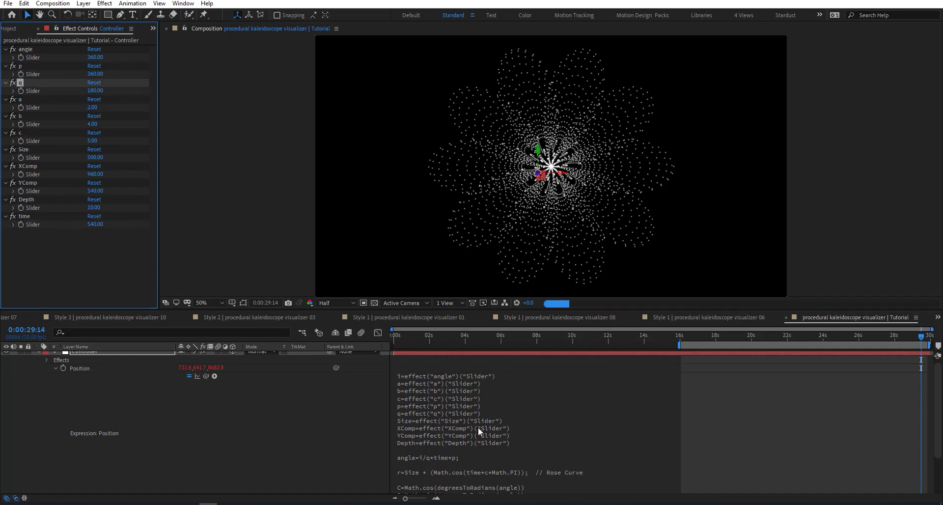
{"action": "left_click", "coordinate": [490, 441]}
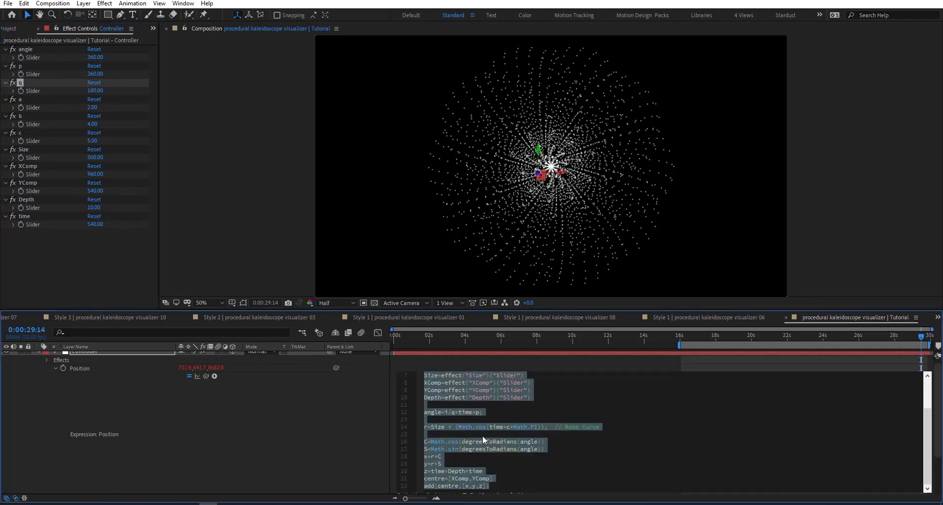
Scrub around 14 seconds to preview the spiralling dot pattern
{"action": "left_click", "coordinate": [482, 435]}
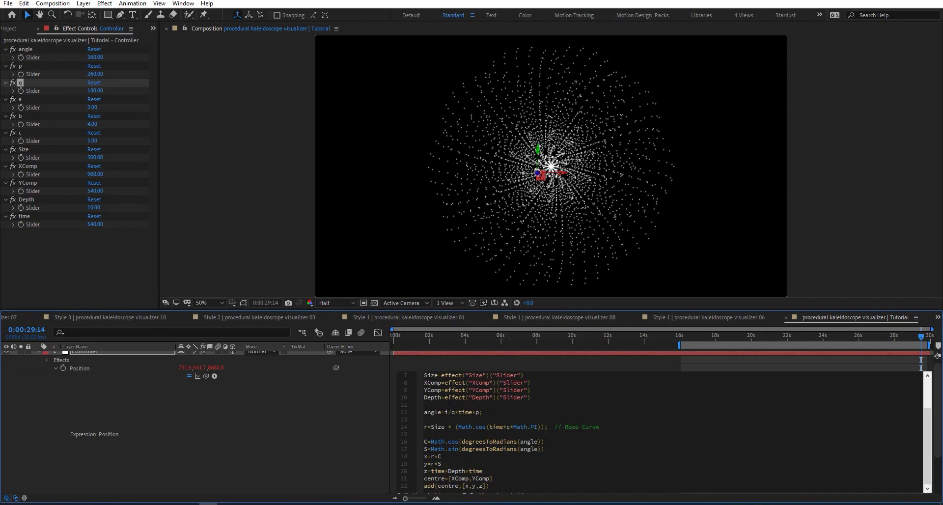
{"action": "left_click_drag", "start_coordinate": [840, 332], "coordinate": [643, 335]}
{"action": "left_click_drag", "start_coordinate": [779, 340], "coordinate": [367, 306]}
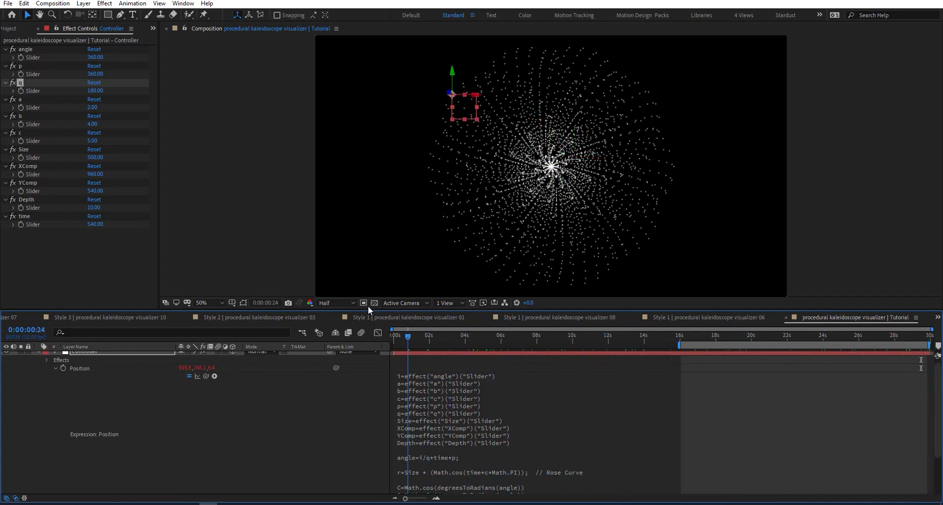
Return to about 7 seconds and begin an if(time<t) line in the Position expression
{"action": "left_click_drag", "start_coordinate": [437, 317], "coordinate": [521, 336]}
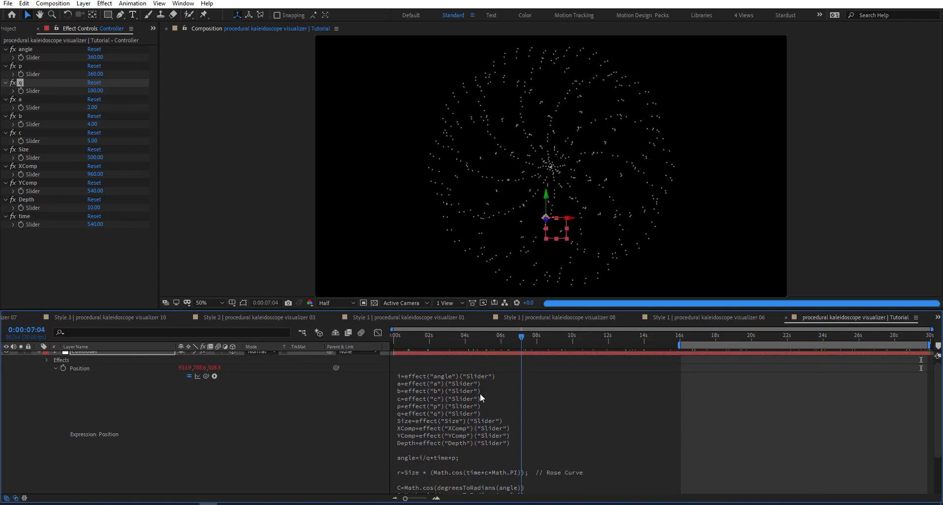
{"action": "left_click", "coordinate": [426, 444]}
{"action": "left_click", "coordinate": [458, 449]}
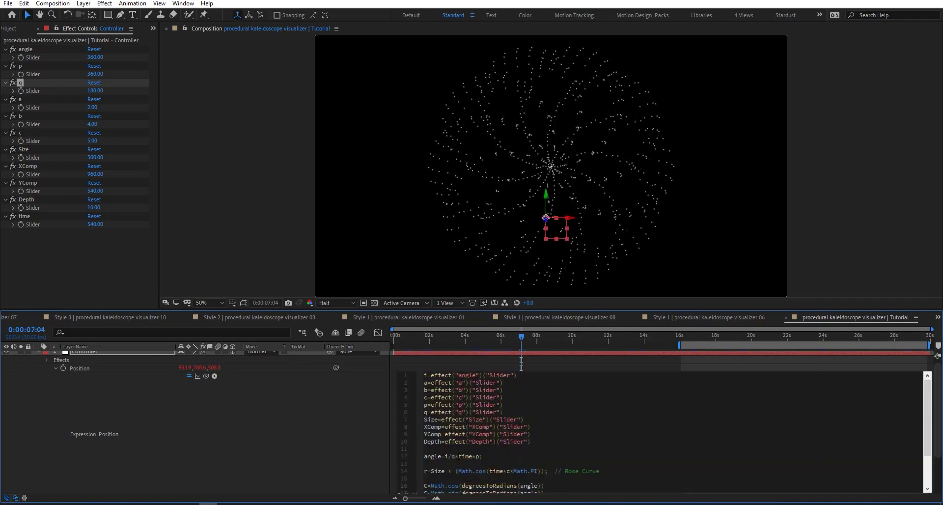
{"action": "key", "text": "Return"}
{"action": "type", "text": "if"}
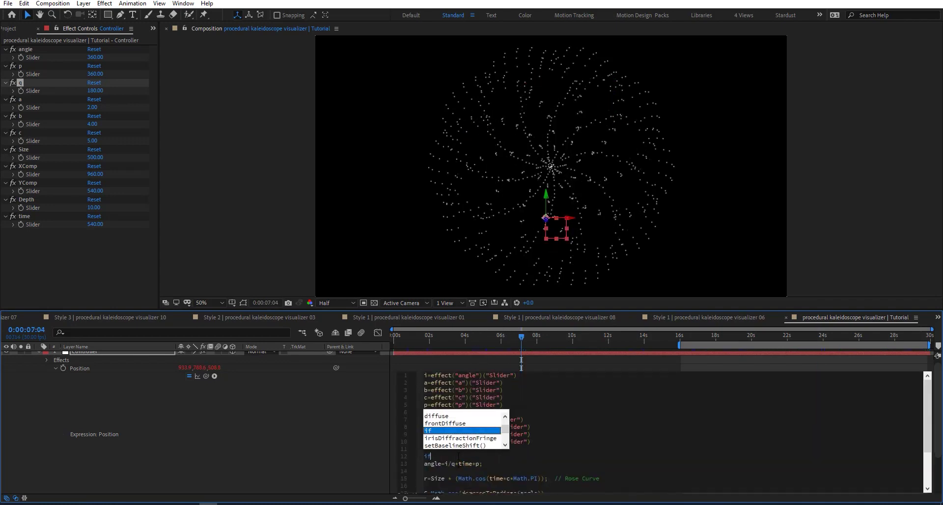
{"action": "type", "text": "(time"}
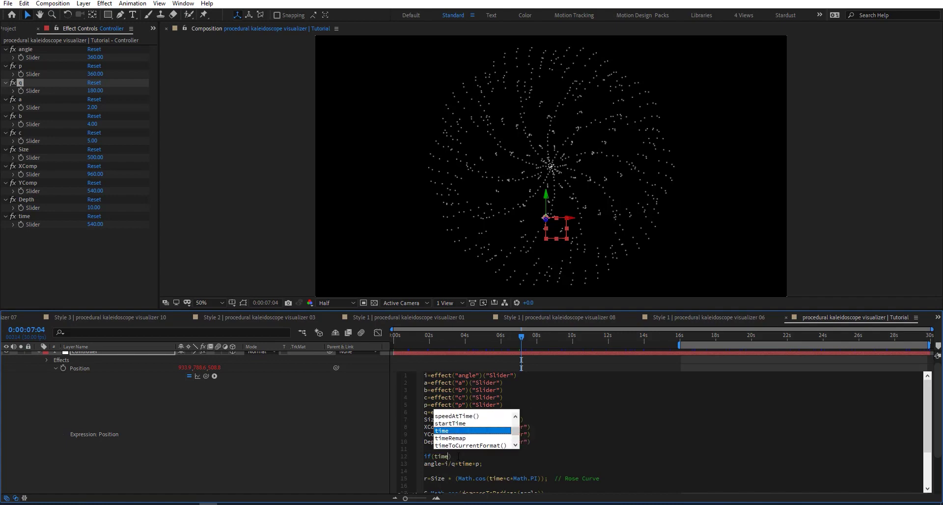
{"action": "type", "text": "<"}
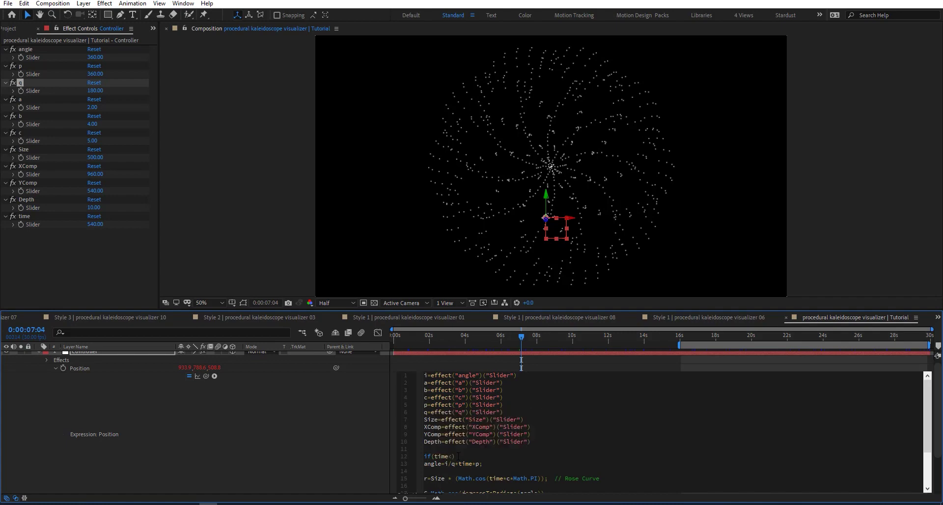
{"action": "type", "text": "t"}
Add a t= line linked to the new time slider and set the slider to 10
{"action": "key", "text": "Return"}
{"action": "type", "text": "t="}
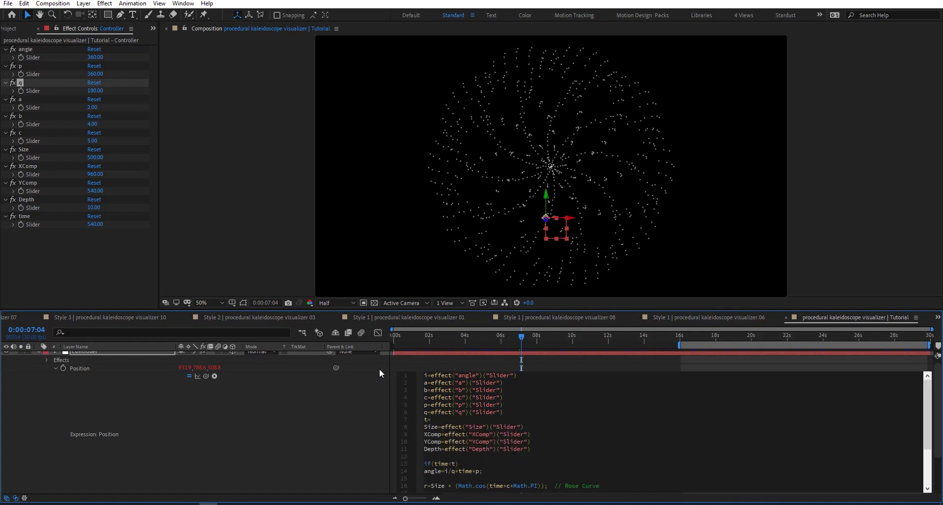
{"action": "left_click_drag", "start_coordinate": [205, 376], "coordinate": [34, 222]}
{"action": "left_click", "coordinate": [96, 224]}
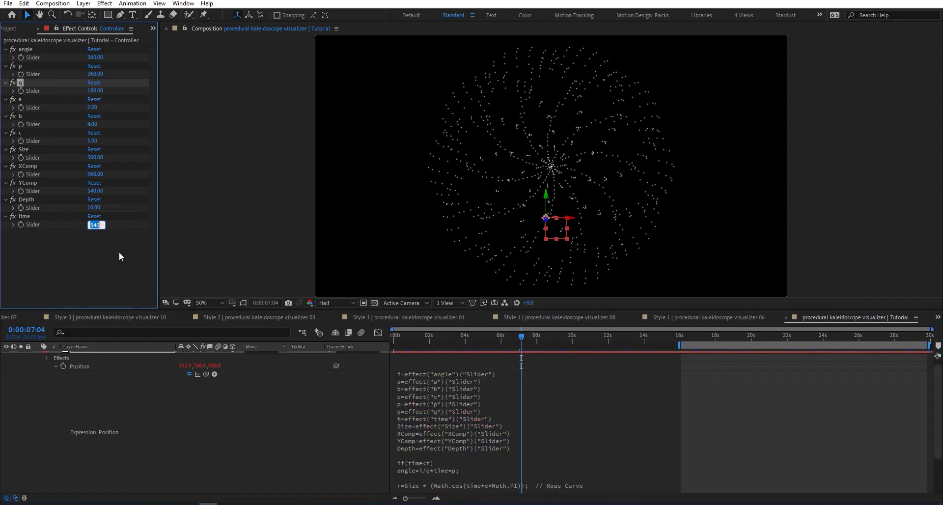
{"action": "type", "text": "10"}
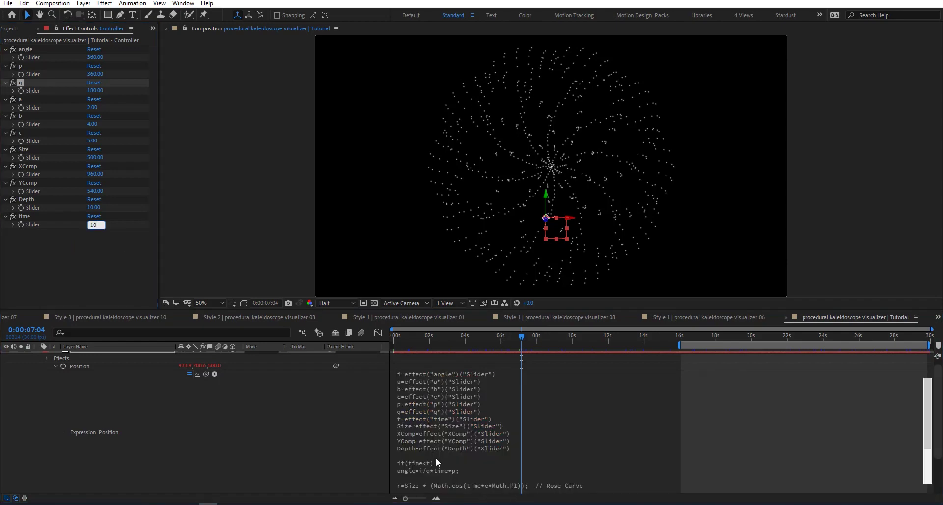
{"action": "left_click", "coordinate": [434, 460]}
Open the if block and move the angle and depth lines inside it
{"action": "type", "text": "{"}
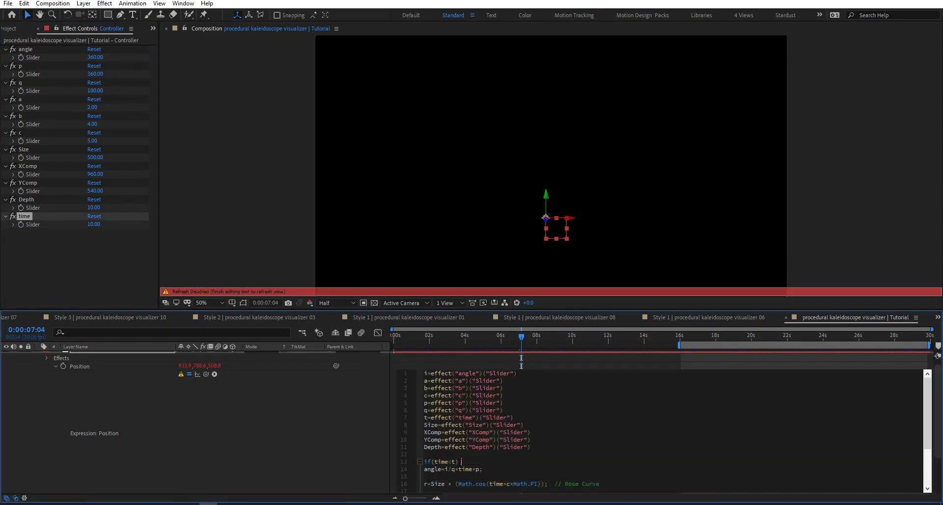
{"action": "key", "text": "Return"}
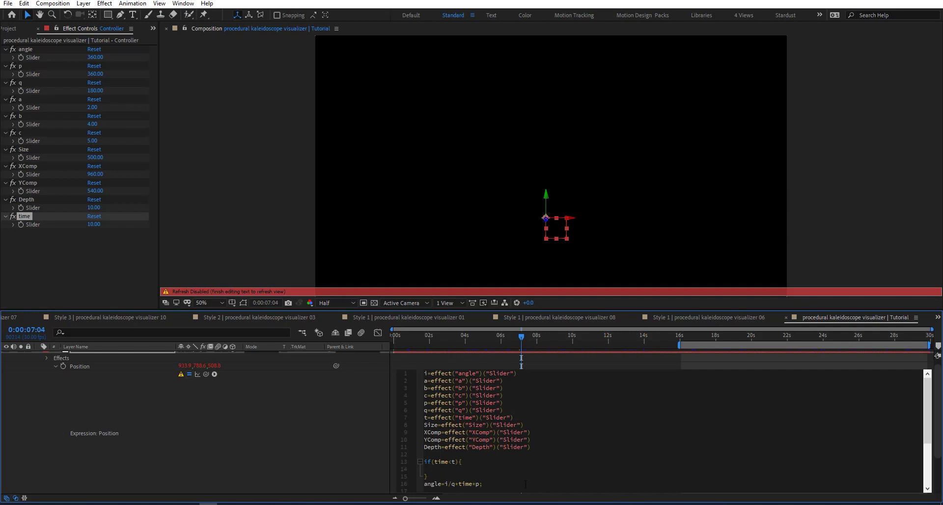
{"action": "left_click_drag", "start_coordinate": [495, 482], "coordinate": [424, 484]}
{"action": "key", "text": "ctrl+c"}
{"action": "key", "text": "BackSpace"}
{"action": "key", "text": "ctrl+v"}
{"action": "scroll", "coordinate": [512, 468], "scroll_direction": "down", "scroll_amount": 4}
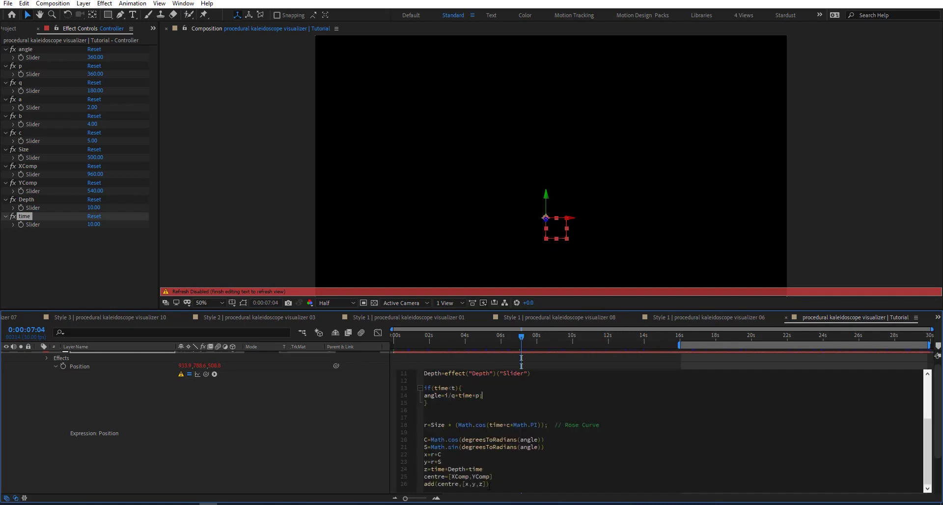
{"action": "left_click_drag", "start_coordinate": [485, 465], "coordinate": [423, 468]}
{"action": "key", "text": "ctrl+c"}
{"action": "scroll", "coordinate": [460, 403], "scroll_direction": "up", "scroll_amount": 1}
{"action": "scroll", "coordinate": [460, 402], "scroll_direction": "up", "scroll_amount": 1}
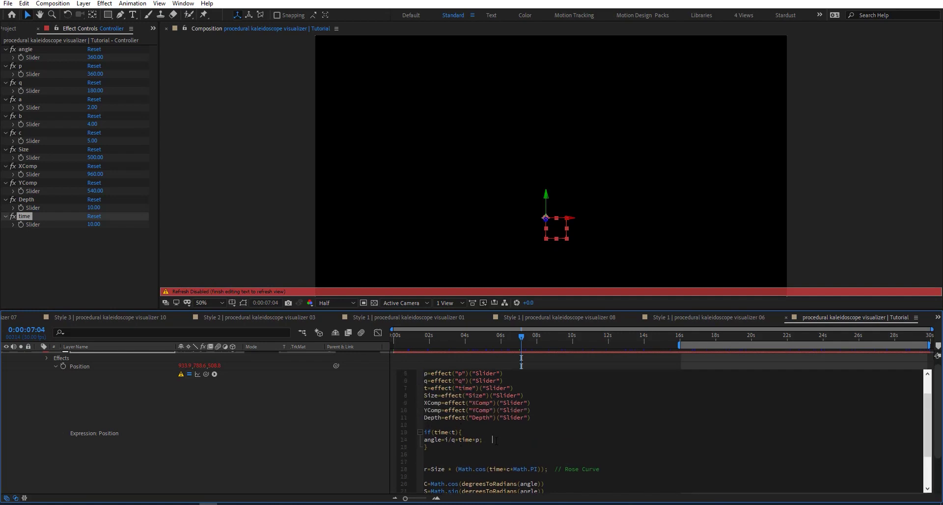
{"action": "left_click", "coordinate": [491, 440]}
{"action": "key", "text": "Return"}
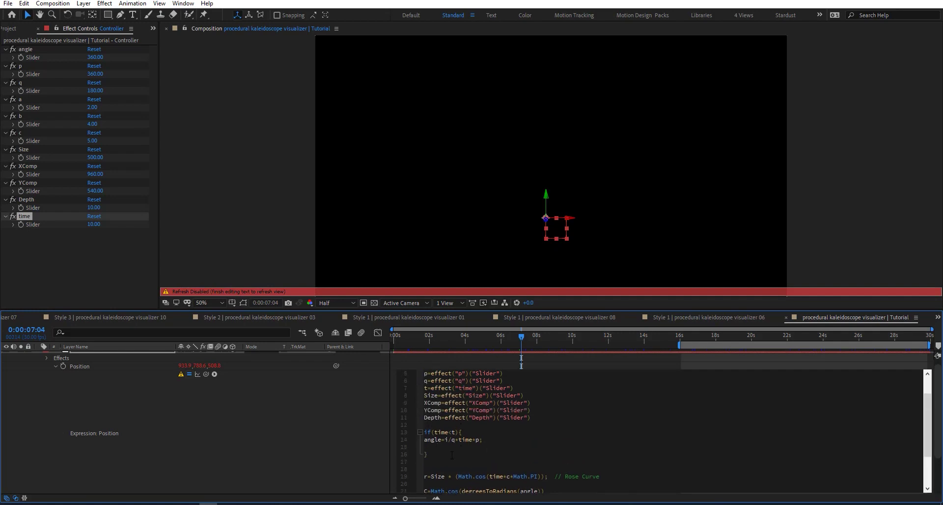
{"action": "key", "text": "ctrl+v"}
{"action": "key", "text": "ctrl+v"}
Add an else branch setting angle=0, close the brace, and commit the expression
{"action": "key", "text": "Return"}
{"action": "type", "text": "else"}
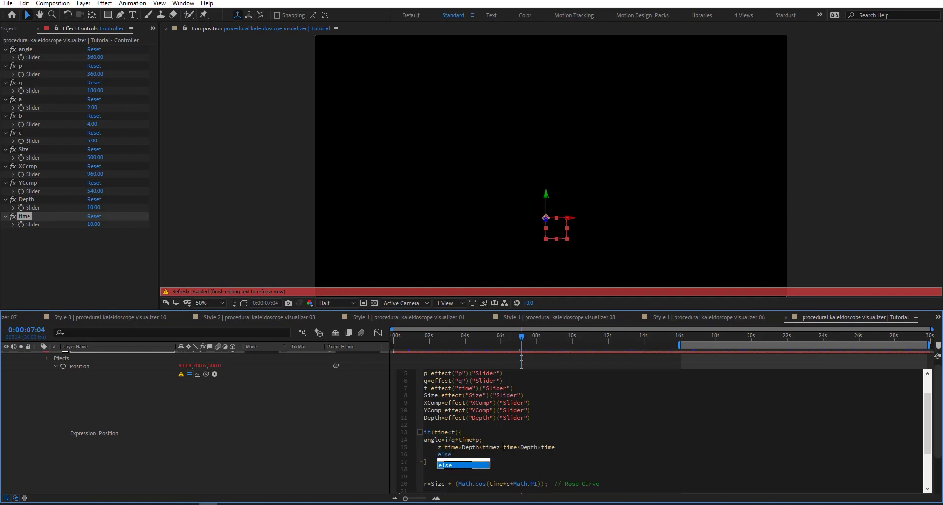
{"action": "key", "text": "Escape"}
{"action": "left_click_drag", "start_coordinate": [555, 447], "coordinate": [494, 447]}
{"action": "key", "text": "BackSpace"}
{"action": "left_click", "coordinate": [461, 455]}
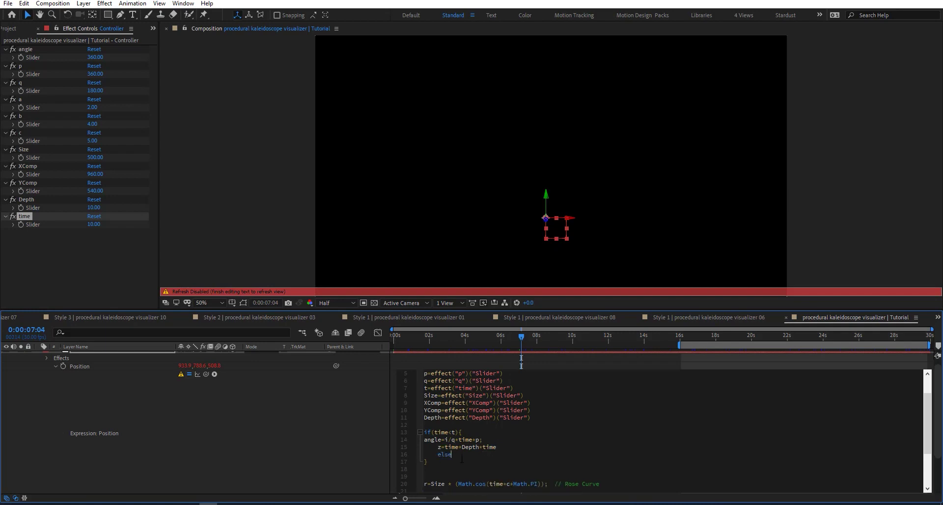
{"action": "type", "text": "{angle=0"}
{"action": "key", "text": "BackSpace"}
{"action": "key", "text": "BackSpace"}
{"action": "type", "text": "}"}
{"action": "left_click", "coordinate": [304, 447]}
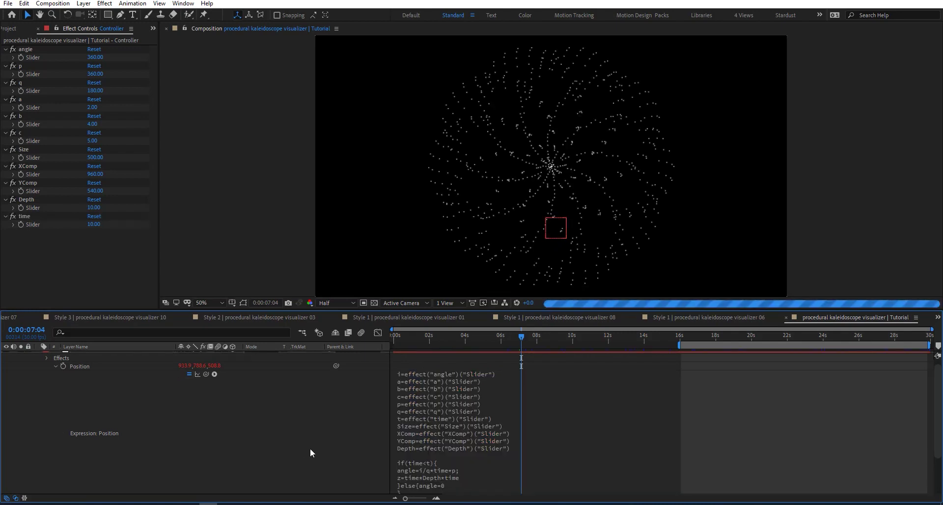
Try a time slider value of 200 and preview the spiral around 12–17 seconds
{"action": "left_click_drag", "start_coordinate": [523, 340], "coordinate": [611, 342]}
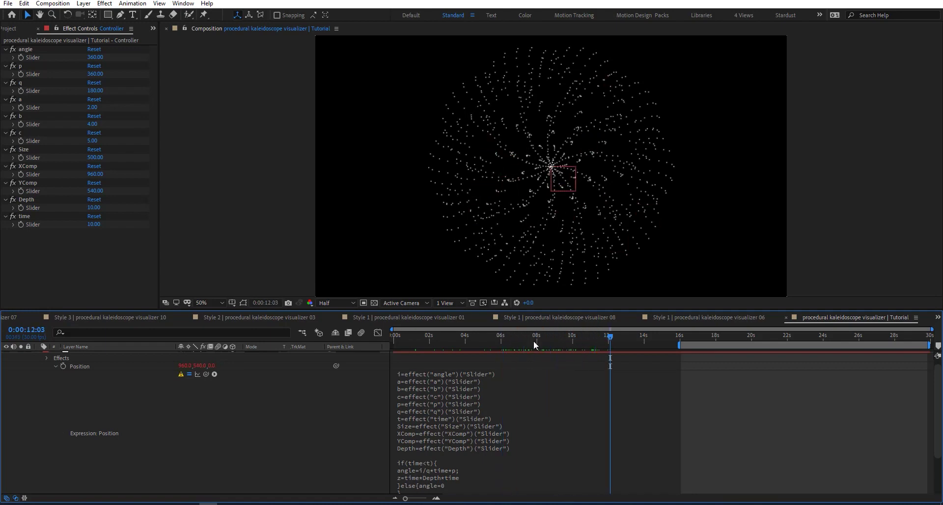
{"action": "left_click", "coordinate": [94, 226]}
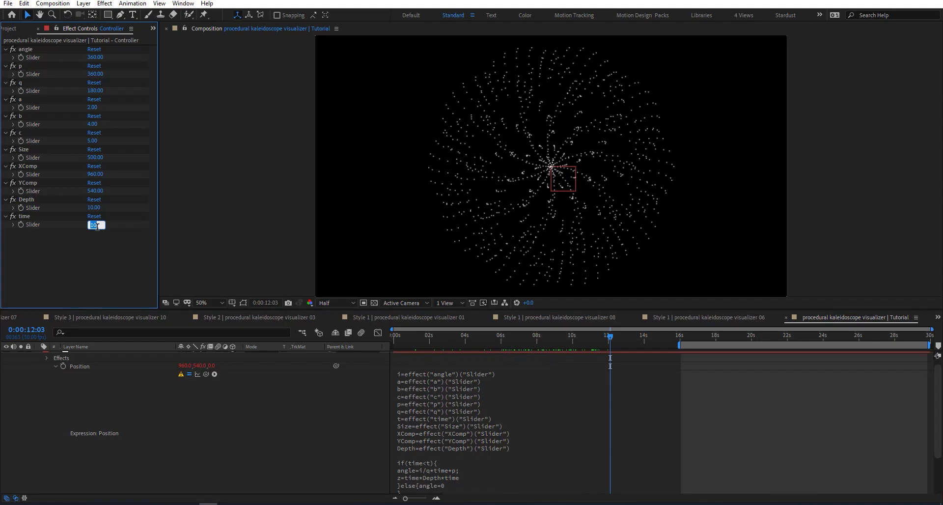
{"action": "type", "text": "200"}
{"action": "key", "text": "Return"}
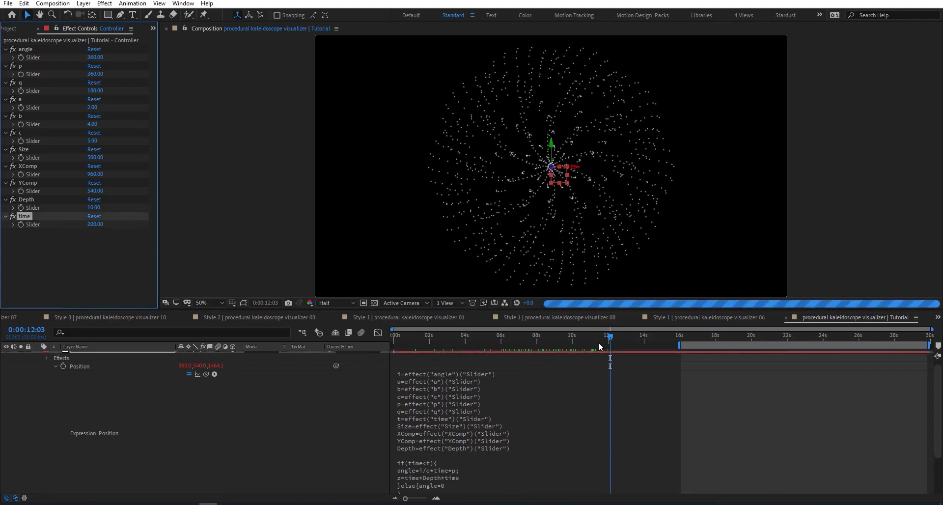
{"action": "left_click", "coordinate": [613, 339]}
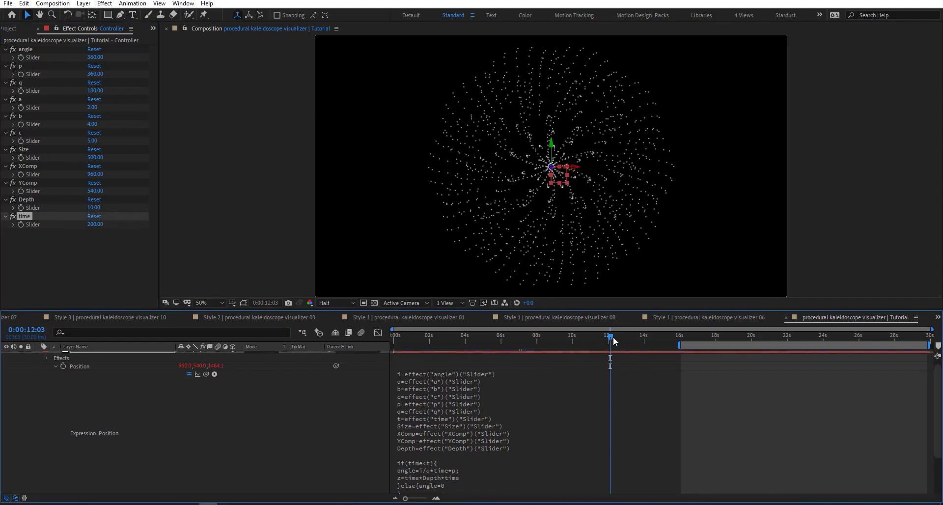
{"action": "left_click_drag", "start_coordinate": [613, 338], "coordinate": [723, 337]}
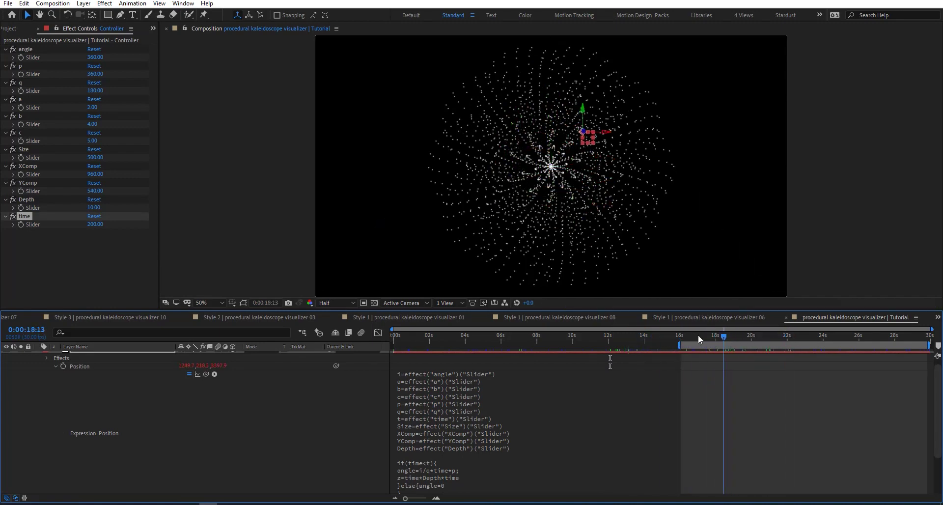
Set the time slider to 20, preview the spiral's growth, and recheck the Position expression
{"action": "left_click", "coordinate": [95, 224]}
{"action": "type", "text": "20"}
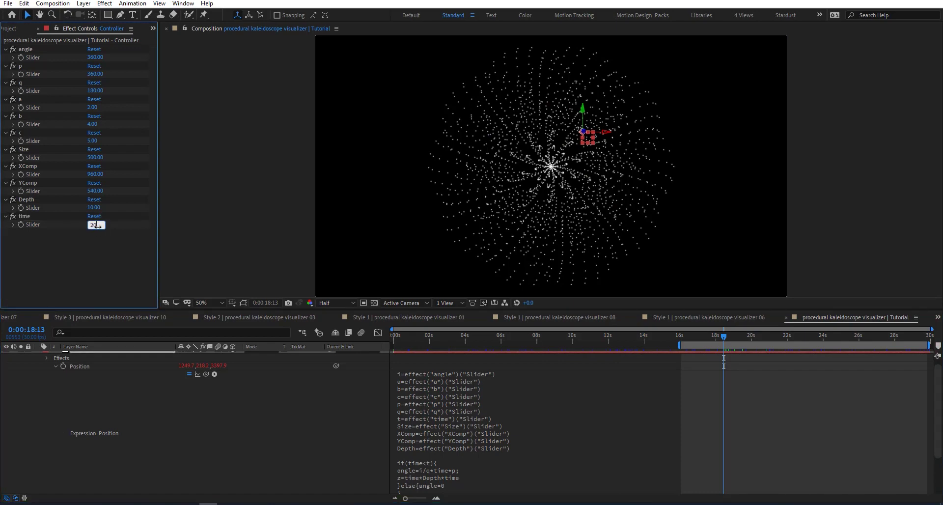
{"action": "key", "text": "Return"}
{"action": "left_click_drag", "start_coordinate": [724, 336], "coordinate": [790, 352]}
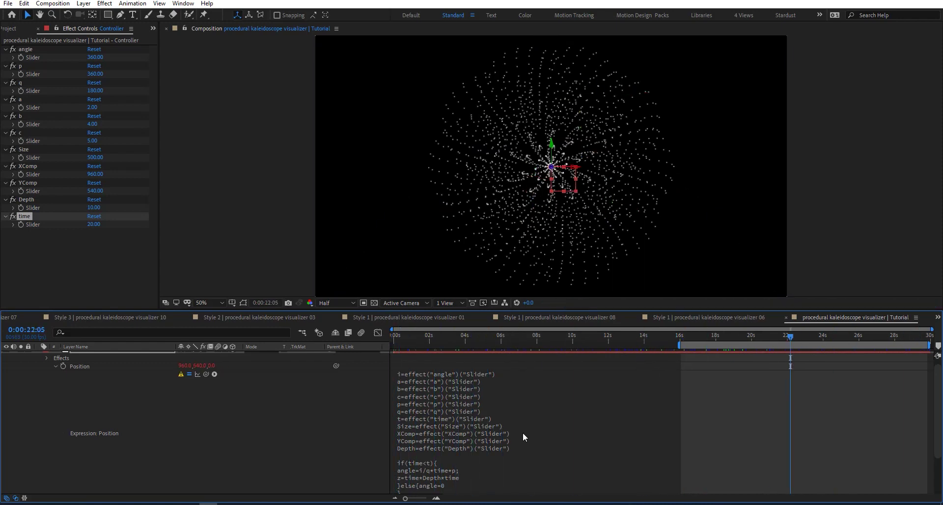
{"action": "left_click", "coordinate": [490, 413]}
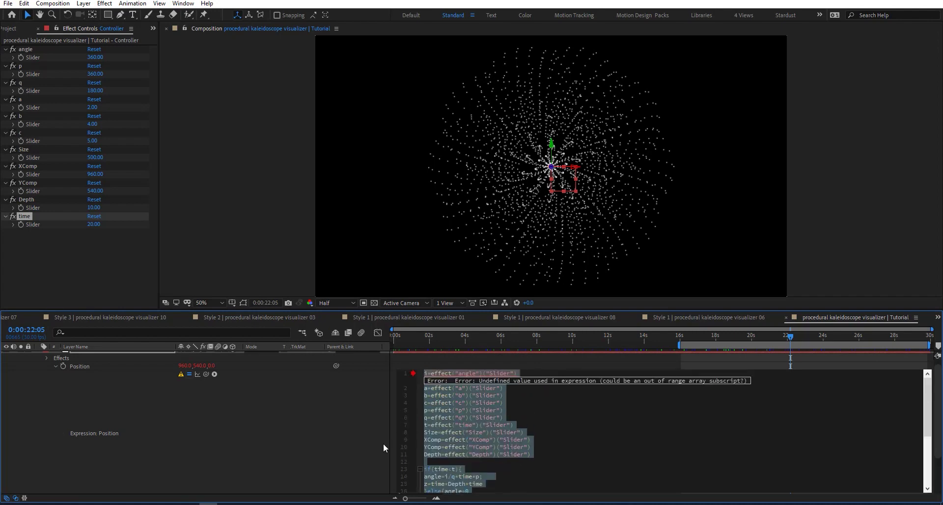
{"action": "left_click", "coordinate": [281, 422]}
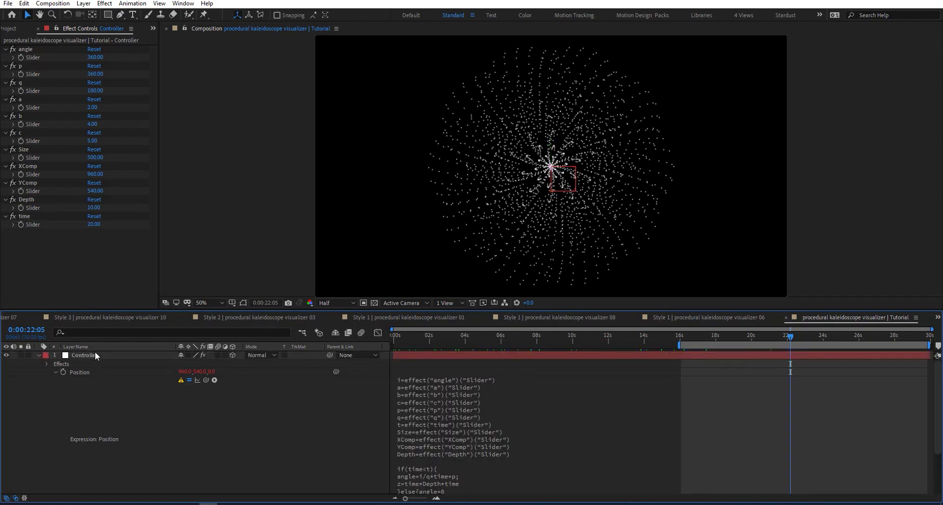
Collapse the Controller layer and apply CC Kaleida to the Kalieda layer
{"action": "left_click", "coordinate": [95, 353]}
{"action": "left_click", "coordinate": [38, 354]}
{"action": "left_click", "coordinate": [107, 363]}
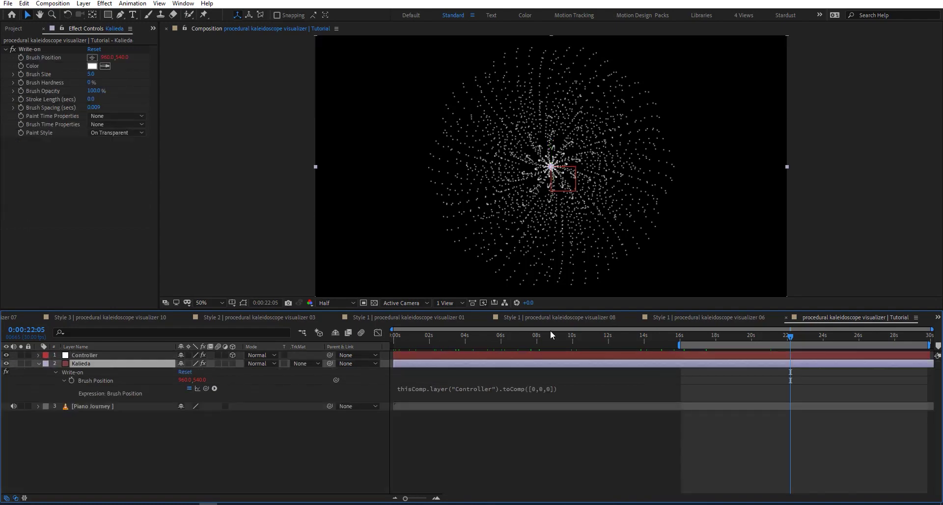
{"action": "left_click", "coordinate": [122, 392]}
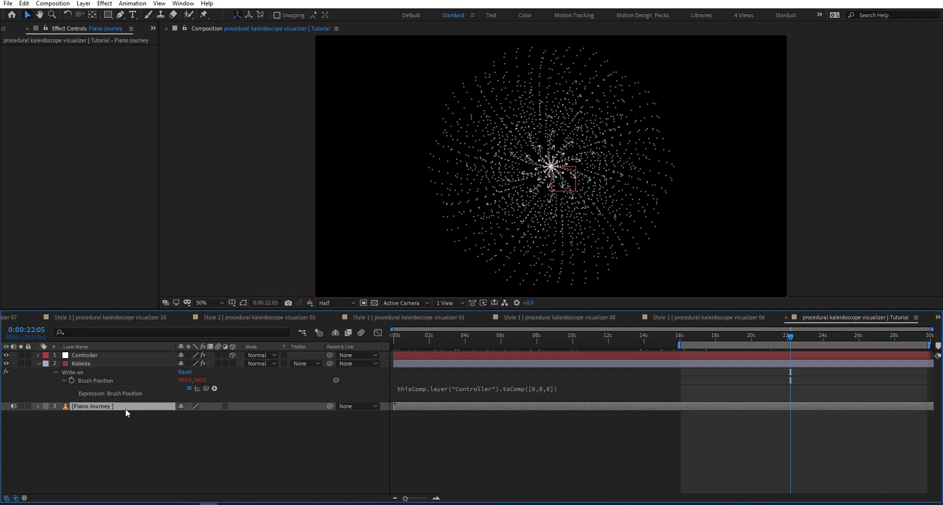
{"action": "left_click", "coordinate": [119, 364]}
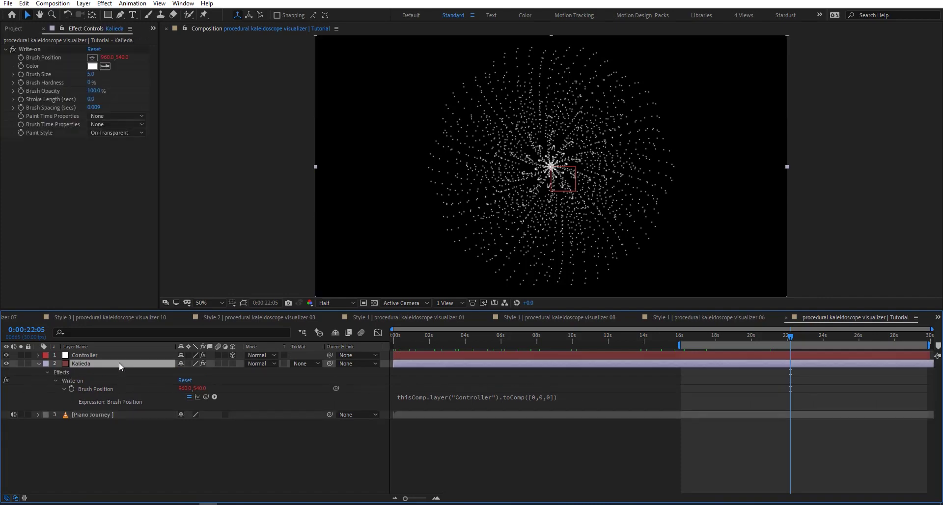
{"action": "key", "text": "ctrl+space"}
{"action": "type", "text": "cc"}
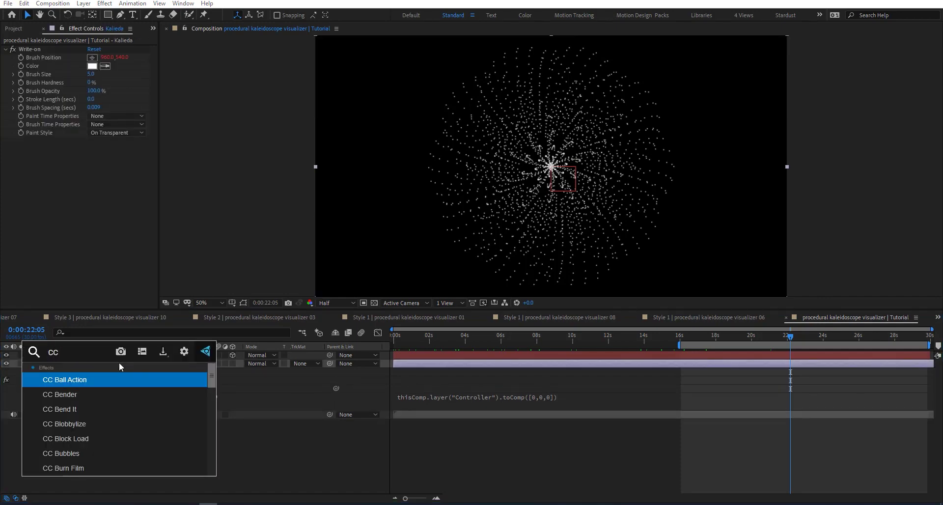
{"action": "type", "text": " ka"}
{"action": "key", "text": "Return"}
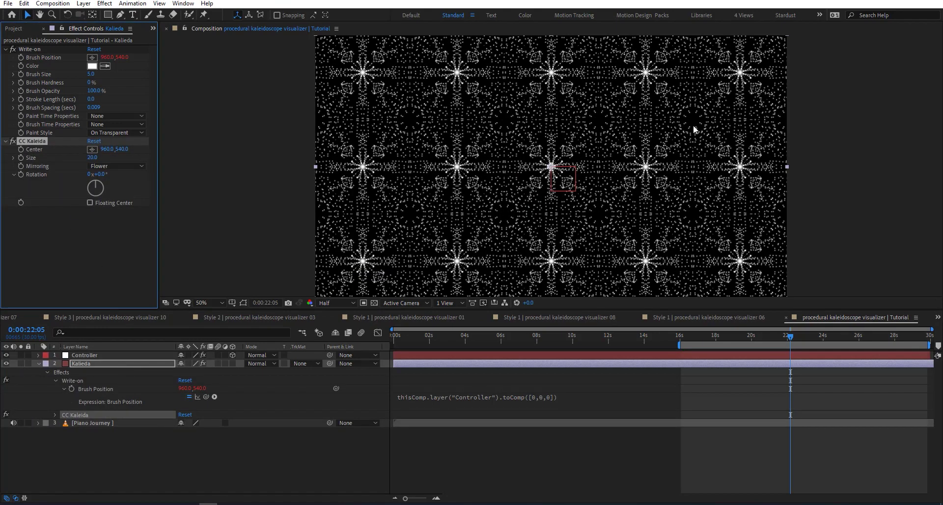
Try a right-shifted Center, Size 26 and Flipper mirroring, then reset CC Kaleida to defaults
{"action": "left_click_drag", "start_coordinate": [106, 149], "coordinate": [218, 151]}
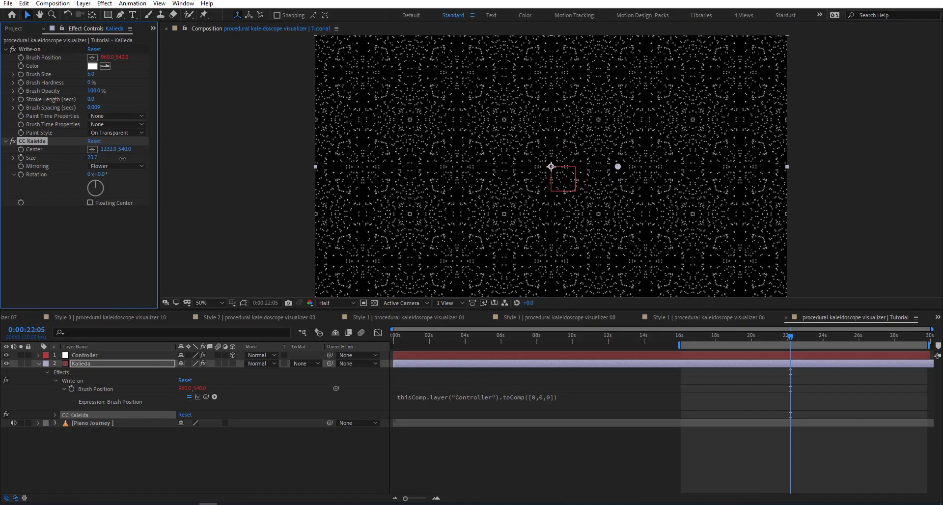
{"action": "left_click_drag", "start_coordinate": [91, 157], "coordinate": [117, 171]}
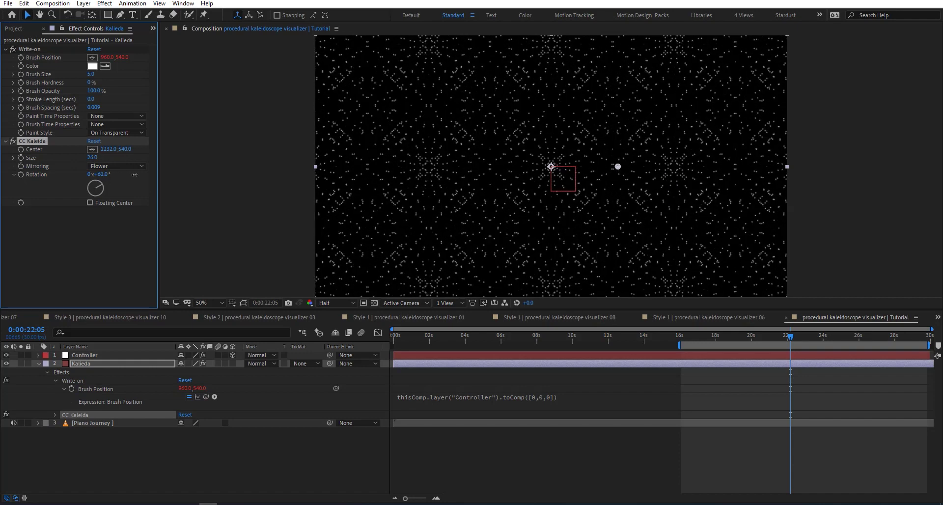
{"action": "left_click", "coordinate": [118, 166]}
{"action": "left_click", "coordinate": [121, 252]}
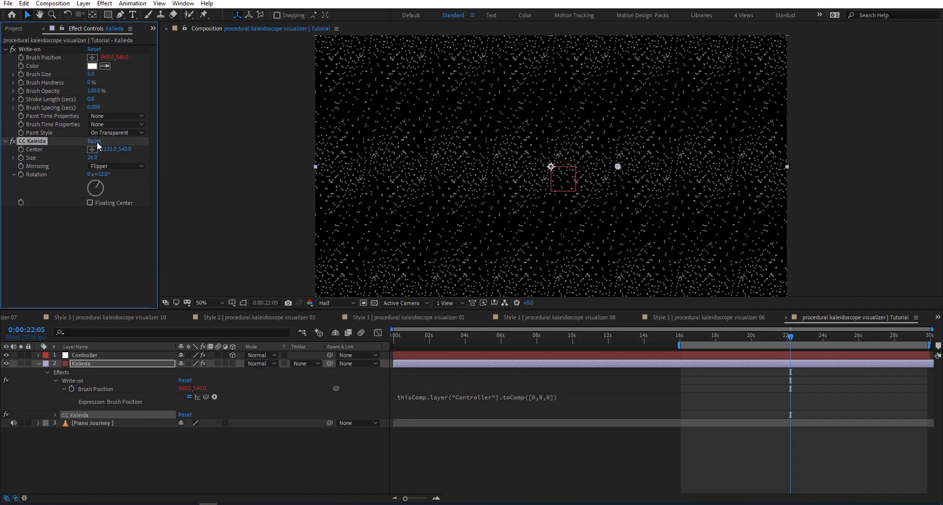
{"action": "left_click", "coordinate": [96, 141]}
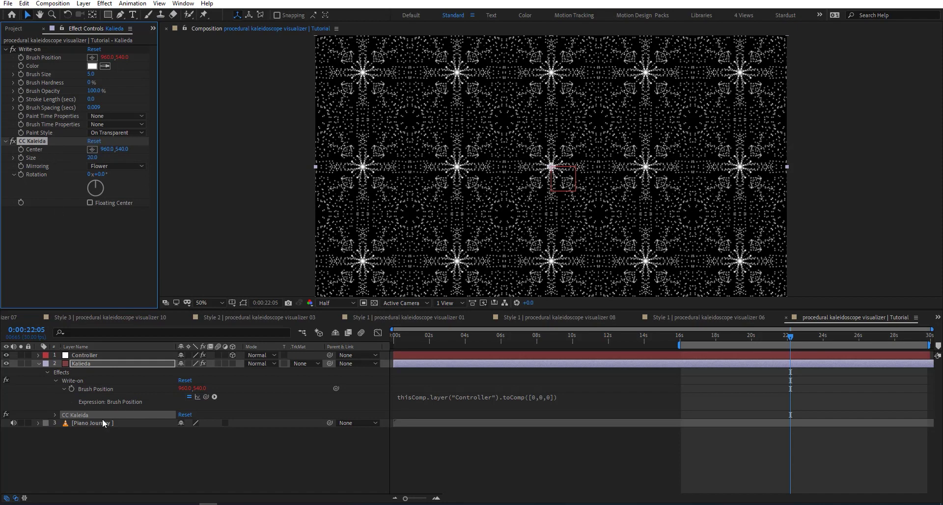
{"action": "left_click", "coordinate": [103, 421]}
Convert the Piano Journey audio to keyframes, creating an Audio Amplitude layer
{"action": "right_click", "coordinate": [116, 423]}
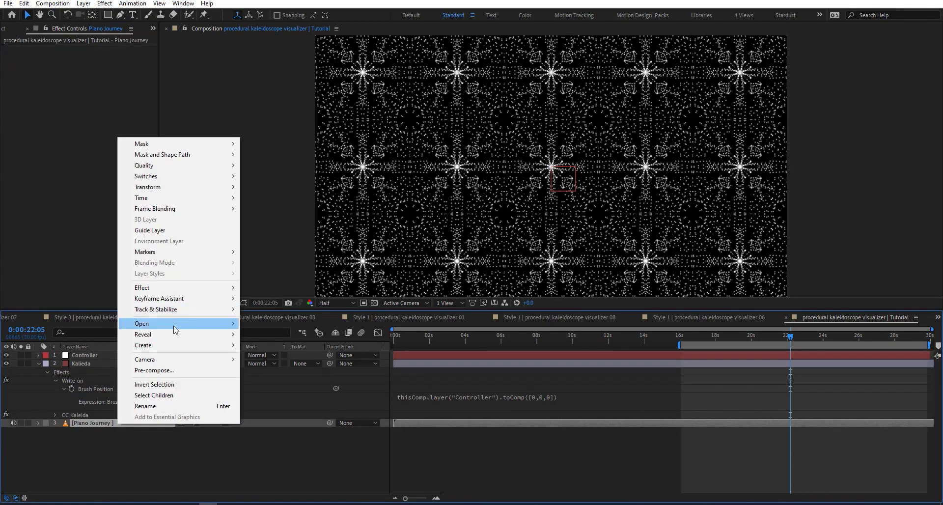
{"action": "mouse_move", "coordinate": [179, 300]}
{"action": "left_click", "coordinate": [290, 297]}
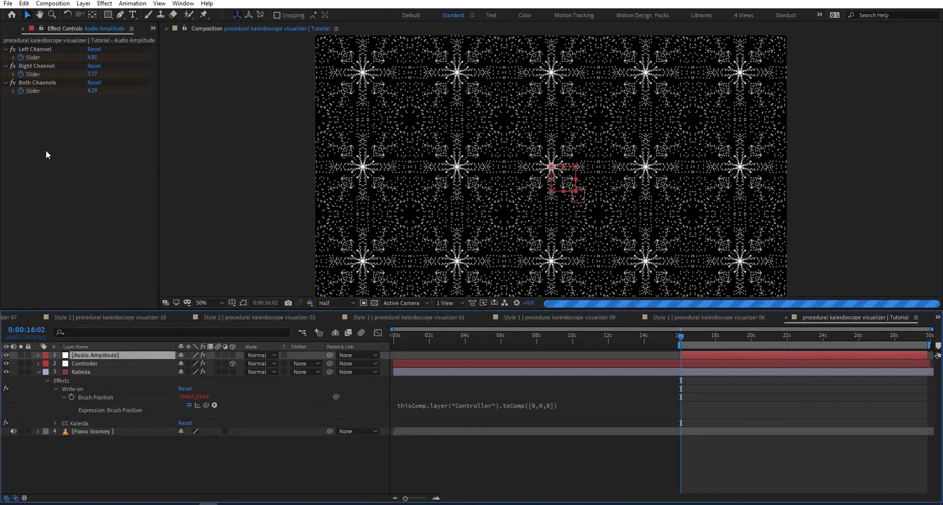
Lock Audio Amplitude's Effect Controls and dock a second Effect Controls viewer showing Kalieda
{"action": "left_click", "coordinate": [41, 28]}
{"action": "right_click", "coordinate": [104, 28]}
{"action": "left_click", "coordinate": [122, 40]}
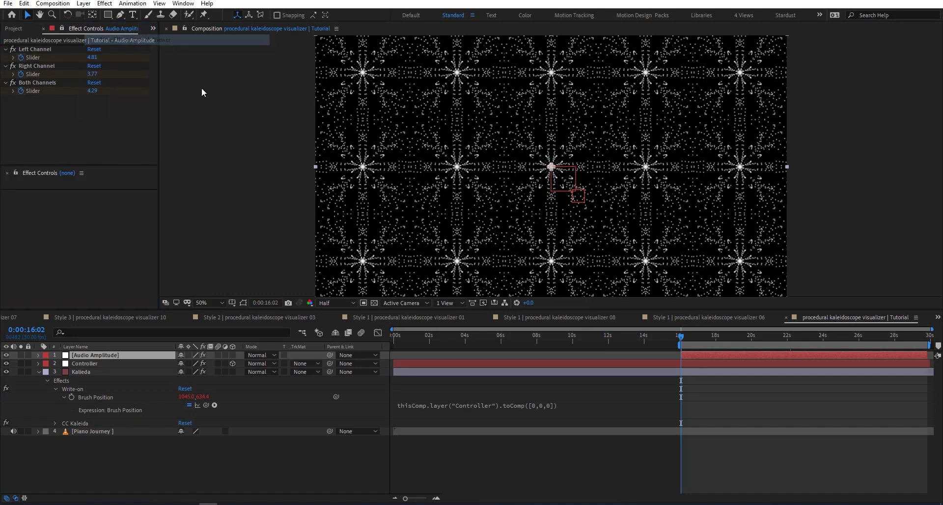
{"action": "left_click", "coordinate": [81, 372]}
{"action": "left_click_drag", "start_coordinate": [40, 173], "coordinate": [228, 113]}
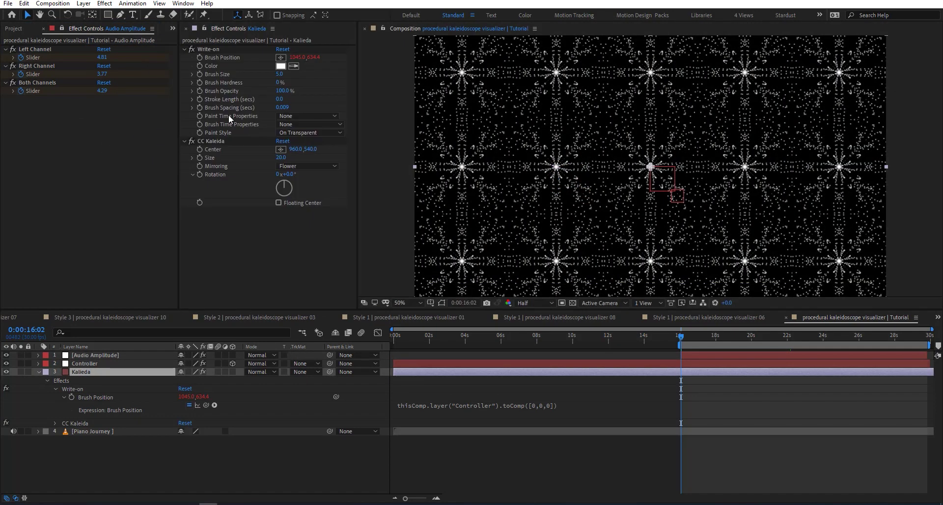
{"action": "left_click", "coordinate": [104, 368]}
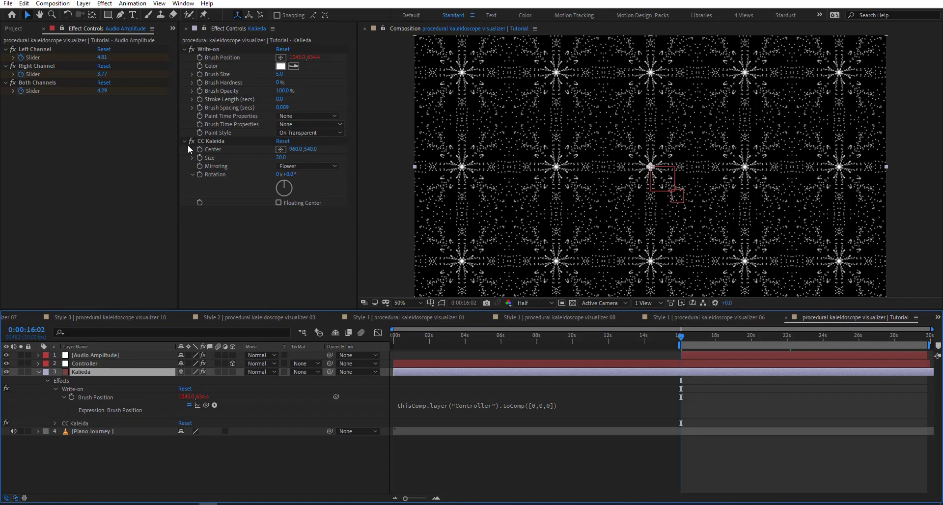
Give CC Kaleida Center an expression R= linked to the Right Channel slider, then ease(R,
{"action": "left_click", "coordinate": [200, 149], "text": "alt"}
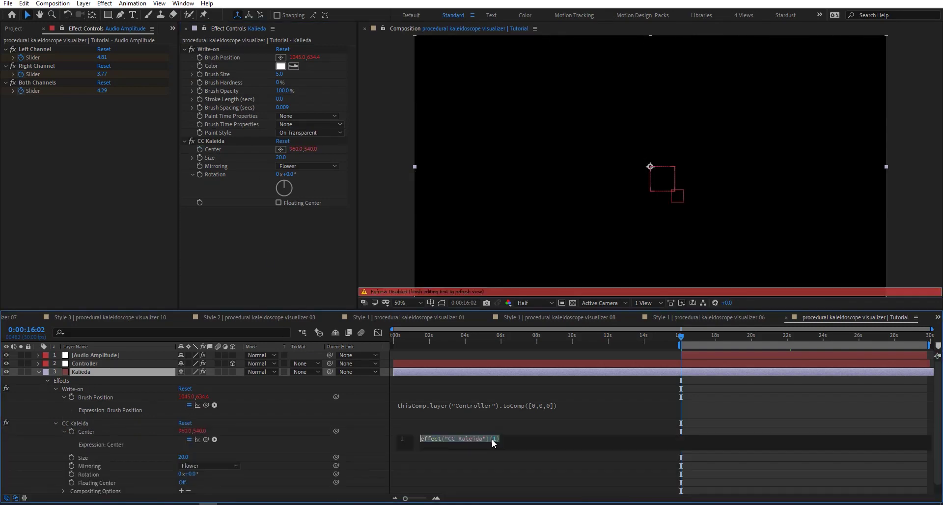
{"action": "type", "text": "r"}
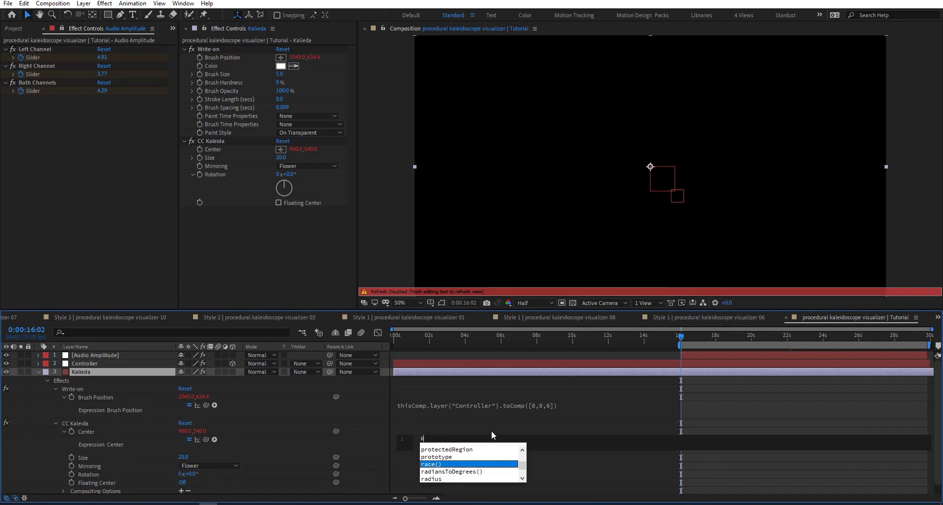
{"action": "type", "text": "="}
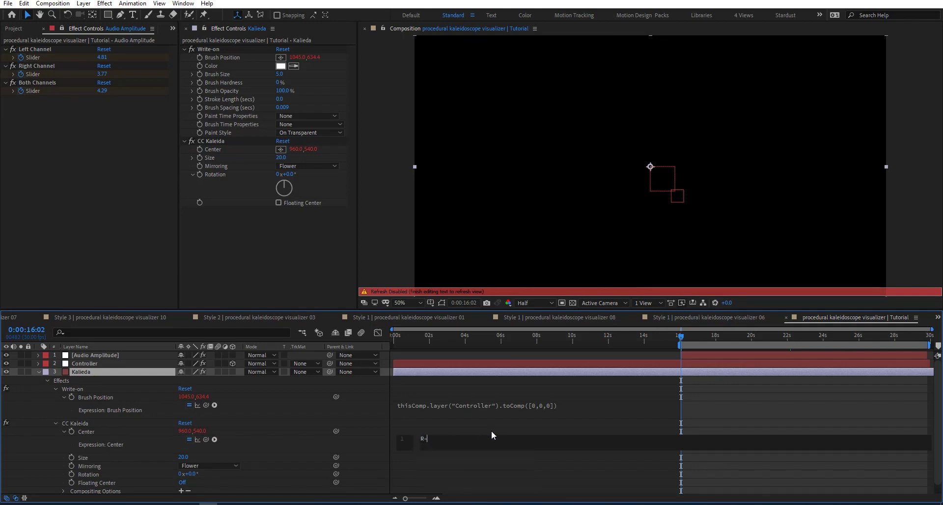
{"action": "left_click_drag", "start_coordinate": [206, 439], "coordinate": [38, 71]}
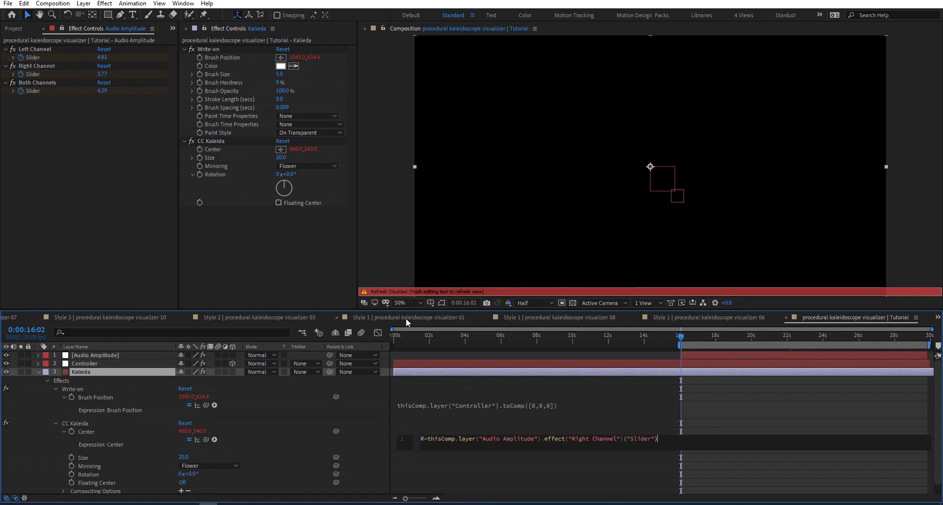
{"action": "type", "text": "ease"}
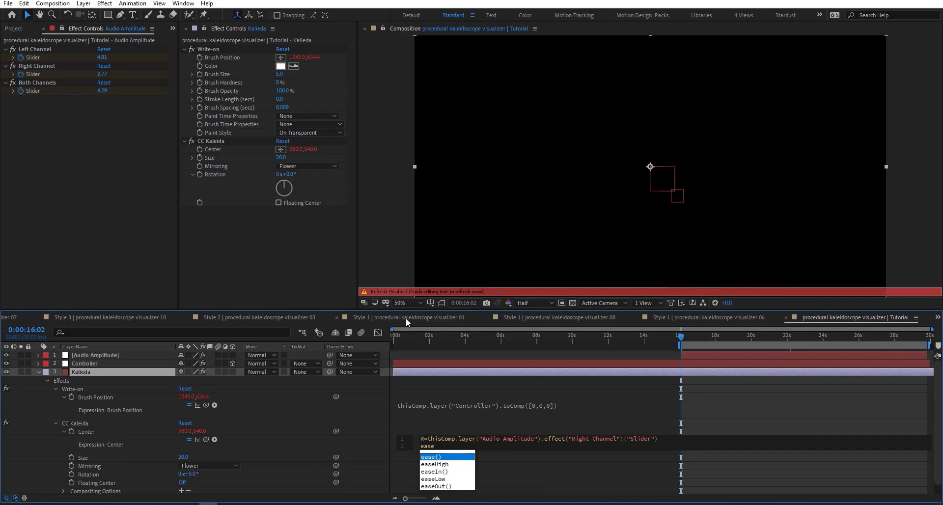
{"action": "key", "text": "Return"}
{"action": "type", "text": "R"}
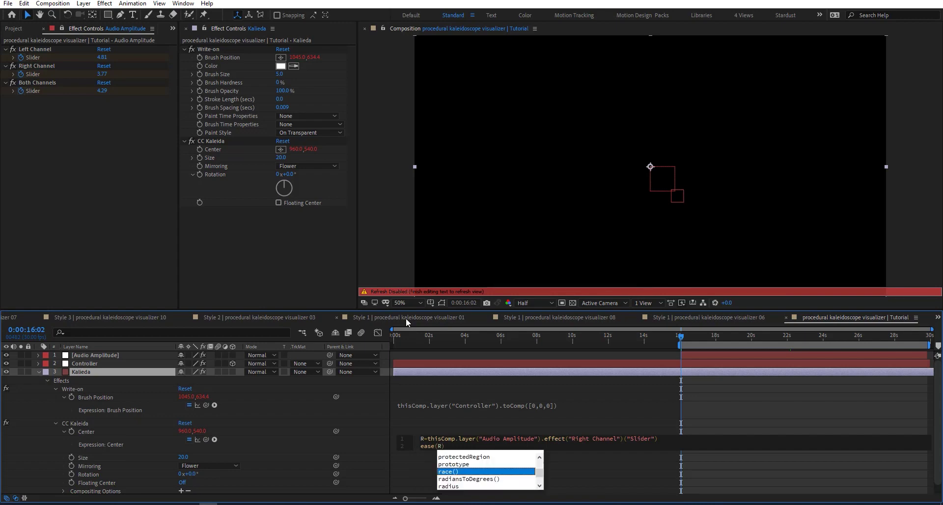
{"action": "type", "text": ","}
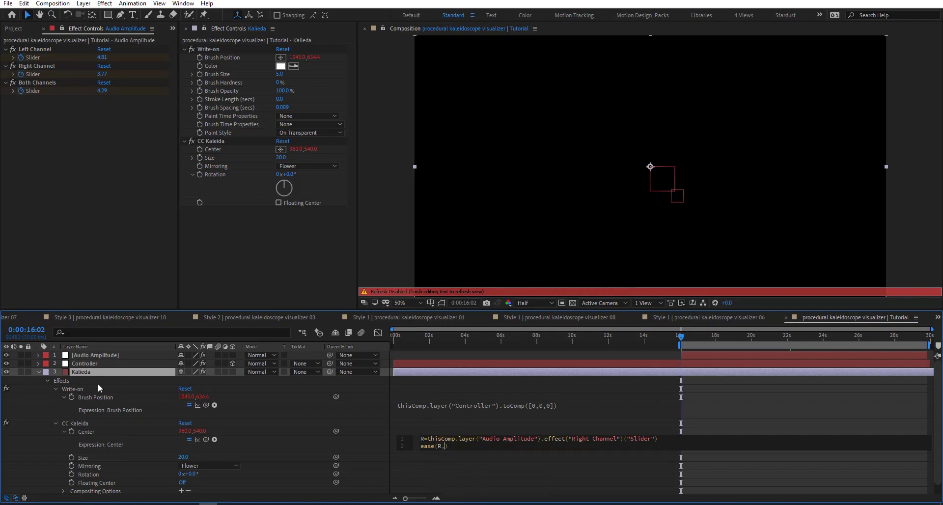
{"action": "left_click", "coordinate": [101, 353]}
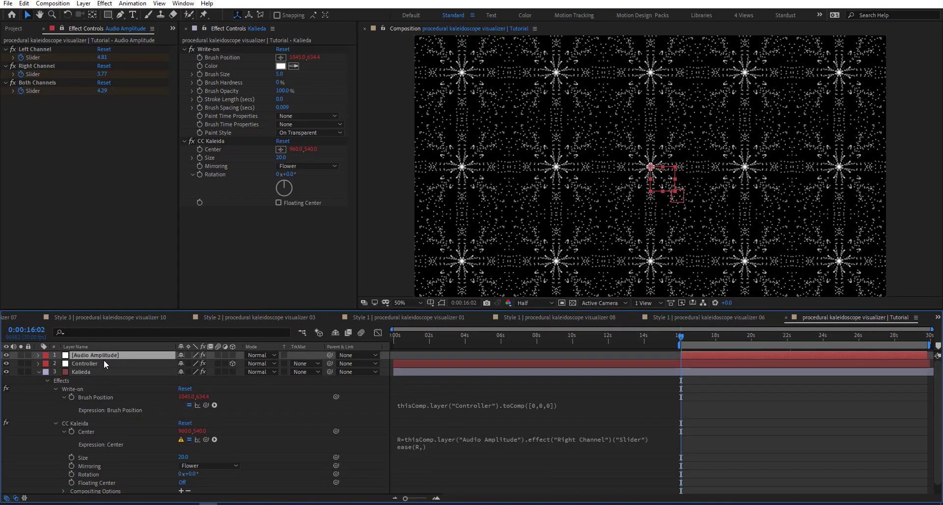
{"action": "key", "text": "u"}
{"action": "left_click", "coordinate": [93, 397]}
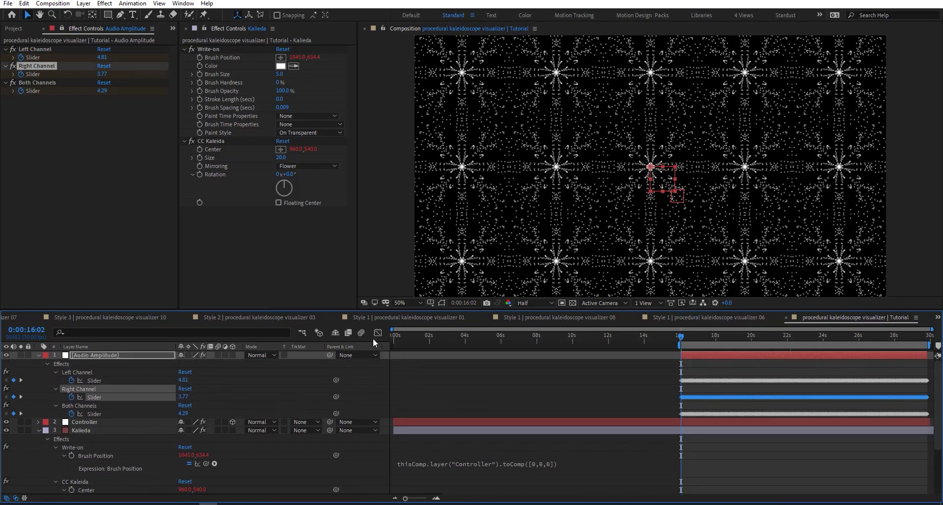
{"action": "left_click", "coordinate": [374, 335]}
{"action": "left_click", "coordinate": [743, 336]}
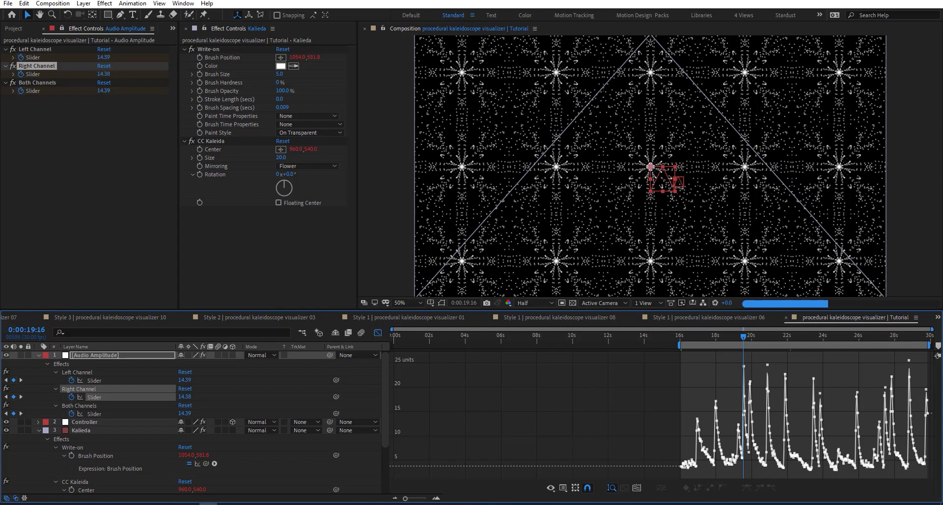
{"action": "left_click", "coordinate": [911, 335]}
{"action": "left_click_drag", "start_coordinate": [911, 334], "coordinate": [908, 337]}
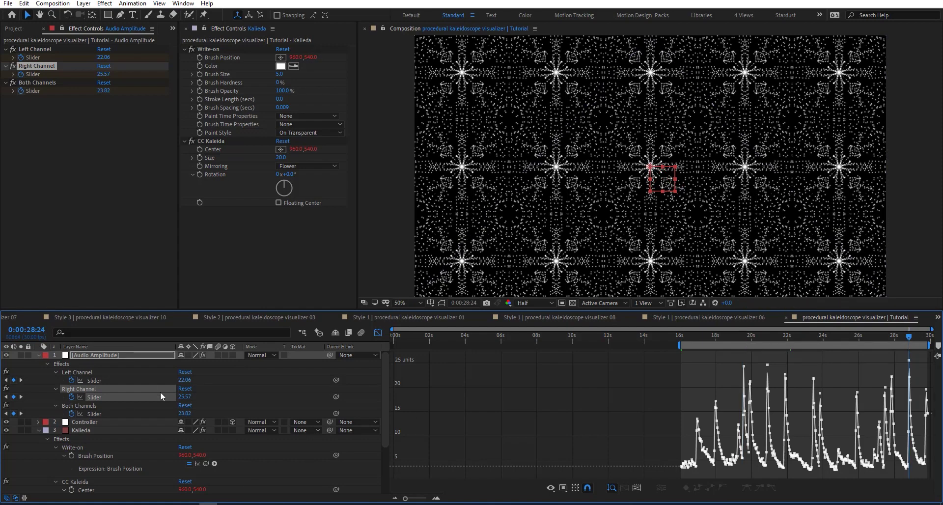
{"action": "mouse_move", "coordinate": [881, 335]}
{"action": "left_mouse_down"}
{"action": "mouse_move", "coordinate": [858, 339]}
{"action": "mouse_move", "coordinate": [875, 339]}
{"action": "left_mouse_up"}
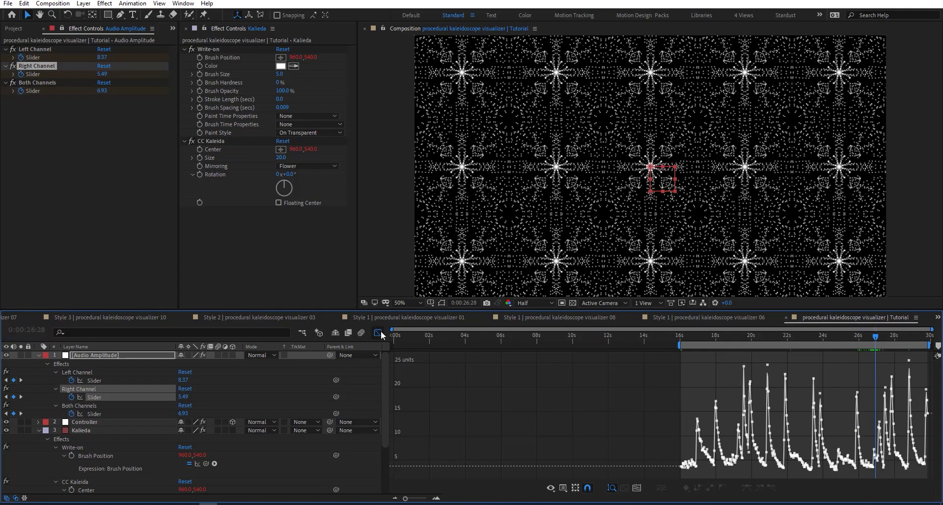
Complete the call as ease(R,3,20,900,950) and start a bracketed array
{"action": "left_click", "coordinate": [523, 463]}
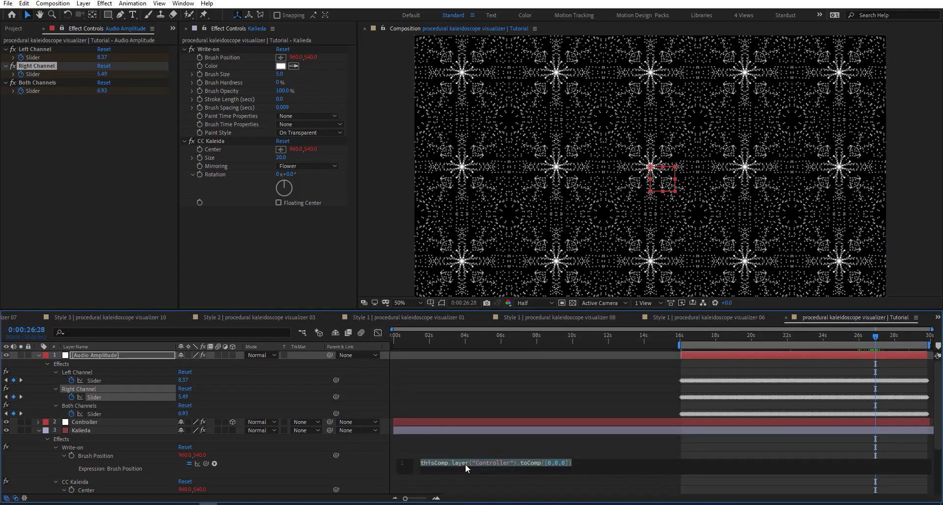
{"action": "left_click", "coordinate": [344, 469]}
{"action": "scroll", "coordinate": [344, 470], "scroll_direction": "down", "scroll_amount": 3}
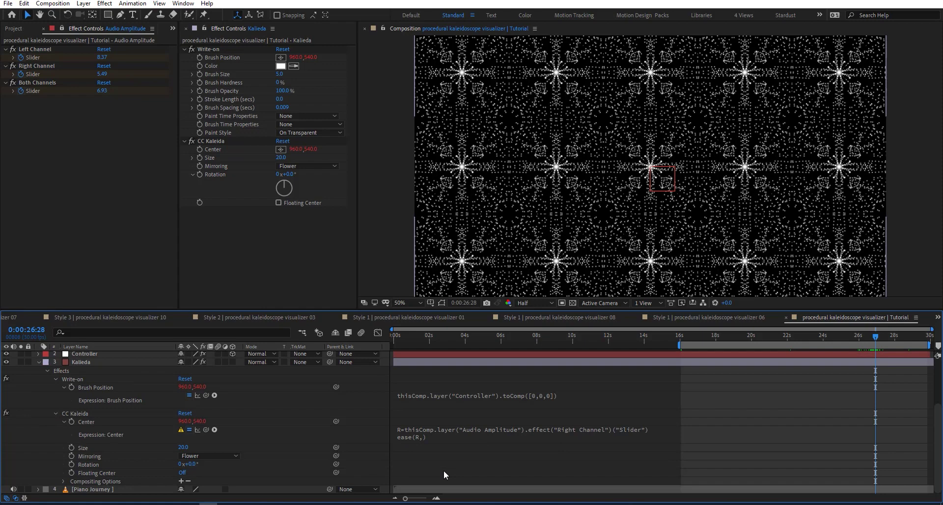
{"action": "left_click", "coordinate": [444, 432]}
{"action": "left_click", "coordinate": [452, 443]}
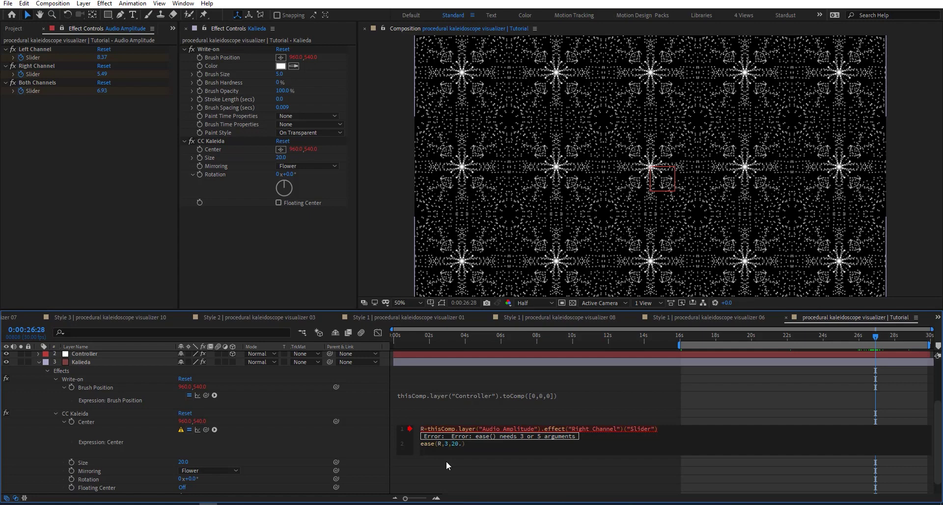
{"action": "type", "text": "3,20,9900,950"}
{"action": "key", "text": "Left"}
{"action": "key", "text": "Left"}
{"action": "key", "text": "BackSpace"}
{"action": "type", "text": "["}
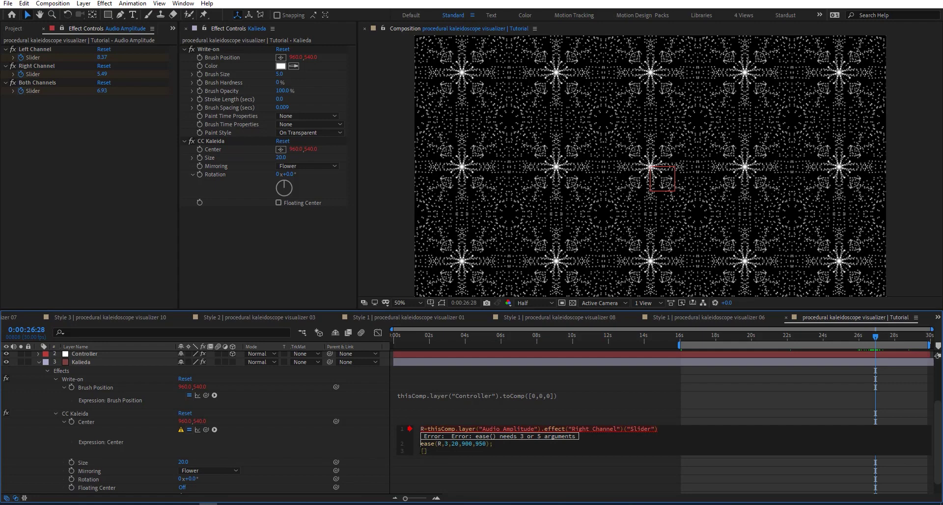
Name the eased value SR and set Center to [SR, its own Y], then scrub back
{"action": "left_click", "coordinate": [421, 443]}
{"action": "type", "text": "SR"}
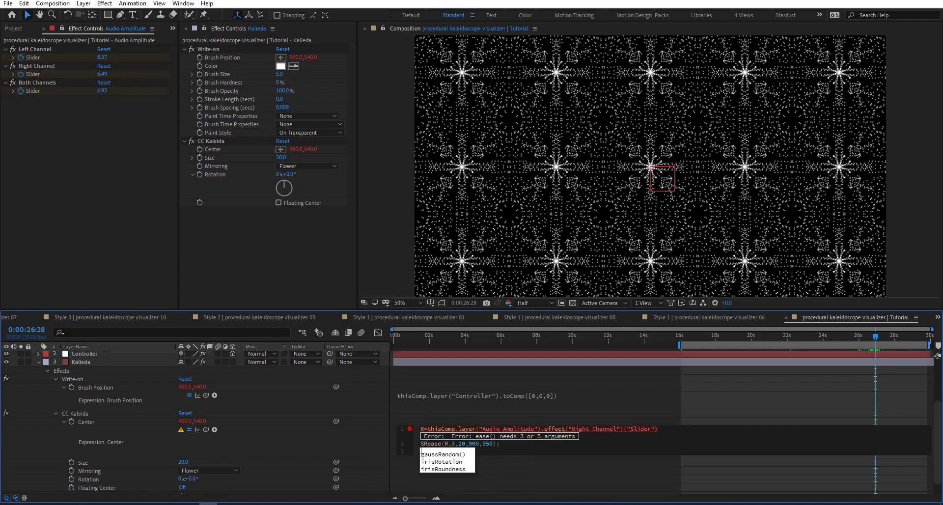
{"action": "type", "text": "="}
{"action": "key", "text": "Down"}
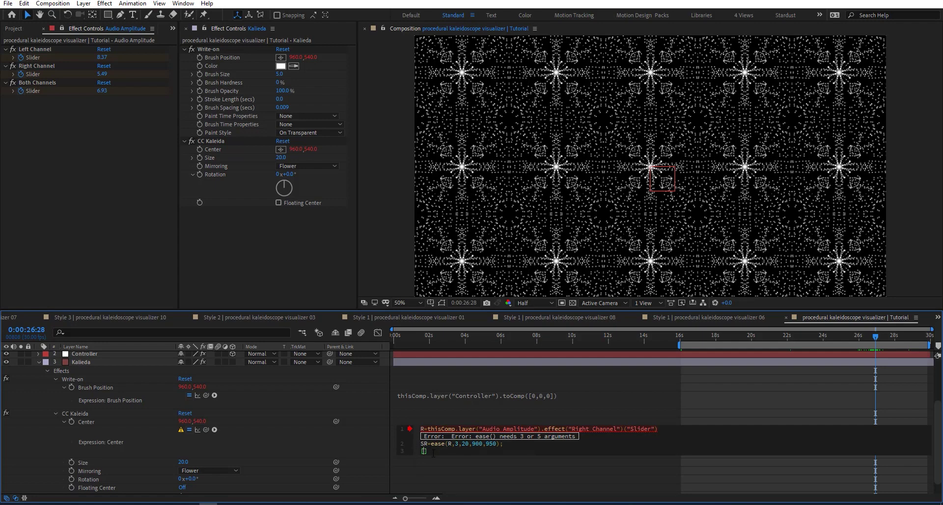
{"action": "type", "text": "SR"}
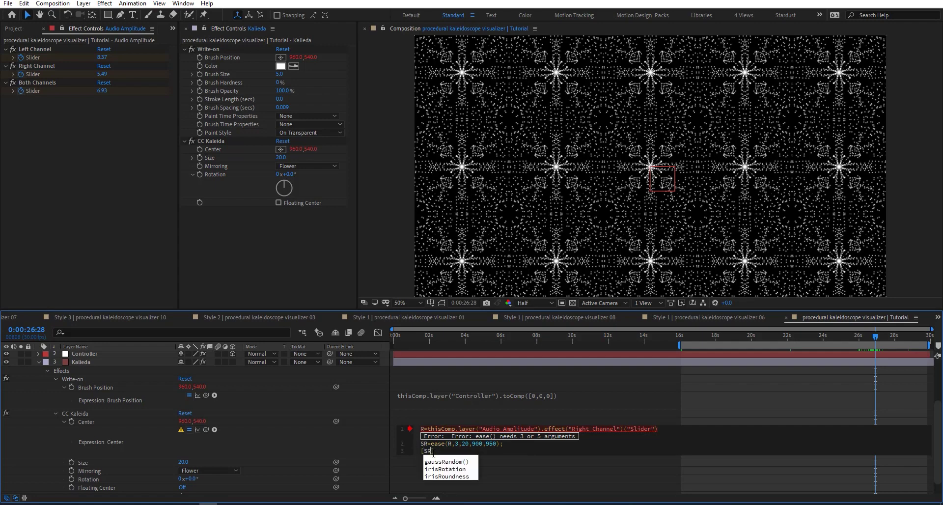
{"action": "type", "text": ","}
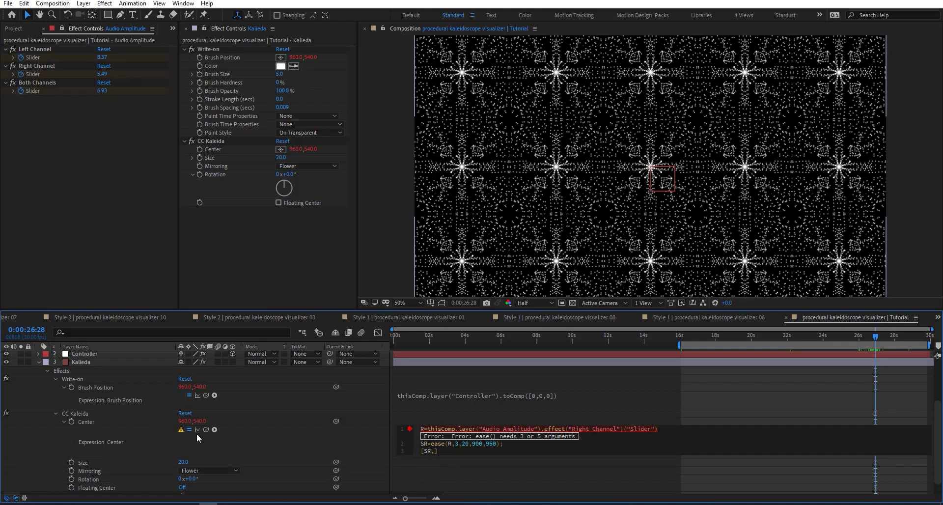
{"action": "left_click_drag", "start_coordinate": [205, 430], "coordinate": [199, 421]}
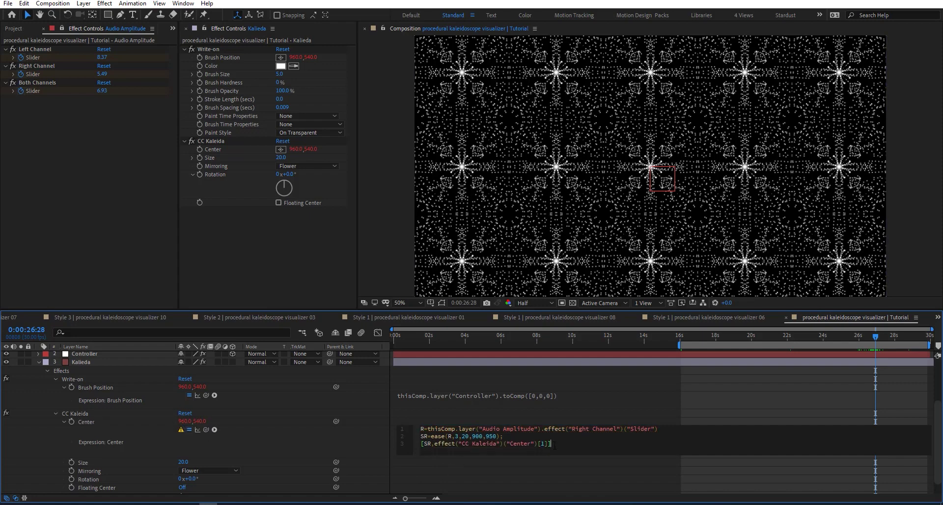
{"action": "left_click", "coordinate": [352, 445]}
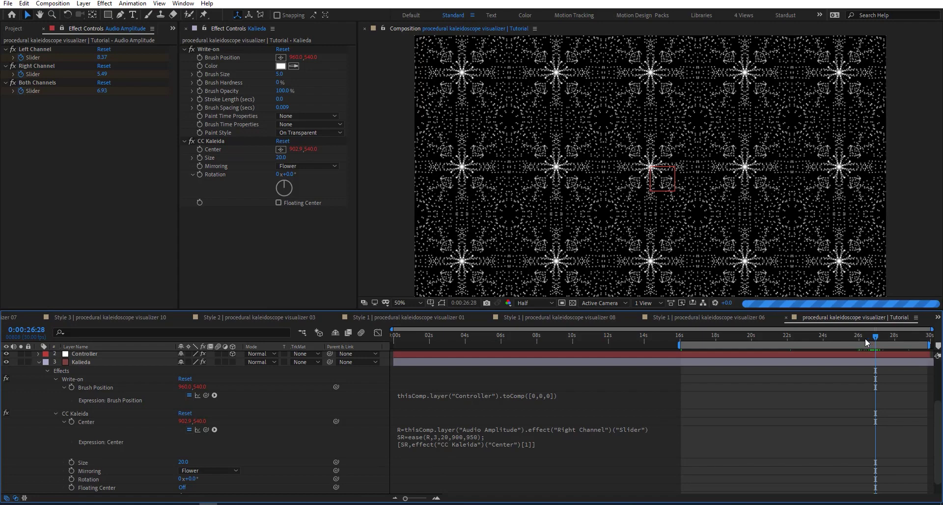
{"action": "left_click_drag", "start_coordinate": [864, 338], "coordinate": [740, 349]}
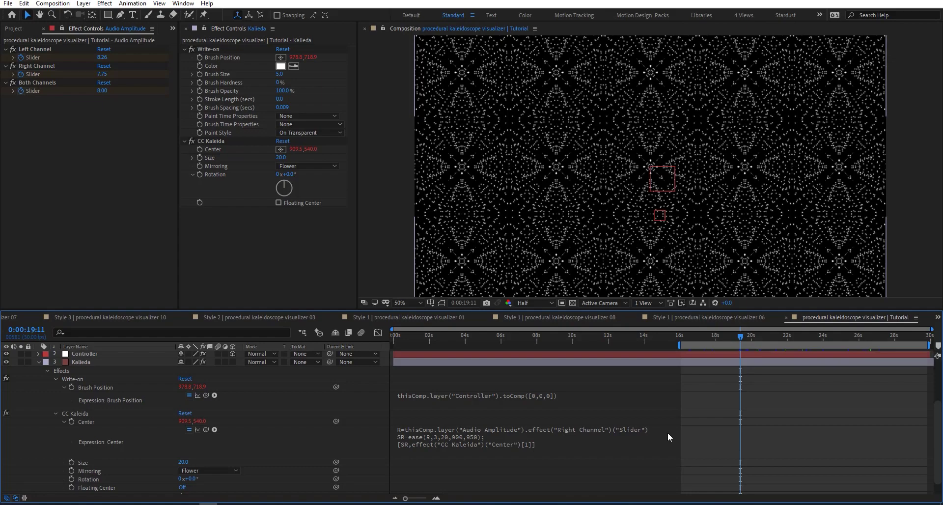
Preview the audio-driven center drift, then select the audio and easing lines of the Center expression
{"action": "key", "text": "space"}
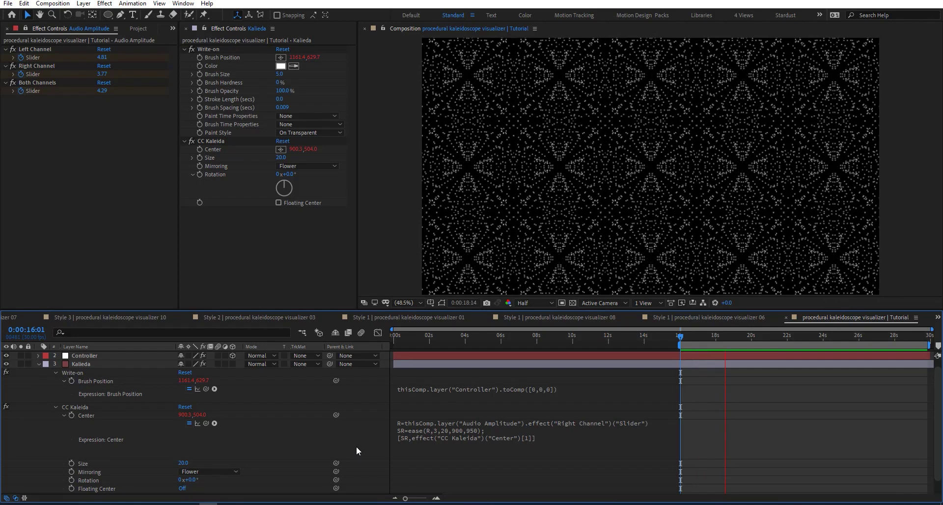
{"action": "key", "text": "space"}
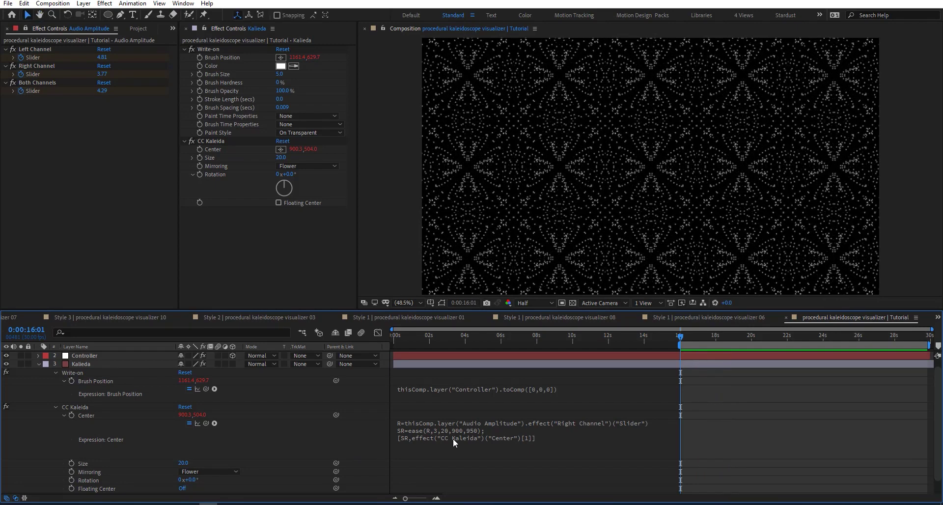
{"action": "left_click", "coordinate": [452, 438]}
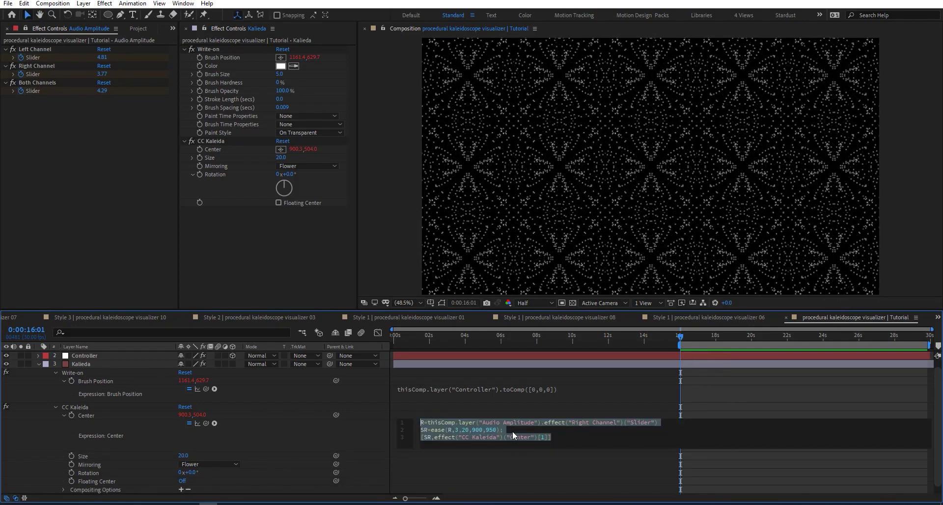
{"action": "left_click_drag", "start_coordinate": [511, 431], "coordinate": [401, 413]}
{"action": "key", "text": "ctrl+c"}
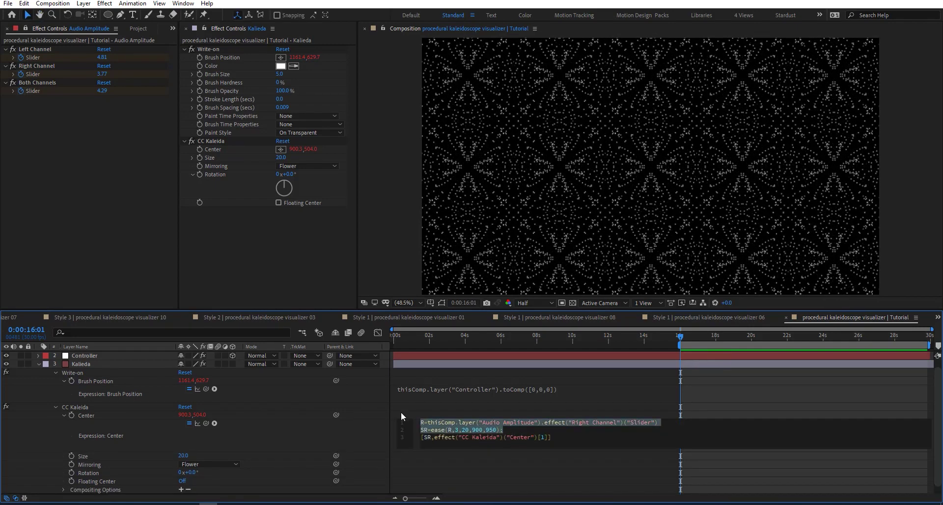
Paste the copied lines into a Rotation expression, rename them to B and SB, and link B to Both Channels
{"action": "left_click", "coordinate": [72, 472], "text": "alt"}
{"action": "key", "text": "ctrl+v"}
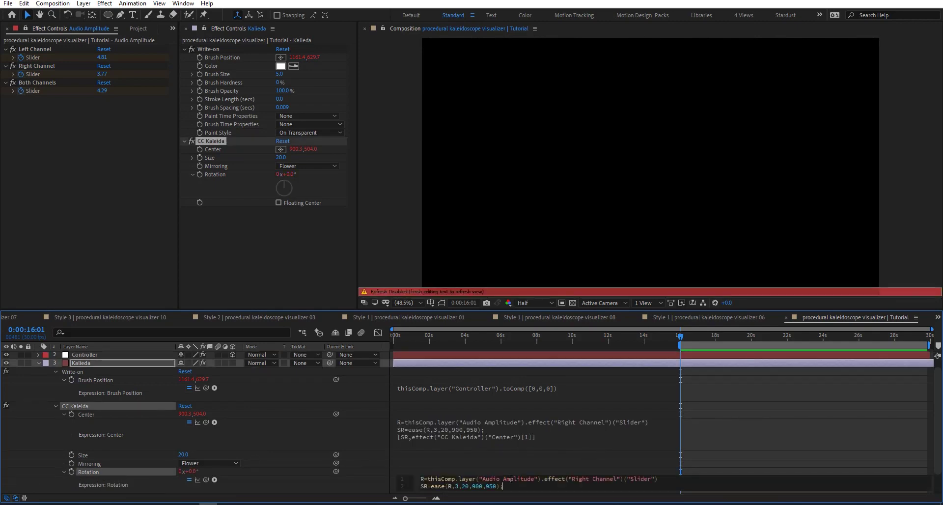
{"action": "left_click", "coordinate": [410, 477]}
{"action": "key", "text": "ctrl+space"}
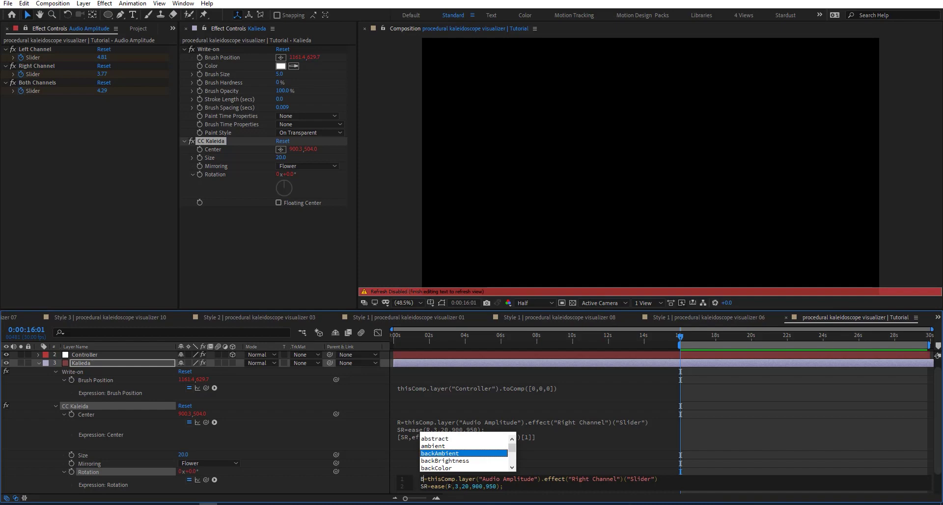
{"action": "key", "text": "Escape"}
{"action": "double_click", "coordinate": [452, 485]}
{"action": "type", "text": "B"}
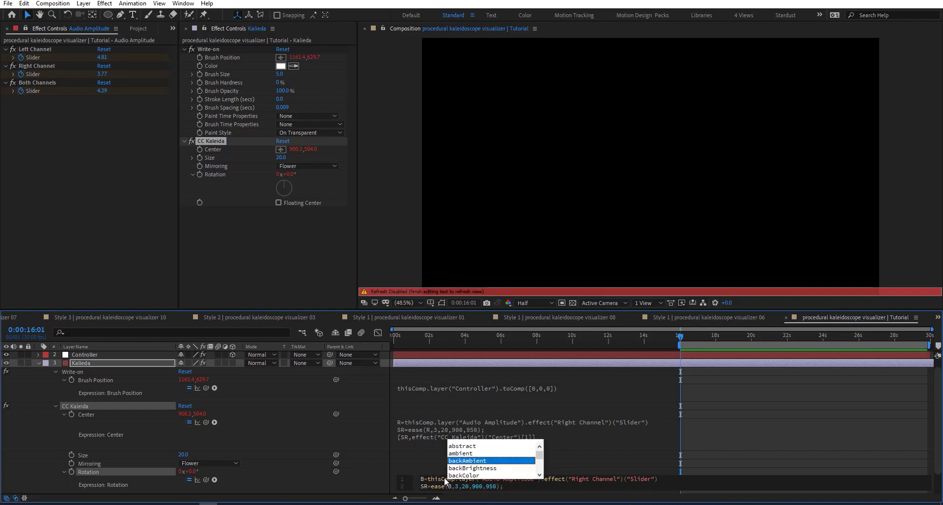
{"action": "left_click", "coordinate": [423, 486]}
{"action": "key", "text": "BackSpace"}
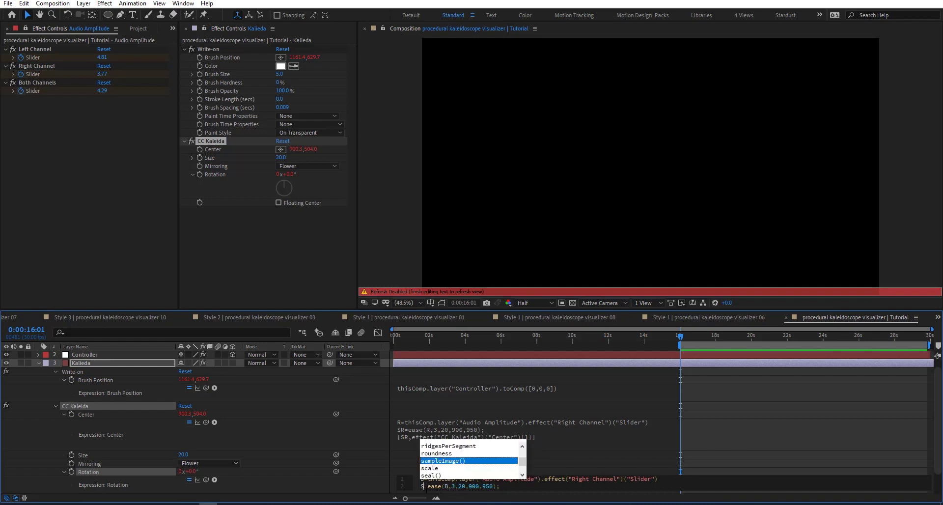
{"action": "type", "text": "B"}
{"action": "key", "text": "Escape"}
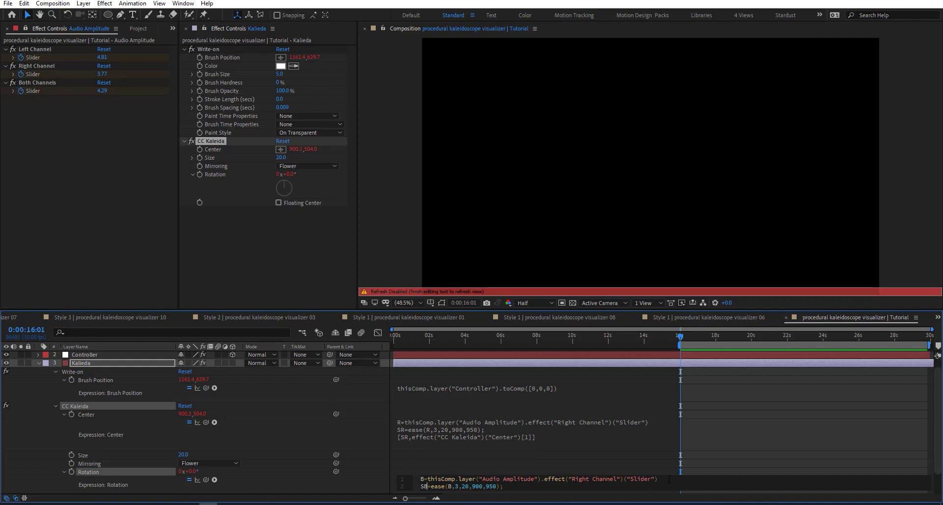
{"action": "left_click_drag", "start_coordinate": [669, 479], "coordinate": [428, 478]}
{"action": "key", "text": "BackSpace"}
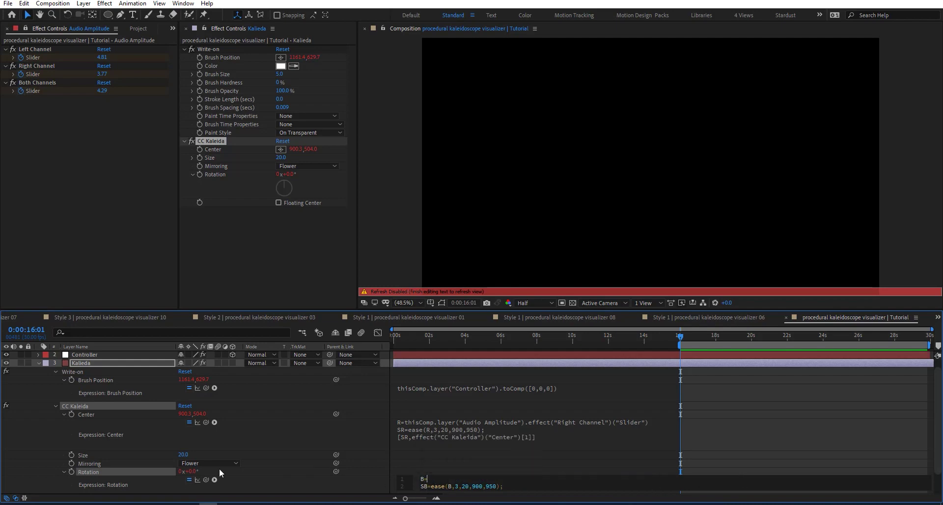
{"action": "left_click_drag", "start_coordinate": [205, 479], "coordinate": [34, 91]}
Change the easing to ease(B,.2,10,-10,40) and apply the Rotation expression
{"action": "double_click", "coordinate": [476, 486]}
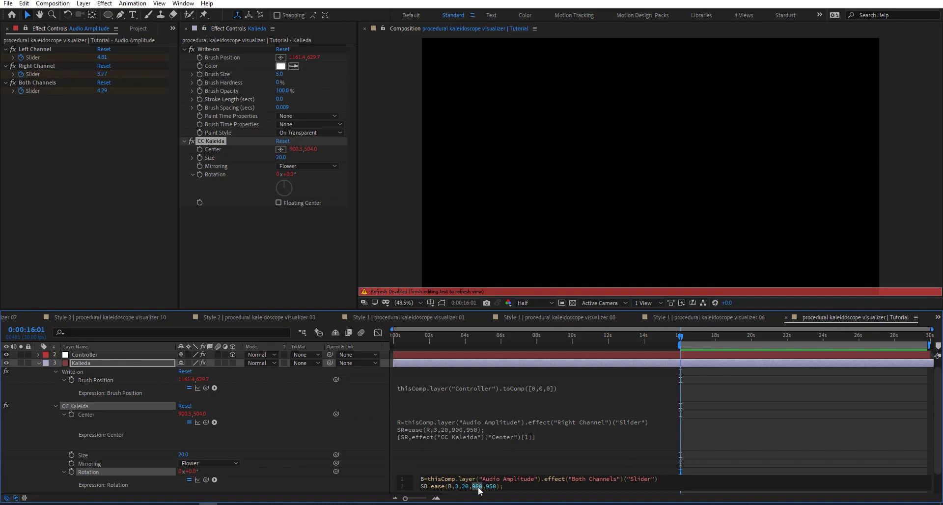
{"action": "type", "text": "-10"}
{"action": "double_click", "coordinate": [493, 487]}
{"action": "type", "text": "40"}
{"action": "double_click", "coordinate": [465, 486]}
{"action": "type", "text": "10"}
{"action": "double_click", "coordinate": [457, 486]}
{"action": "type", "text": ".2"}
{"action": "left_click", "coordinate": [317, 478]}
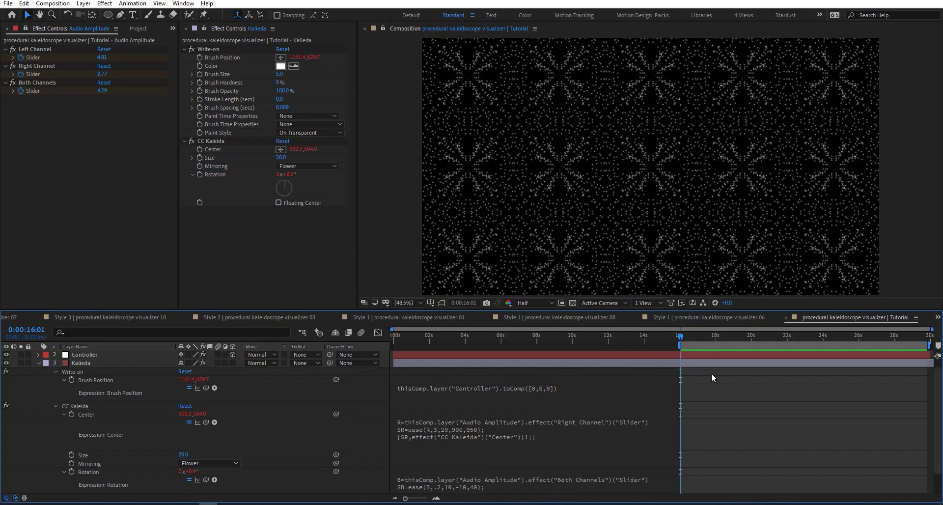
{"action": "left_click", "coordinate": [698, 337]}
{"action": "left_click_drag", "start_coordinate": [715, 337], "coordinate": [784, 335]}
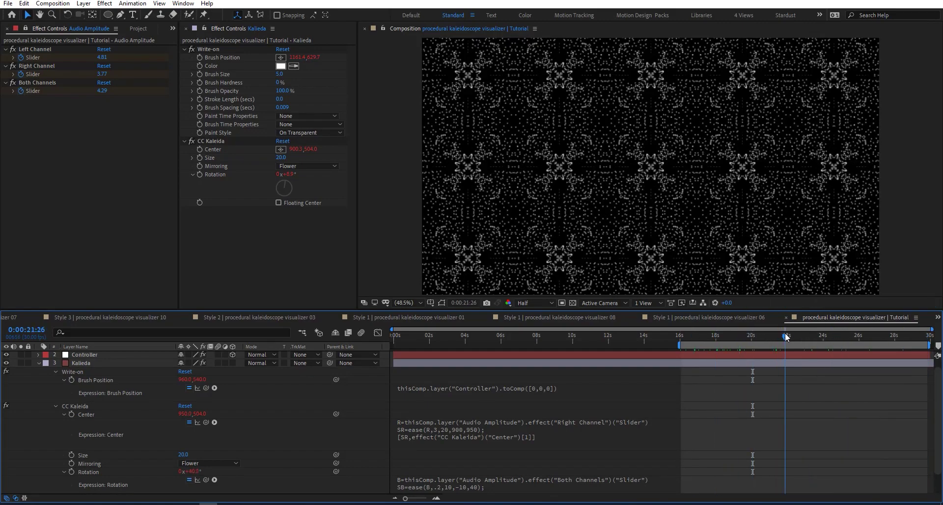
{"action": "left_click", "coordinate": [377, 333]}
{"action": "left_click", "coordinate": [197, 480]}
{"action": "left_click", "coordinate": [119, 469]}
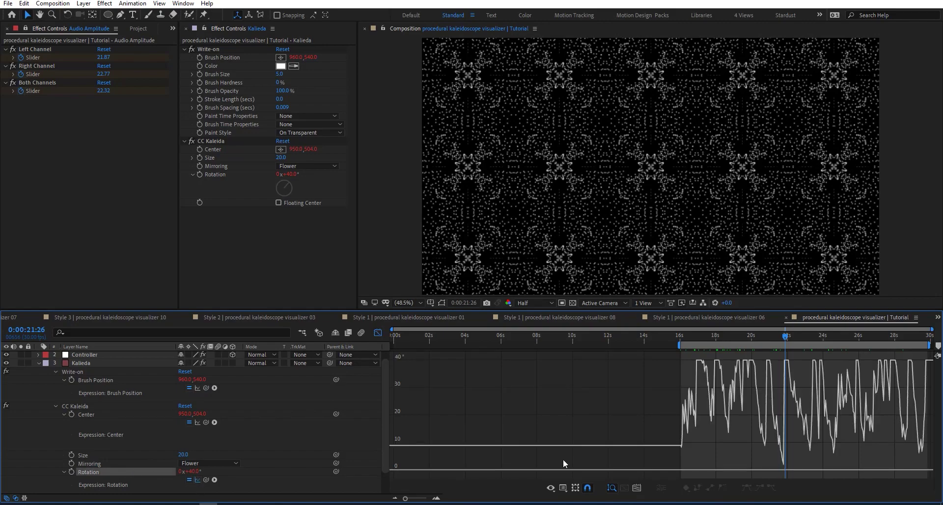
{"action": "left_click_drag", "start_coordinate": [789, 335], "coordinate": [825, 353]}
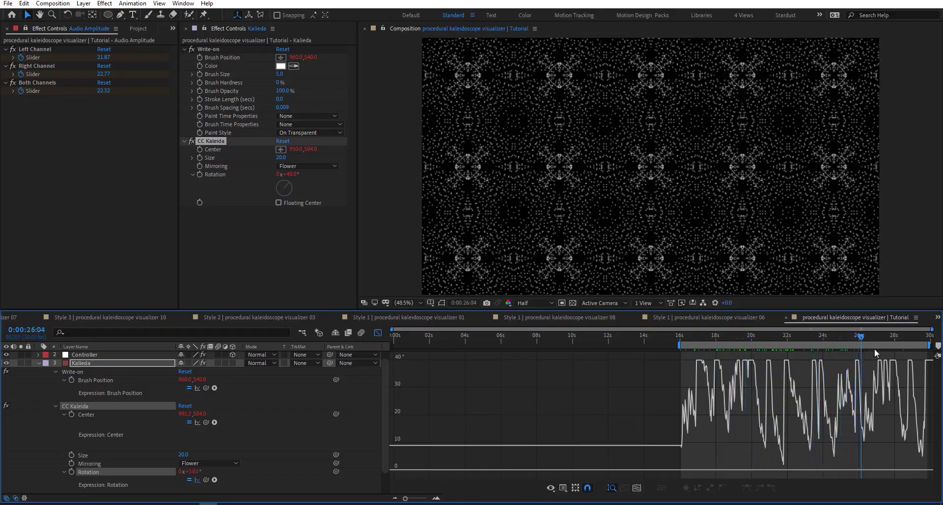
{"action": "left_click", "coordinate": [729, 352]}
{"action": "mouse_move", "coordinate": [724, 401]}
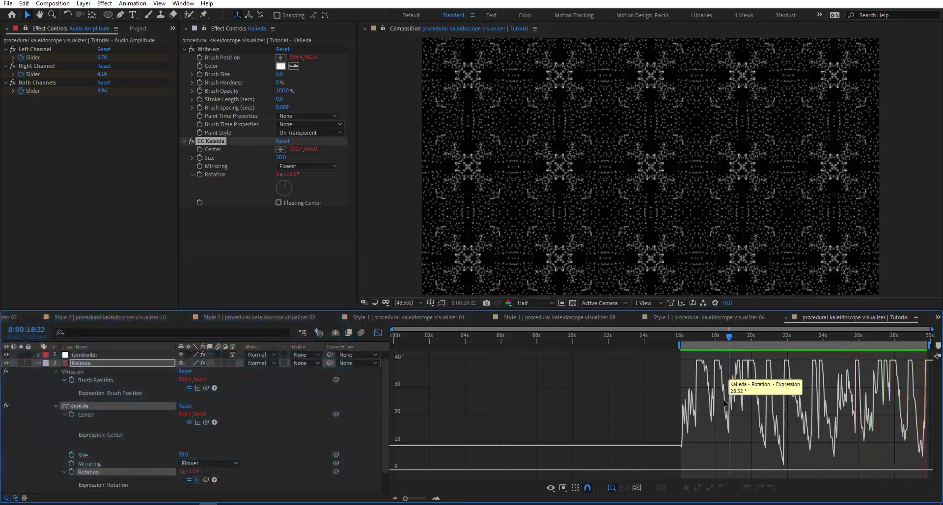
{"action": "key", "text": "space"}
{"action": "left_click", "coordinate": [378, 333]}
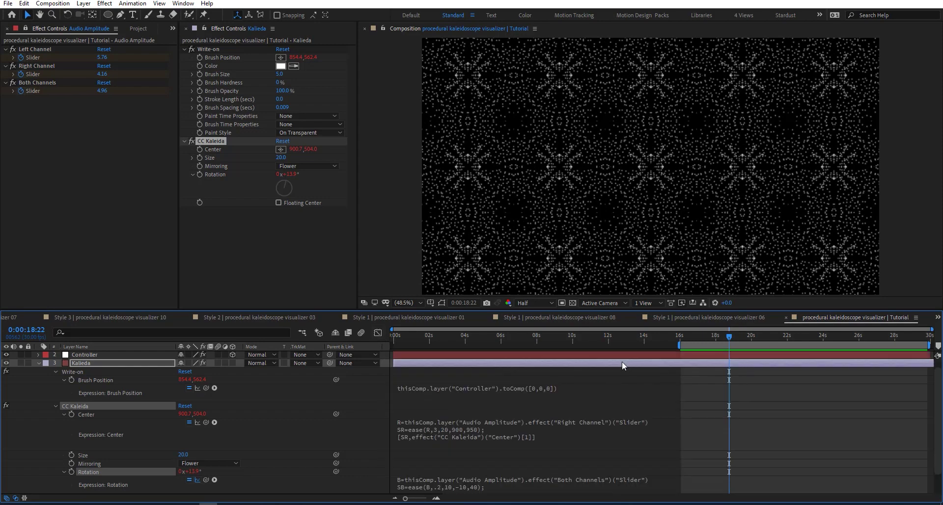
Set the CC Kaleida Size to 55
{"action": "left_click", "coordinate": [281, 158]}
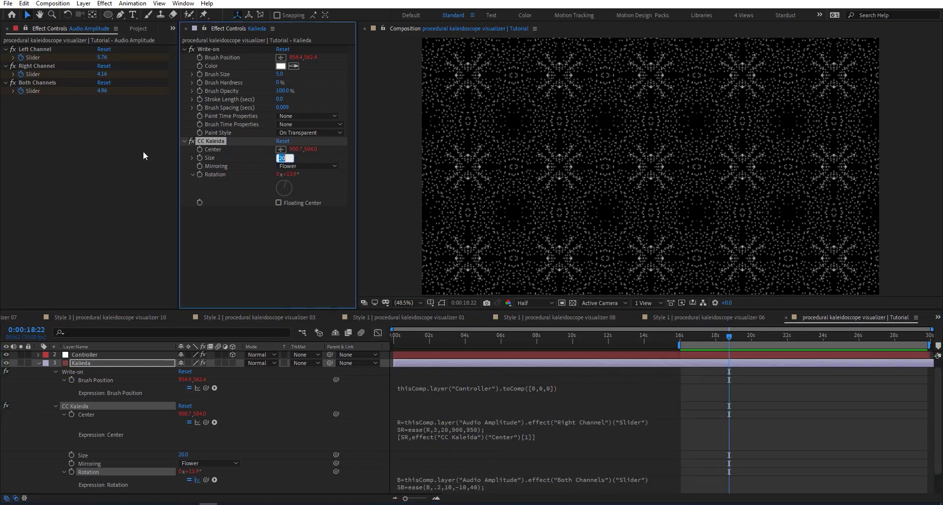
{"action": "type", "text": "55"}
{"action": "key", "text": "Return"}
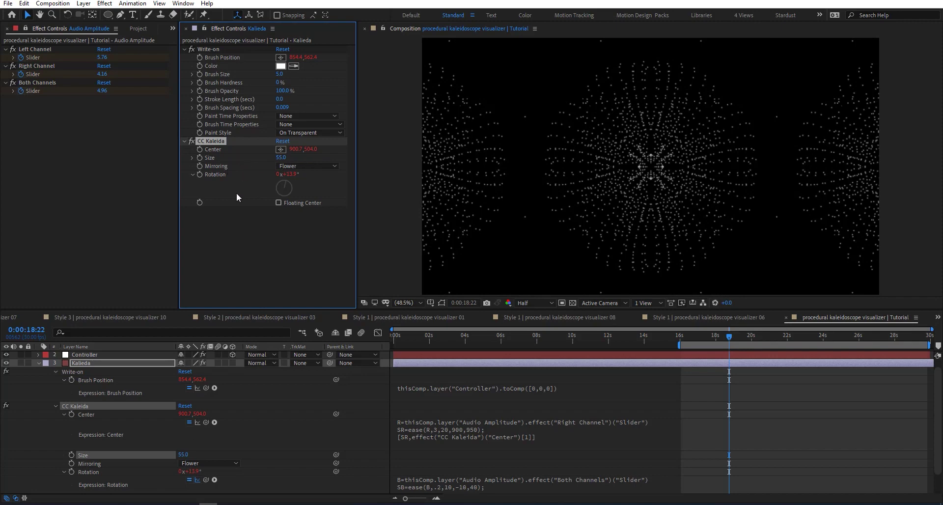
Try Starlish and Dia Cross mirroring, settle back on Flower, and select the Controller layer
{"action": "left_click", "coordinate": [319, 167]}
{"action": "left_click", "coordinate": [302, 264]}
{"action": "left_click", "coordinate": [308, 166]}
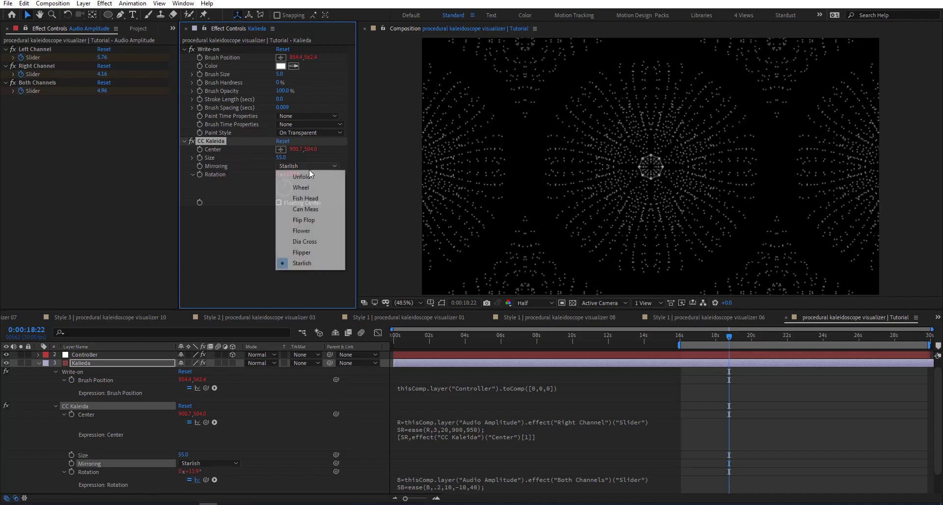
{"action": "left_click", "coordinate": [304, 241]}
{"action": "left_click", "coordinate": [309, 166]}
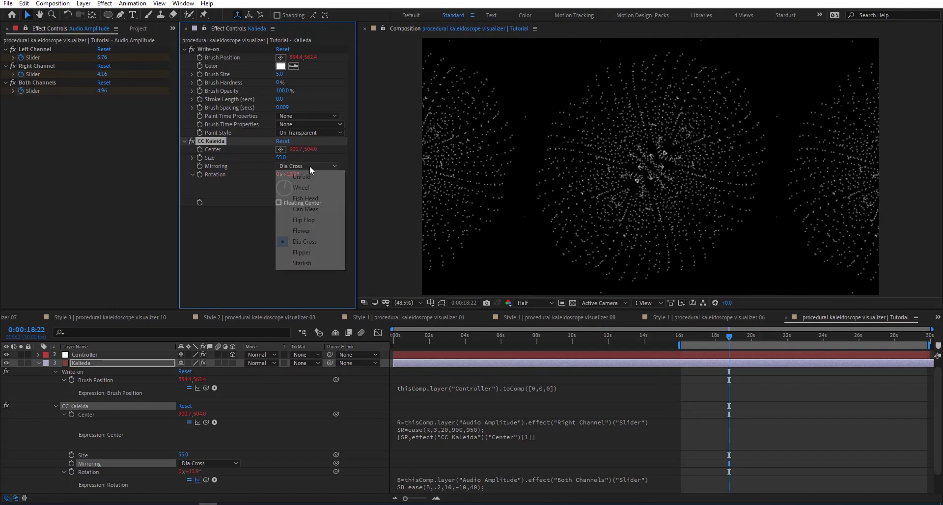
{"action": "left_click", "coordinate": [302, 230]}
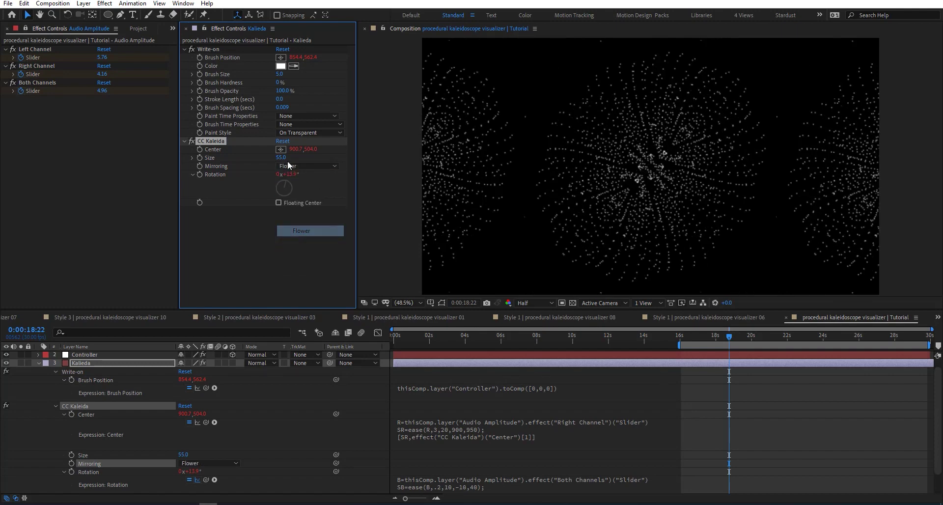
{"action": "scroll", "coordinate": [91, 364], "scroll_direction": "up", "scroll_amount": 1}
{"action": "left_click", "coordinate": [90, 364]}
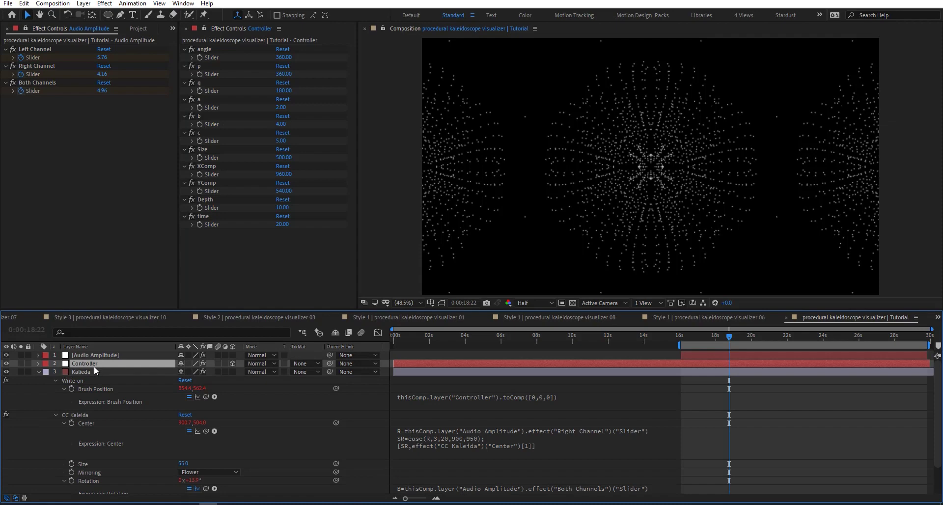
Set the Controller's c slider to 8, then toggle CC Kaleida off on Kalieda to compare
{"action": "left_click", "coordinate": [284, 142]}
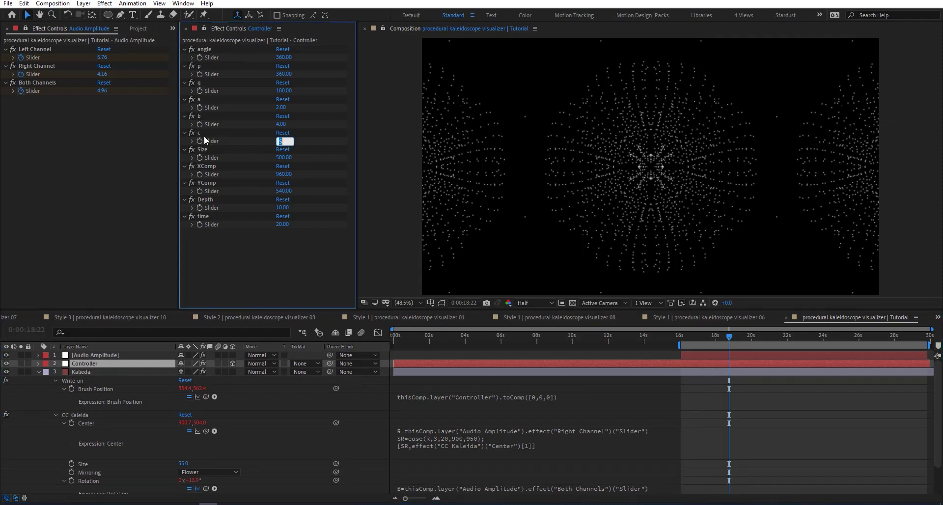
{"action": "type", "text": "8"}
{"action": "key", "text": "Return"}
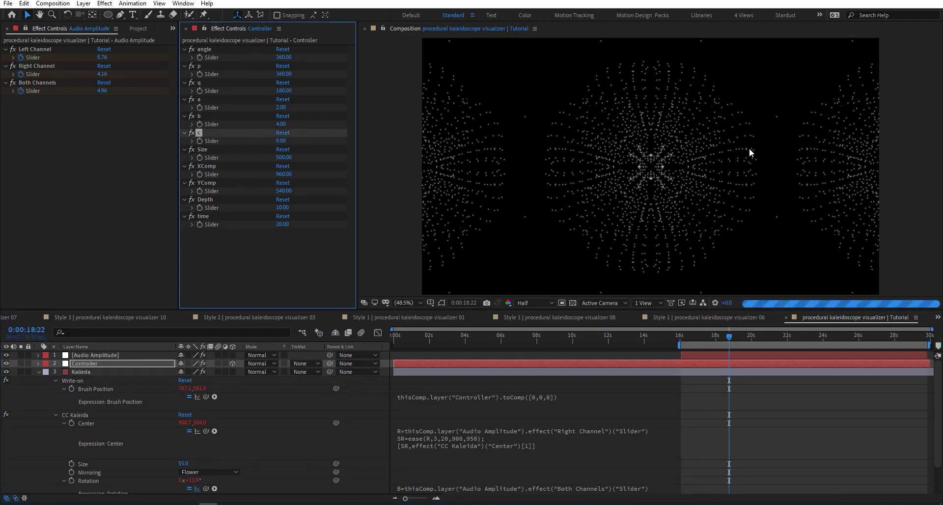
{"action": "left_click", "coordinate": [131, 371]}
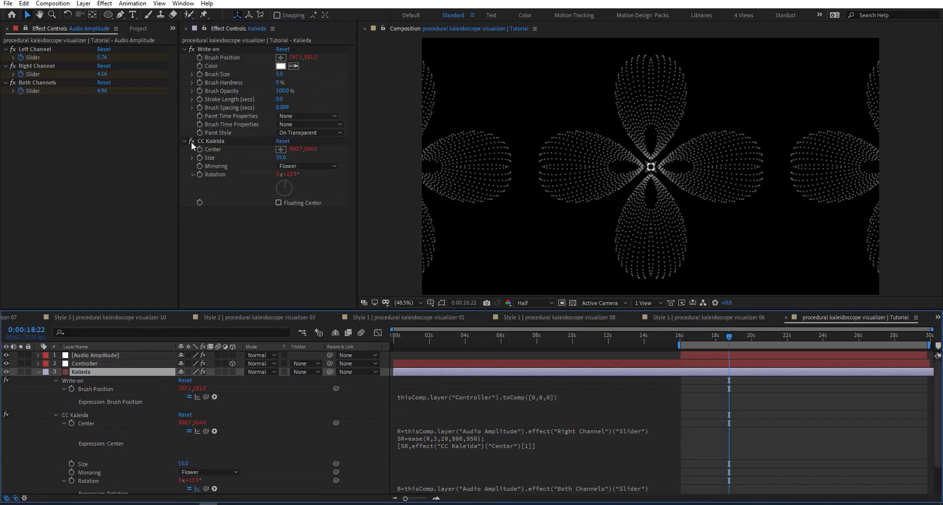
{"action": "left_click", "coordinate": [191, 141]}
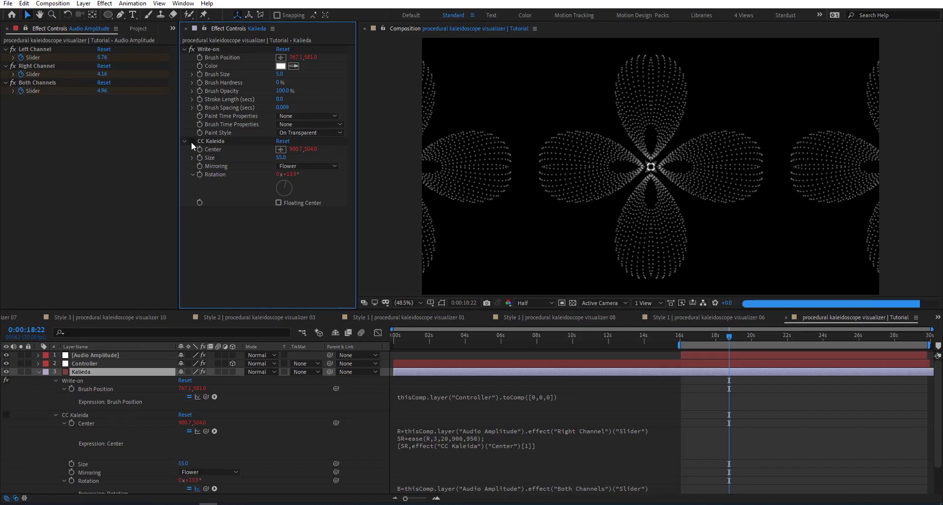
Re-enable CC Kaleida and append effect("CC Kaleida")("Center")[0] after + in the Center expression
{"action": "left_click", "coordinate": [191, 142]}
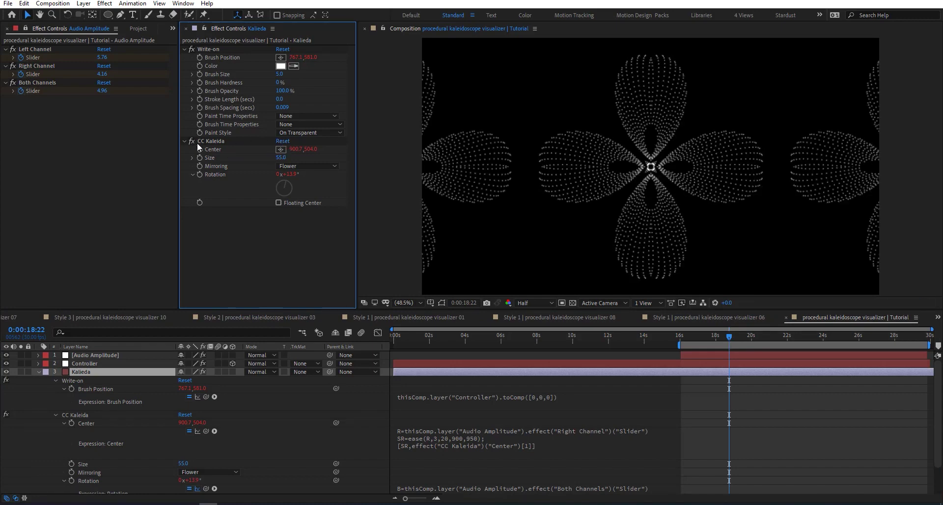
{"action": "left_click", "coordinate": [494, 446]}
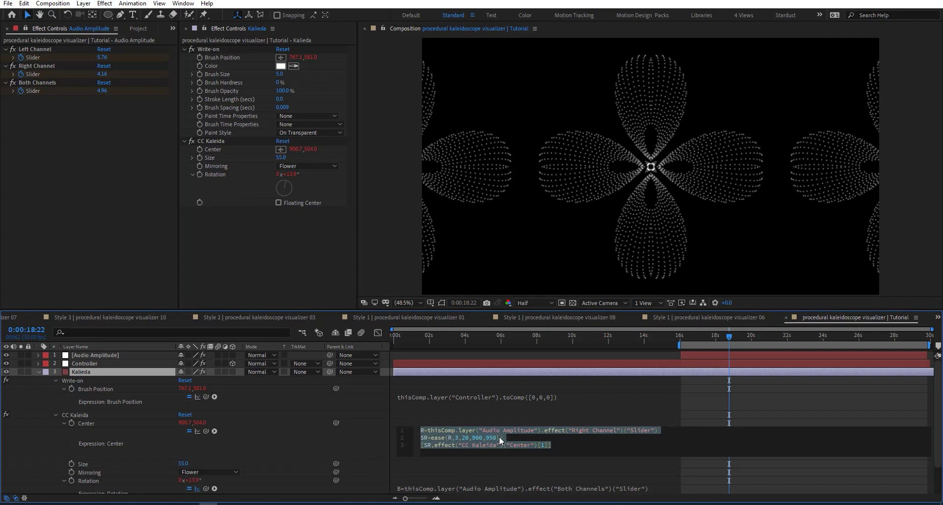
{"action": "left_click", "coordinate": [499, 436]}
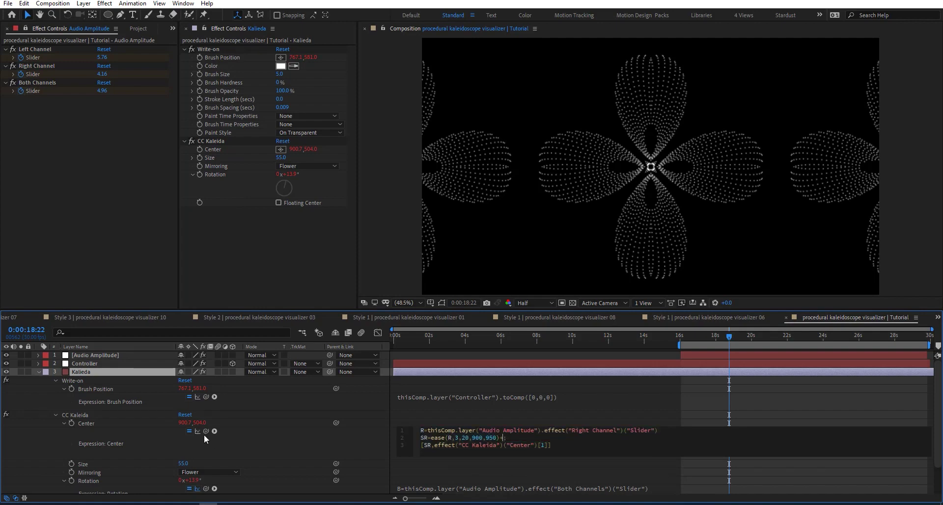
{"action": "left_click_drag", "start_coordinate": [206, 431], "coordinate": [190, 423]}
{"action": "left_click", "coordinate": [166, 432]}
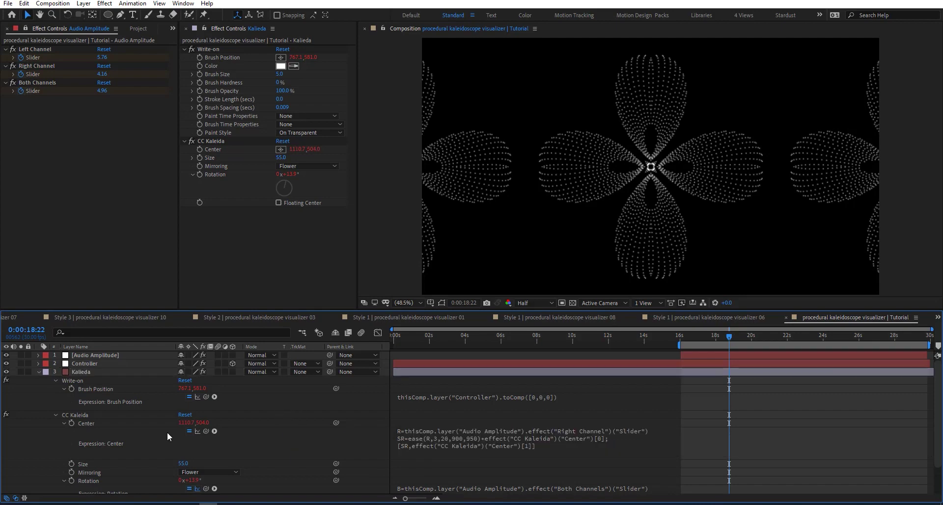
Lower CC Kaleida Center X to 955.7, drag the center in the viewer, and preview near 23 seconds
{"action": "left_click", "coordinate": [111, 420]}
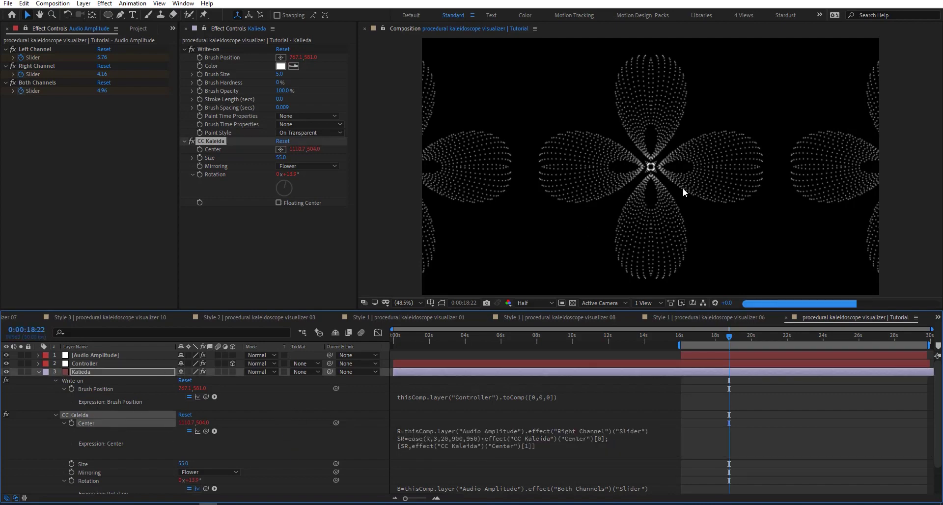
{"action": "scroll", "coordinate": [684, 187], "scroll_direction": "down", "scroll_amount": 2}
{"action": "scroll", "coordinate": [684, 187], "scroll_direction": "up", "scroll_amount": 2}
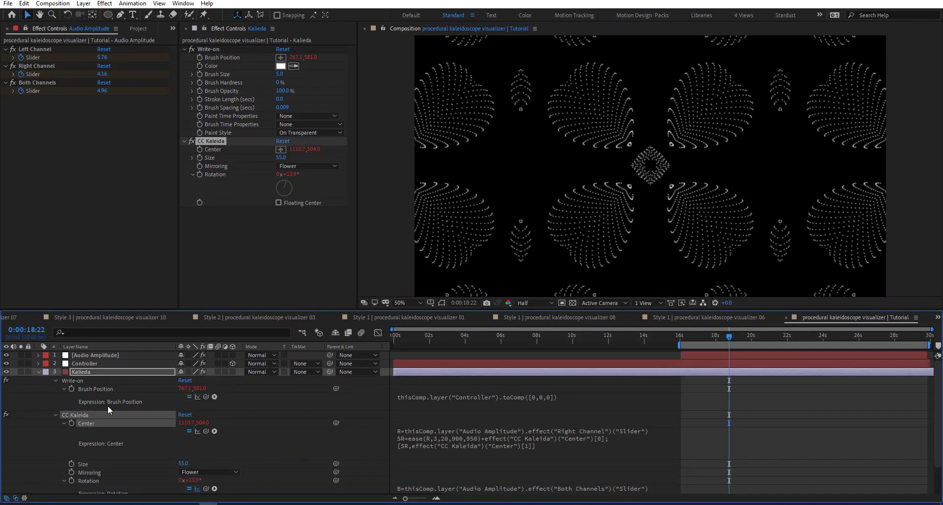
{"action": "left_click", "coordinate": [218, 150]}
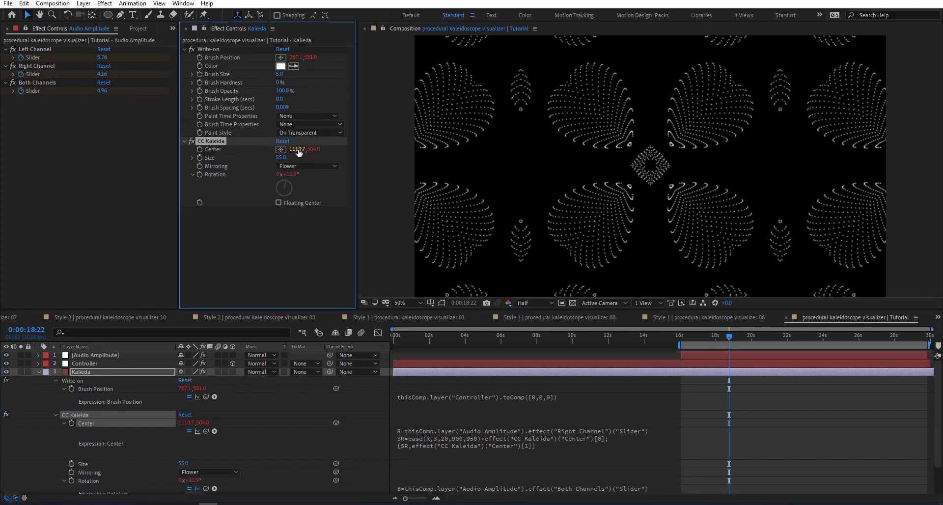
{"action": "left_click_drag", "start_coordinate": [298, 153], "coordinate": [280, 154]}
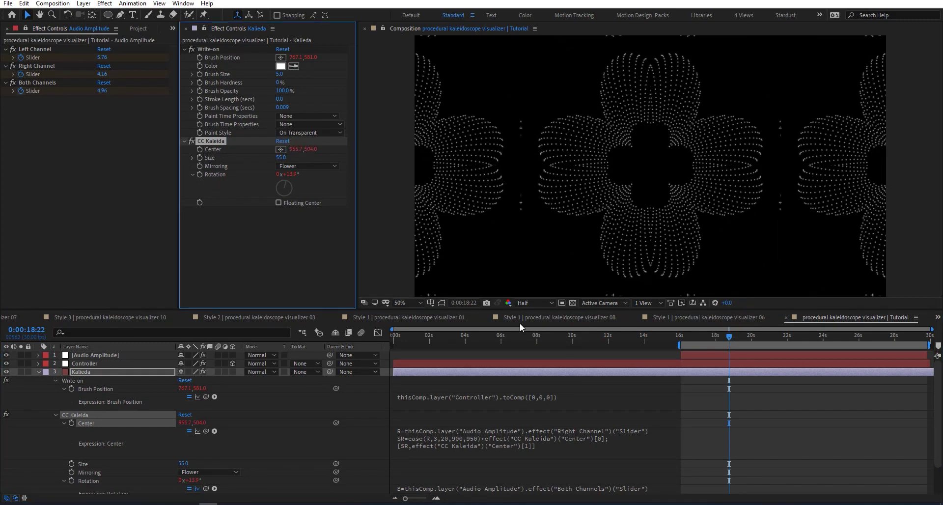
{"action": "left_click", "coordinate": [441, 303]}
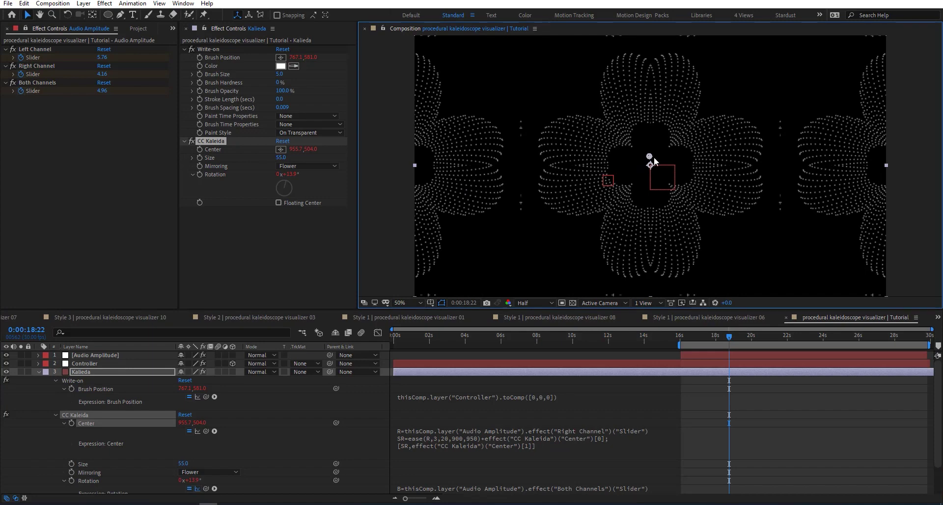
{"action": "left_click_drag", "start_coordinate": [622, 155], "coordinate": [679, 125]}
{"action": "left_click_drag", "start_coordinate": [737, 336], "coordinate": [922, 337]}
{"action": "left_click_drag", "start_coordinate": [813, 346], "coordinate": [722, 343]}
Append + effect("CC Kaleida")("Rotation") to the Rotation expression and check it at 0:00:23:28
{"action": "scroll", "coordinate": [483, 450], "scroll_direction": "down", "scroll_amount": 1}
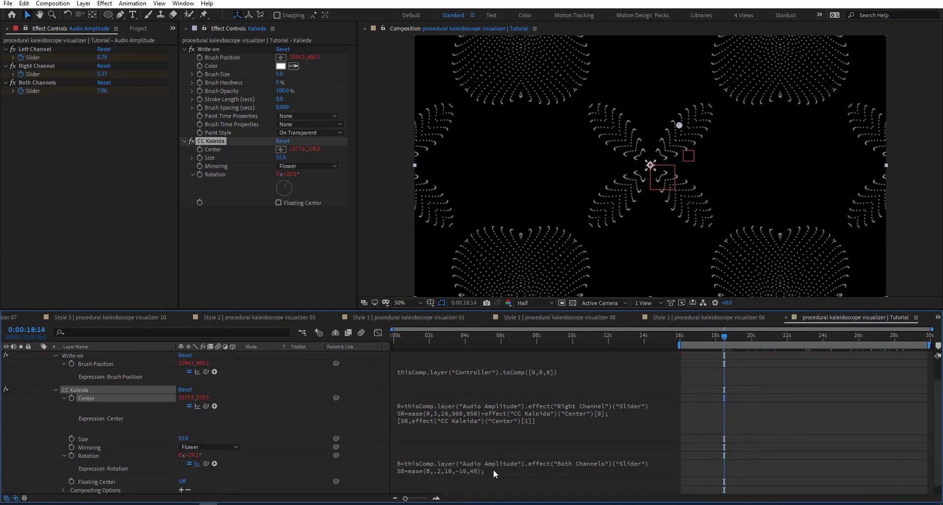
{"action": "left_click", "coordinate": [496, 470]}
{"action": "left_click", "coordinate": [500, 470]}
{"action": "type", "text": "+"}
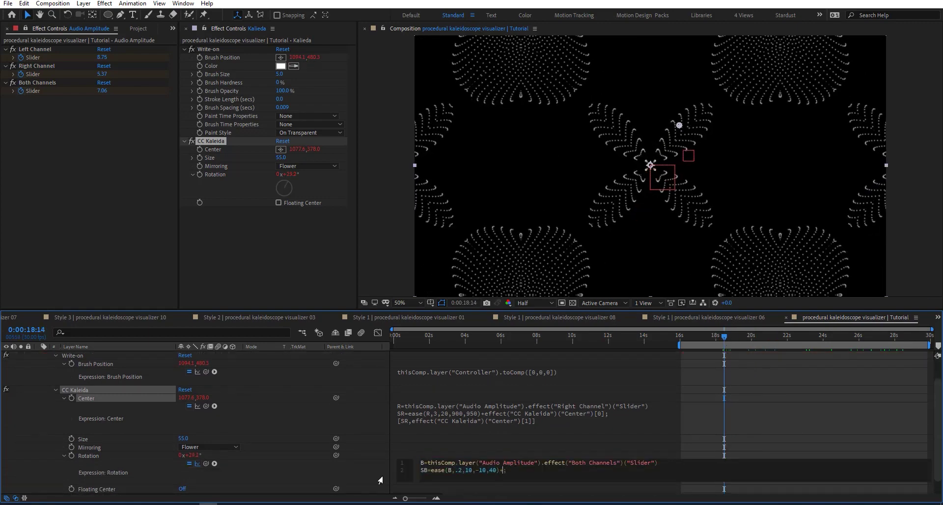
{"action": "mouse_move", "coordinate": [206, 463]}
{"action": "left_mouse_down"}
{"action": "mouse_move", "coordinate": [143, 455]}
{"action": "mouse_move", "coordinate": [196, 451]}
{"action": "left_mouse_up"}
{"action": "left_click_drag", "start_coordinate": [753, 335], "coordinate": [820, 331]}
Add a new camera layer to the composition with default settings
{"action": "right_click", "coordinate": [361, 380]}
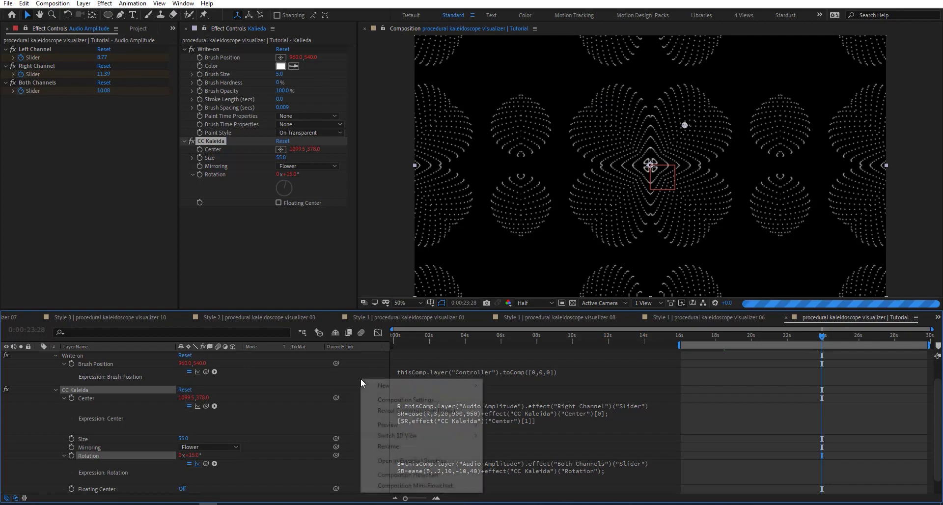
{"action": "mouse_move", "coordinate": [441, 385]}
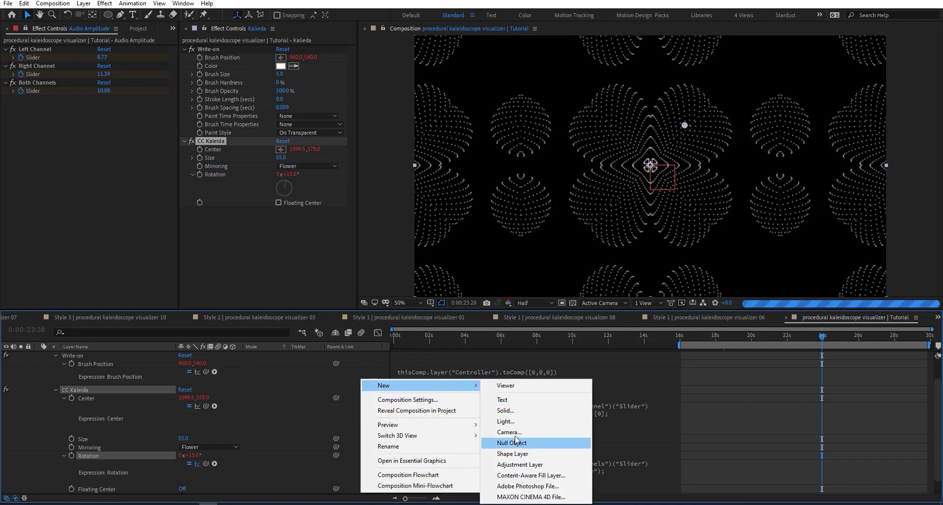
{"action": "left_click", "coordinate": [506, 432]}
{"action": "key", "text": "Return"}
{"action": "key", "text": "c"}
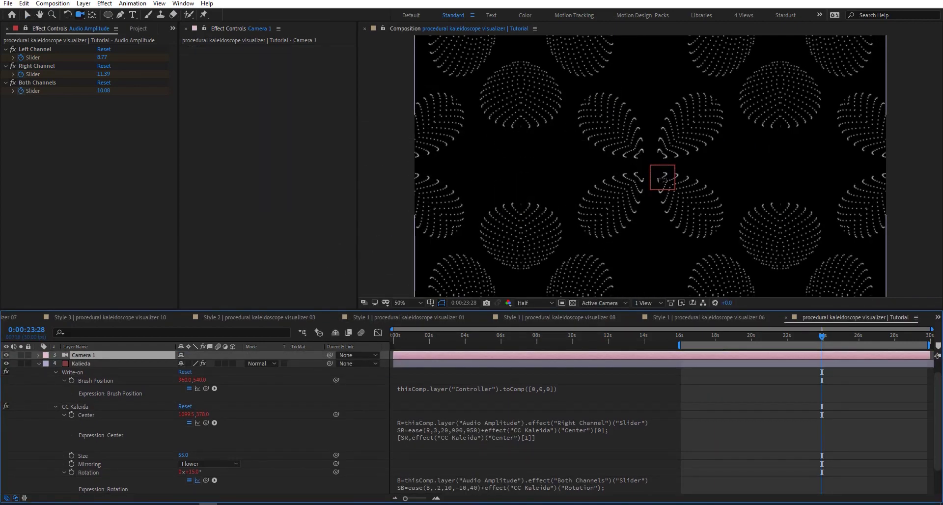
{"action": "key", "text": "Return"}
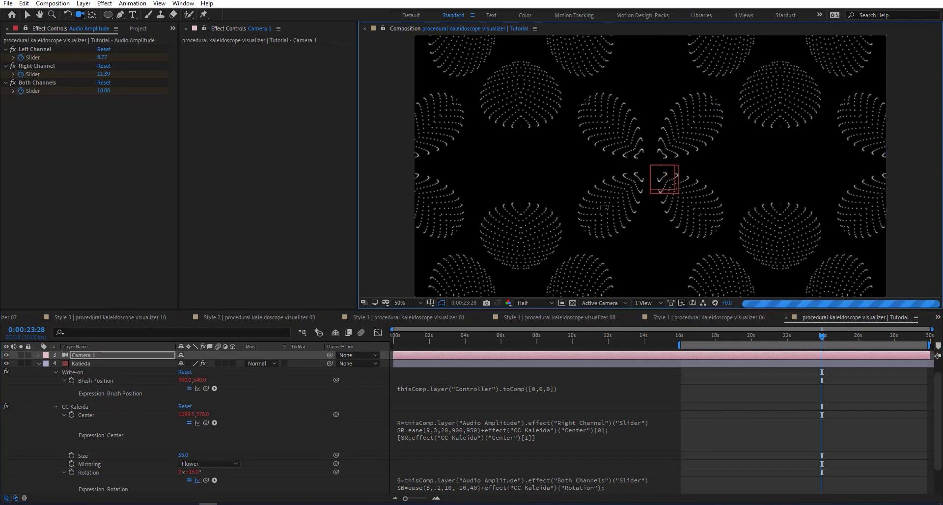
Orbit the camera view and drag the Controller null right to 1496, 538
{"action": "left_click_drag", "start_coordinate": [603, 207], "coordinate": [596, 185]}
{"action": "left_click_drag", "start_coordinate": [644, 160], "coordinate": [774, 164]}
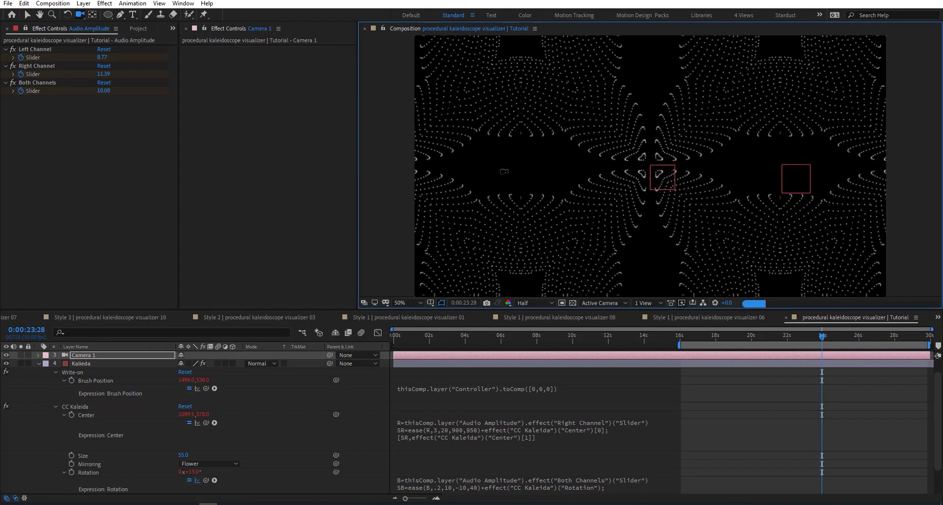
{"action": "scroll", "coordinate": [96, 378], "scroll_direction": "up", "scroll_amount": 1}
Move the CC Kaleida center to 1503.5, 358.0, then switch the effect off
{"action": "left_click", "coordinate": [94, 379]}
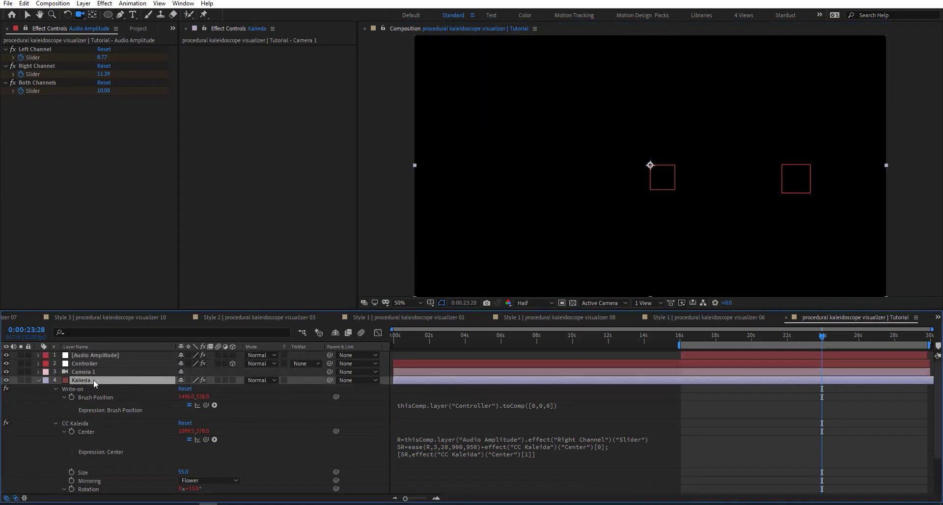
{"action": "left_click_drag", "start_coordinate": [297, 149], "coordinate": [140, 157]}
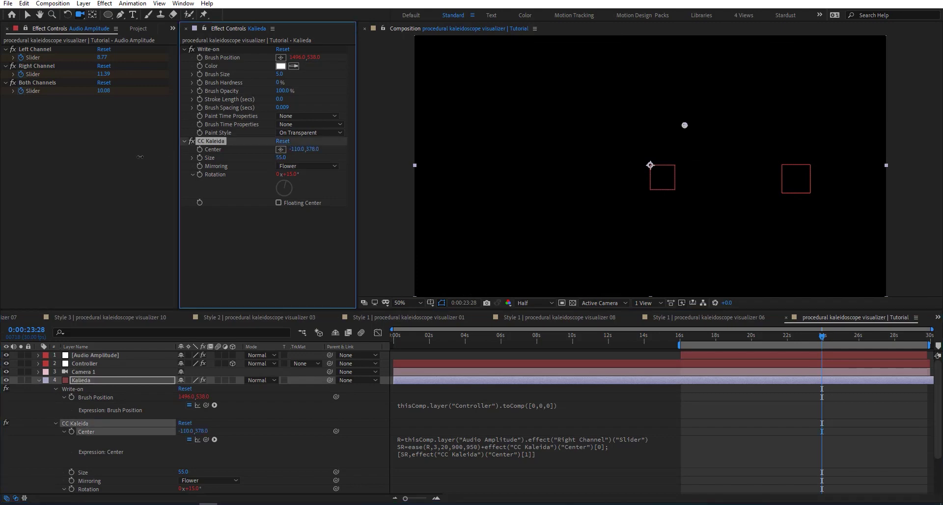
{"action": "left_click_drag", "start_coordinate": [594, 125], "coordinate": [785, 120]}
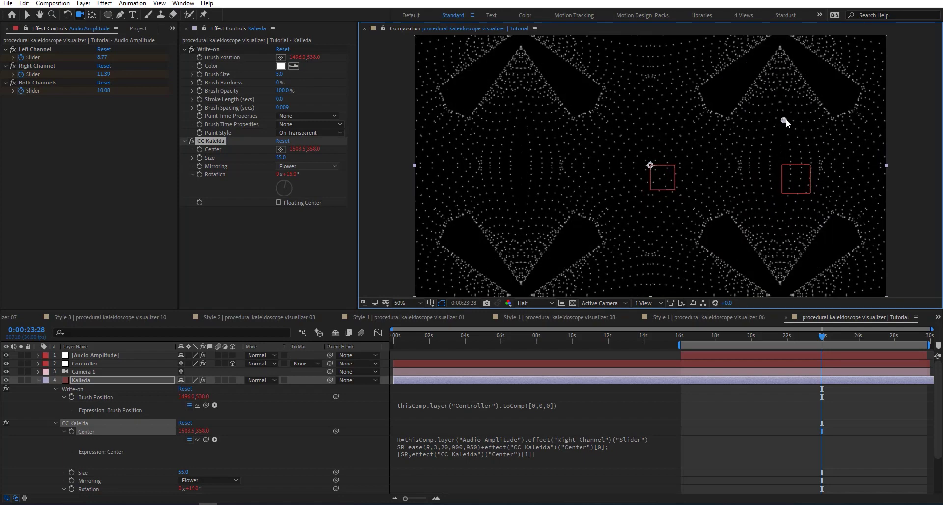
{"action": "left_click", "coordinate": [191, 142]}
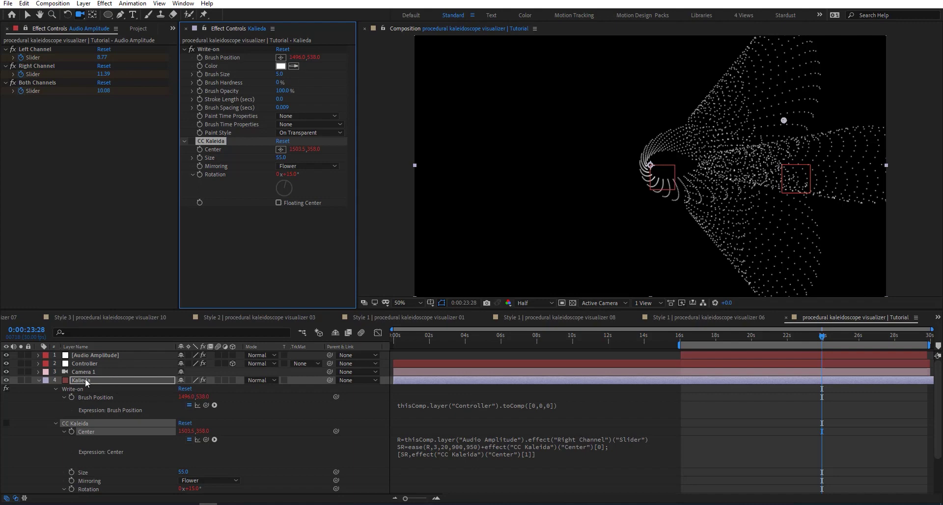
Try the Controller's Depth at 0, restore it to 10, and undo a camera orbit
{"action": "left_click", "coordinate": [90, 364]}
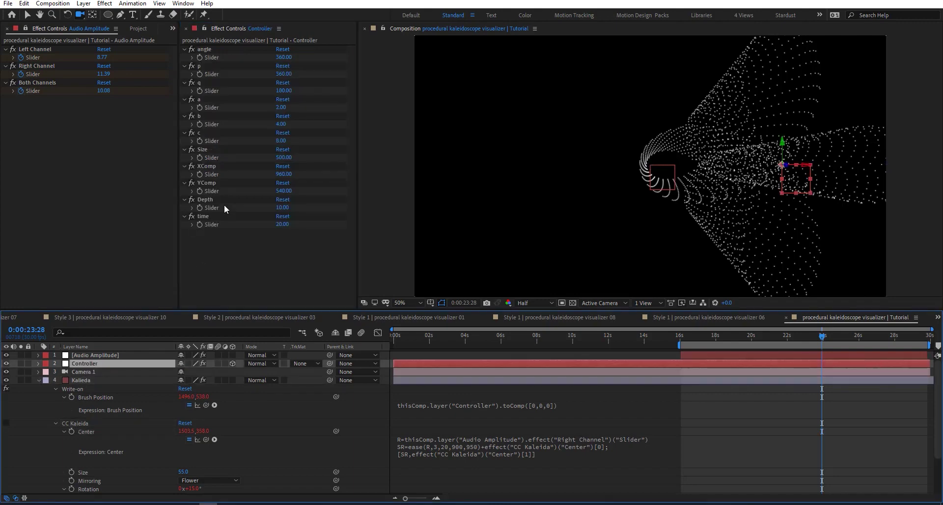
{"action": "left_click", "coordinate": [288, 207]}
{"action": "type", "text": "0"}
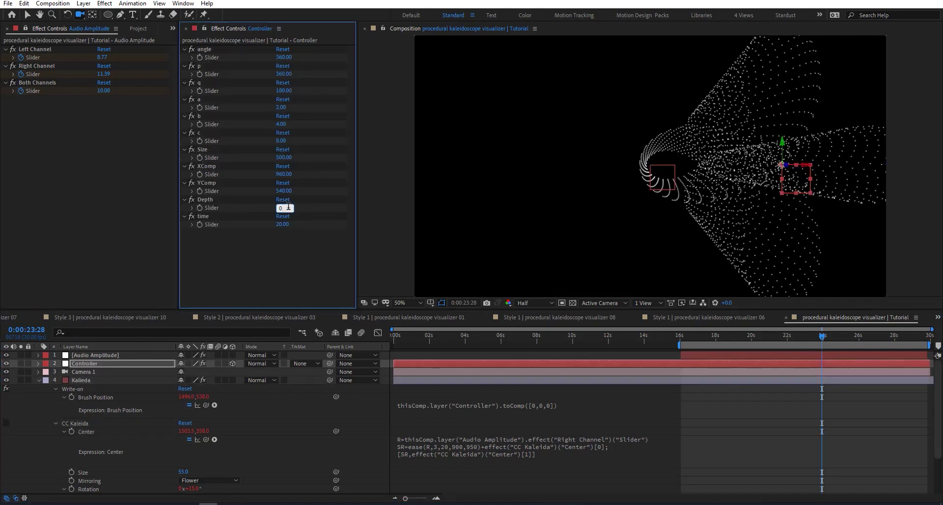
{"action": "key", "text": "Return"}
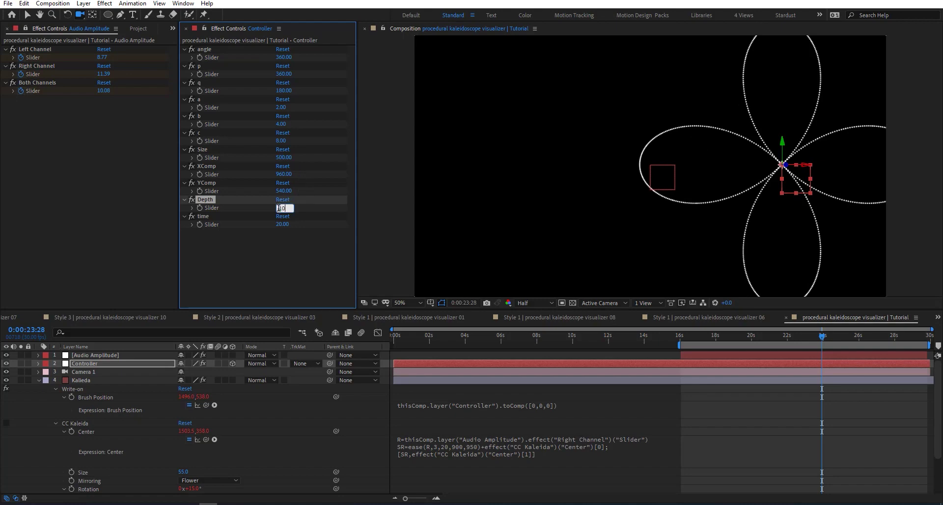
{"action": "key", "text": "Return"}
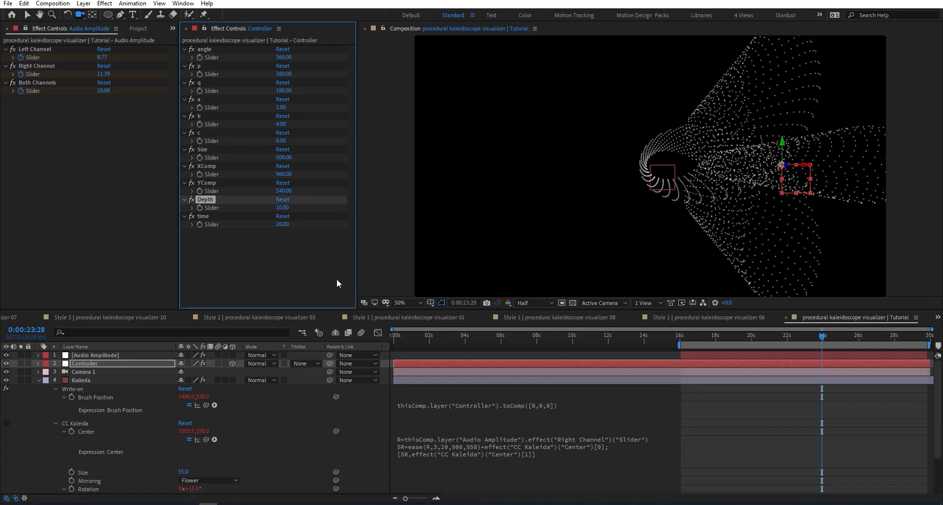
{"action": "left_click_drag", "start_coordinate": [847, 168], "coordinate": [750, 165]}
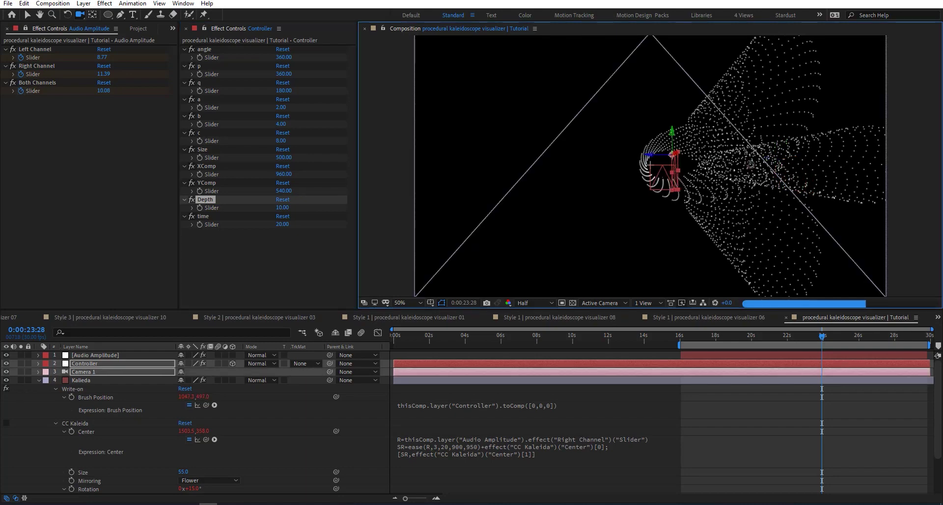
{"action": "key", "text": "ctrl+z"}
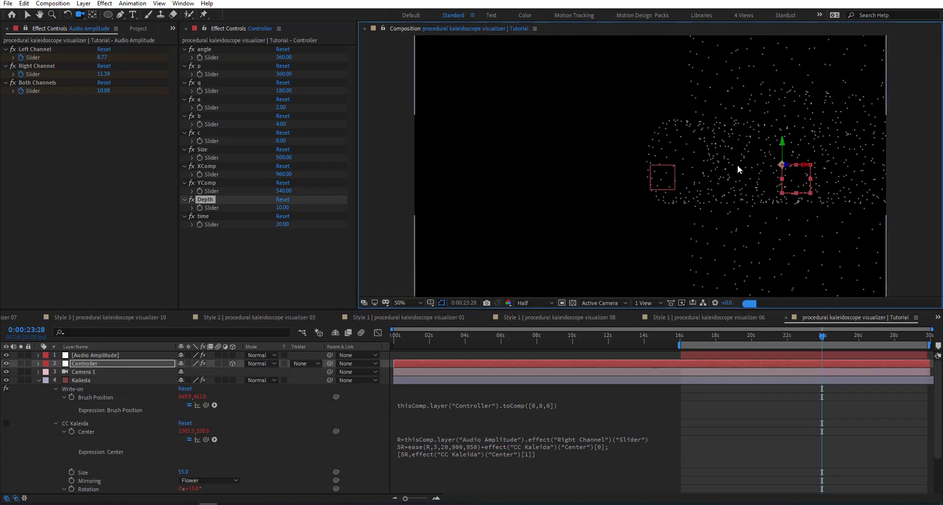
Apply Mirror to Kalieda with 180° angle and center 960,540, ordered before CC Kaleida
{"action": "left_click", "coordinate": [80, 379]}
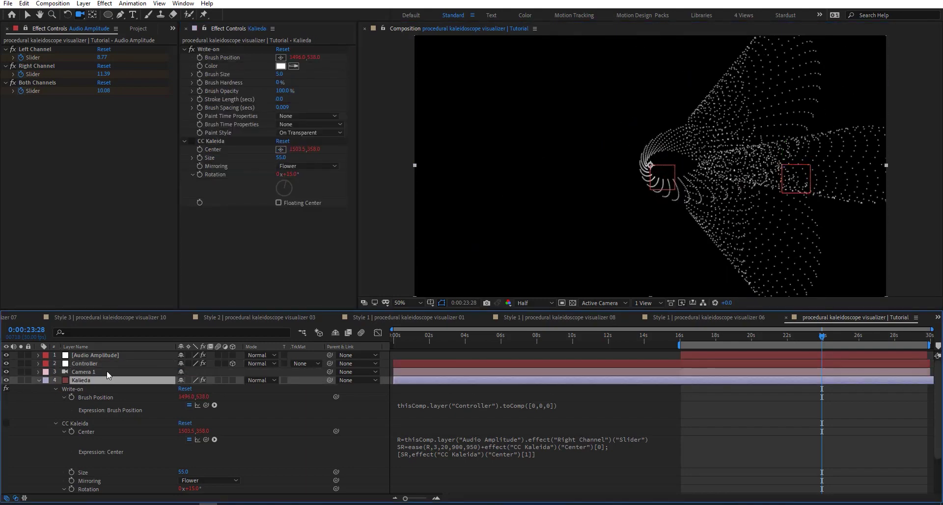
{"action": "key", "text": "ctrl+space"}
{"action": "type", "text": "mirr"}
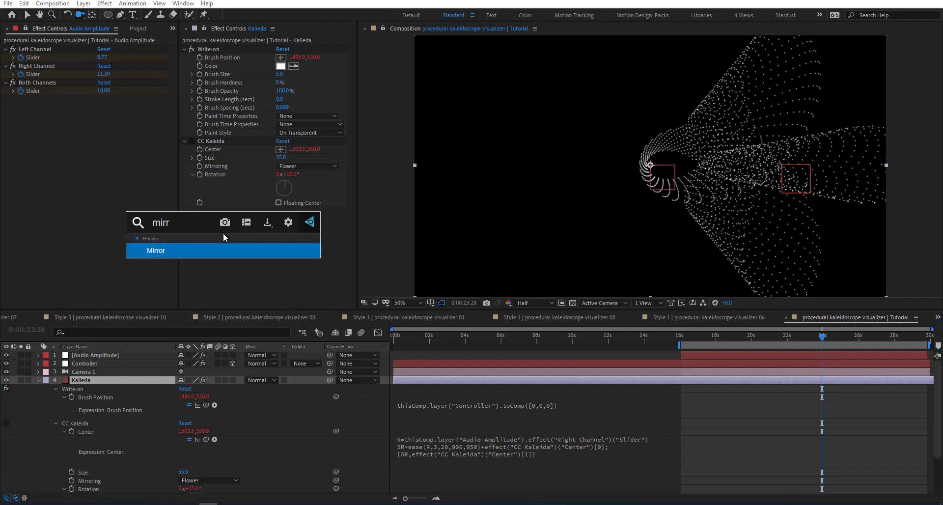
{"action": "key", "text": "Return"}
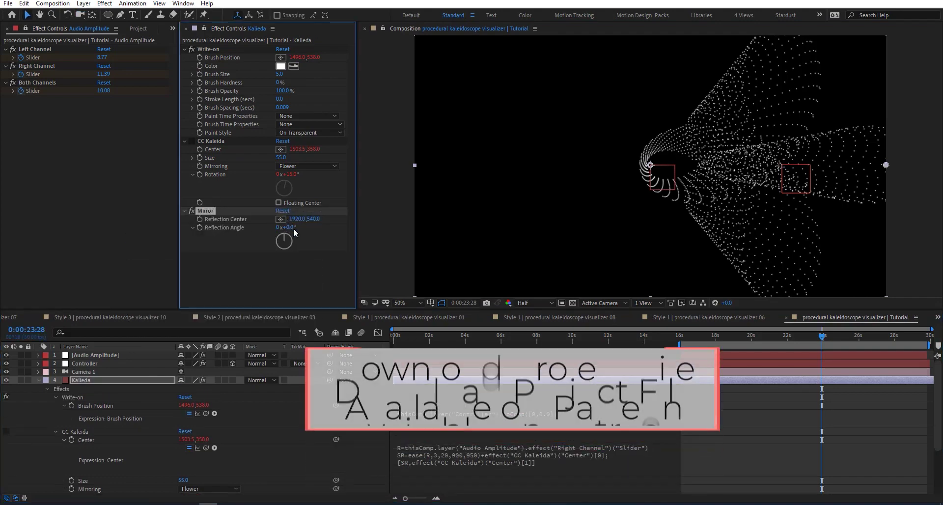
{"action": "left_click", "coordinate": [291, 228]}
{"action": "type", "text": "180"}
{"action": "key", "text": "Return"}
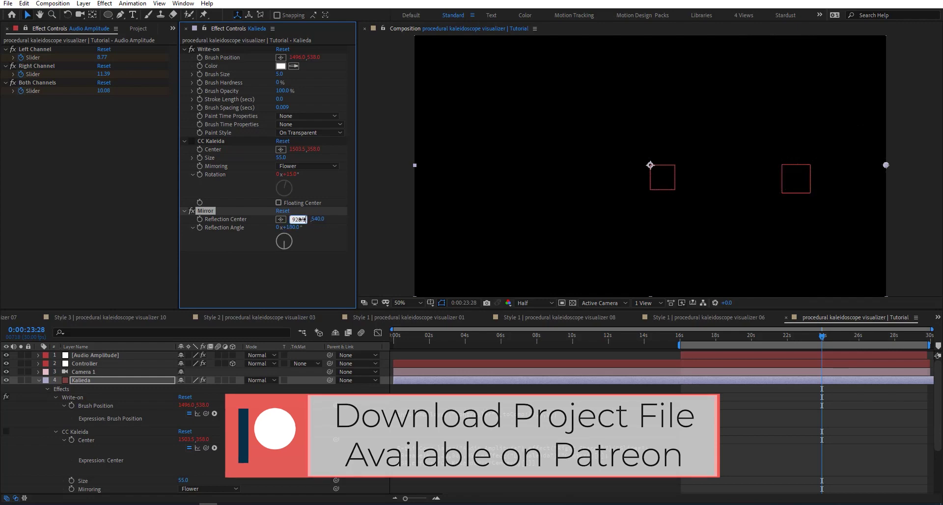
{"action": "key", "text": "Return"}
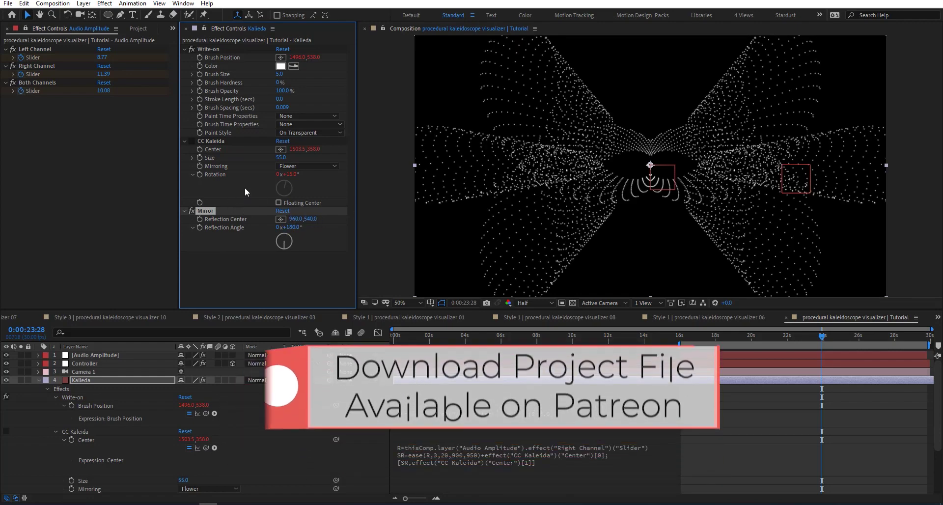
{"action": "left_click_drag", "start_coordinate": [208, 141], "coordinate": [229, 250]}
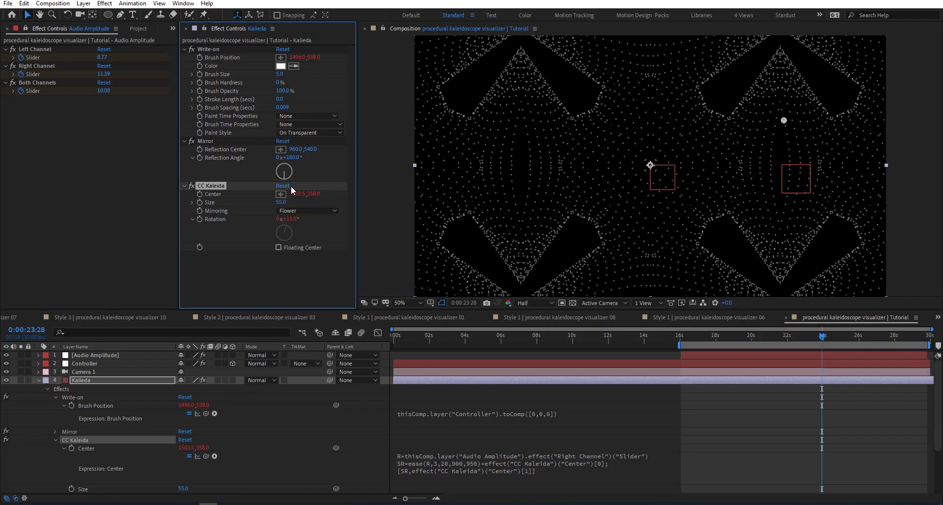
Move the CC Kaleida center to about 728.5, 826.0, comparing with Mirror toggled off and on
{"action": "left_click_drag", "start_coordinate": [297, 197], "coordinate": [159, 190]}
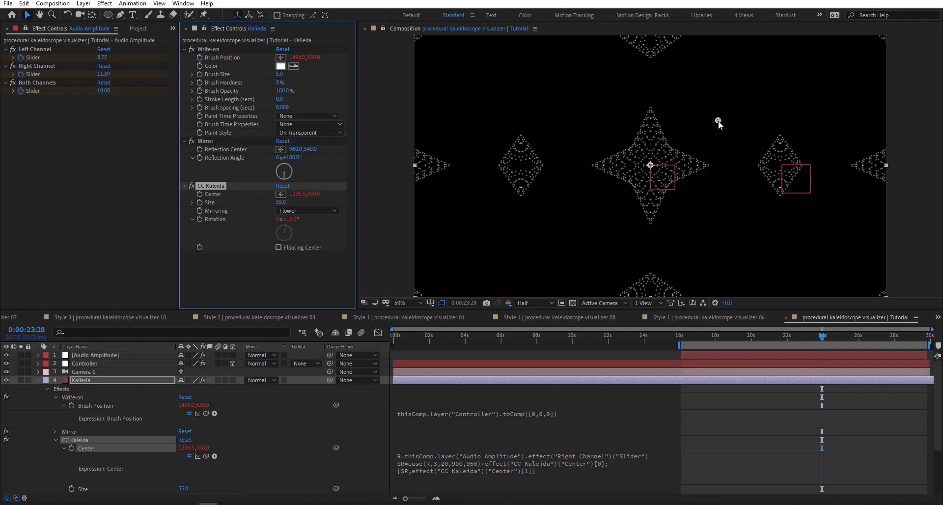
{"action": "left_click_drag", "start_coordinate": [718, 119], "coordinate": [543, 159]}
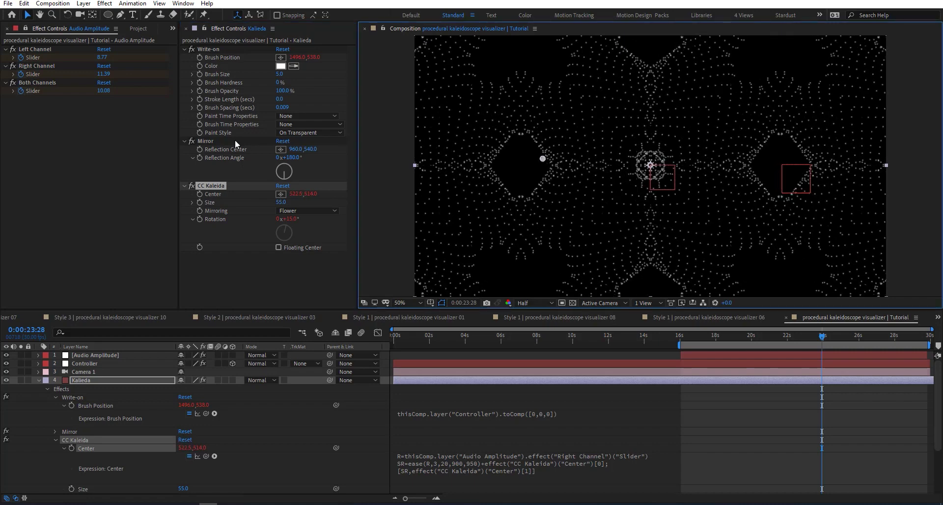
{"action": "left_click", "coordinate": [192, 141]}
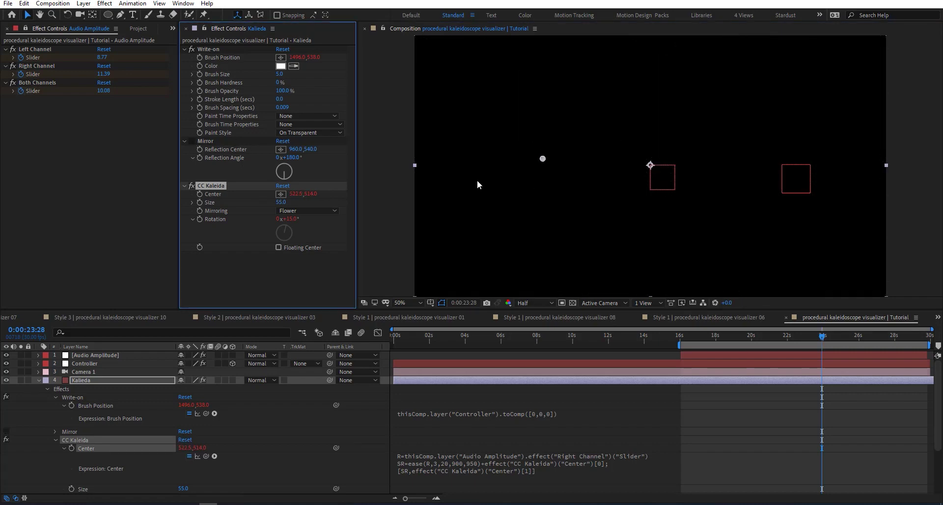
{"action": "left_click", "coordinate": [192, 142]}
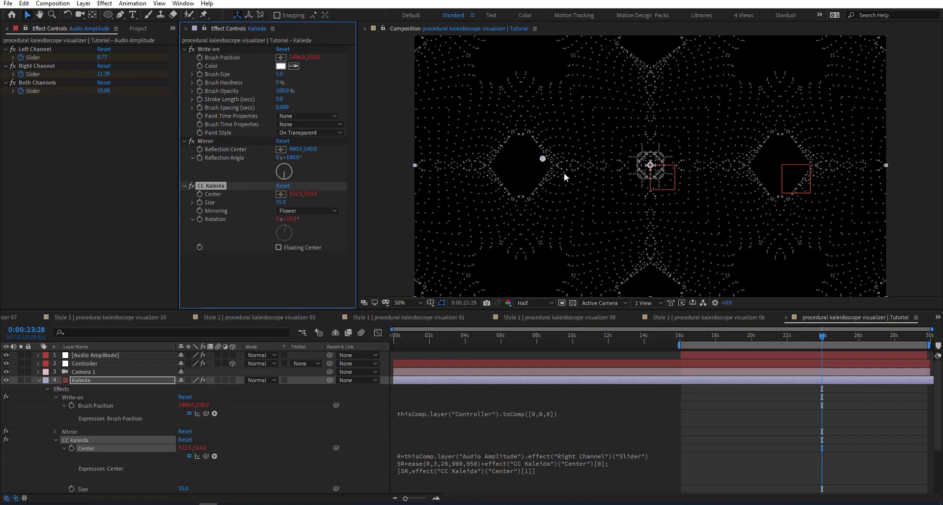
{"action": "left_click_drag", "start_coordinate": [543, 158], "coordinate": [593, 236]}
Preview the pattern at 0:00:18:17 and select the Camera 1 layer
{"action": "left_click", "coordinate": [709, 337]}
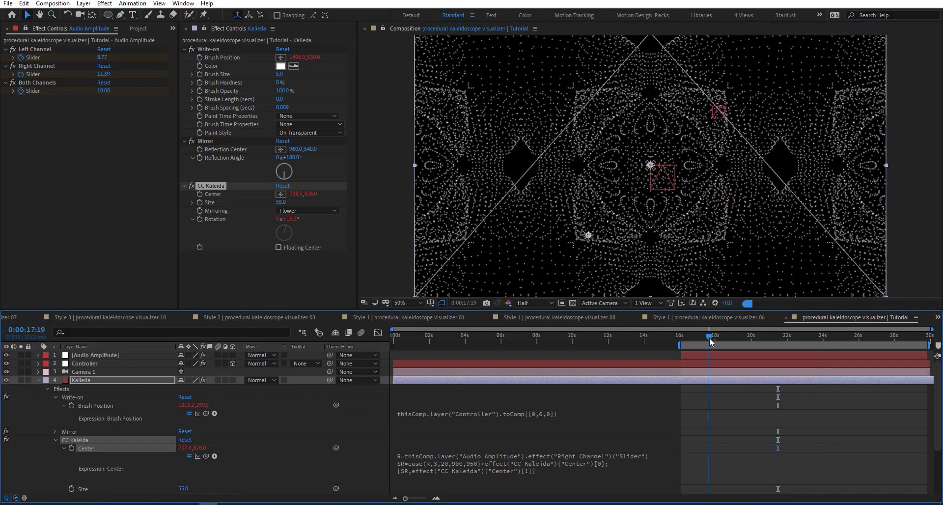
{"action": "left_click_drag", "start_coordinate": [709, 337], "coordinate": [726, 336]}
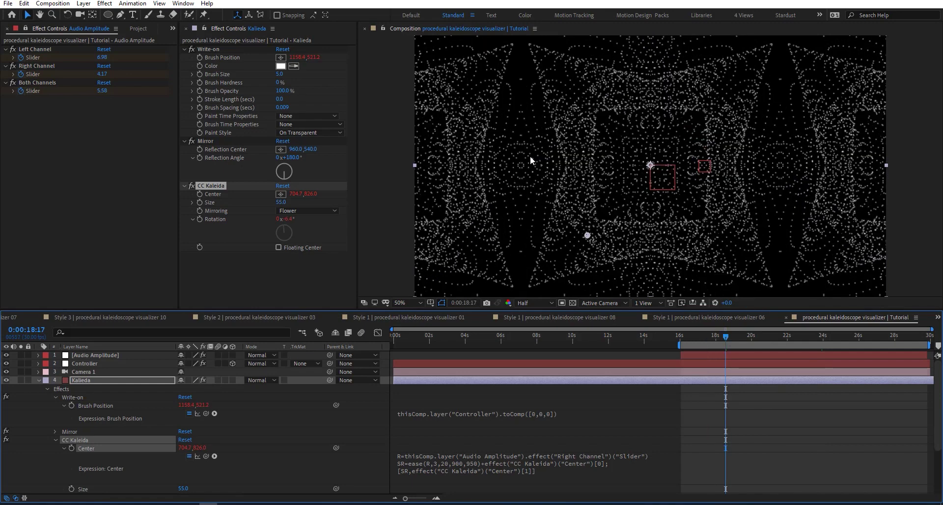
{"action": "left_click", "coordinate": [92, 378]}
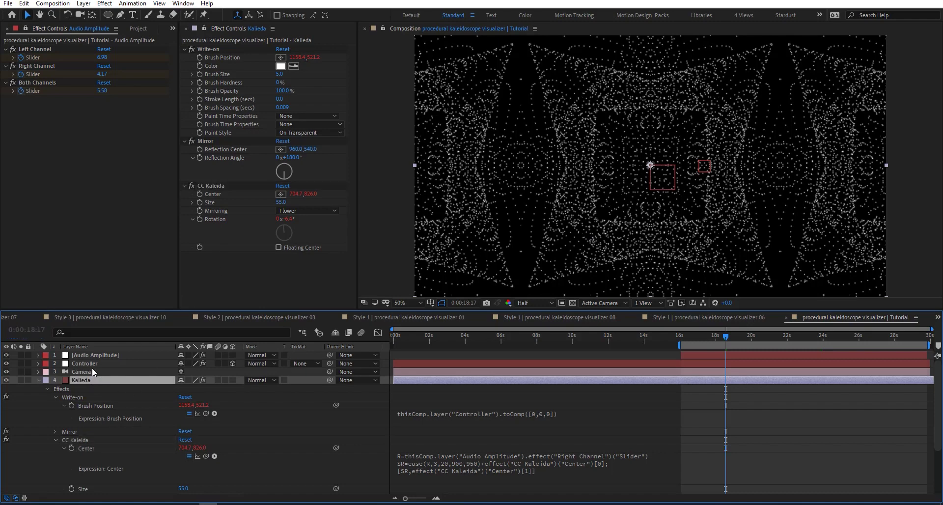
Enter 1/5 in the Controller's c slider, making it 0.20
{"action": "left_click", "coordinate": [92, 368]}
{"action": "left_click", "coordinate": [97, 364]}
{"action": "left_click", "coordinate": [284, 141]}
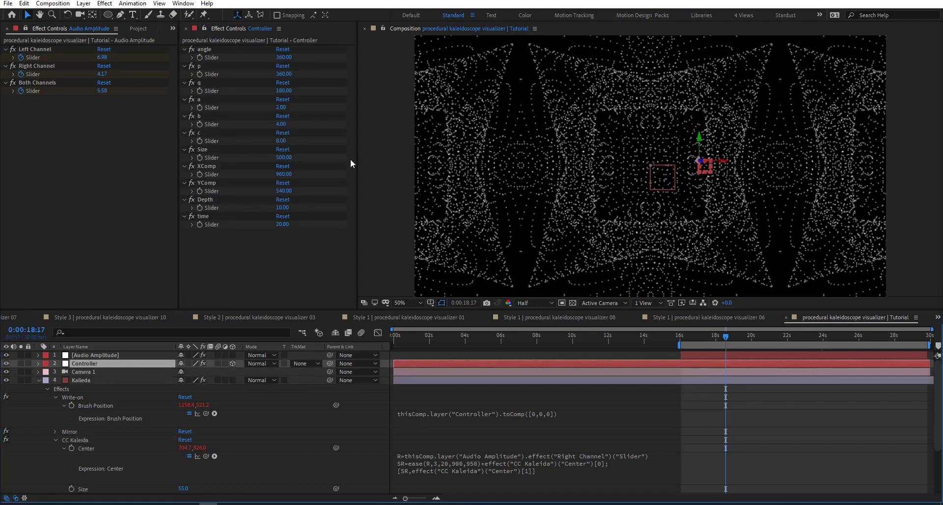
{"action": "type", "text": "1/5"}
{"action": "key", "text": "Return"}
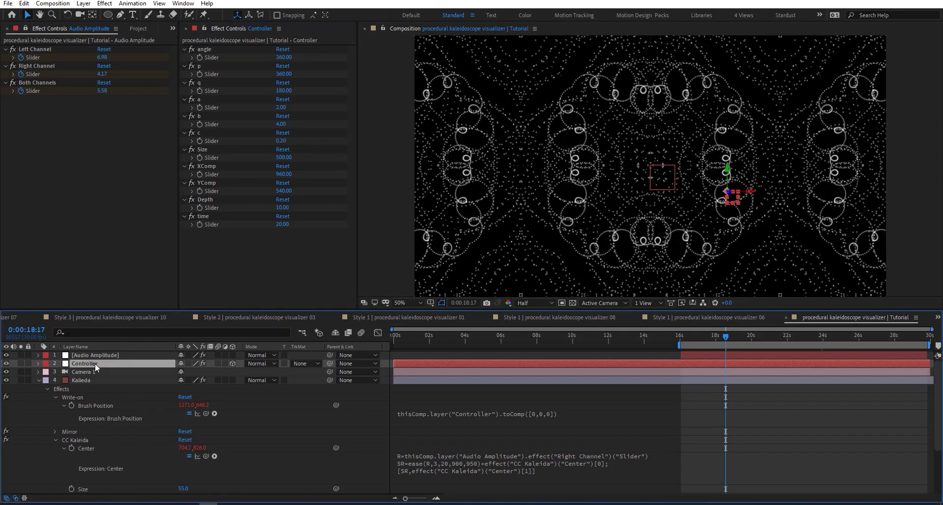
Reveal the Controller's Position expression and preview the pattern at 0:00:25:22
{"action": "key", "text": "p"}
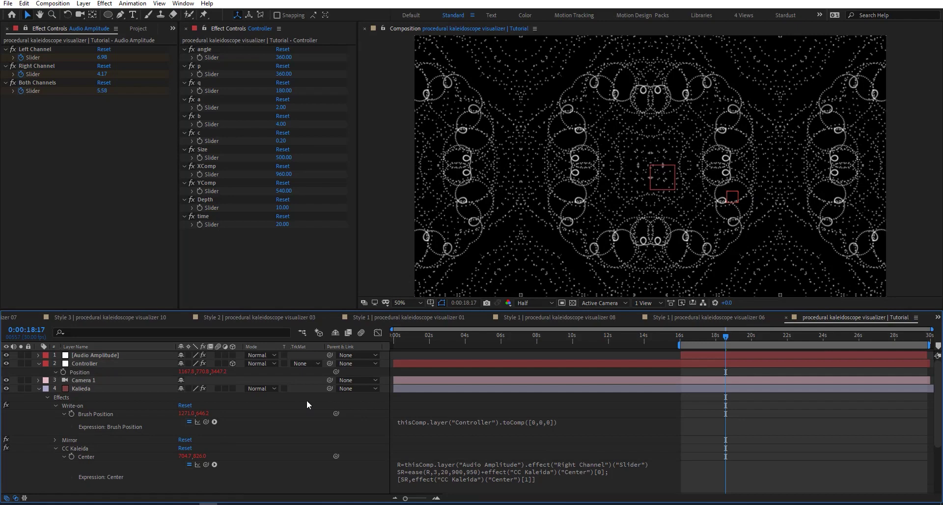
{"action": "key", "text": "e"}
{"action": "key", "text": "e"}
{"action": "left_click", "coordinate": [494, 435]}
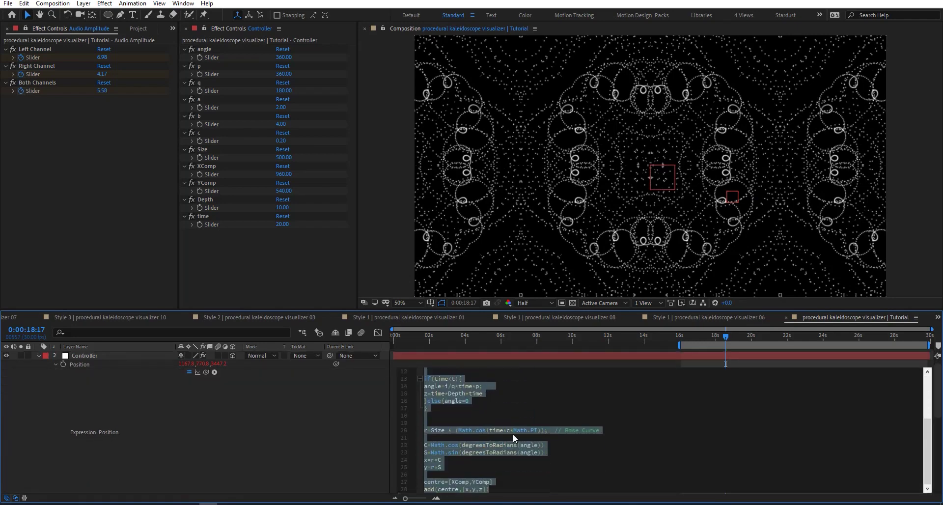
{"action": "left_click", "coordinate": [512, 435]}
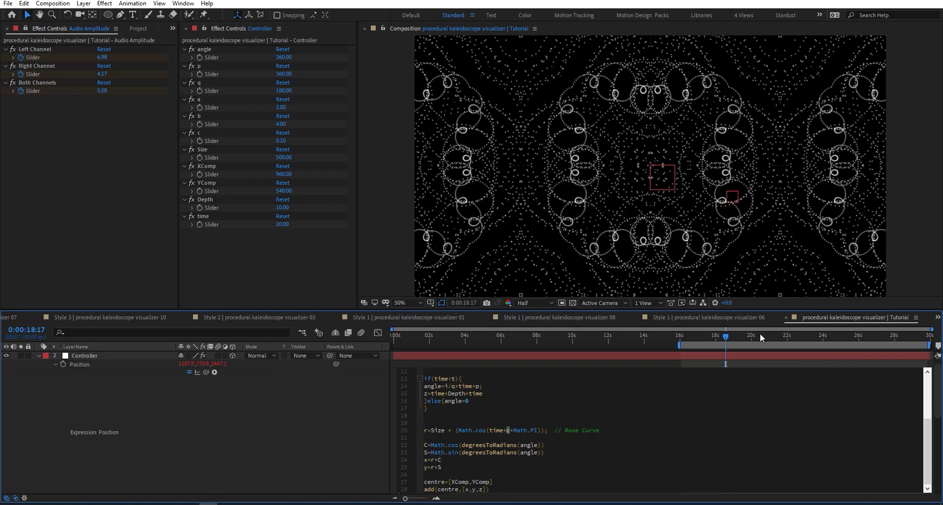
{"action": "left_click_drag", "start_coordinate": [759, 336], "coordinate": [854, 335]}
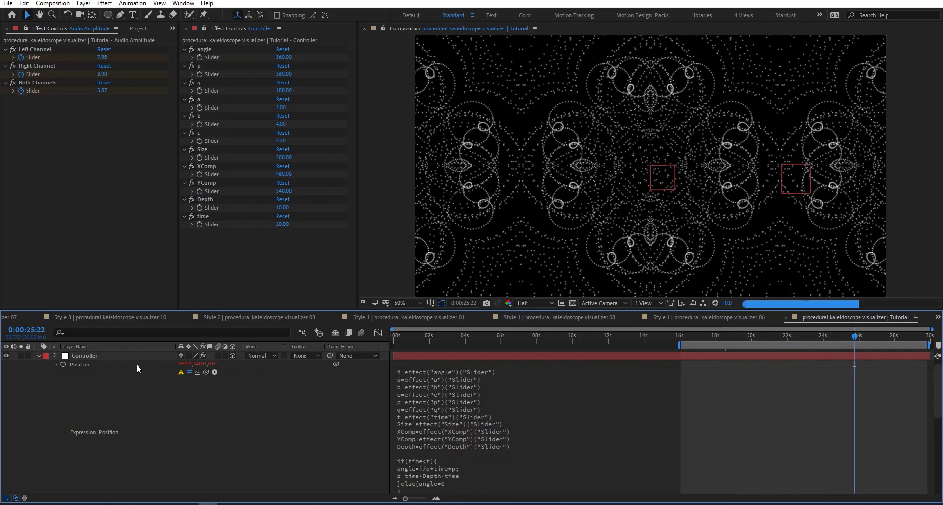
Collapse the Controller, select Kalieda, and duplicate its CC Kaleida effect
{"action": "scroll", "coordinate": [136, 364], "scroll_direction": "up", "scroll_amount": 1}
{"action": "left_click", "coordinate": [39, 363]}
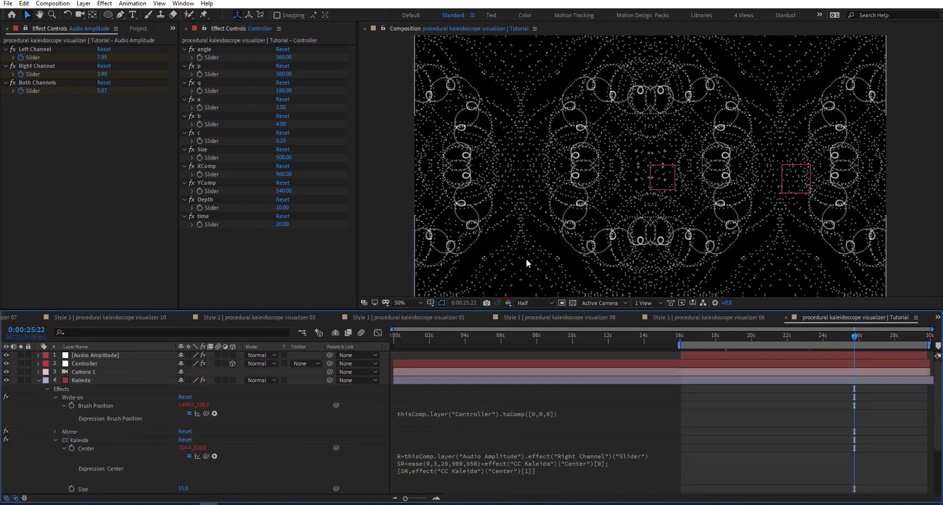
{"action": "left_click", "coordinate": [79, 380]}
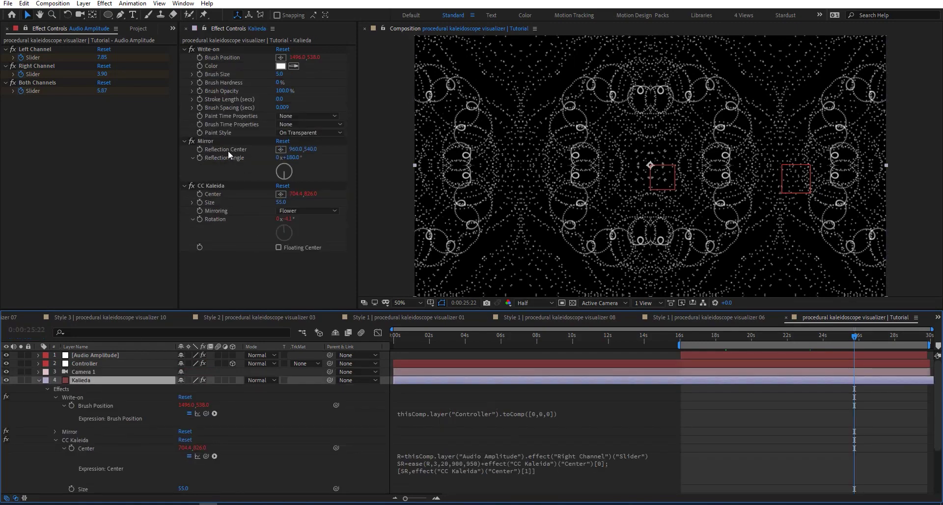
{"action": "left_click", "coordinate": [215, 187]}
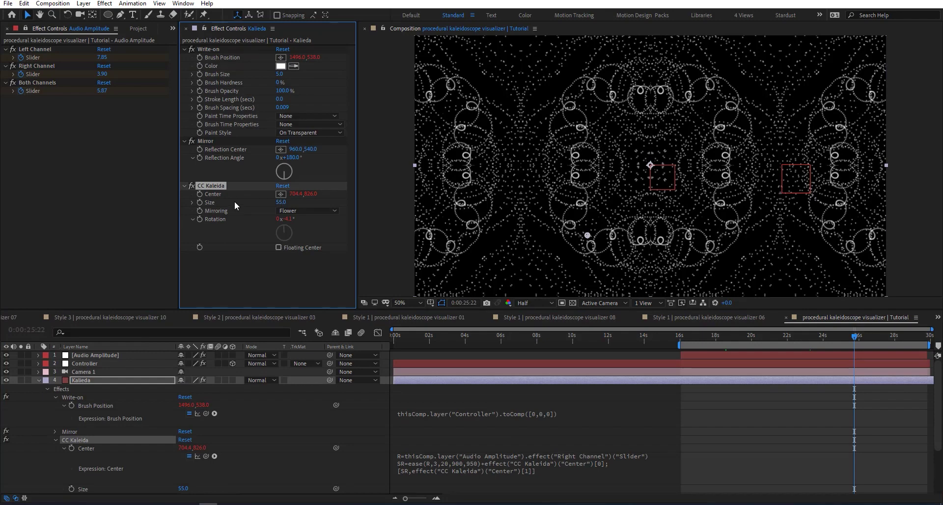
{"action": "key", "text": "ctrl+d"}
{"action": "key", "text": "e"}
{"action": "key", "text": "e"}
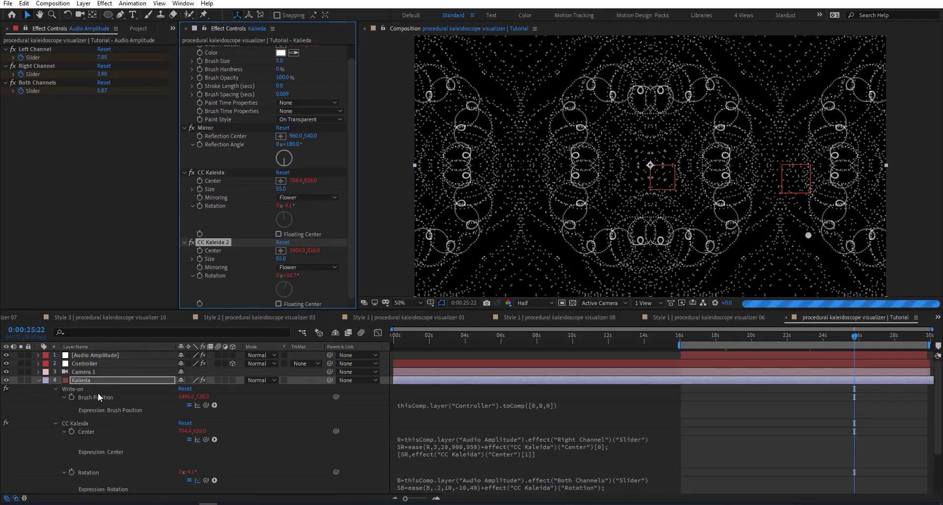
Disable CC Kaleida's Center and Rotation expressions and CC Kaleida 2's Rotation expression
{"action": "scroll", "coordinate": [100, 396], "scroll_direction": "down", "scroll_amount": 3}
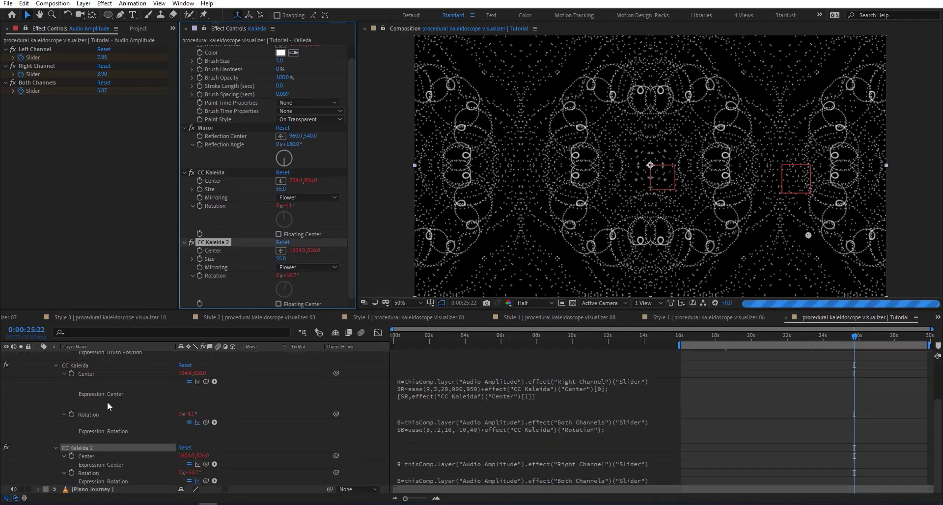
{"action": "left_click", "coordinate": [189, 381]}
{"action": "left_click", "coordinate": [189, 422]}
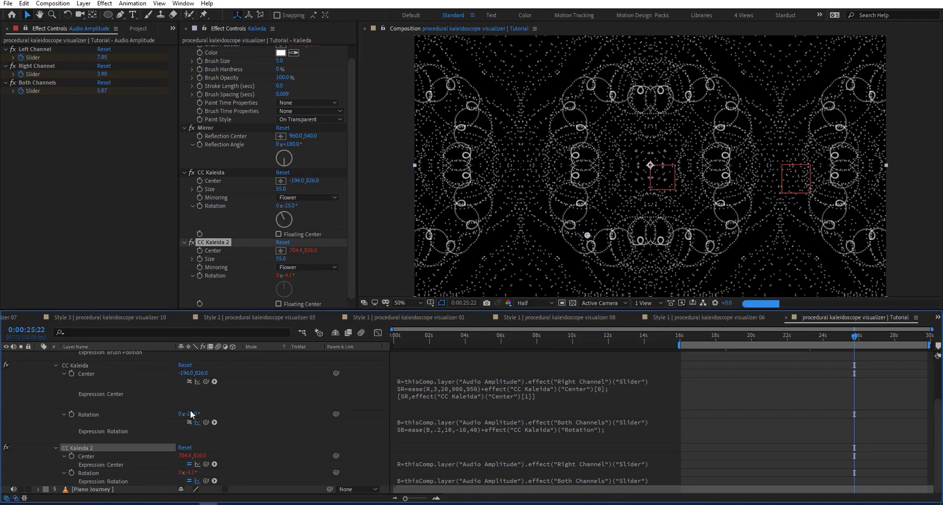
{"action": "left_click", "coordinate": [189, 481]}
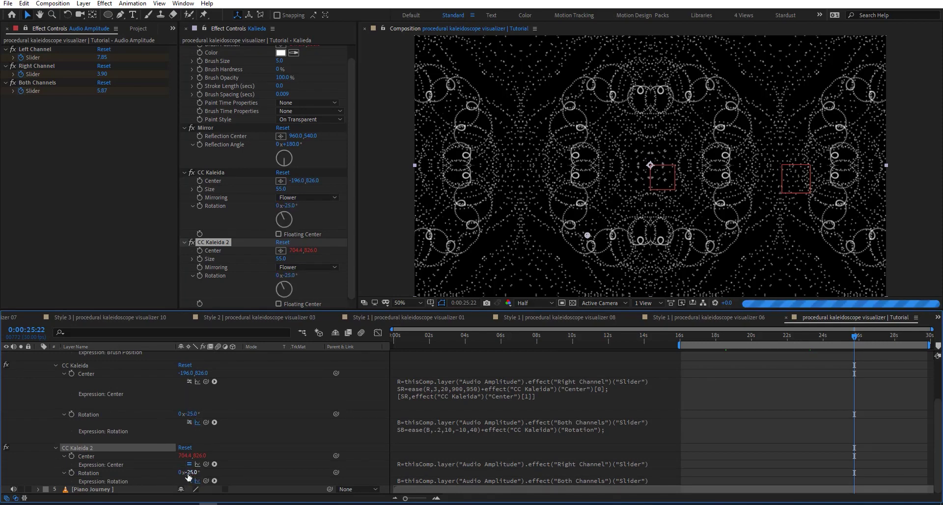
Set the first CC Kaleida's Center X to 1500 and Rotation to -50°
{"action": "left_click", "coordinate": [292, 181]}
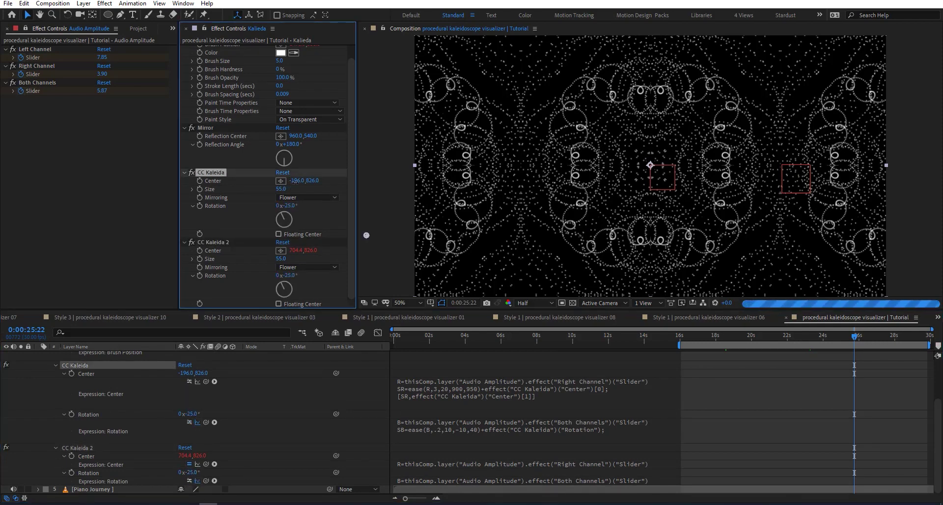
{"action": "key", "text": "Return"}
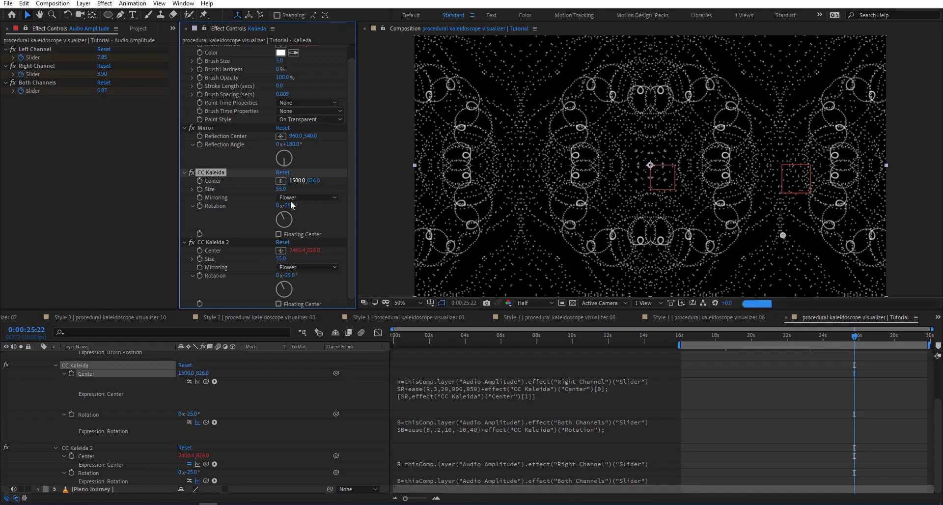
{"action": "left_click", "coordinate": [292, 206]}
{"action": "type", "text": "-50"}
{"action": "key", "text": "Return"}
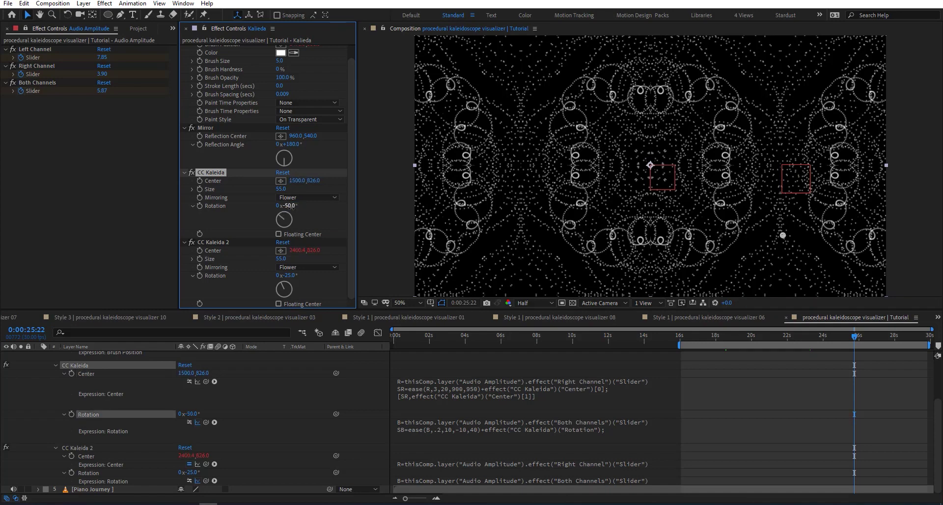
Give CC Kaleida 2 a Size of 100
{"action": "left_click", "coordinate": [280, 259]}
{"action": "type", "text": "100"}
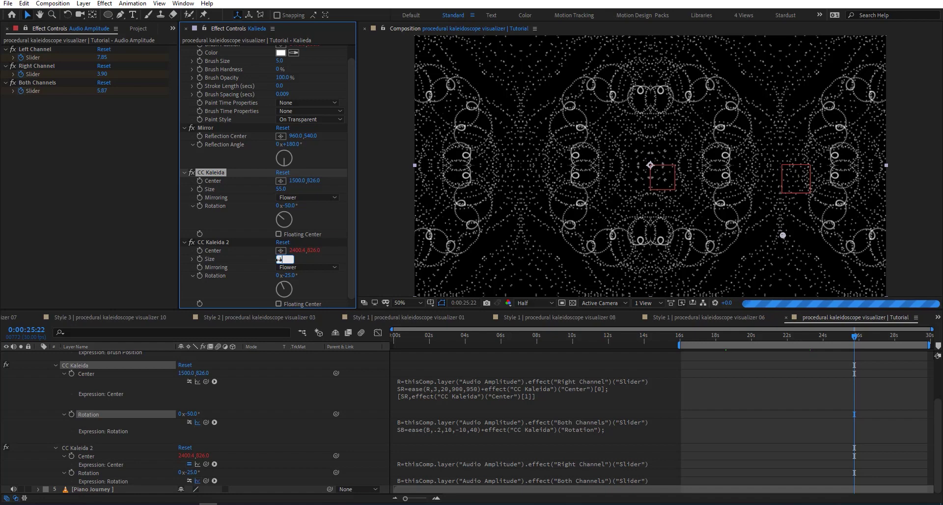
{"action": "key", "text": "Return"}
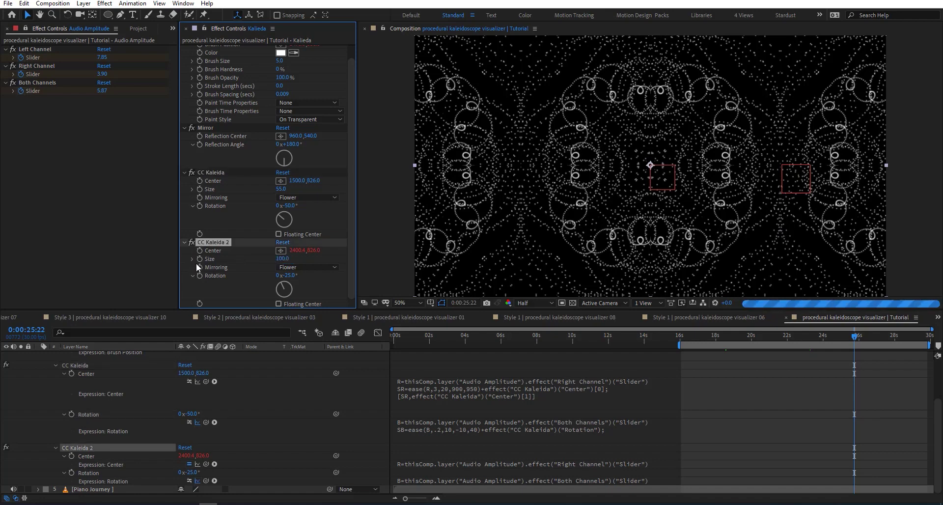
{"action": "left_click", "coordinate": [304, 268]}
Set CC Kaleida 2 to Starlish mirroring with 90° rotation and scrub the playhead to check
{"action": "left_click", "coordinate": [294, 353]}
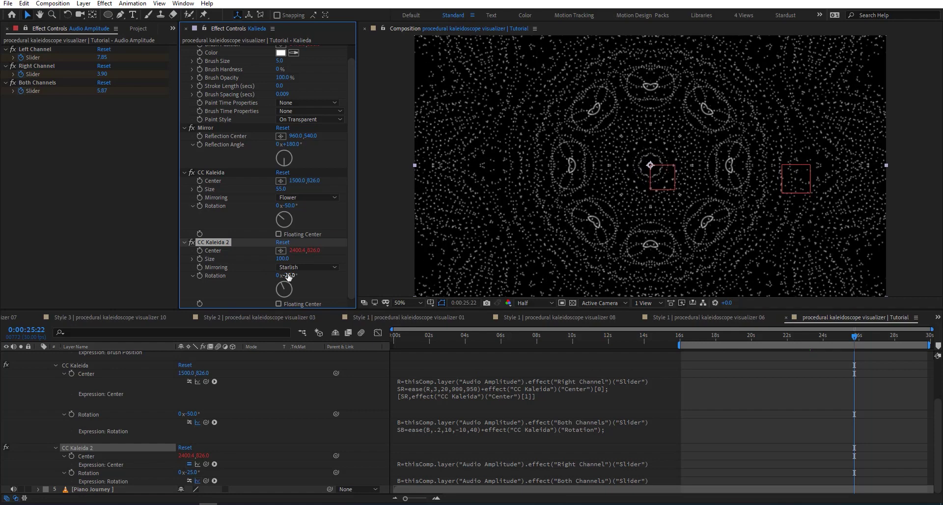
{"action": "left_click", "coordinate": [287, 277]}
{"action": "key", "text": "Return"}
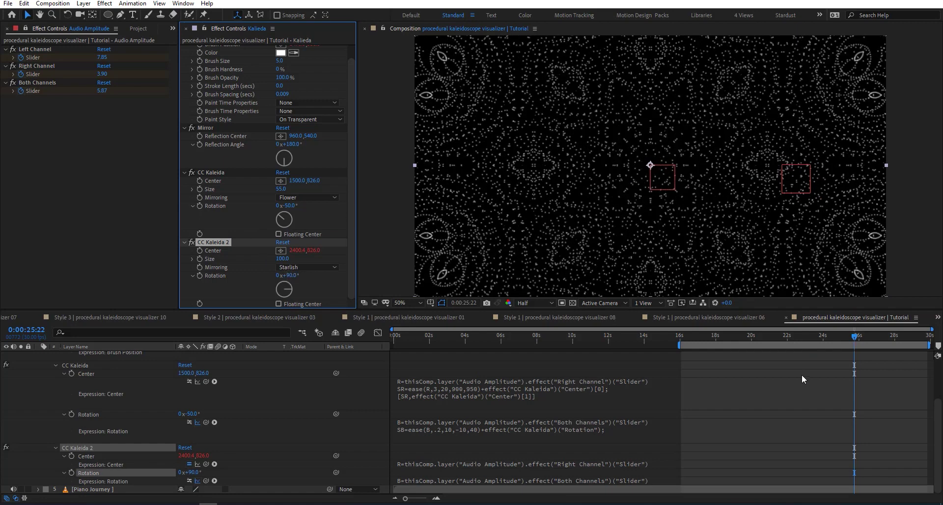
{"action": "left_click_drag", "start_coordinate": [853, 342], "coordinate": [738, 339]}
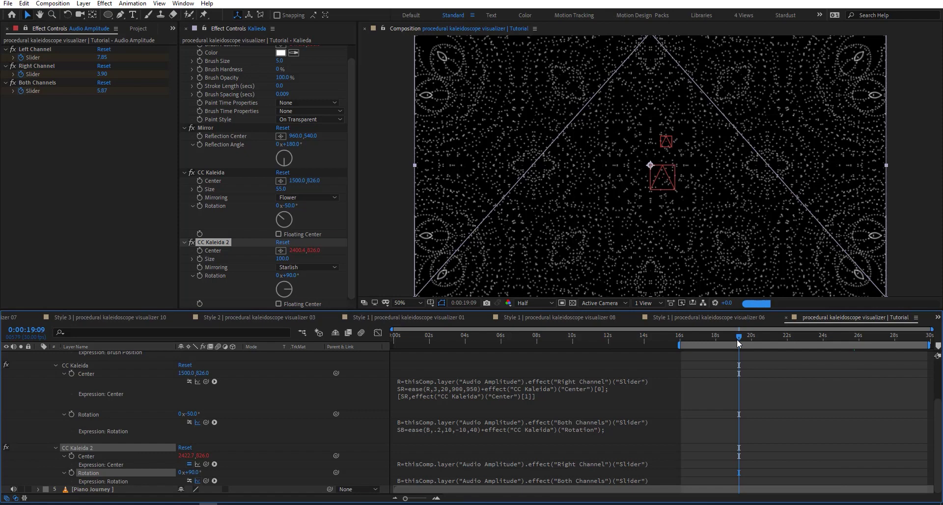
{"action": "left_click_drag", "start_coordinate": [737, 339], "coordinate": [838, 336]}
Scrub to 0:00:22:14 and open the first kaleida's Rotation expression to review it
{"action": "scroll", "coordinate": [103, 372], "scroll_direction": "up", "scroll_amount": 3}
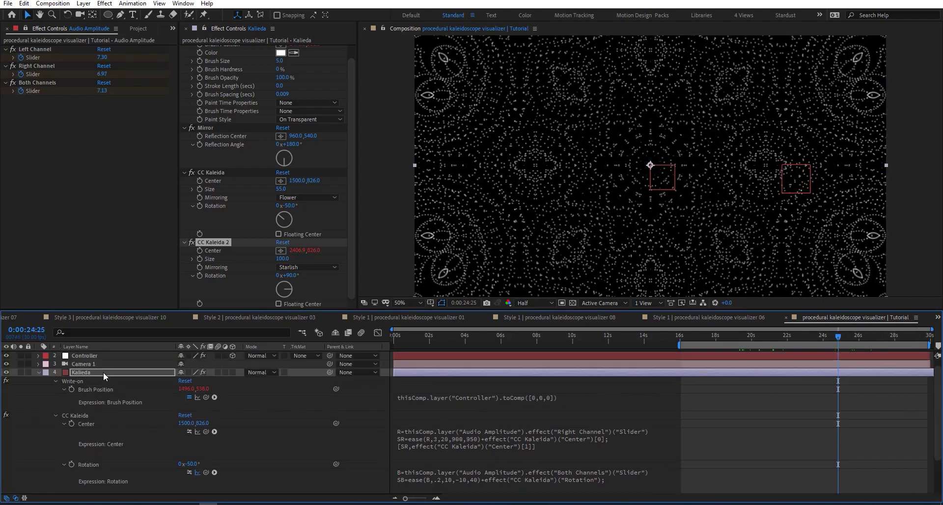
{"action": "mouse_move", "coordinate": [832, 332]}
{"action": "left_mouse_down"}
{"action": "mouse_move", "coordinate": [745, 328]}
{"action": "mouse_move", "coordinate": [853, 328]}
{"action": "mouse_move", "coordinate": [709, 328]}
{"action": "mouse_move", "coordinate": [825, 334]}
{"action": "left_mouse_up"}
{"action": "left_click", "coordinate": [734, 337]}
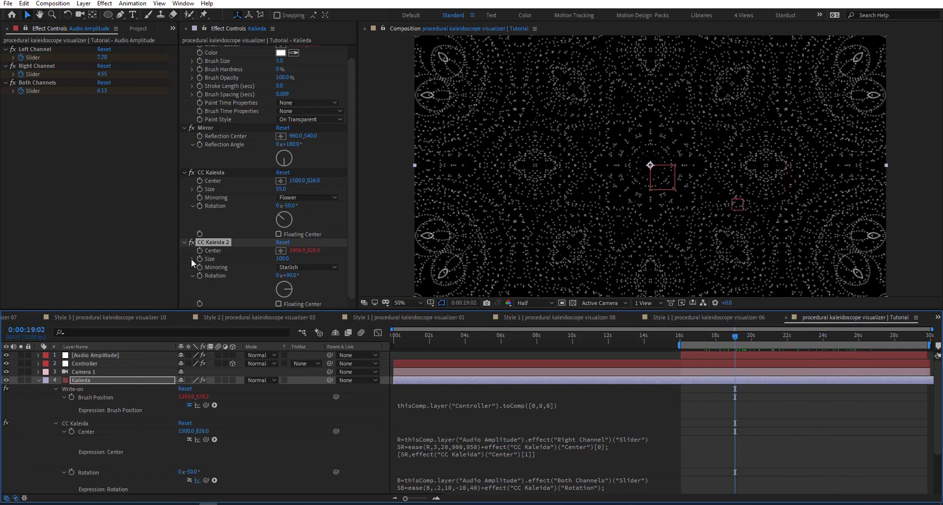
{"action": "left_click", "coordinate": [795, 337]}
{"action": "scroll", "coordinate": [428, 452], "scroll_direction": "down", "scroll_amount": 1}
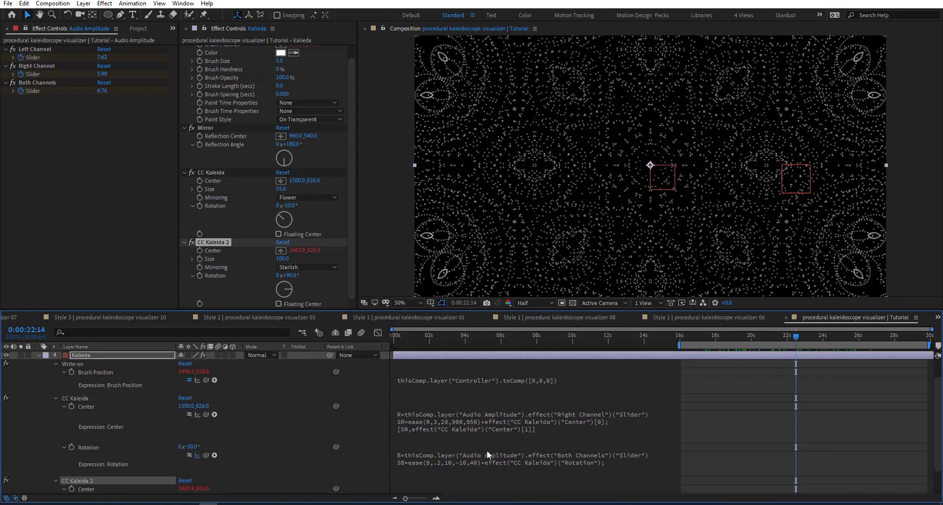
{"action": "left_click", "coordinate": [433, 454]}
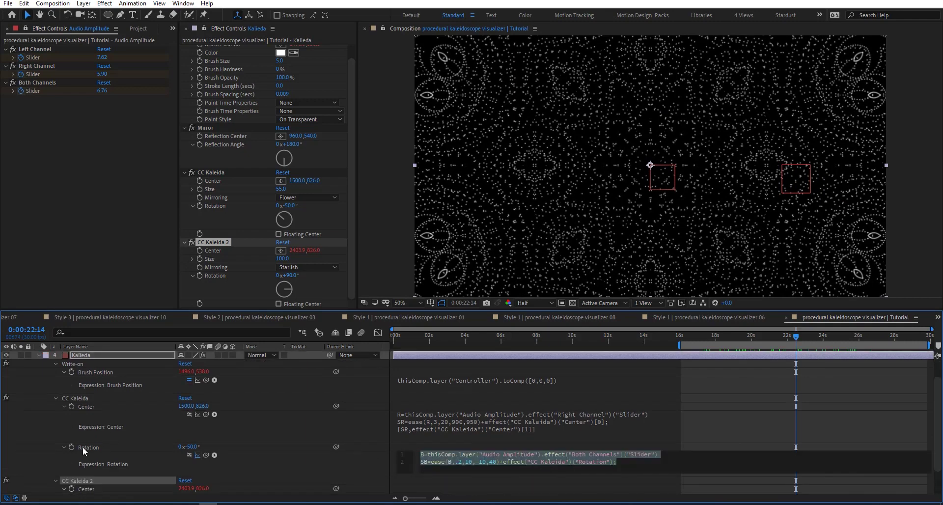
{"action": "scroll", "coordinate": [293, 421], "scroll_direction": "down", "scroll_amount": 1}
{"action": "left_click", "coordinate": [425, 476]}
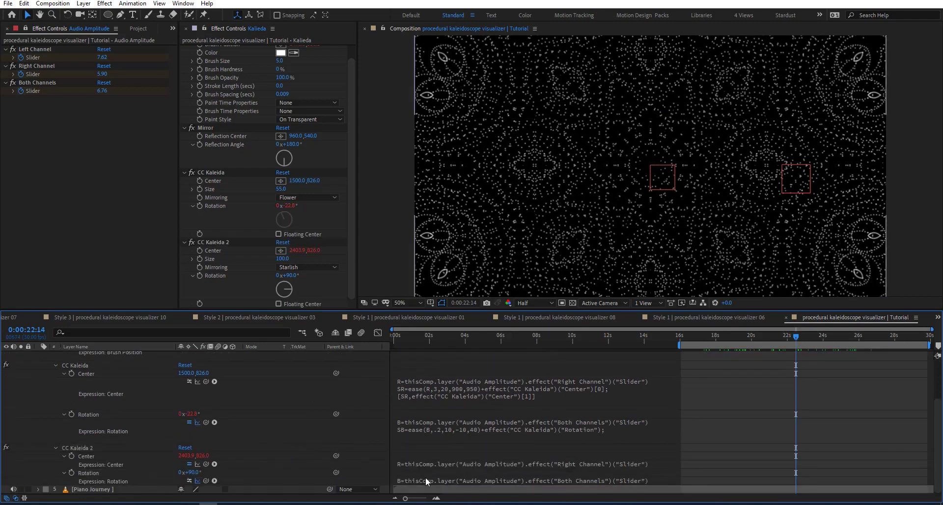
Change CC Kaleida 2's Center expression to reference effect("CC Kaleida 2")
{"action": "left_click", "coordinate": [426, 467]}
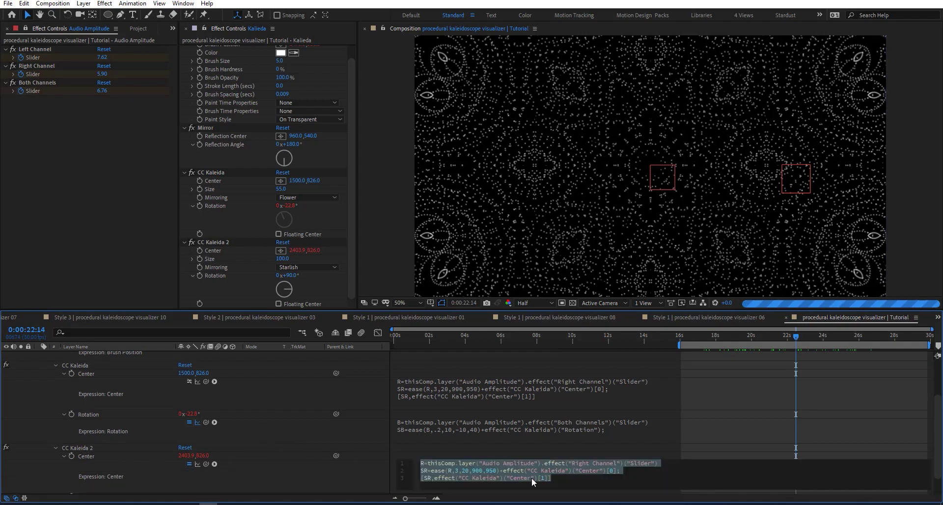
{"action": "left_click", "coordinate": [497, 479]}
{"action": "type", "text": "2"}
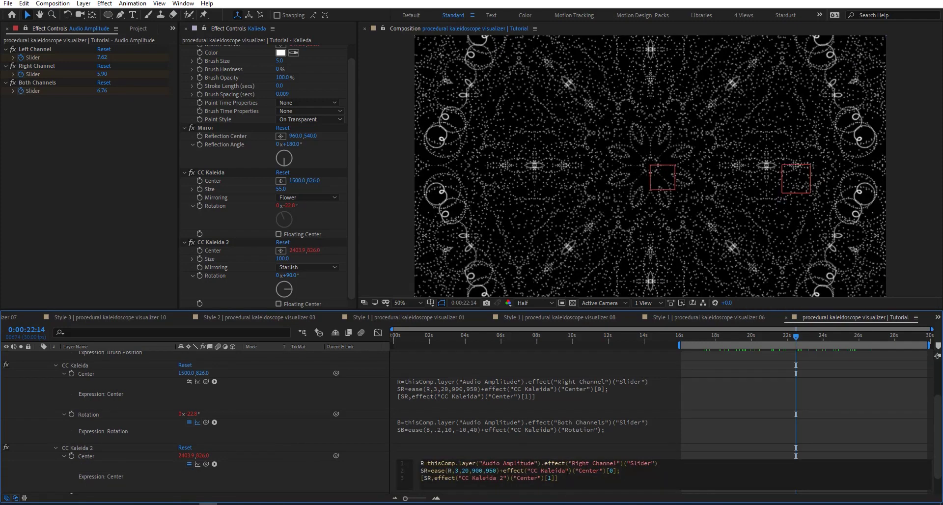
{"action": "type", "text": " 2"}
{"action": "left_click", "coordinate": [320, 458]}
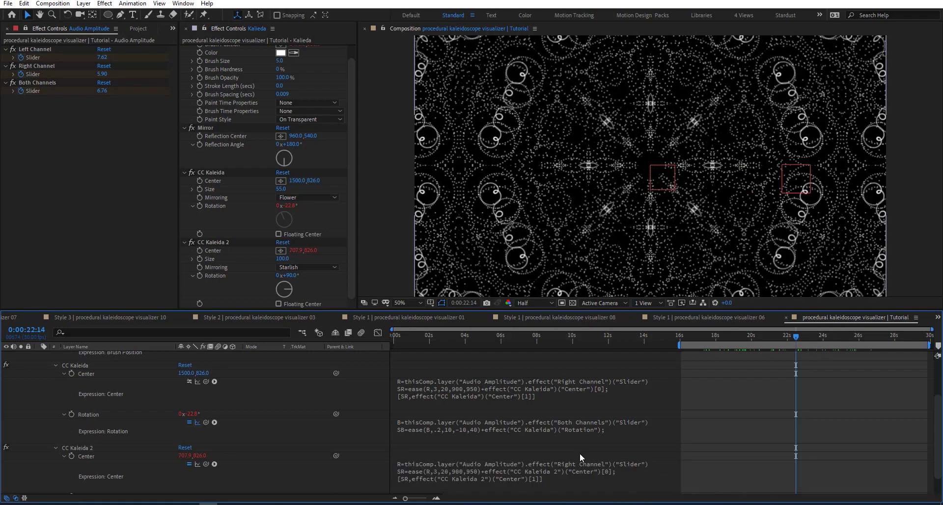
Change CC Kaleida 2's Rotation expression to reference effect("CC Kaleida 2")
{"action": "scroll", "coordinate": [579, 453], "scroll_direction": "down", "scroll_amount": 1}
{"action": "left_click", "coordinate": [495, 480]}
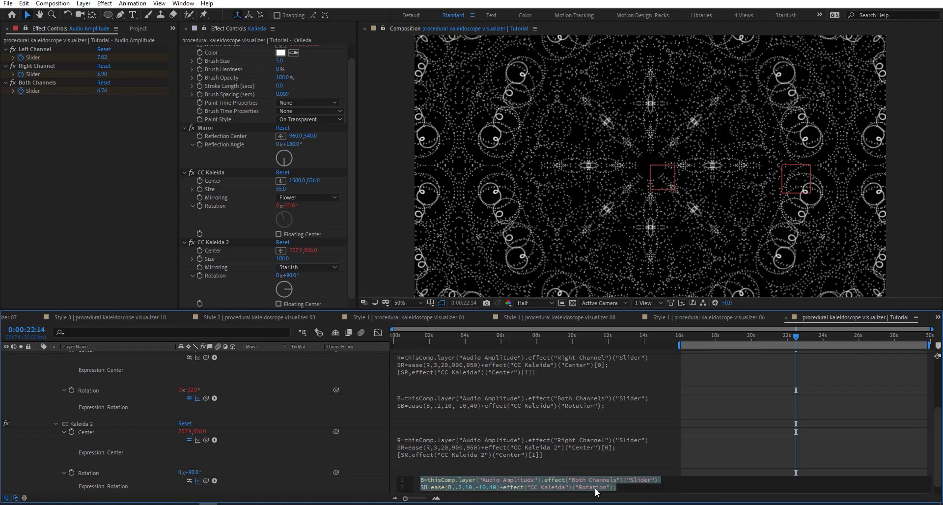
{"action": "left_click", "coordinate": [567, 486]}
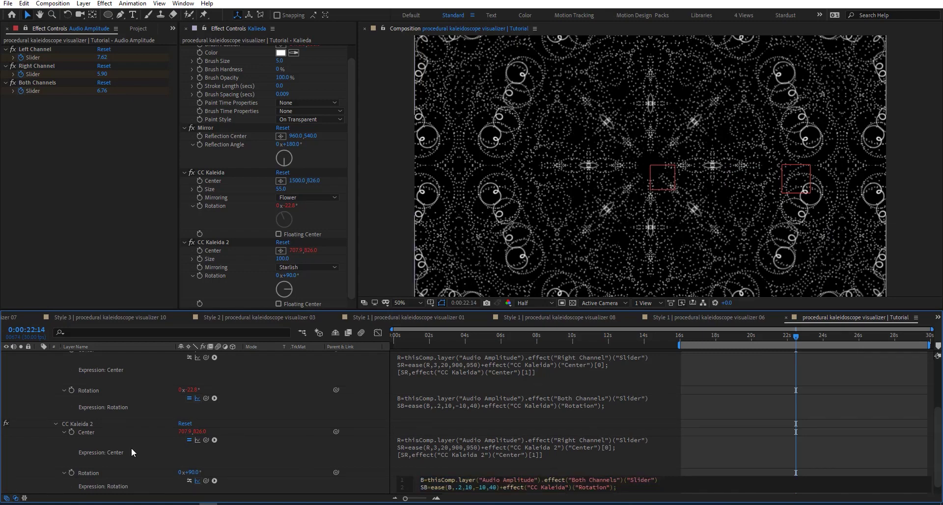
{"action": "type", "text": "2"}
{"action": "left_click", "coordinate": [301, 443]}
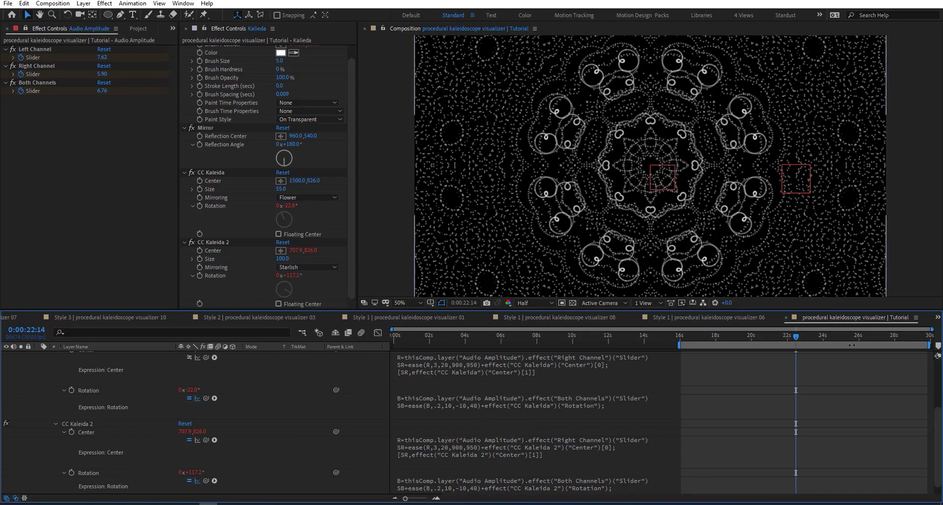
Scrub the timeline to check the kaleidoscope pattern near 17 seconds and at 25:09
{"action": "left_click_drag", "start_coordinate": [687, 337], "coordinate": [706, 340]}
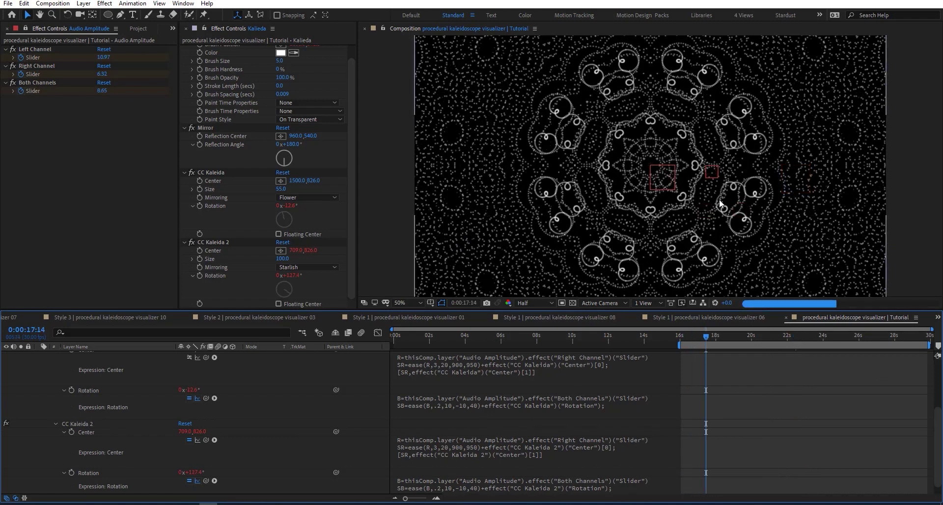
{"action": "left_click", "coordinate": [846, 337]}
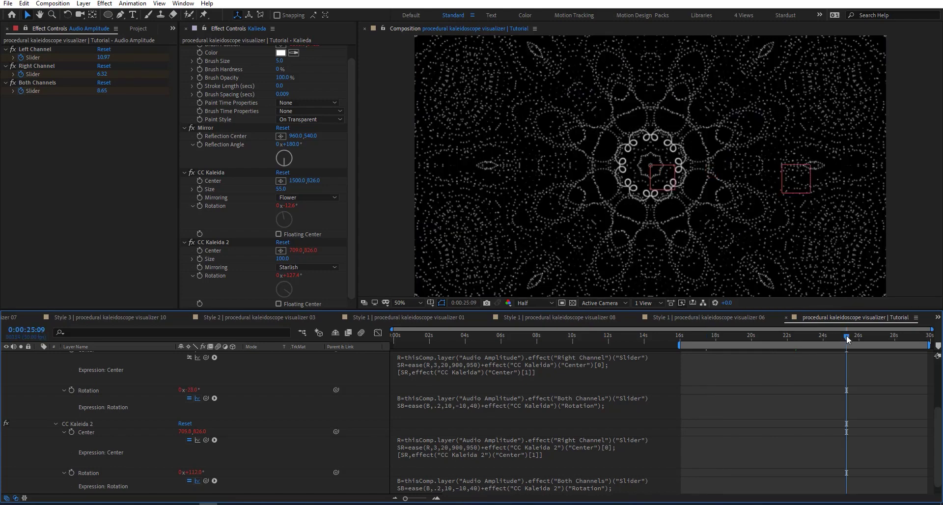
{"action": "scroll", "coordinate": [137, 440], "scroll_direction": "down", "scroll_amount": 1}
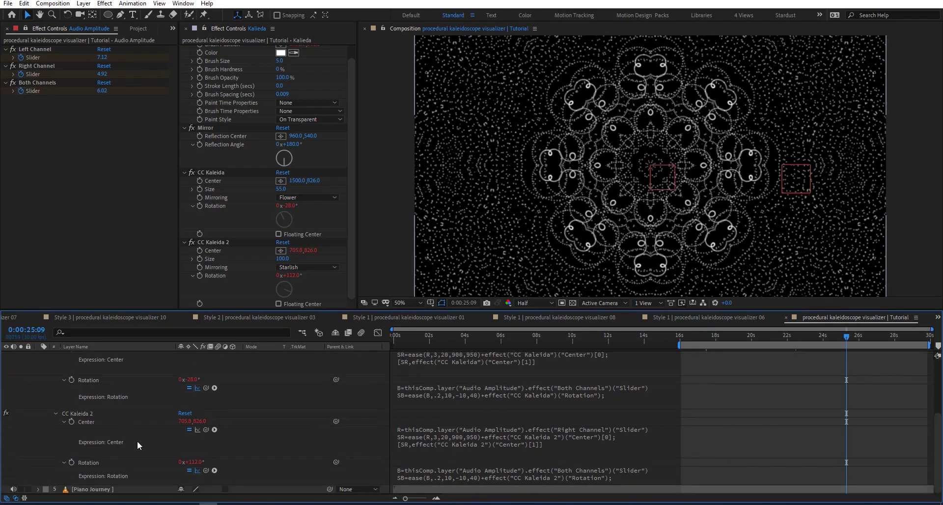
{"action": "scroll", "coordinate": [237, 434], "scroll_direction": "up", "scroll_amount": 5}
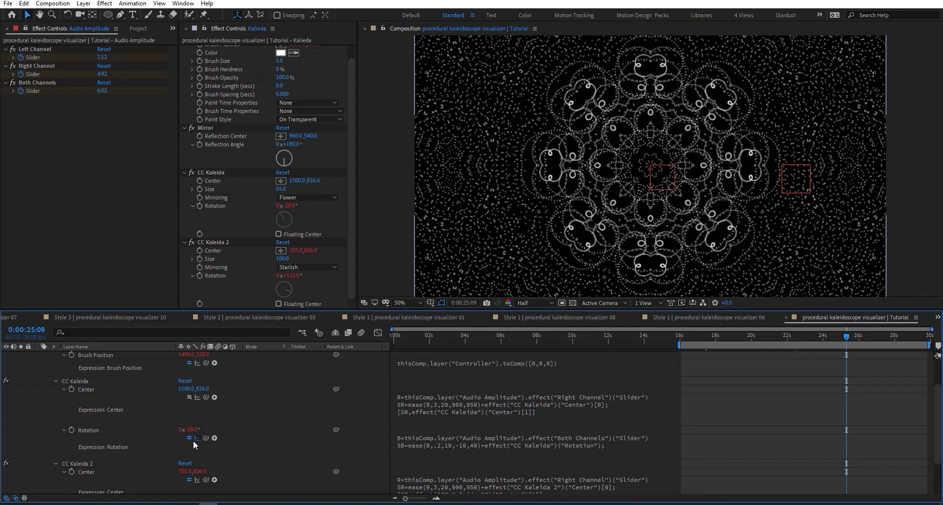
Disable the first CC Kaleida's Rotation expression so its rotation holds at -50°
{"action": "left_click", "coordinate": [190, 438]}
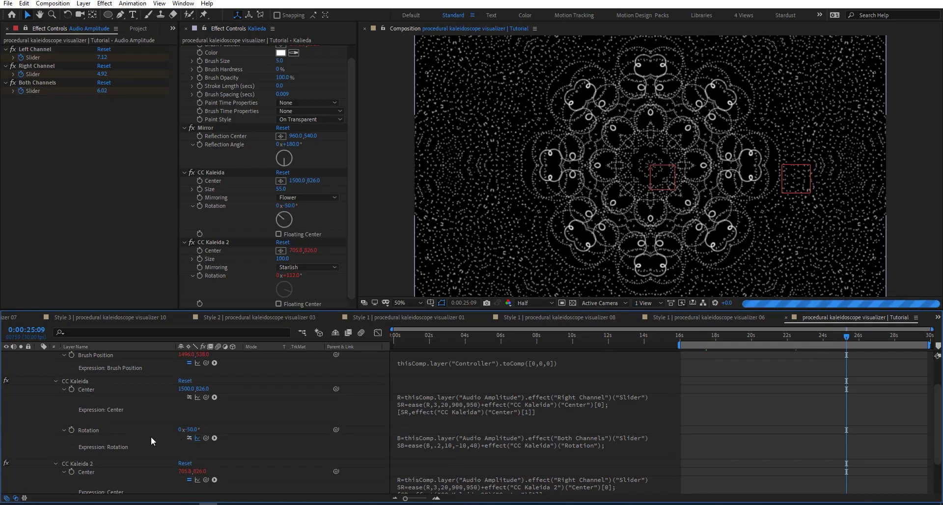
{"action": "scroll", "coordinate": [152, 439], "scroll_direction": "down", "scroll_amount": 2}
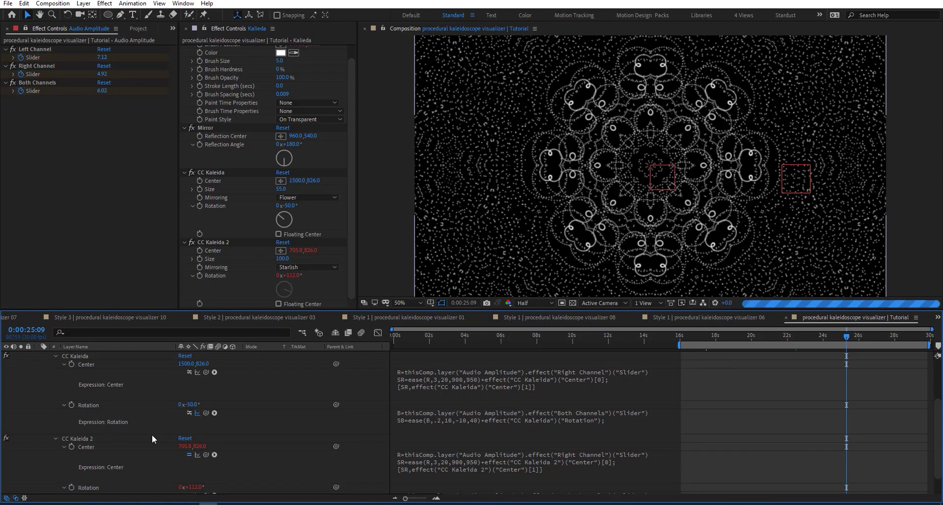
{"action": "scroll", "coordinate": [137, 458], "scroll_direction": "down", "scroll_amount": 2}
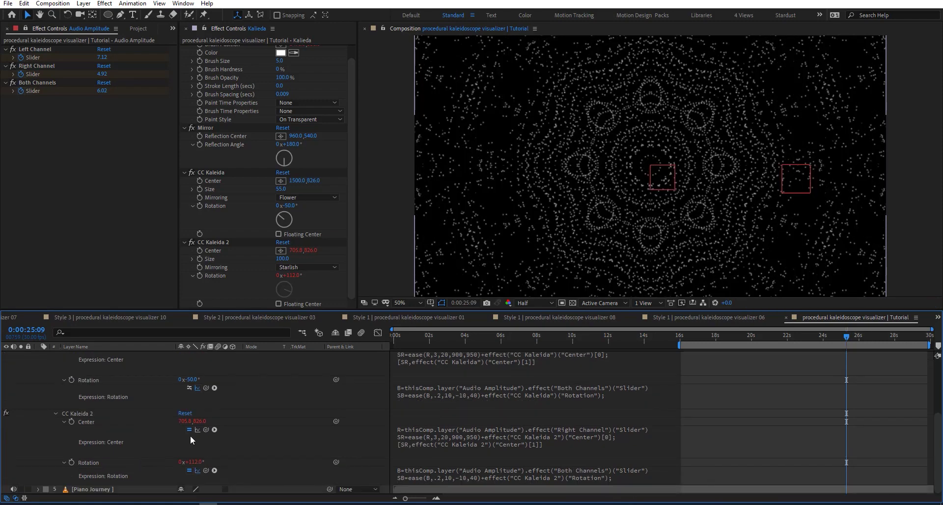
Append +time*100 after SR in CC Kaleida 2's Center expression so the center drifts
{"action": "left_click", "coordinate": [511, 443]}
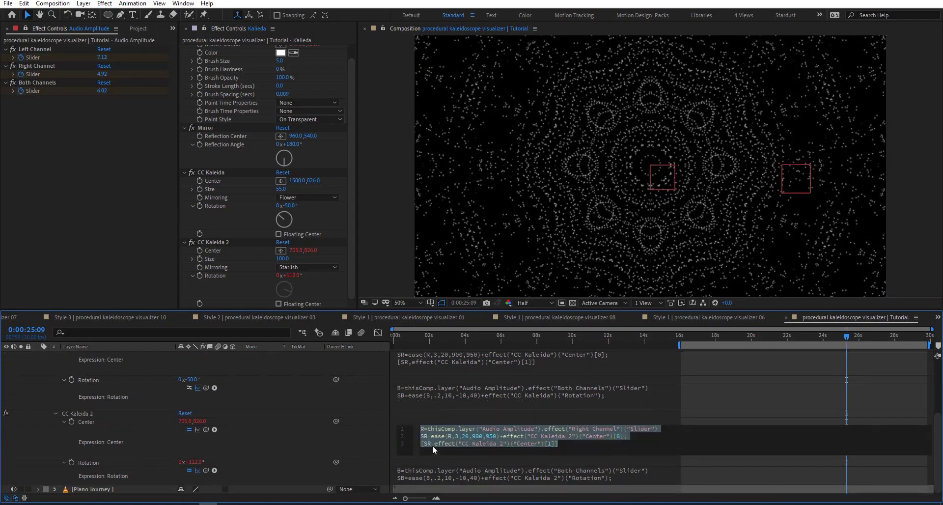
{"action": "left_click", "coordinate": [432, 445]}
{"action": "type", "text": "+time"}
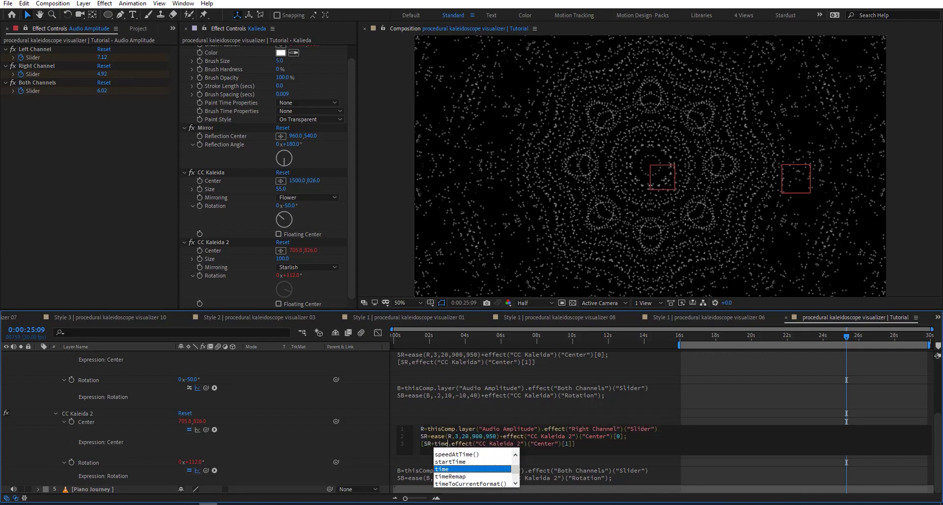
{"action": "type", "text": "+100"}
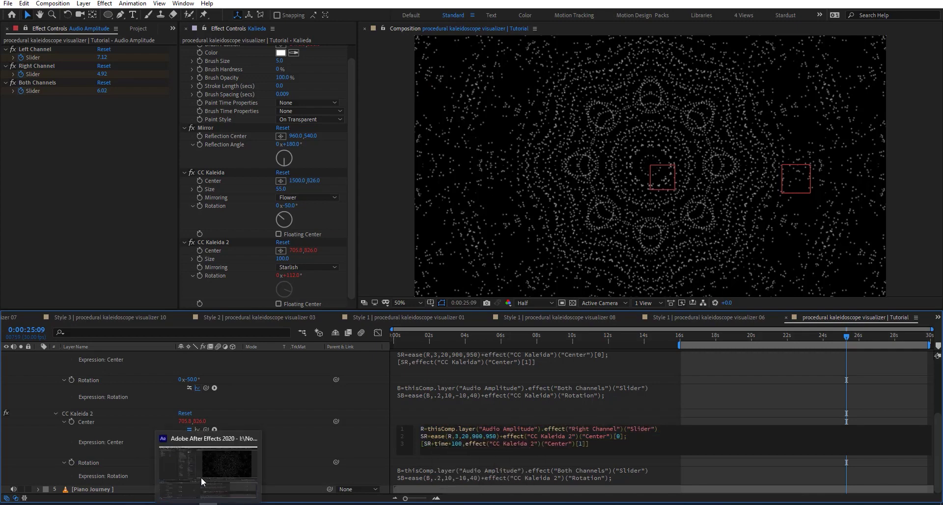
{"action": "left_click", "coordinate": [302, 442]}
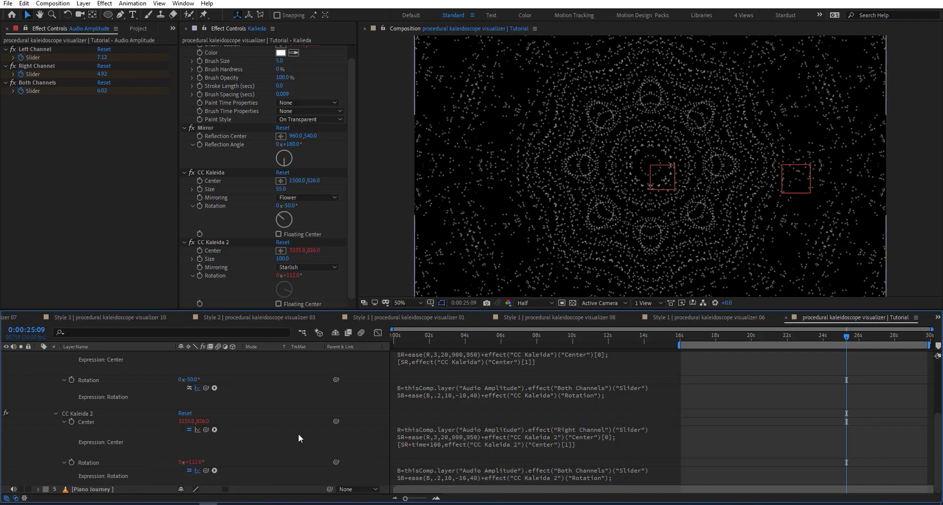
Turn off CC Kaleida 2's Rotation expression to hold 90°, then scrub and preview the animation
{"action": "left_click", "coordinate": [189, 469]}
{"action": "left_click_drag", "start_coordinate": [826, 336], "coordinate": [683, 338]}
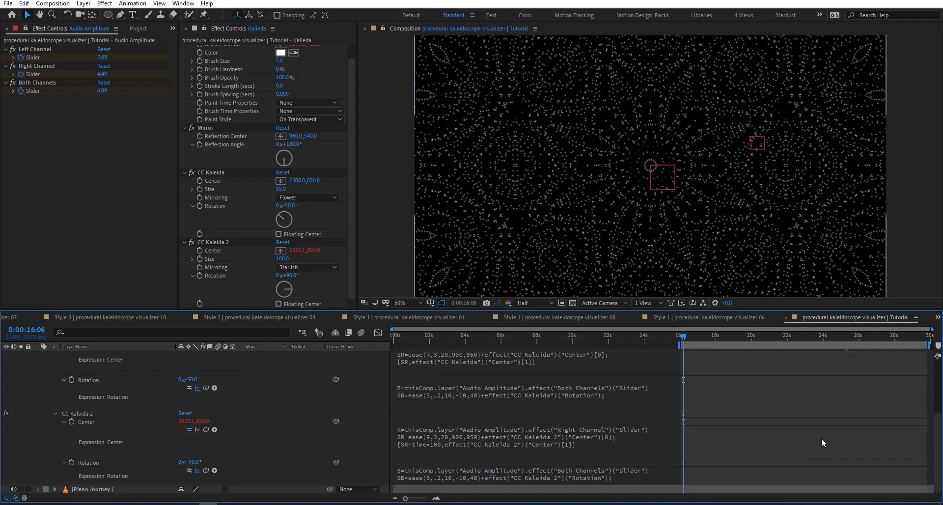
{"action": "key", "text": "space"}
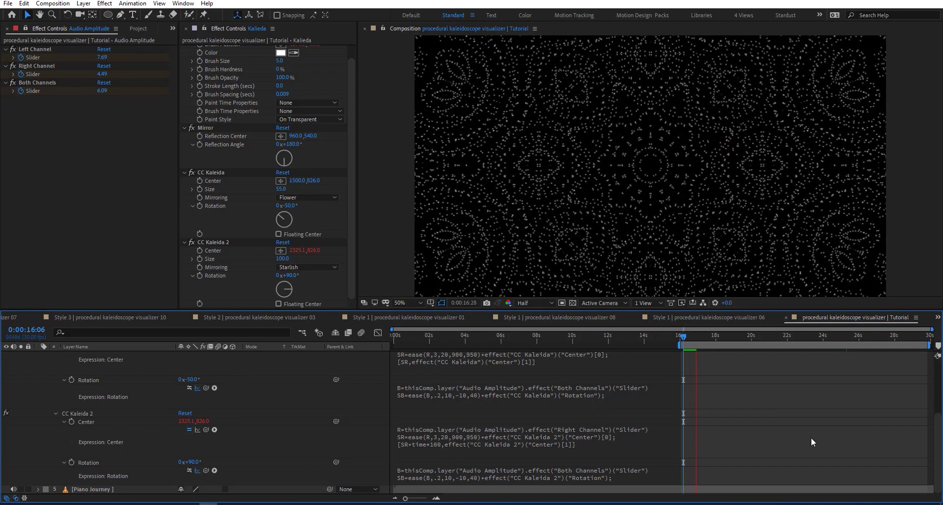
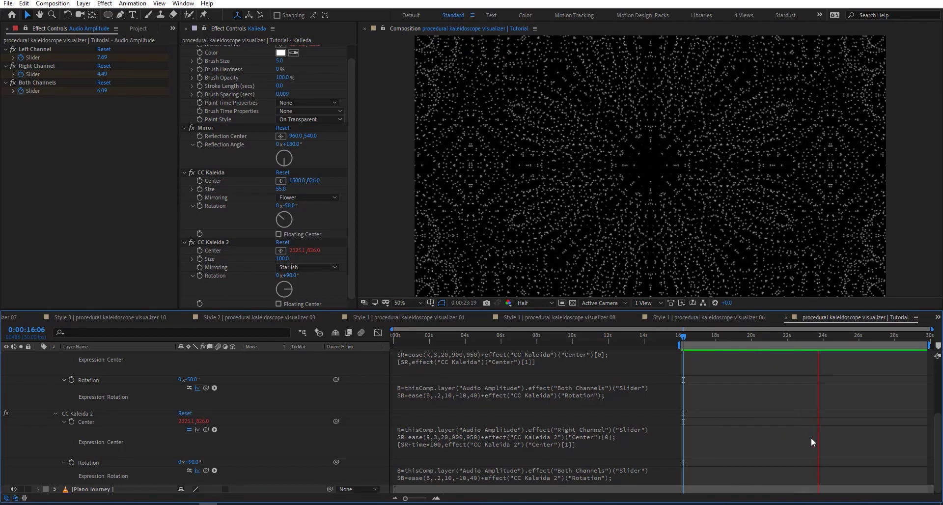
Duplicate Kalieda's Write-on effect and give Write-on 2 a red brush colour
{"action": "key", "text": "space"}
{"action": "scroll", "coordinate": [216, 103], "scroll_direction": "up", "scroll_amount": 2}
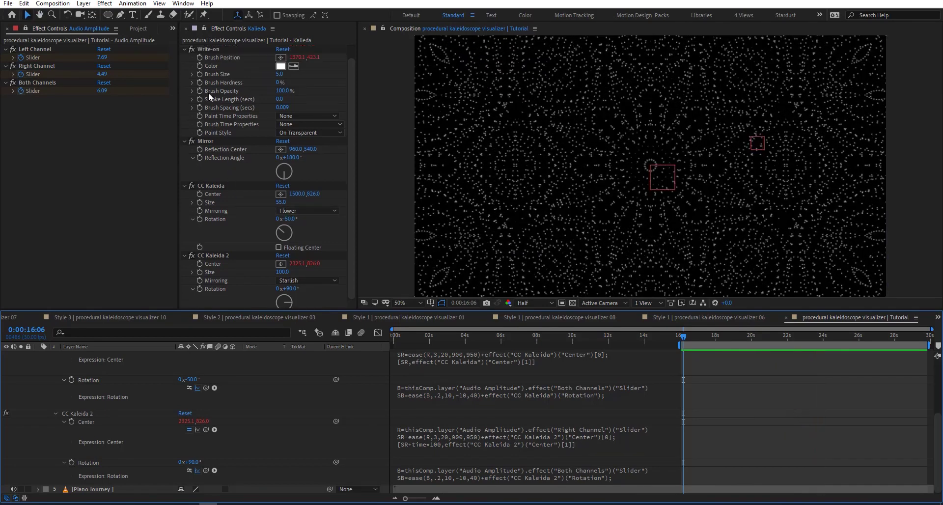
{"action": "left_click", "coordinate": [214, 50]}
{"action": "key", "text": "ctrl+d"}
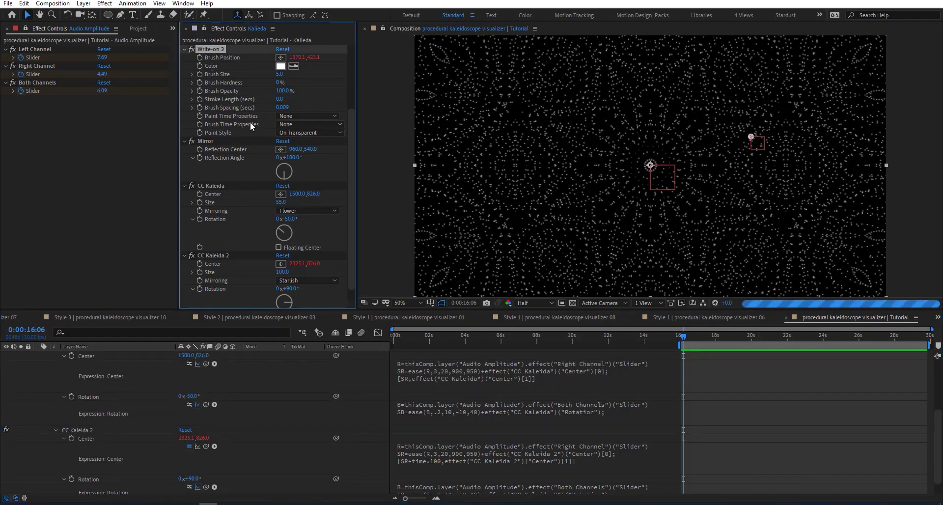
{"action": "left_click", "coordinate": [280, 157]}
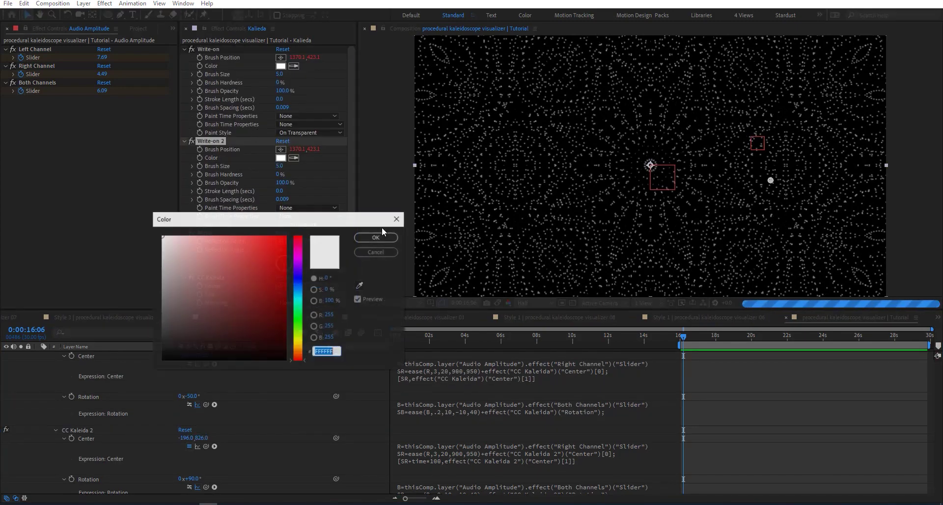
{"action": "left_click", "coordinate": [299, 255]}
{"action": "left_click", "coordinate": [285, 236]}
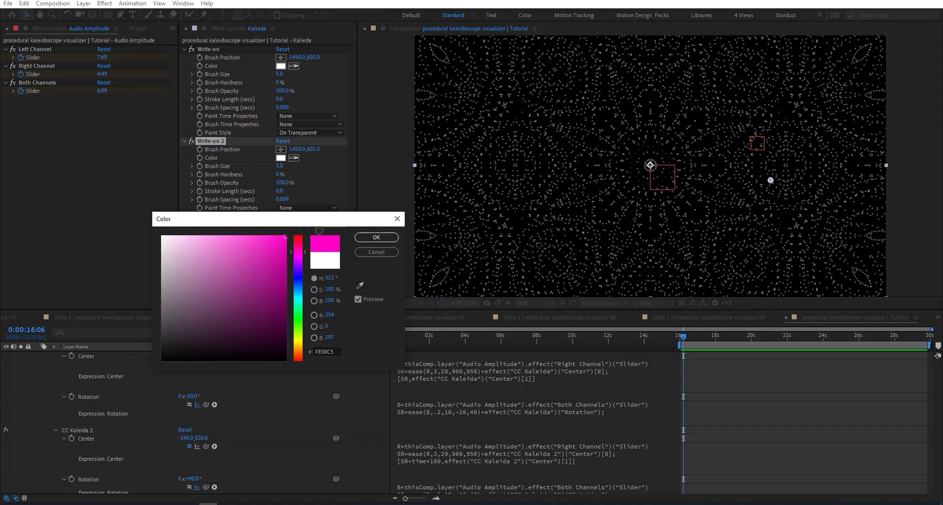
{"action": "left_click_drag", "start_coordinate": [301, 243], "coordinate": [301, 236]}
{"action": "left_click", "coordinate": [376, 237]}
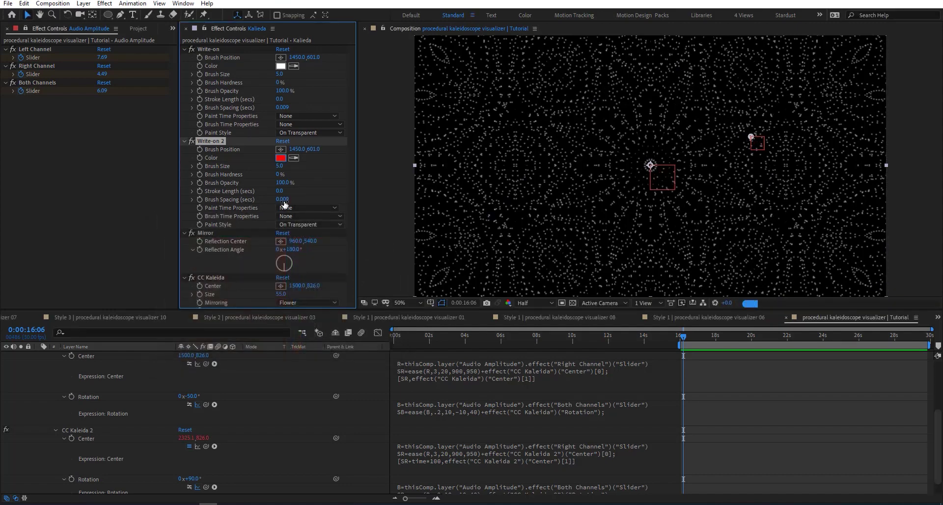
Set Write-on 2 to 0.080 brush spacing, On Original Image paint style and brush size 8
{"action": "left_click_drag", "start_coordinate": [387, 198], "coordinate": [493, 197]}
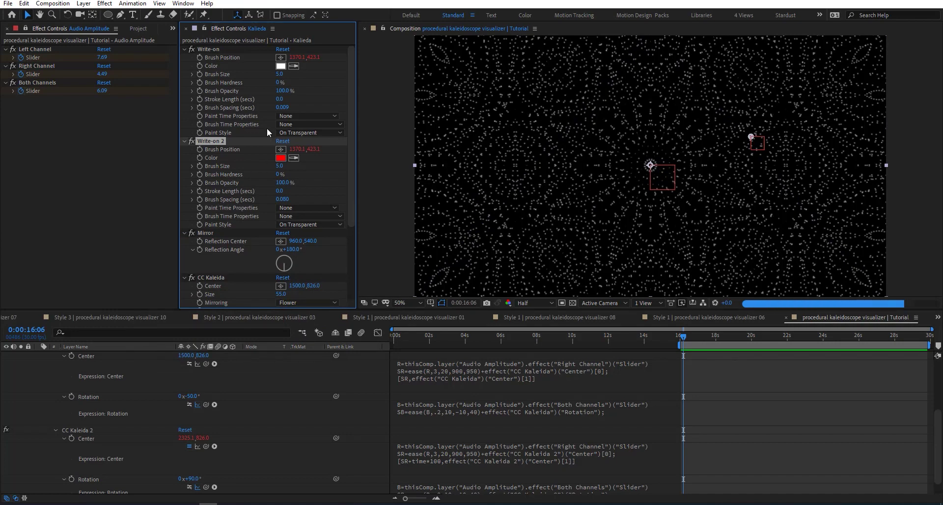
{"action": "left_click", "coordinate": [301, 226]}
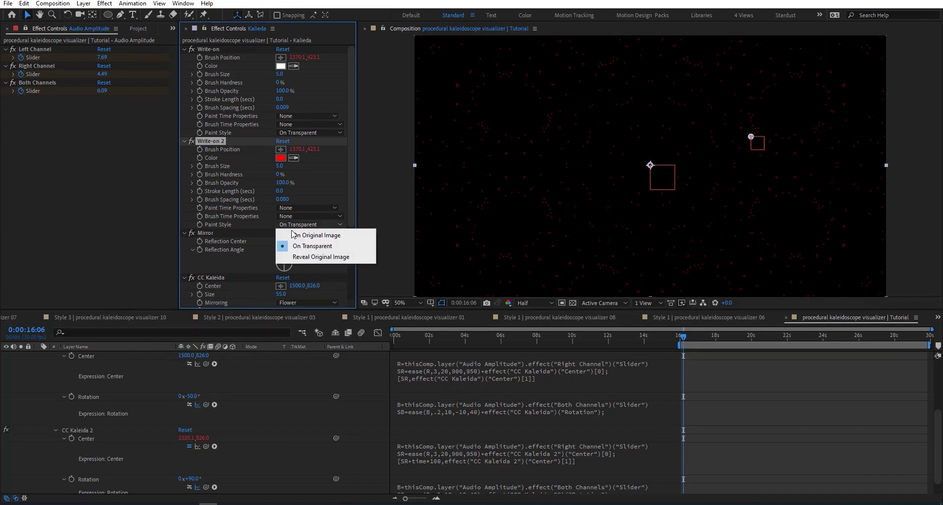
{"action": "left_click", "coordinate": [346, 236]}
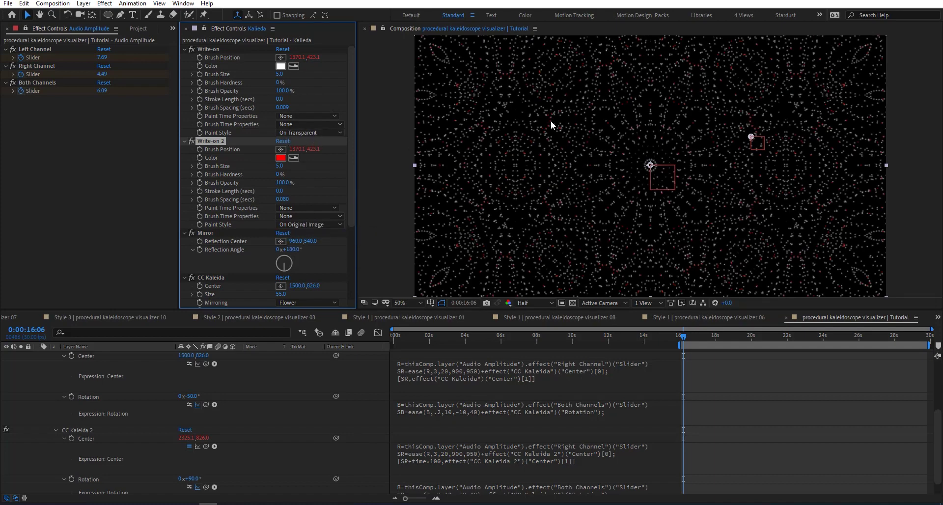
{"action": "left_click", "coordinate": [280, 74]}
{"action": "key", "text": "Return"}
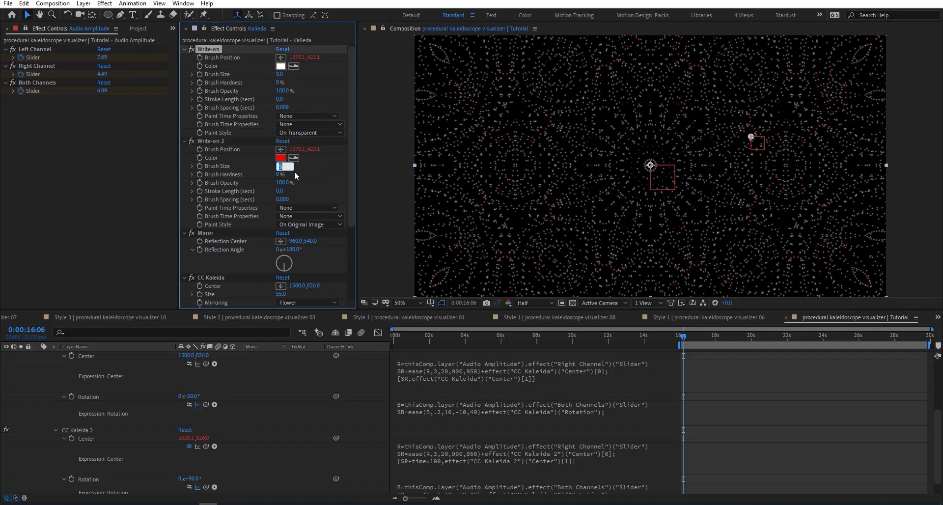
{"action": "left_click", "coordinate": [294, 171]}
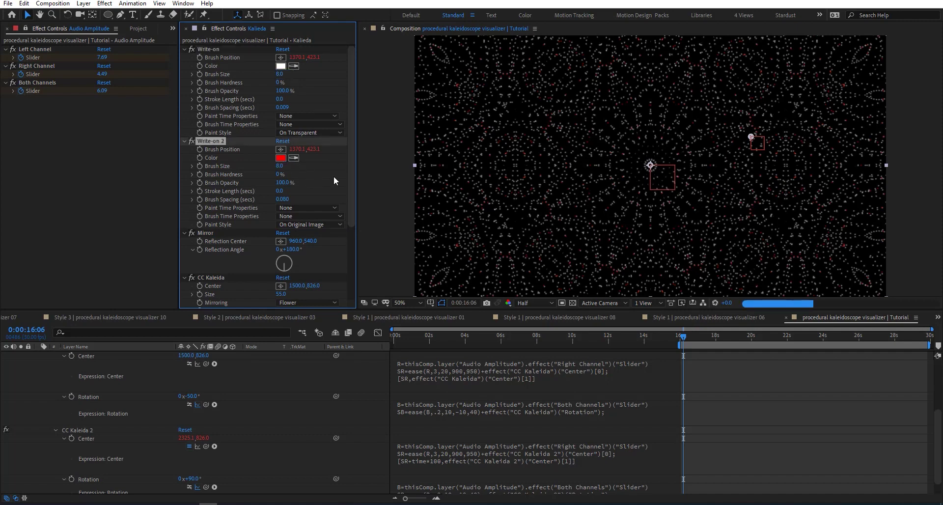
{"action": "left_click_drag", "start_coordinate": [698, 335], "coordinate": [779, 337]}
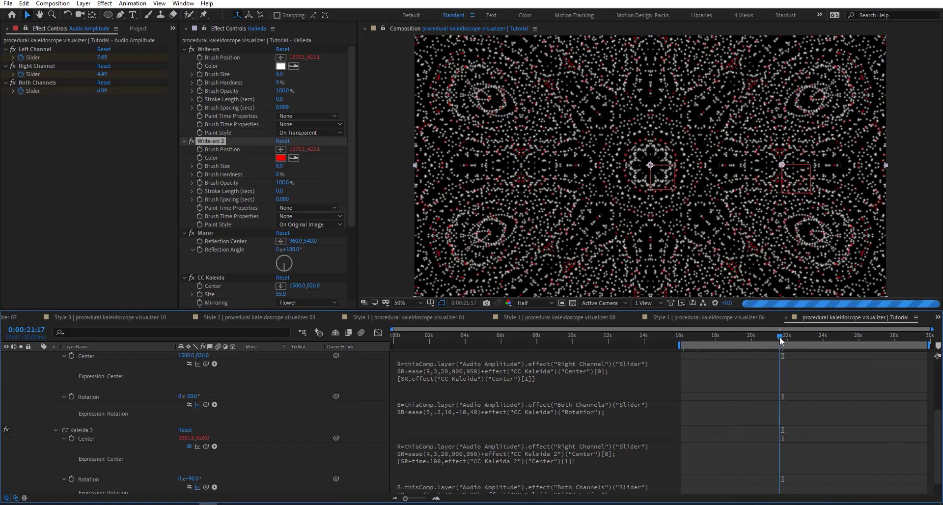
Duplicate Kalieda as Kalieda 2, disable its Write-on 2, and make its Write-on brush purple
{"action": "scroll", "coordinate": [259, 218], "scroll_direction": "down", "scroll_amount": 4}
{"action": "scroll", "coordinate": [91, 358], "scroll_direction": "up", "scroll_amount": 4}
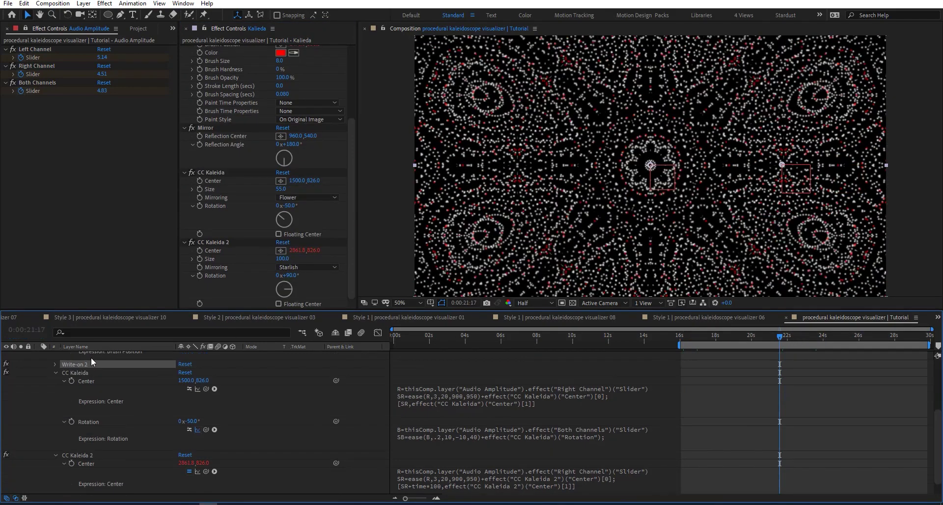
{"action": "left_click", "coordinate": [93, 380]}
{"action": "key", "text": "ctrl+d"}
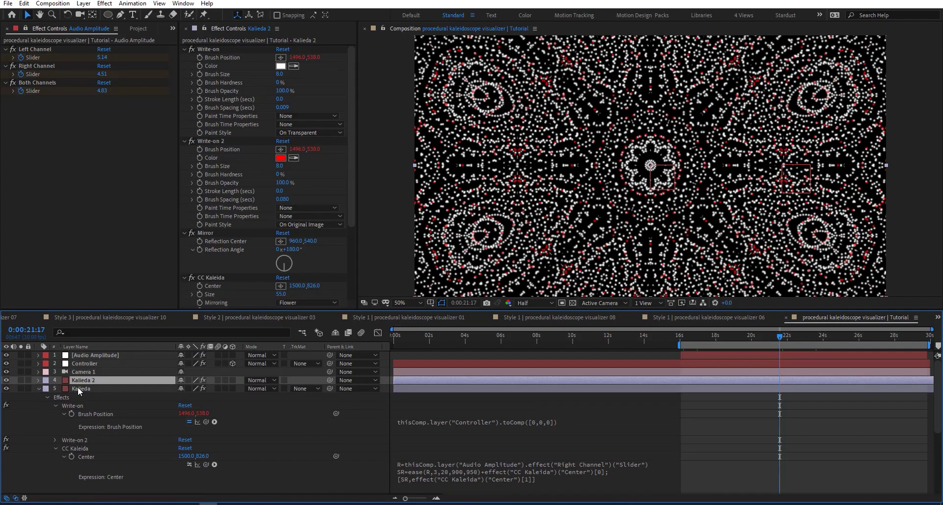
{"action": "left_click", "coordinate": [191, 142]}
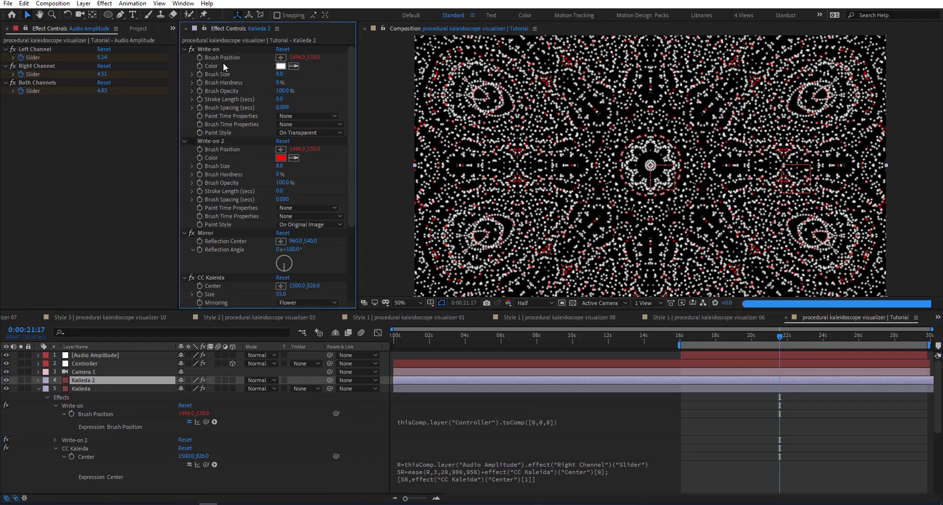
{"action": "left_click", "coordinate": [280, 66]}
{"action": "left_click_drag", "start_coordinate": [298, 280], "coordinate": [298, 265]}
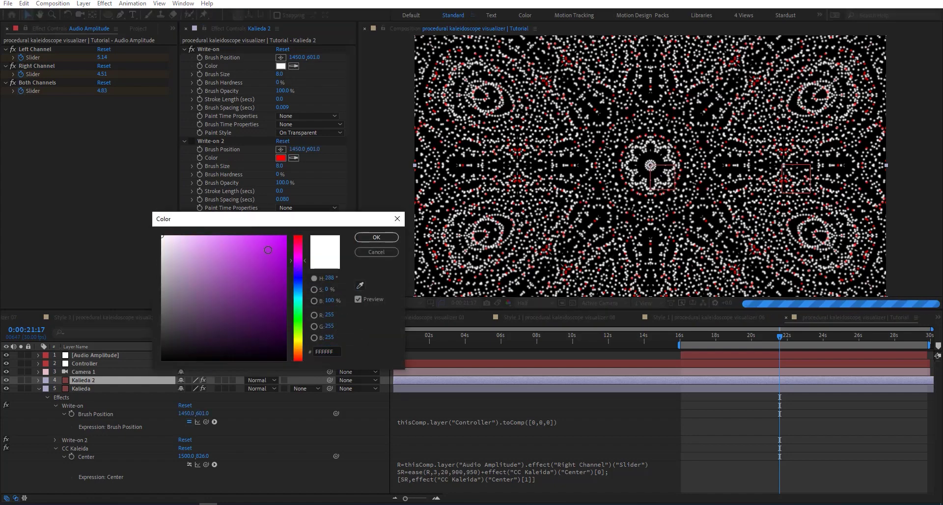
{"action": "left_click", "coordinate": [268, 250]}
{"action": "left_click", "coordinate": [376, 237]}
Disable the expression on CC Kaleida 2's Center property in Kalieda 2
{"action": "scroll", "coordinate": [237, 198], "scroll_direction": "down", "scroll_amount": 4}
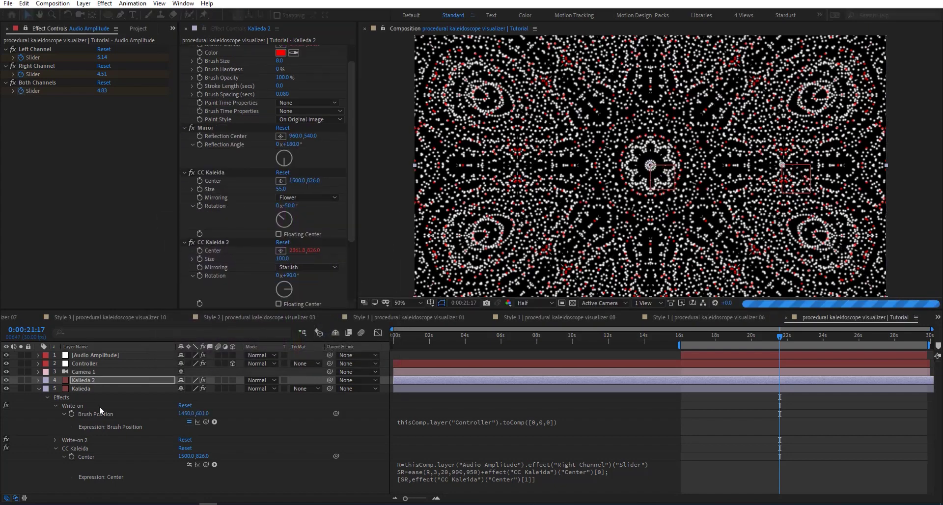
{"action": "left_click", "coordinate": [102, 379]}
{"action": "key", "text": "e"}
{"action": "key", "text": "e"}
{"action": "scroll", "coordinate": [374, 424], "scroll_direction": "down", "scroll_amount": 3}
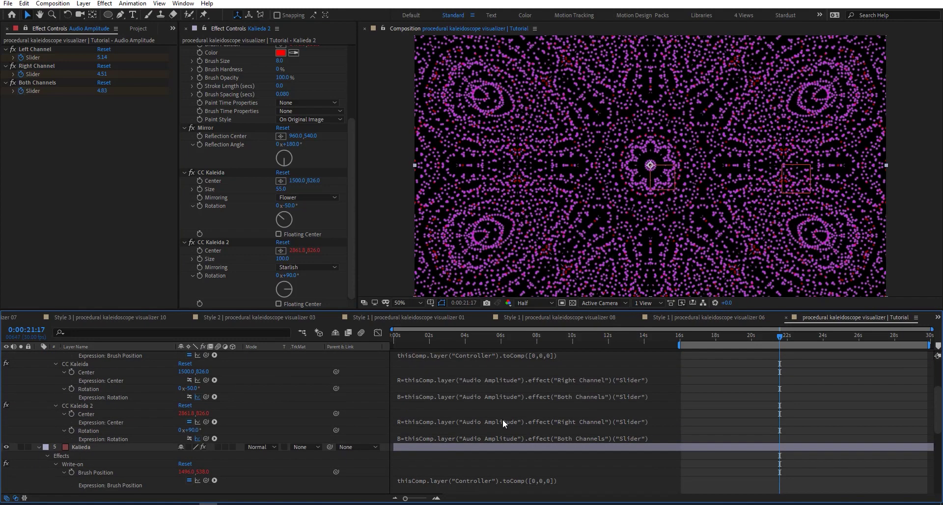
{"action": "left_click", "coordinate": [502, 420]}
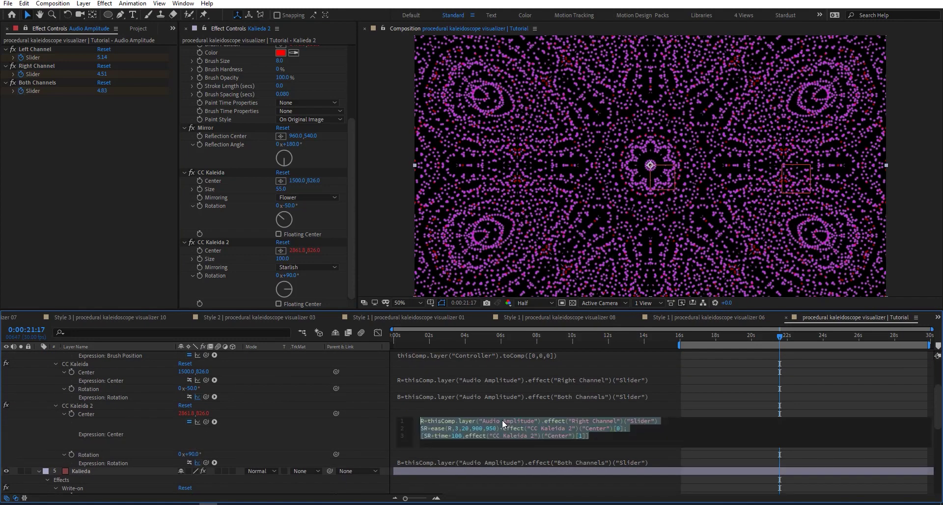
{"action": "left_click", "coordinate": [189, 462]}
{"action": "left_click", "coordinate": [190, 422]}
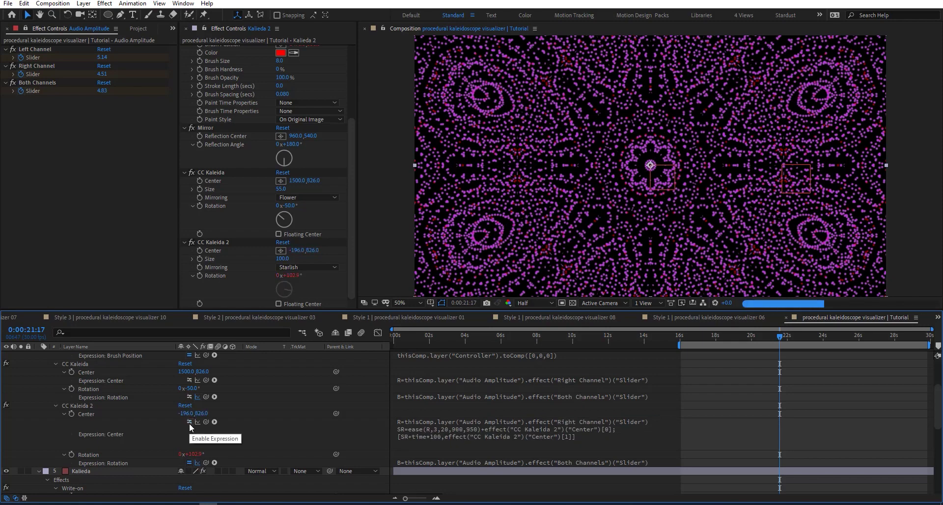
Keep Write-on painting On Original Image and set its brush spacing to 0.072
{"action": "left_click", "coordinate": [328, 119]}
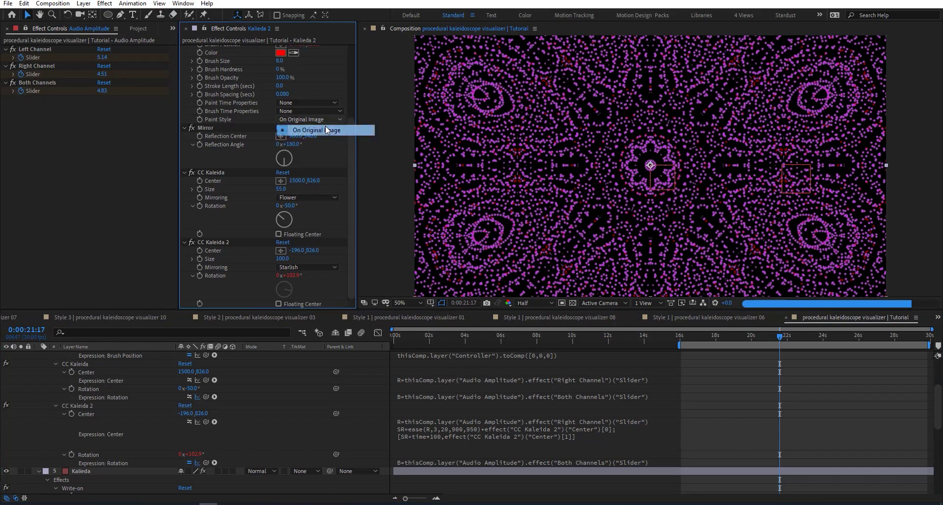
{"action": "left_click", "coordinate": [325, 130]}
{"action": "scroll", "coordinate": [256, 146], "scroll_direction": "up", "scroll_amount": 5}
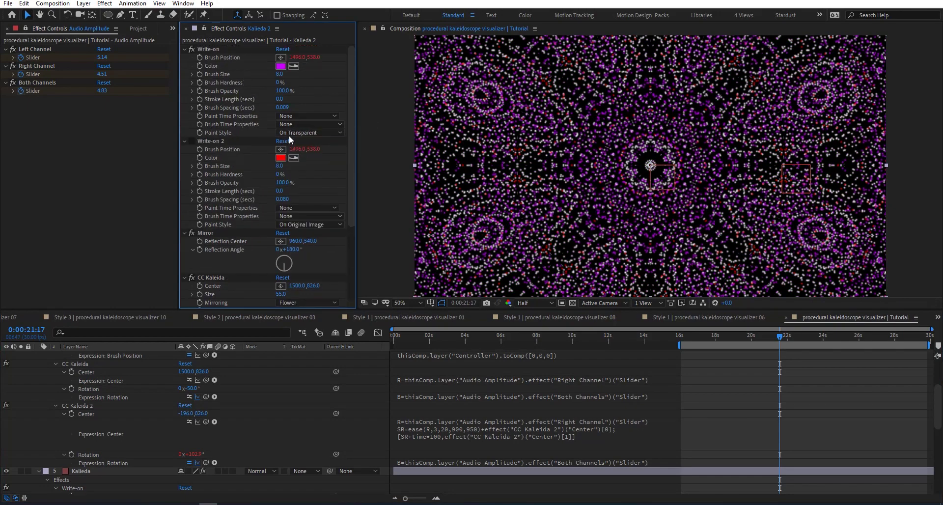
{"action": "left_click", "coordinate": [284, 108]}
{"action": "type", "text": "0.08"}
{"action": "key", "text": "Return"}
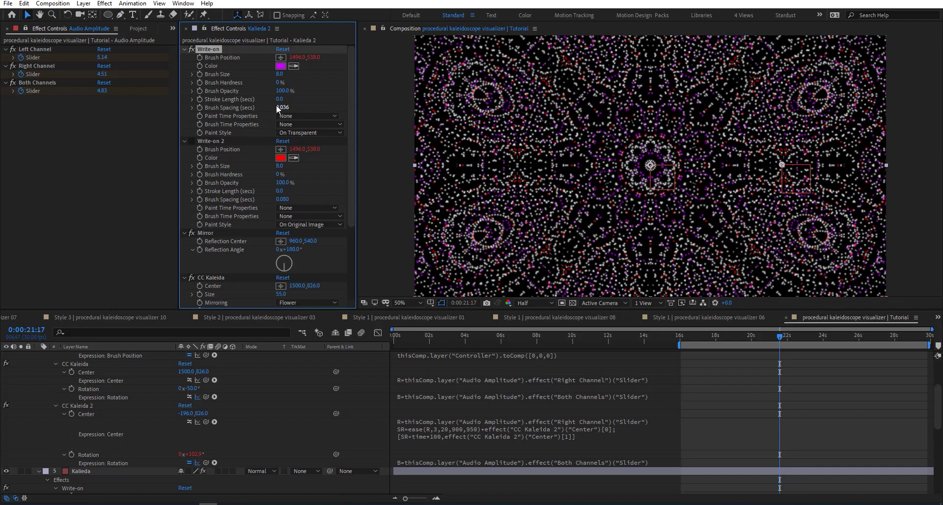
{"action": "left_click", "coordinate": [285, 108]}
{"action": "type", "text": "0.072"}
{"action": "key", "text": "Return"}
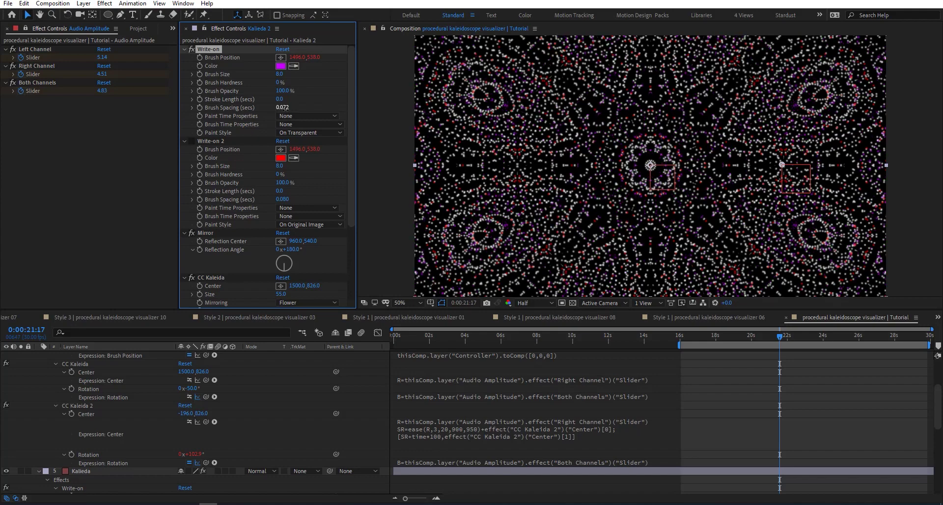
{"action": "left_click", "coordinate": [732, 336]}
{"action": "left_click_drag", "start_coordinate": [732, 336], "coordinate": [689, 337]}
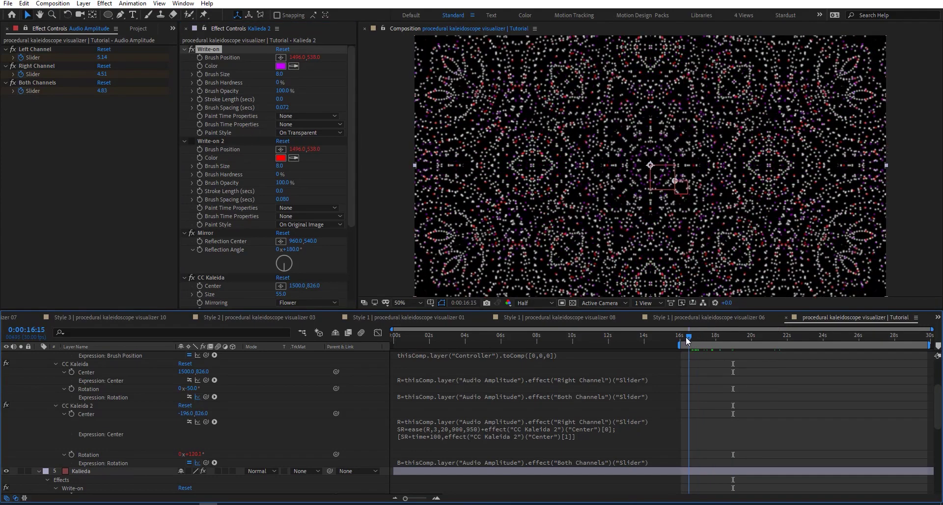
{"action": "key", "text": "space"}
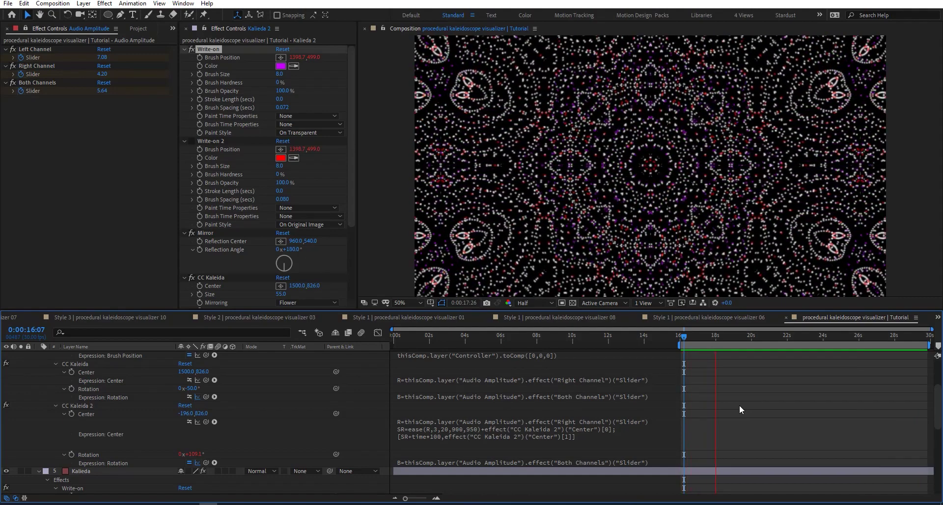
{"action": "key", "text": "space"}
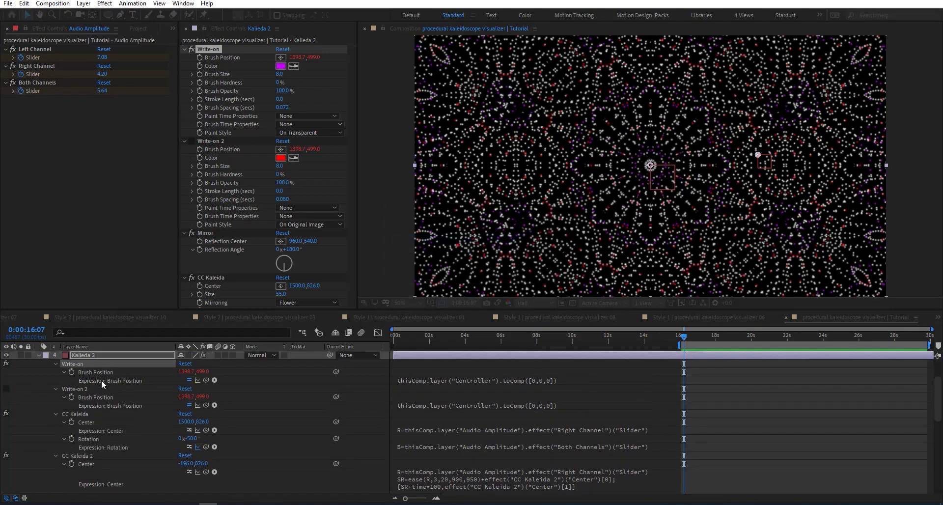
Create a new adjustment layer above Kalieda and name it FX
{"action": "scroll", "coordinate": [101, 378], "scroll_direction": "up", "scroll_amount": 5}
{"action": "left_click", "coordinate": [38, 380]}
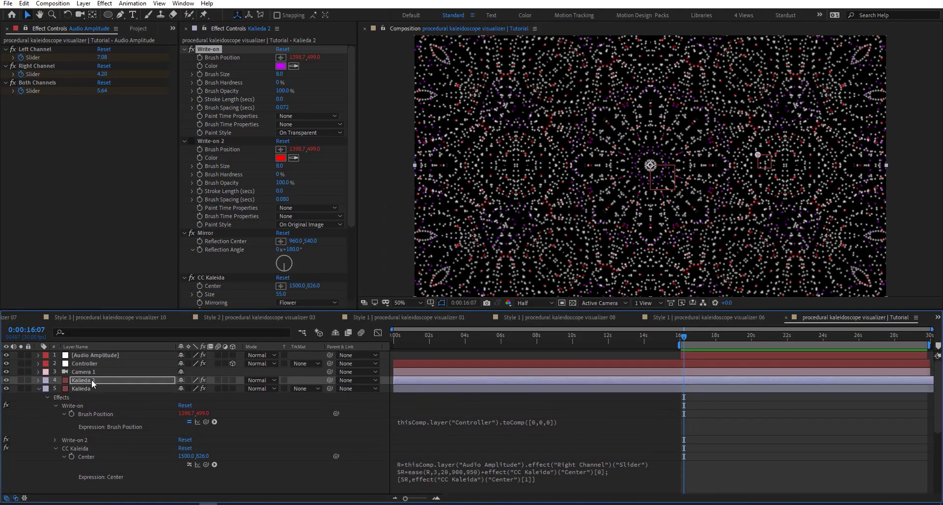
{"action": "key", "text": "ctrl+alt+y"}
{"action": "key", "text": "Return"}
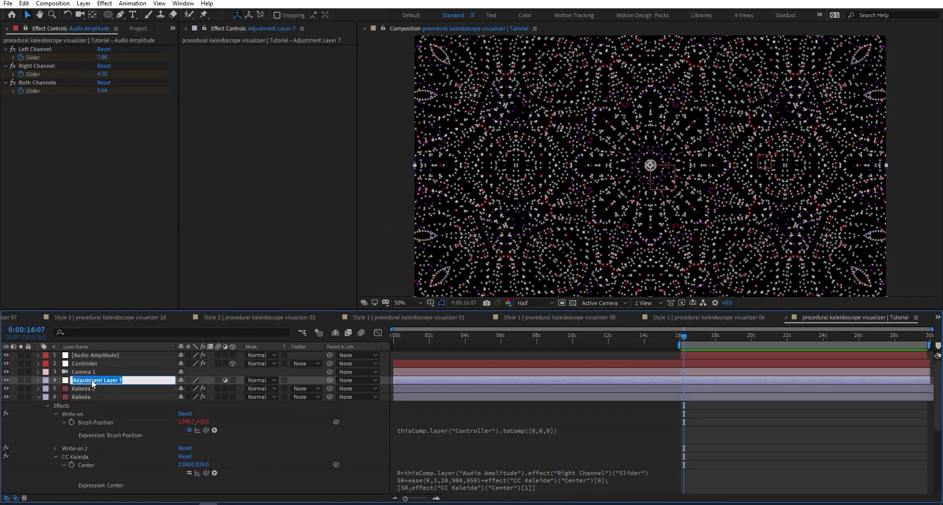
{"action": "type", "text": "FX"}
{"action": "key", "text": "Return"}
Apply Glow to FX, duplicate it, and set the second Glow to 70% threshold, radius 100
{"action": "key", "text": "ctrl+space"}
{"action": "type", "text": "gl"}
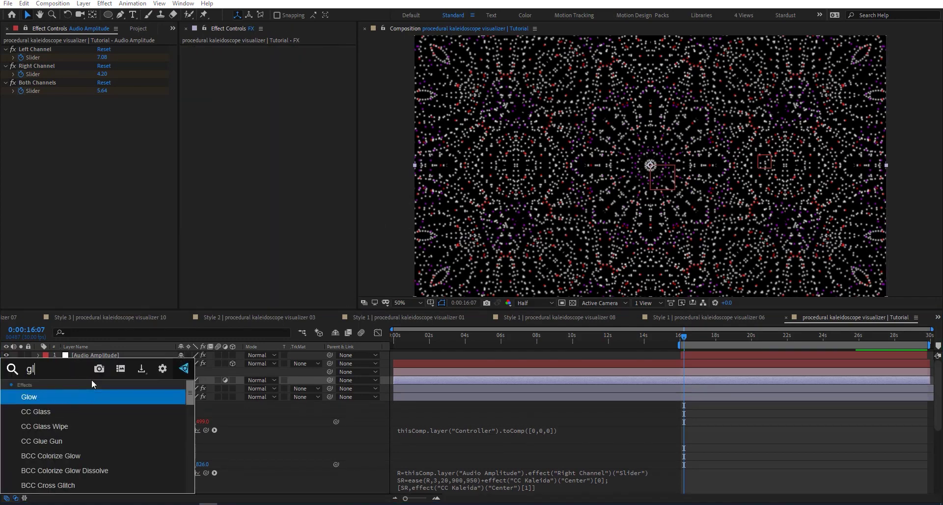
{"action": "type", "text": "ow"}
{"action": "key", "text": "Return"}
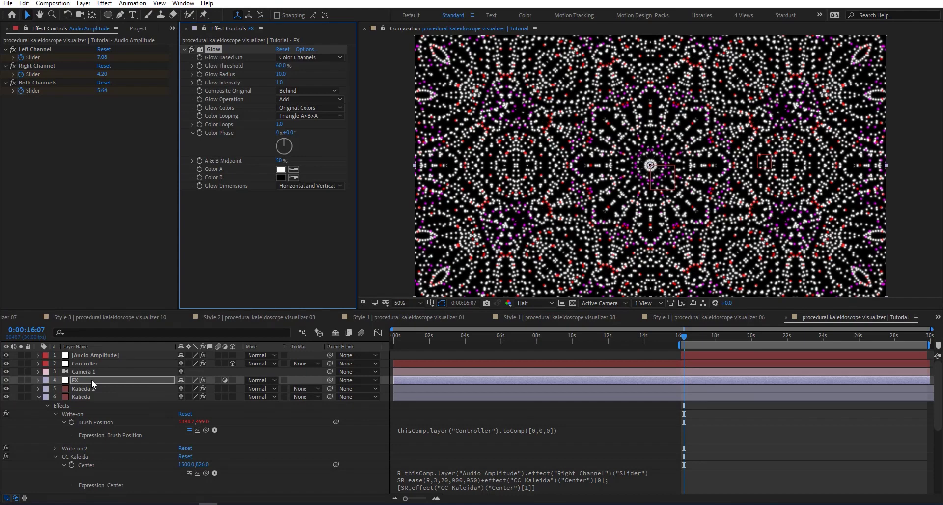
{"action": "key", "text": "ctrl+d"}
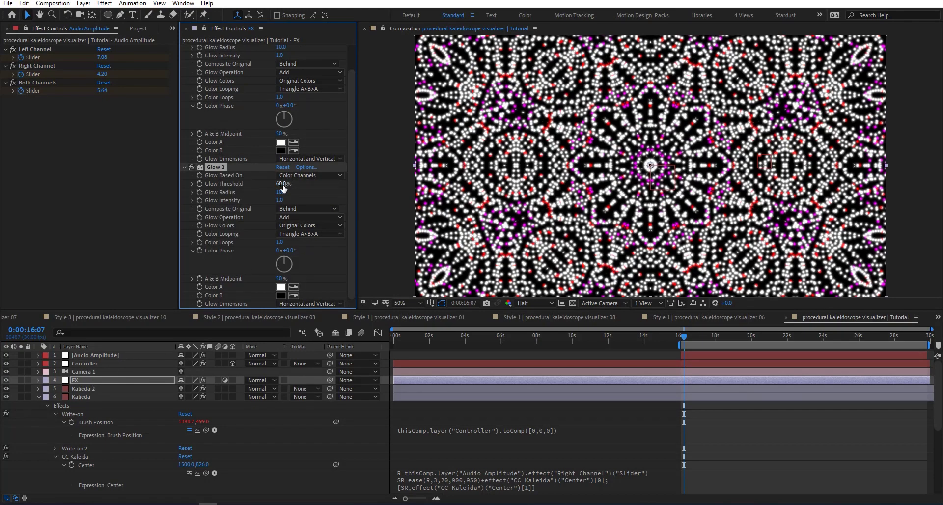
{"action": "left_click", "coordinate": [283, 184]}
{"action": "type", "text": "70"}
{"action": "left_click", "coordinate": [278, 192]}
{"action": "type", "text": "100"}
{"action": "key", "text": "Return"}
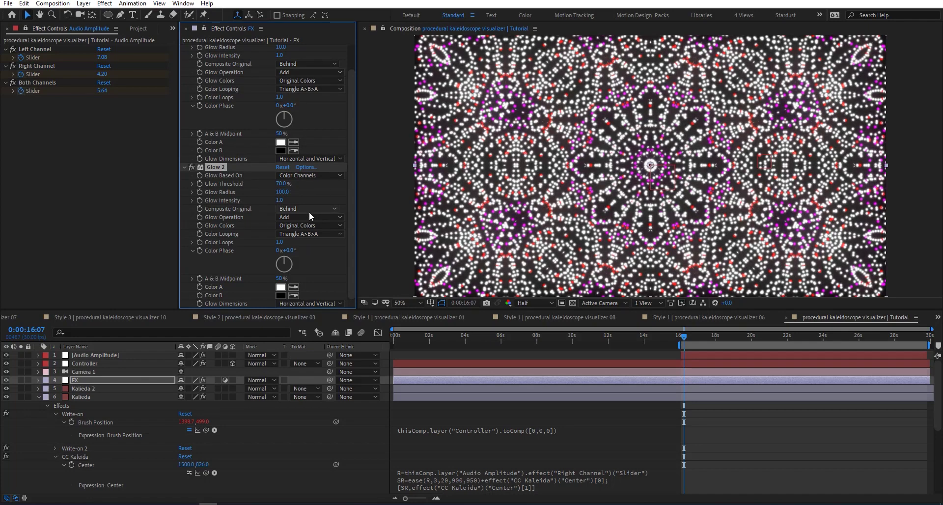
Add Sharpen at amount 10 and Noise at 5% to the FX layer
{"action": "key", "text": "ctrl+space"}
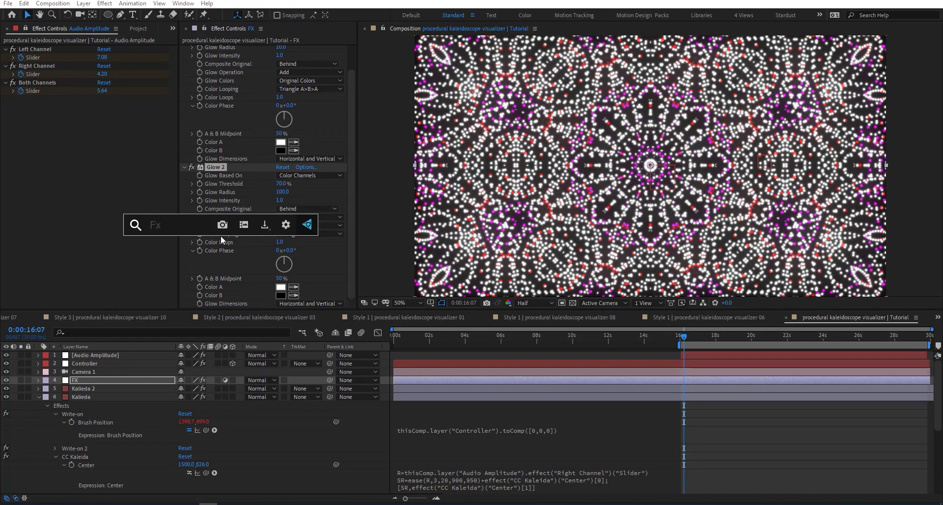
{"action": "type", "text": "shar"}
{"action": "key", "text": "Return"}
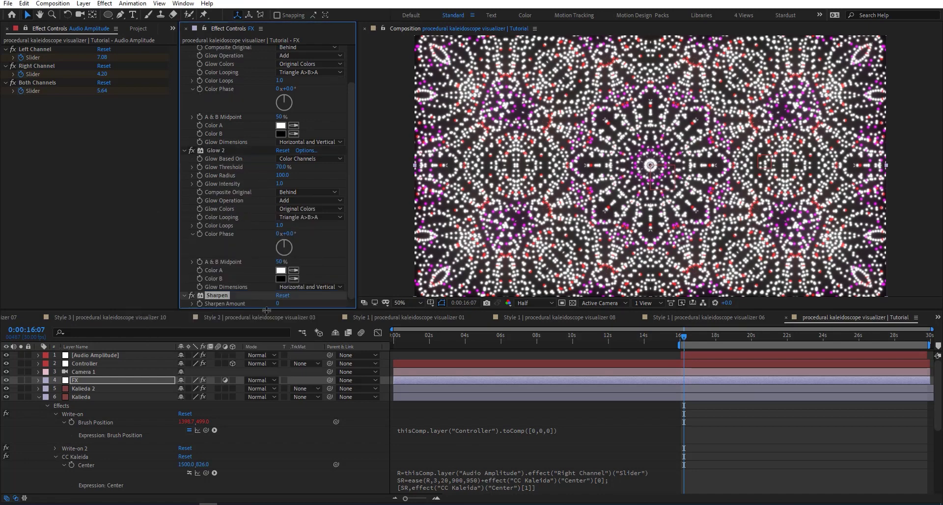
{"action": "left_click", "coordinate": [277, 304]}
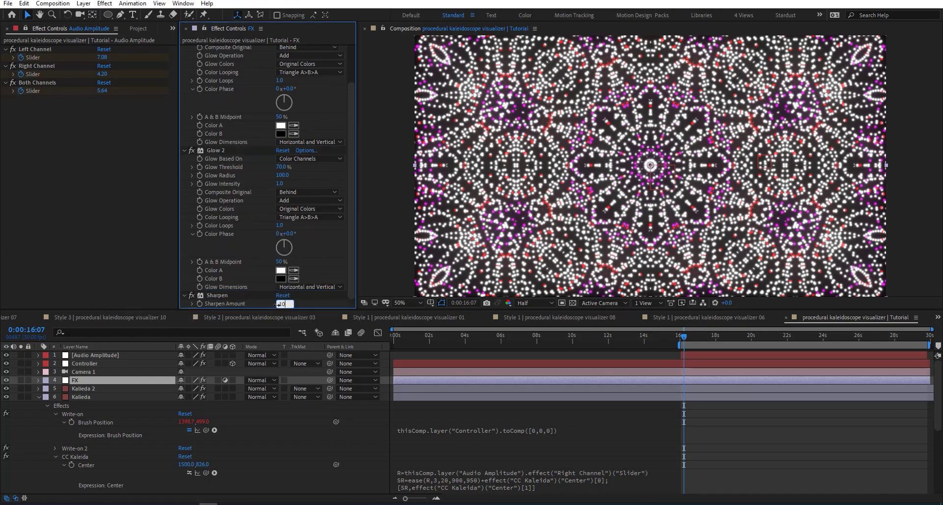
{"action": "key", "text": "Return"}
{"action": "key", "text": "ctrl+space"}
{"action": "type", "text": "noi"}
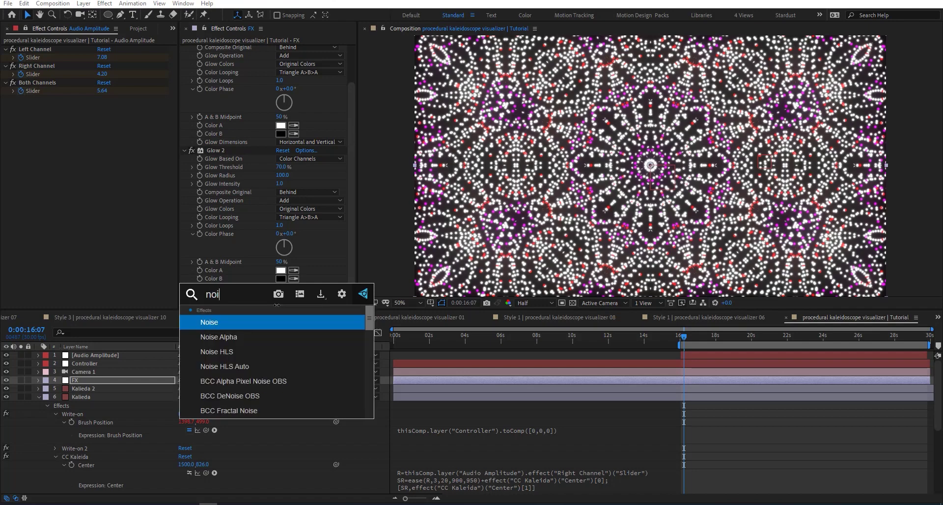
{"action": "key", "text": "Return"}
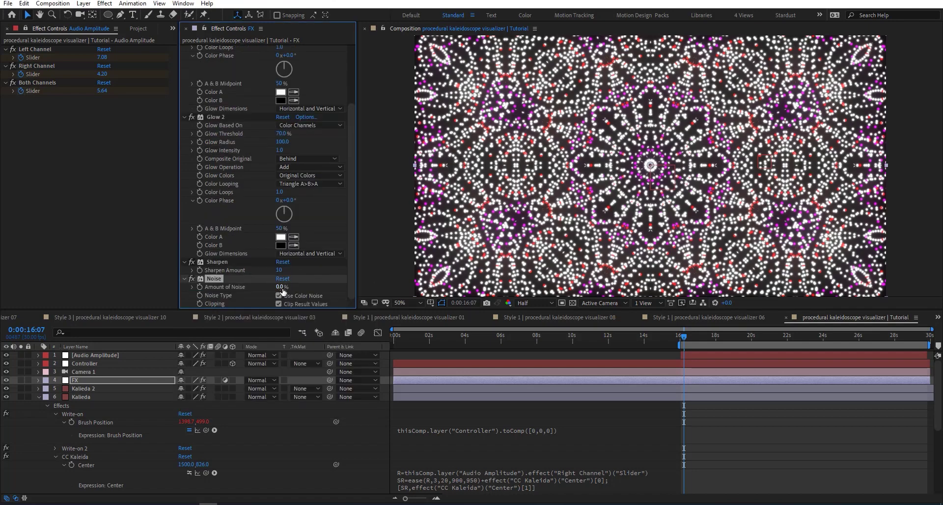
{"action": "left_click", "coordinate": [280, 287]}
{"action": "key", "text": "Return"}
{"action": "key", "text": "ctrl+space"}
Apply Colorama to the FX layer and set Modify to HS
{"action": "type", "text": "color"}
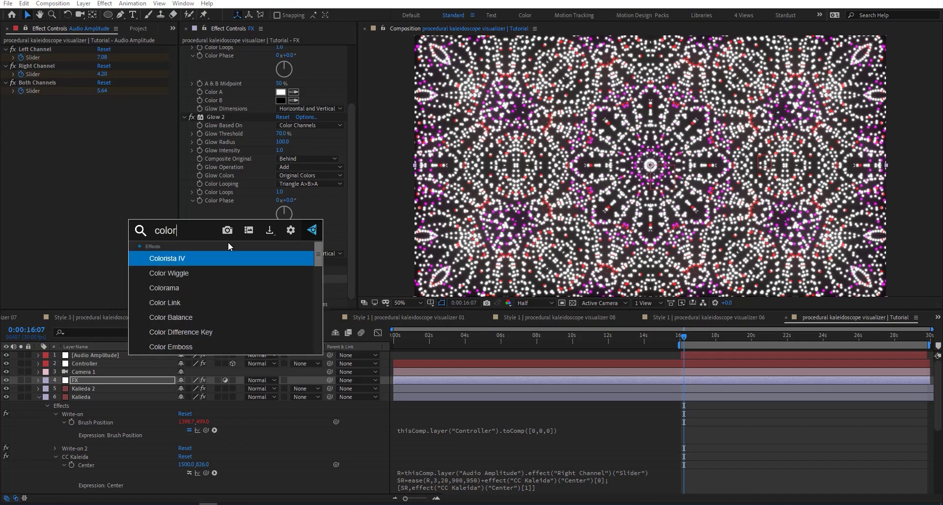
{"action": "key", "text": "Down"}
{"action": "key", "text": "Down"}
{"action": "key", "text": "Return"}
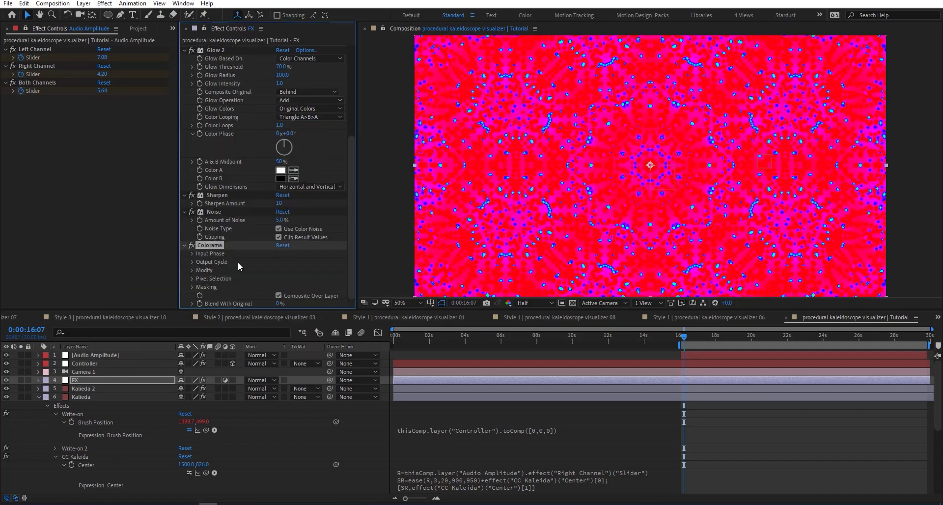
{"action": "left_click", "coordinate": [192, 270]}
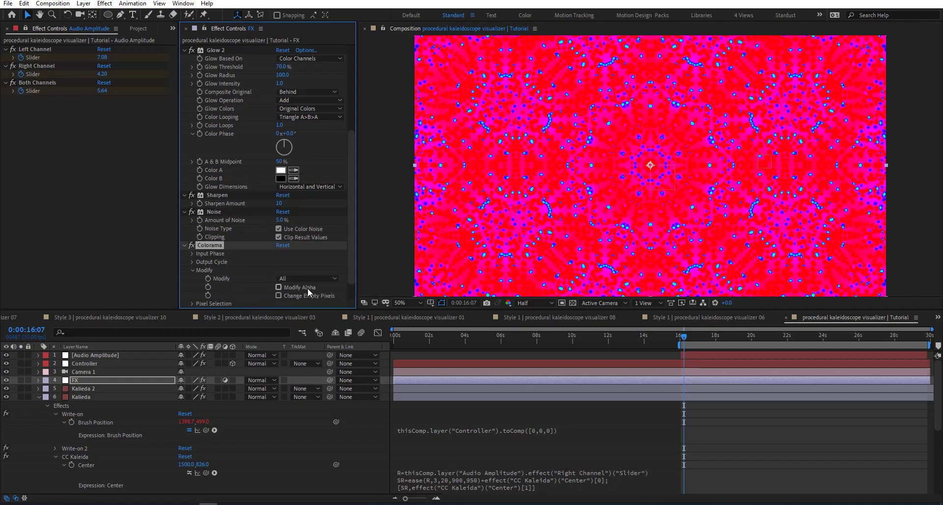
{"action": "left_click", "coordinate": [296, 279]}
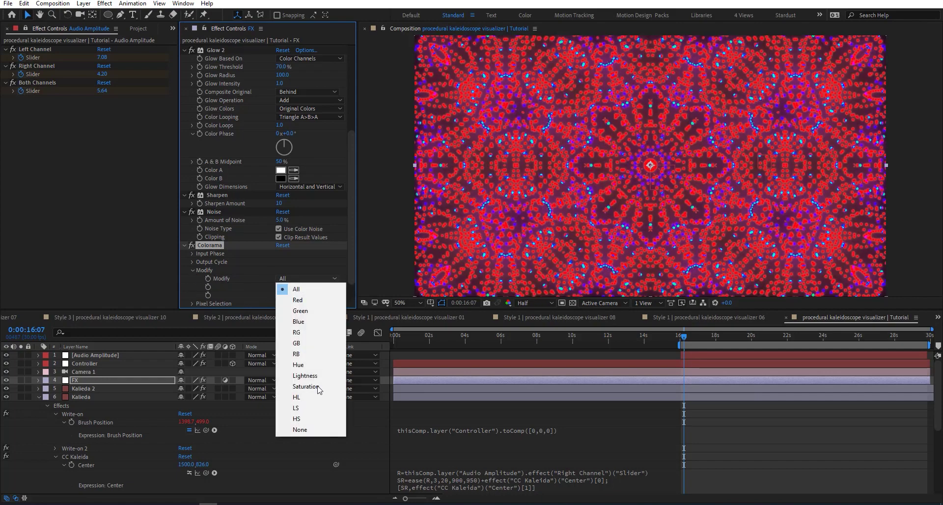
{"action": "left_click", "coordinate": [296, 419]}
Switch Colorama to the Fire preset palette and turn off Composite Over Layer
{"action": "left_click", "coordinate": [205, 263]}
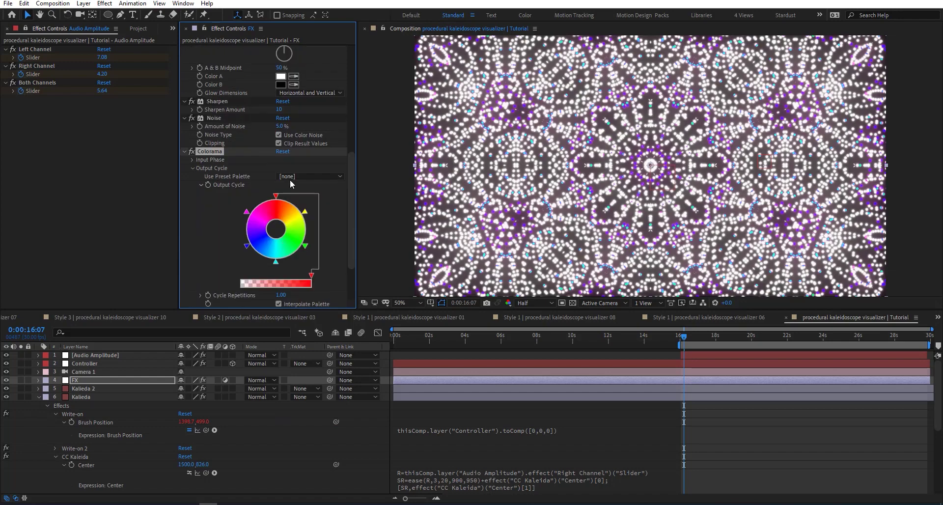
{"action": "left_click", "coordinate": [291, 177]}
{"action": "left_click", "coordinate": [327, 344]}
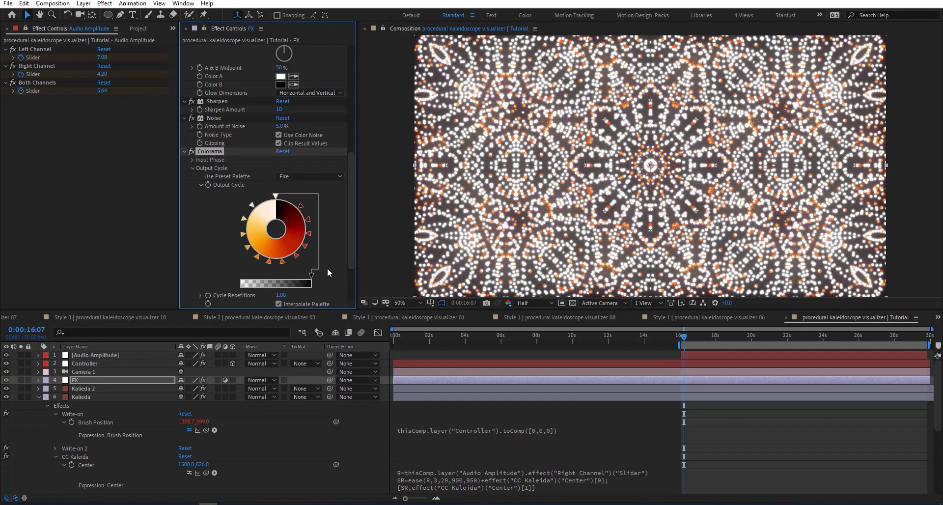
{"action": "scroll", "coordinate": [330, 272], "scroll_direction": "down", "scroll_amount": 3}
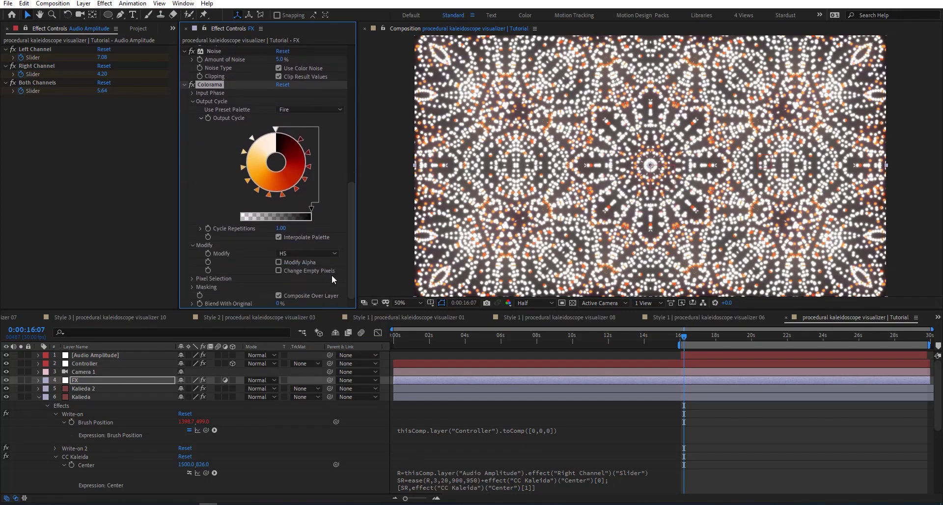
{"action": "left_click", "coordinate": [278, 295]}
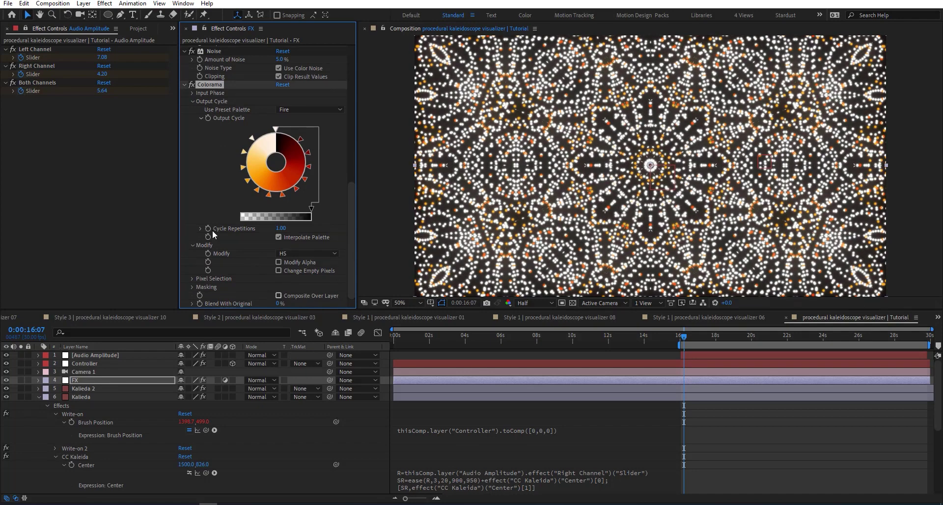
{"action": "scroll", "coordinate": [209, 176], "scroll_direction": "down", "scroll_amount": 10}
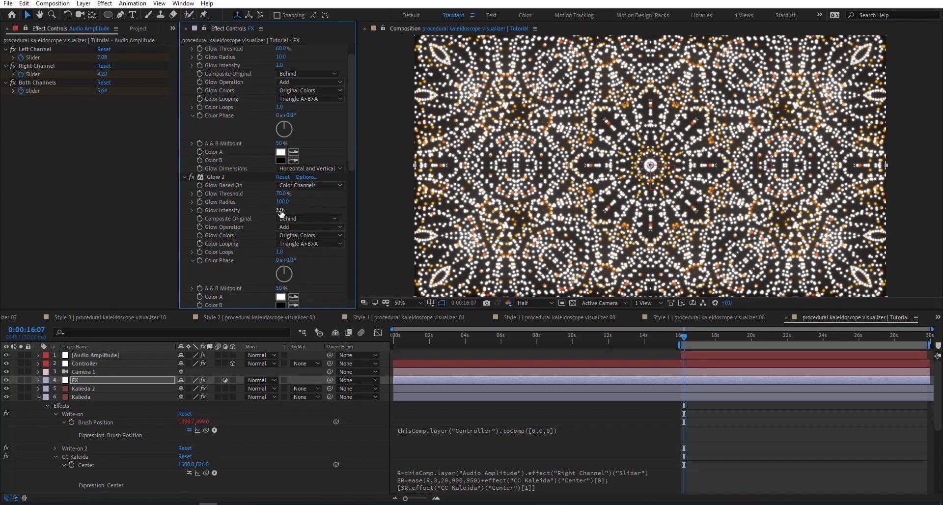
Set the second Glow's intensity to 0.5
{"action": "left_click", "coordinate": [281, 211]}
{"action": "left_click", "coordinate": [188, 186]}
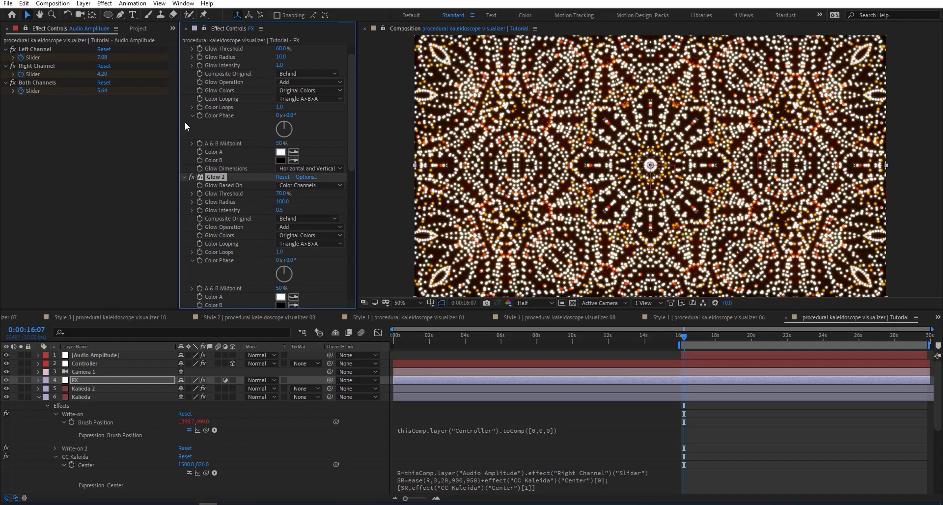
{"action": "left_click_drag", "start_coordinate": [760, 336], "coordinate": [810, 337]}
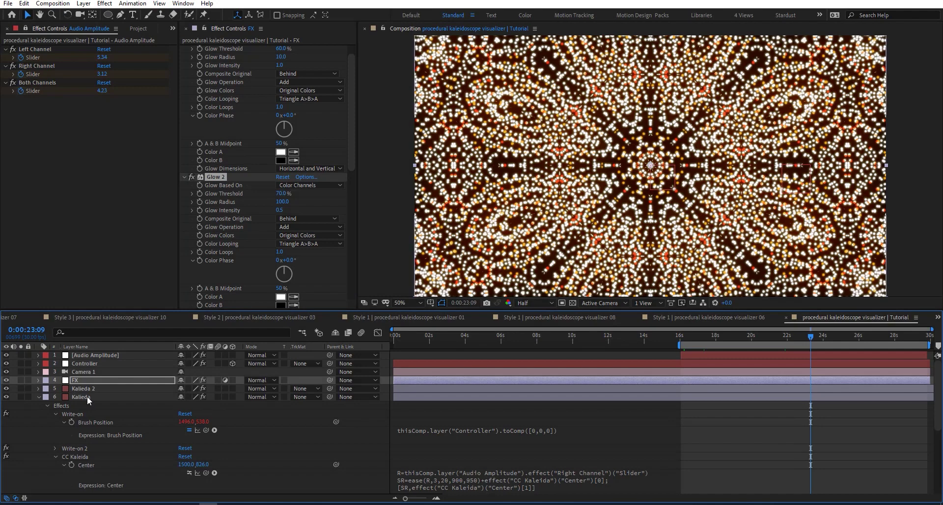
Give Kalieda's first Write-on brush 0.010 spacing and 20% hardness
{"action": "left_click", "coordinate": [87, 397]}
{"action": "left_click_drag", "start_coordinate": [291, 107], "coordinate": [275, 91]}
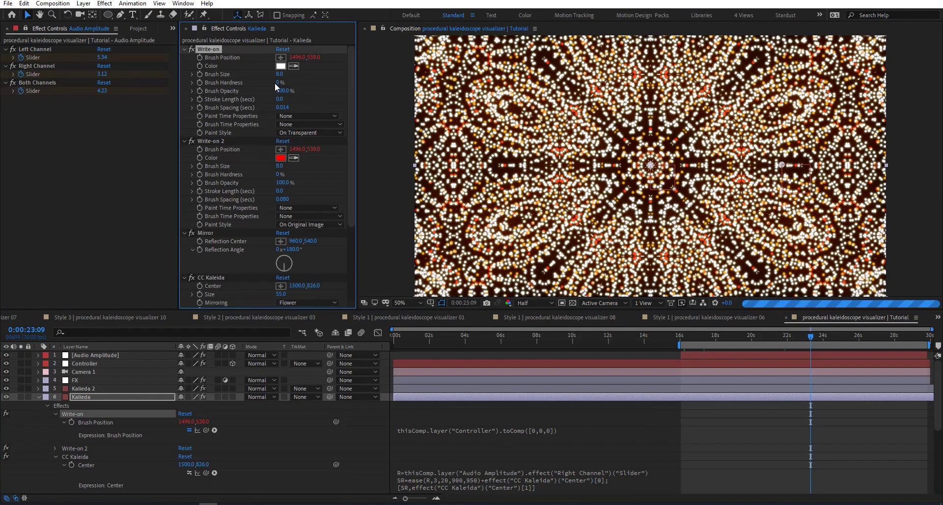
{"action": "left_click", "coordinate": [278, 82]}
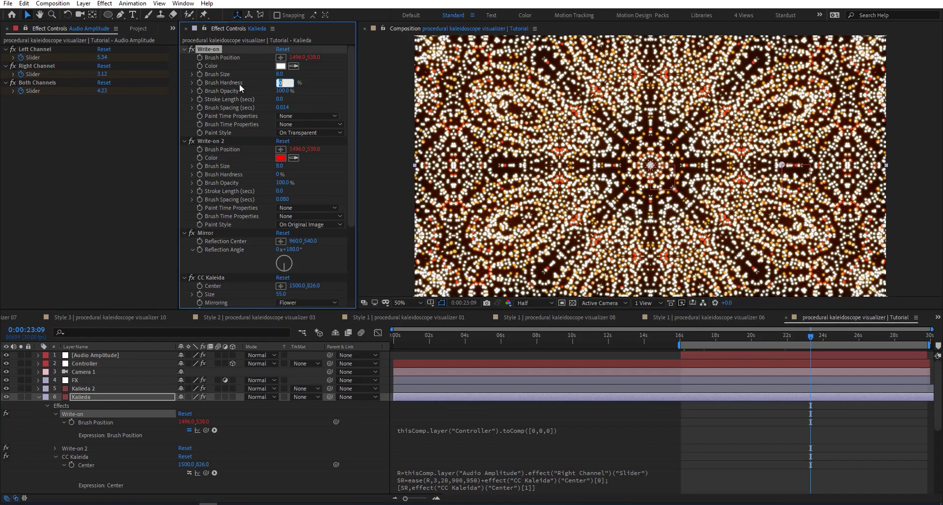
{"action": "type", "text": "20"}
{"action": "key", "text": "Return"}
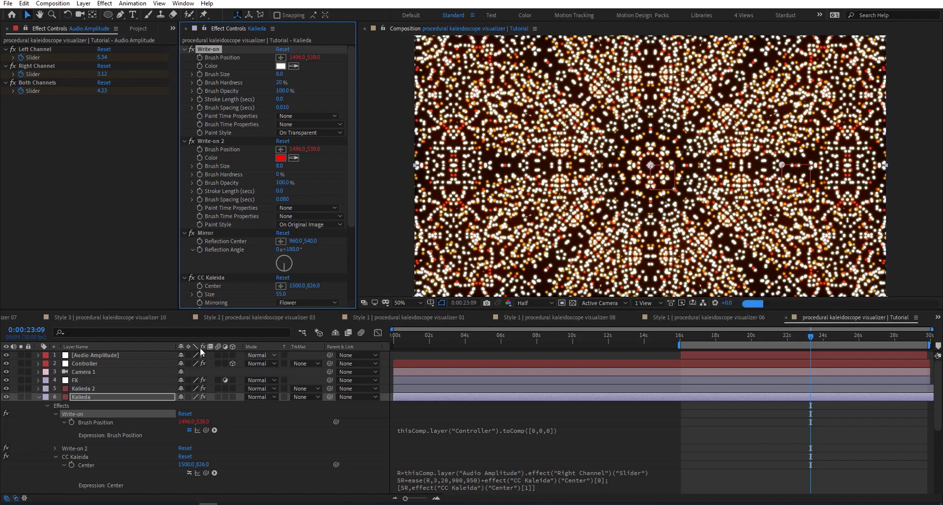
Apply Camera Lens Blur to the FX layer
{"action": "left_click", "coordinate": [106, 380]}
{"action": "key", "text": "ctrl+space"}
{"action": "type", "text": "camera"}
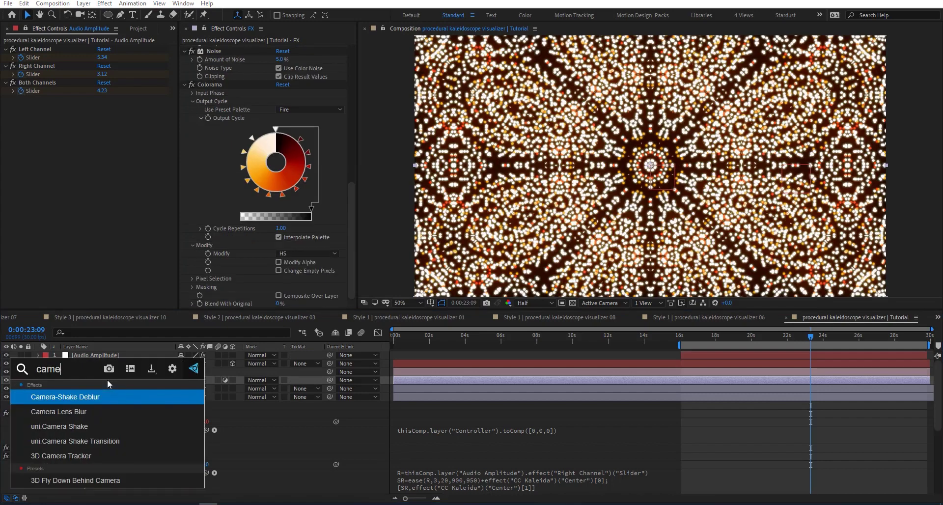
{"action": "key", "text": "Down"}
{"action": "key", "text": "Return"}
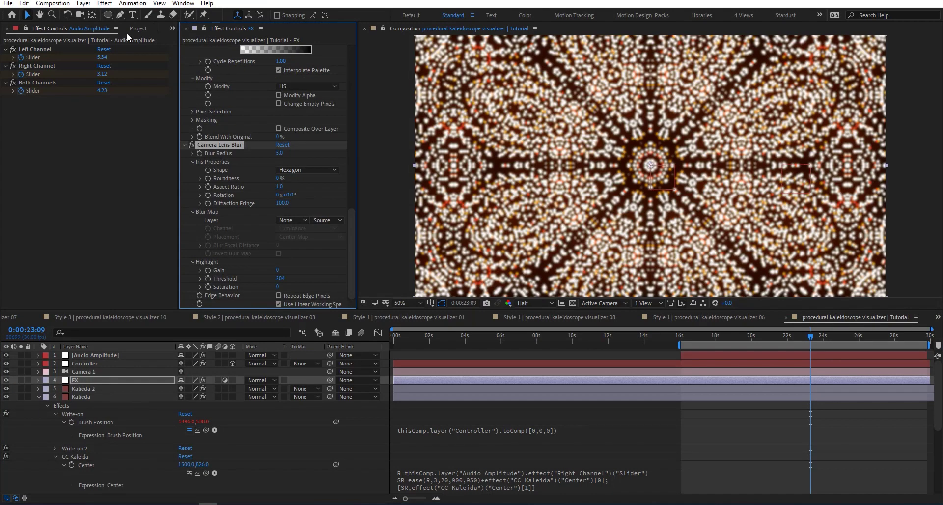
Draw a tilted elliptical mask over the composition on the FX layer
{"action": "left_click", "coordinate": [110, 15]}
{"action": "left_click_drag", "start_coordinate": [495, 84], "coordinate": [860, 249]}
{"action": "left_click_drag", "start_coordinate": [679, 89], "coordinate": [609, 91]}
{"action": "left_click_drag", "start_coordinate": [659, 247], "coordinate": [713, 255]}
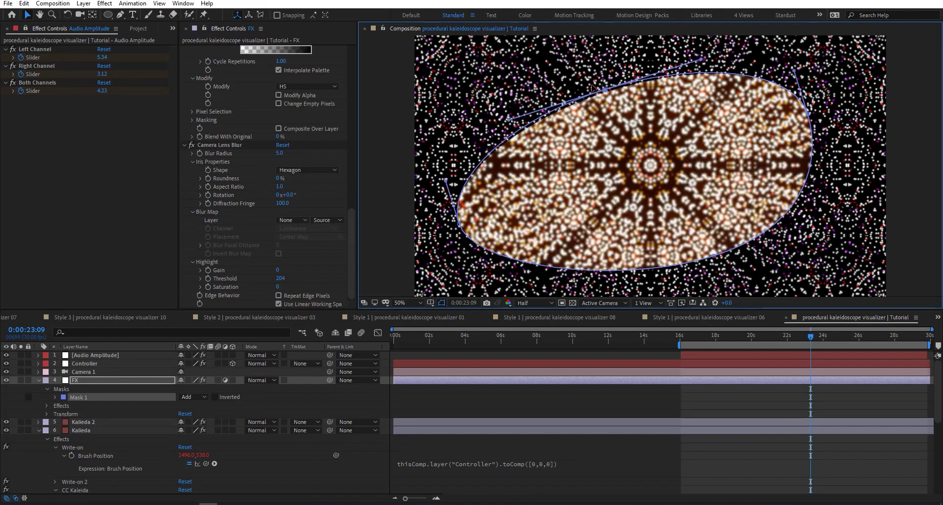
Set Camera Lens Blur's compositing Mask Reference to Mask 1
{"action": "left_click", "coordinate": [80, 381]}
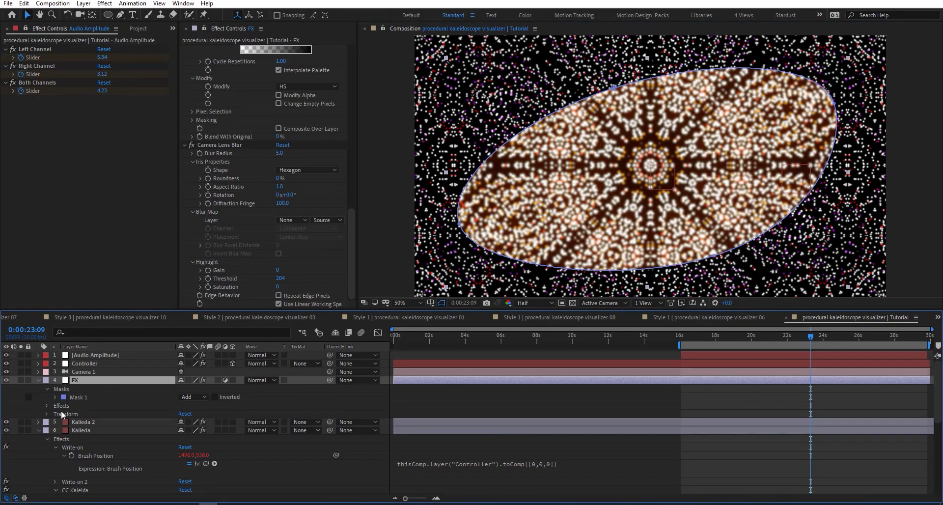
{"action": "key", "text": "e"}
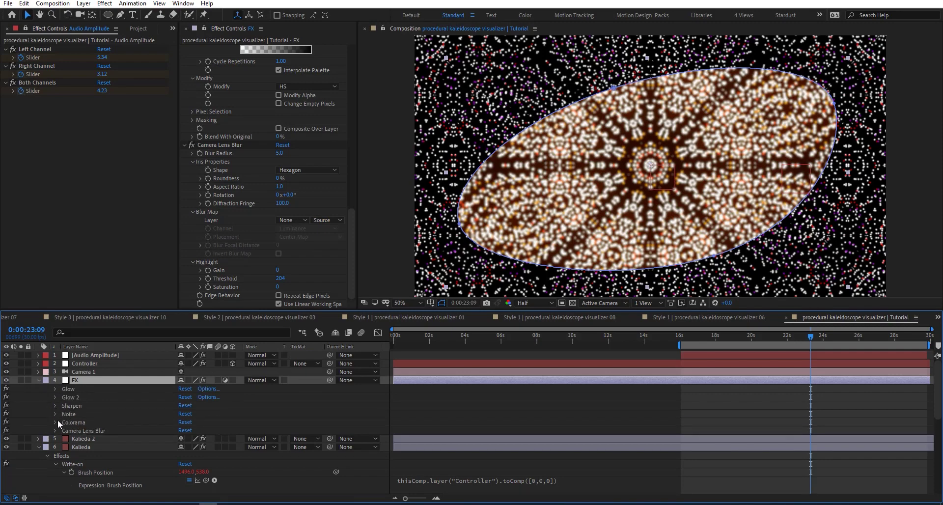
{"action": "left_click", "coordinate": [55, 430]}
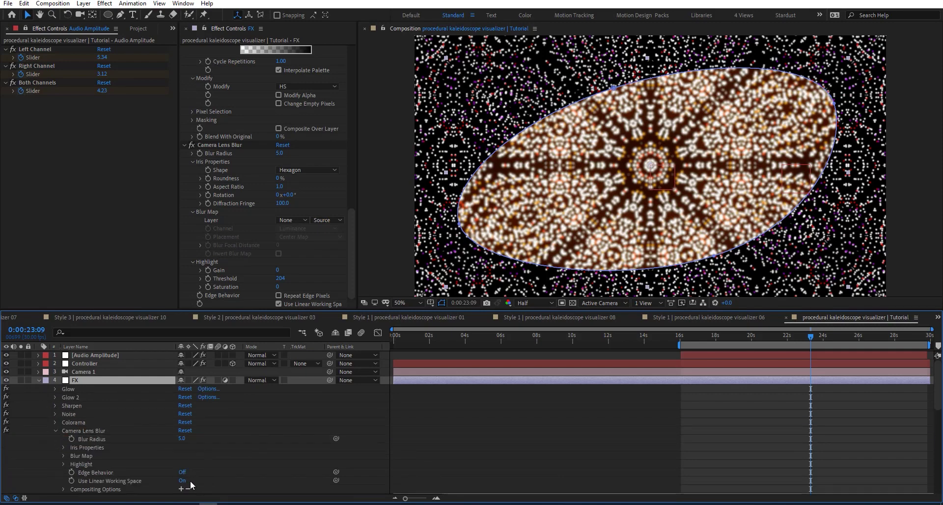
{"action": "left_click", "coordinate": [65, 489]}
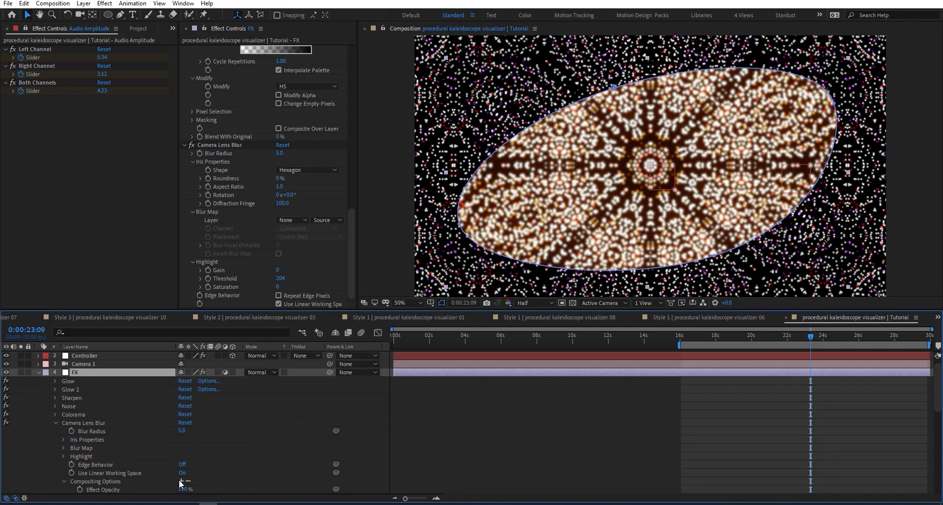
{"action": "left_click", "coordinate": [181, 480]}
{"action": "left_click", "coordinate": [209, 489]}
{"action": "left_click", "coordinate": [200, 480]}
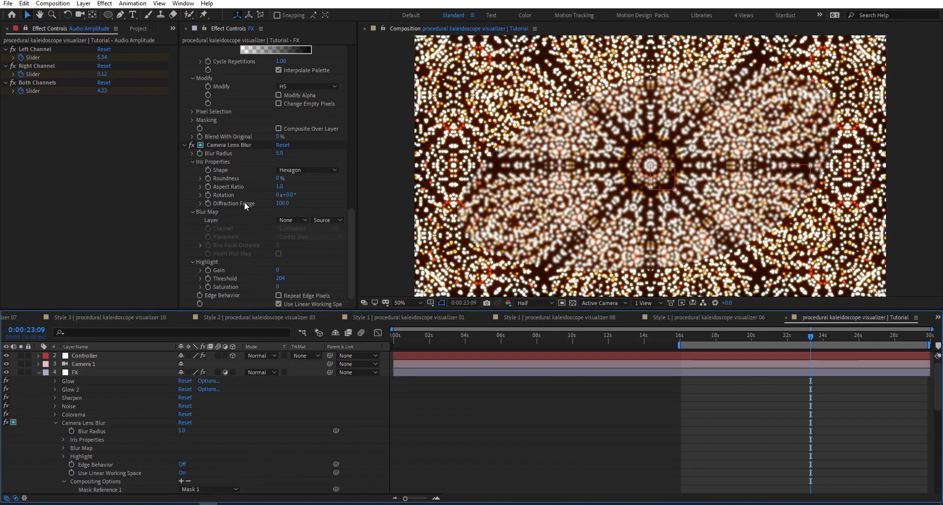
Invert Mask 1 on the FX layer and feather it by 258 pixels
{"action": "left_click", "coordinate": [120, 372]}
{"action": "key", "text": "m"}
{"action": "left_click", "coordinate": [214, 380]}
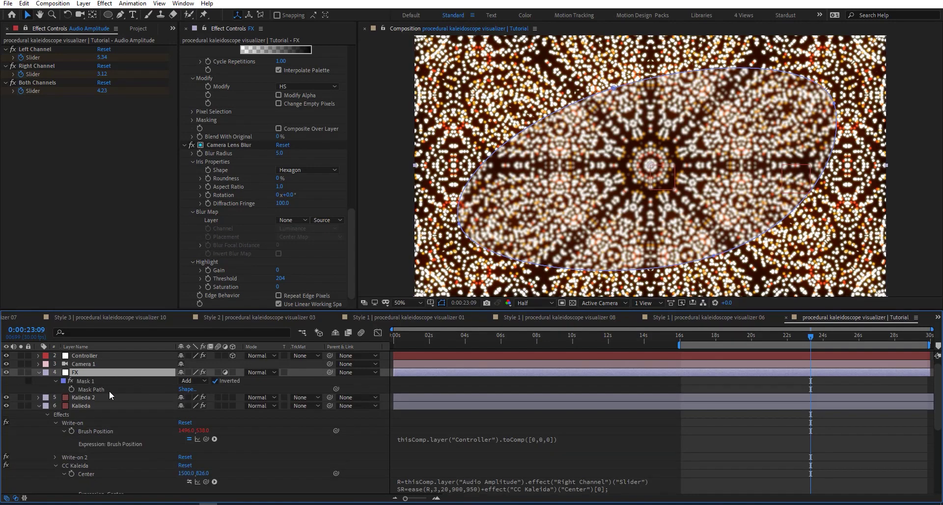
{"action": "key", "text": "m"}
{"action": "key", "text": "m"}
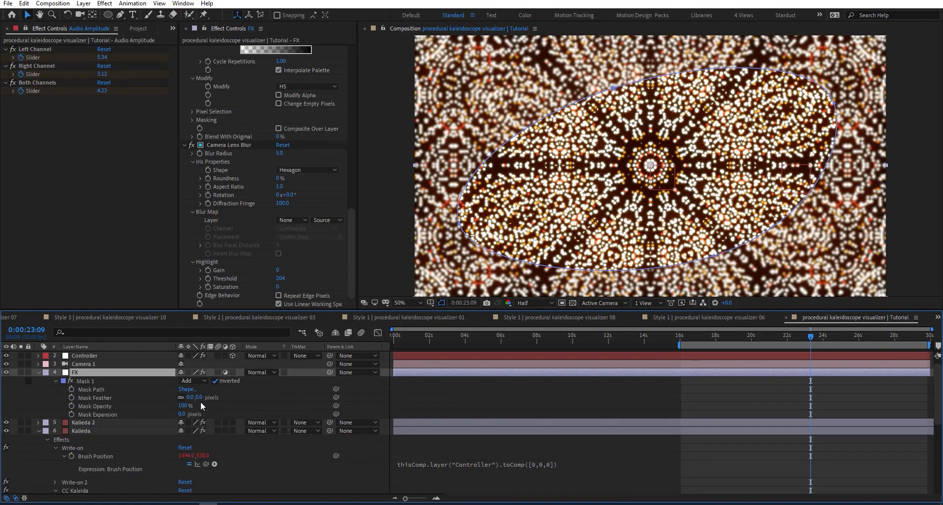
{"action": "left_click_drag", "start_coordinate": [198, 397], "coordinate": [310, 393]}
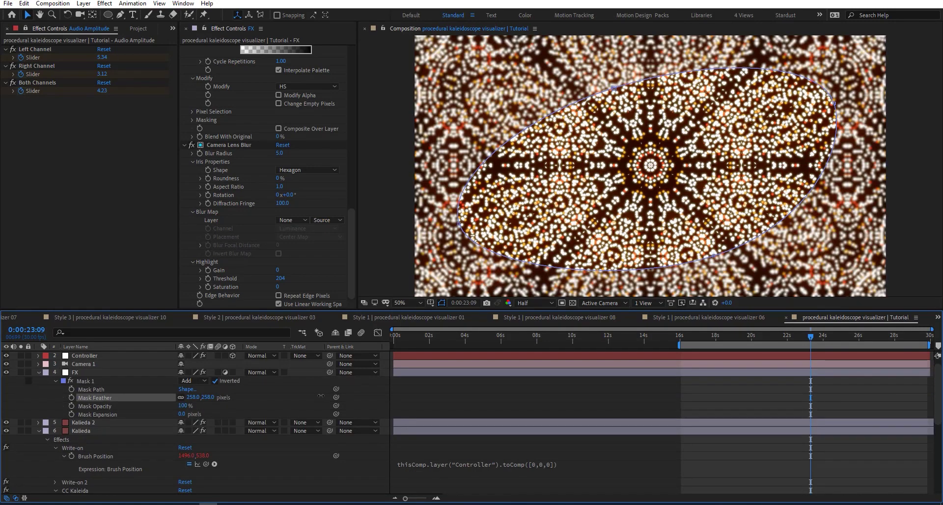
Move Camera Lens Blur up above Noise in the FX effect stack
{"action": "left_click", "coordinate": [295, 372]}
{"action": "scroll", "coordinate": [229, 168], "scroll_direction": "up", "scroll_amount": 3}
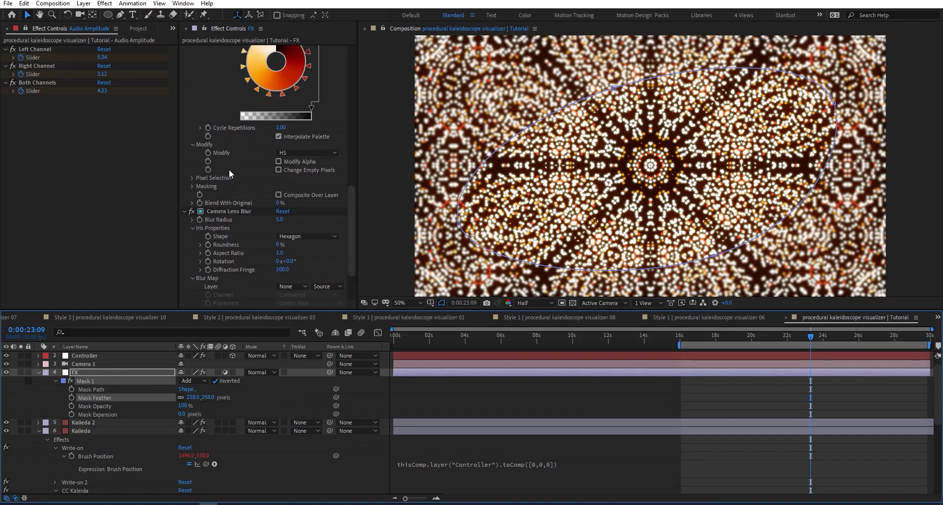
{"action": "left_click", "coordinate": [184, 211], "text": "ctrl"}
{"action": "left_click_drag", "start_coordinate": [228, 91], "coordinate": [228, 71]}
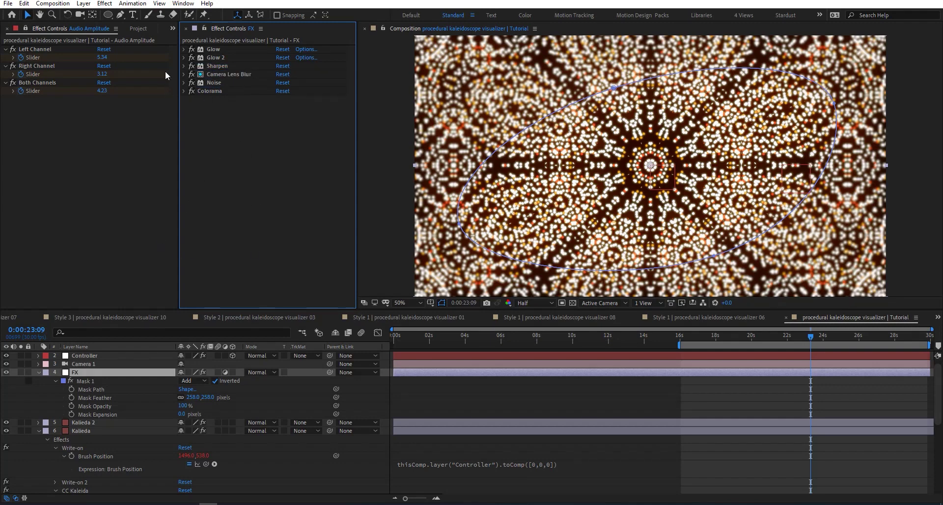
Set Colorama's preset palette to Carribean after briefly trying Deep Ocean
{"action": "left_click", "coordinate": [182, 91]}
{"action": "left_click", "coordinate": [314, 105]}
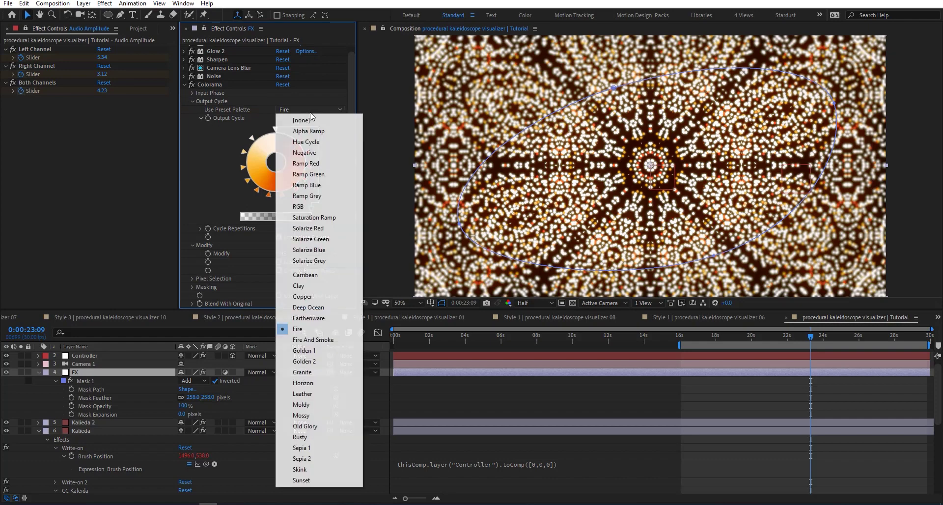
{"action": "left_click", "coordinate": [322, 307]}
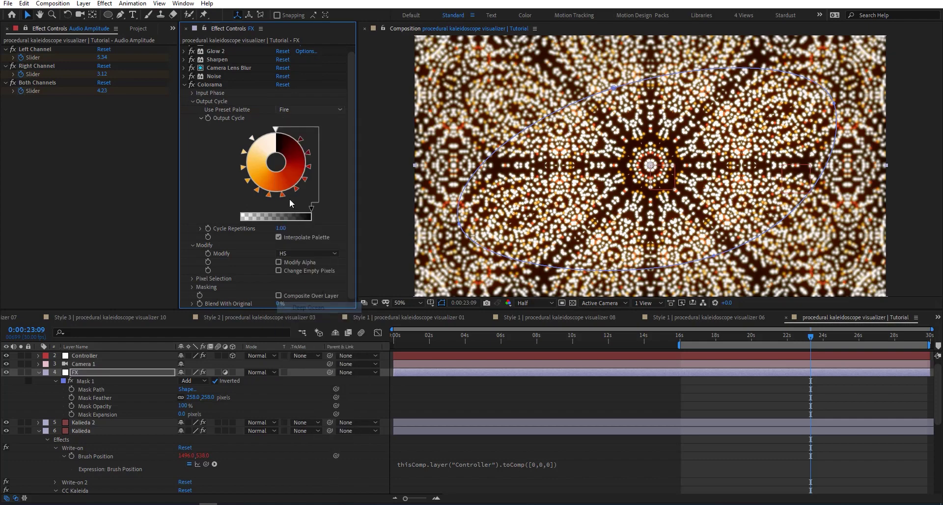
{"action": "left_click", "coordinate": [294, 108]}
{"action": "left_click", "coordinate": [325, 277]}
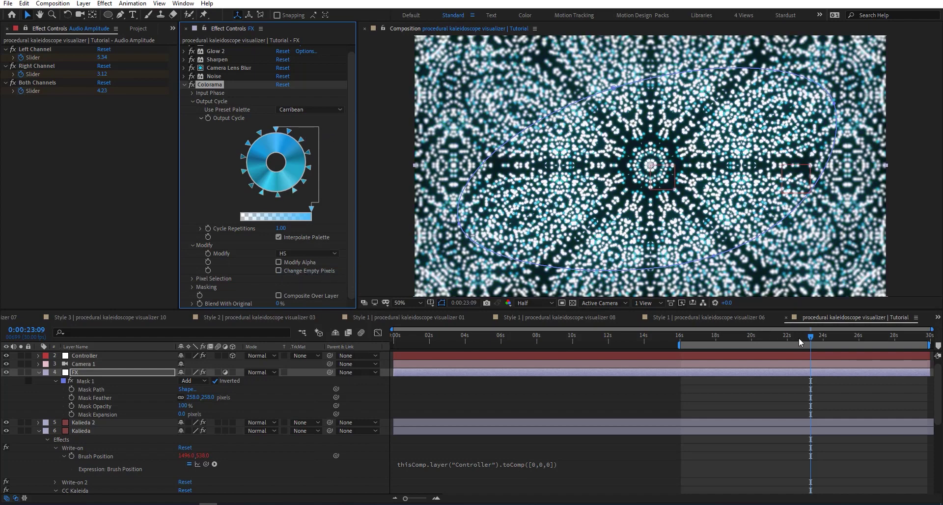
{"action": "left_click_drag", "start_coordinate": [798, 338], "coordinate": [734, 341]}
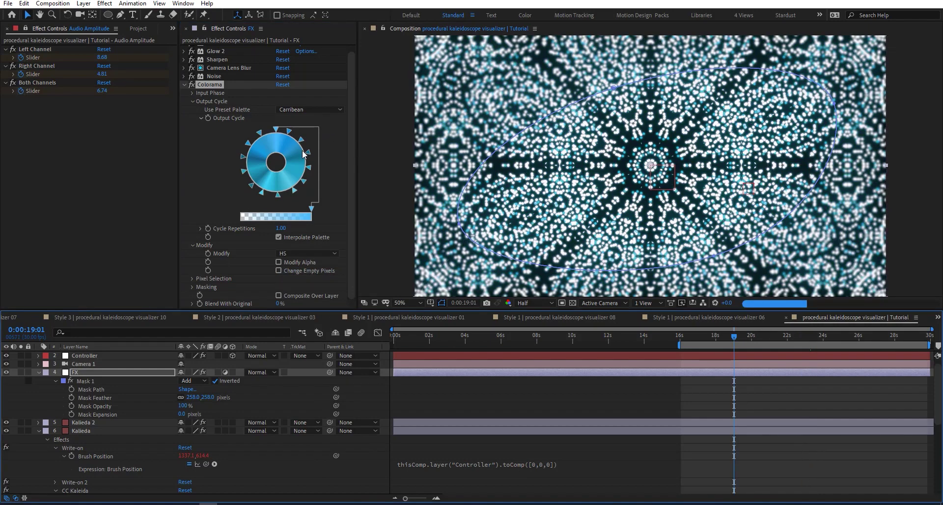
Set Camera Lens Blur to radius 10, diffraction fringe 500 and highlight gain 50
{"action": "left_click", "coordinate": [218, 63]}
{"action": "left_click", "coordinate": [189, 69]}
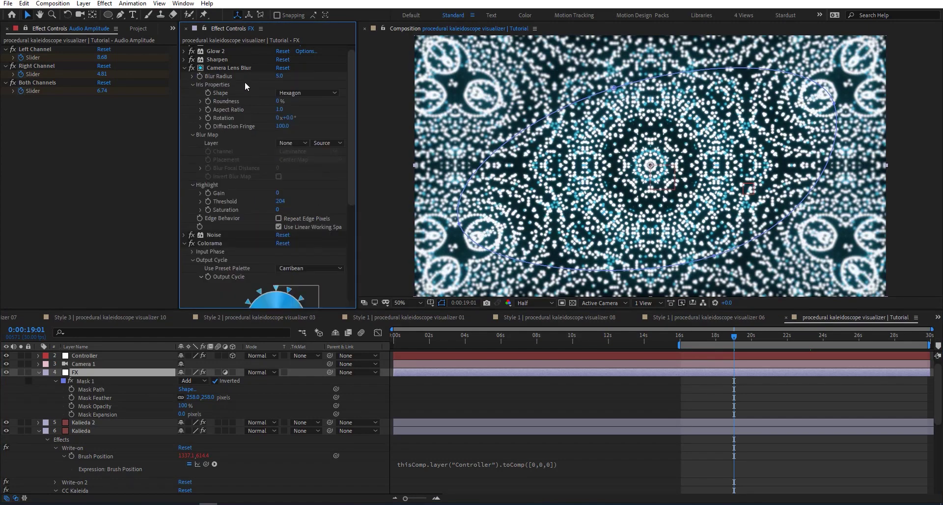
{"action": "left_click", "coordinate": [279, 76]}
{"action": "type", "text": "10"}
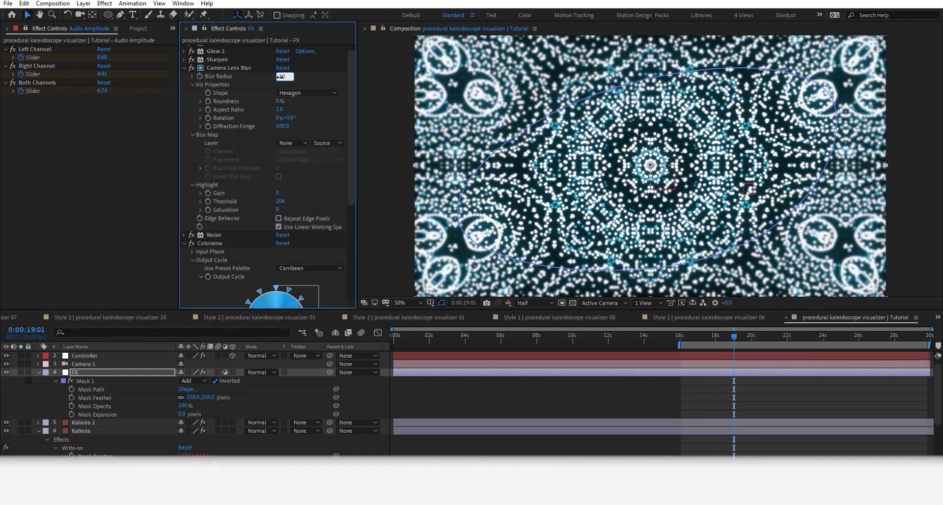
{"action": "key", "text": "Return"}
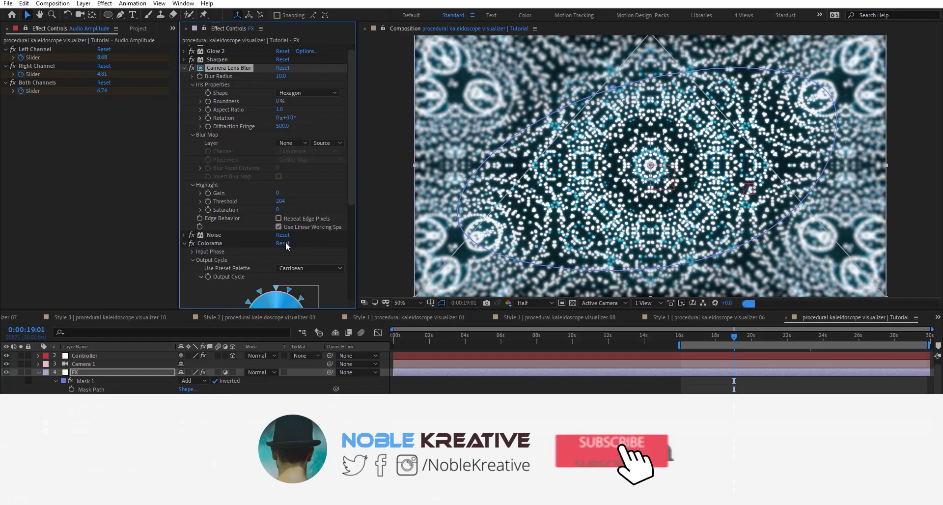
{"action": "left_click_drag", "start_coordinate": [411, 132], "coordinate": [423, 185]}
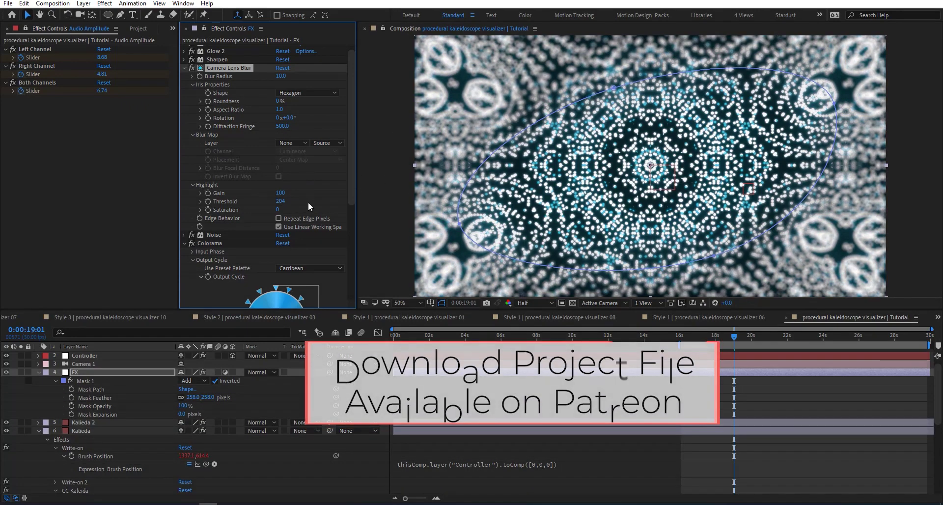
{"action": "left_click", "coordinate": [280, 192]}
{"action": "type", "text": "30"}
{"action": "key", "text": "Return"}
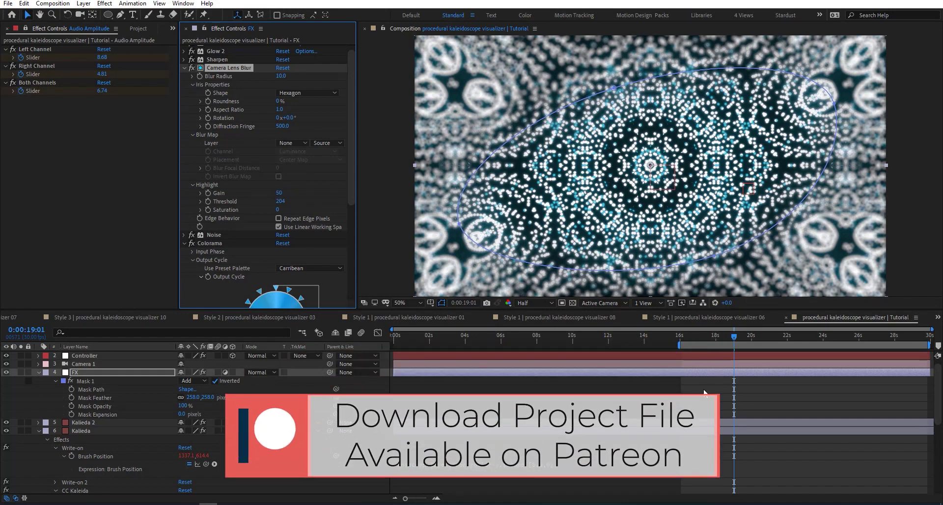
Collapse the layers and preview the animation from near the work area start
{"action": "left_click", "coordinate": [841, 336]}
{"action": "left_click", "coordinate": [39, 372]}
{"action": "left_click", "coordinate": [41, 388]}
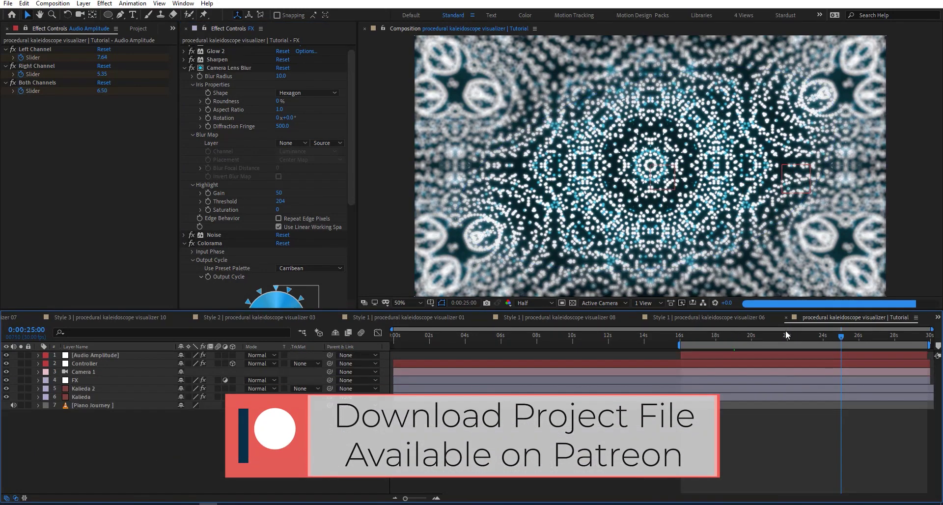
{"action": "left_click", "coordinate": [699, 336]}
{"action": "key", "text": "space"}
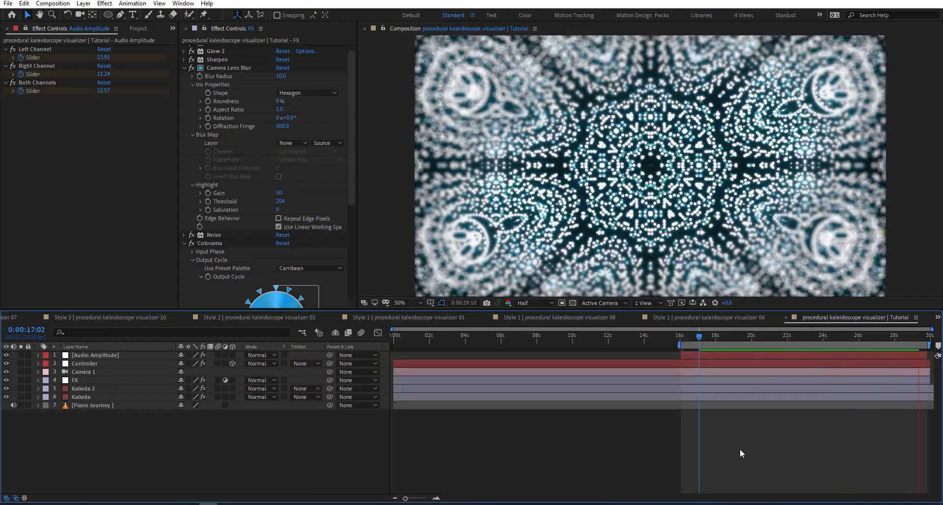
{"action": "key", "text": "KP_4"}
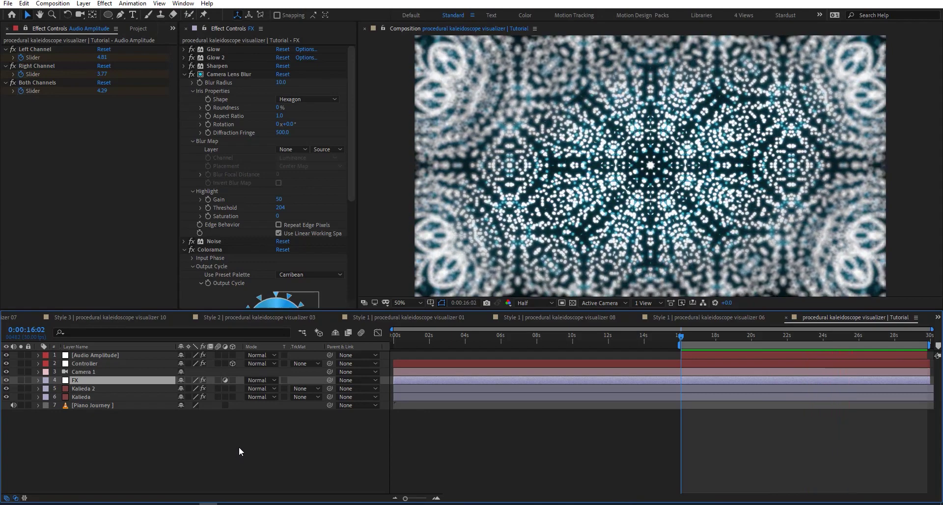
Stop the preview and apply CC Radial Fast Blur to the Kalieda 2 layer
{"action": "key", "text": "space"}
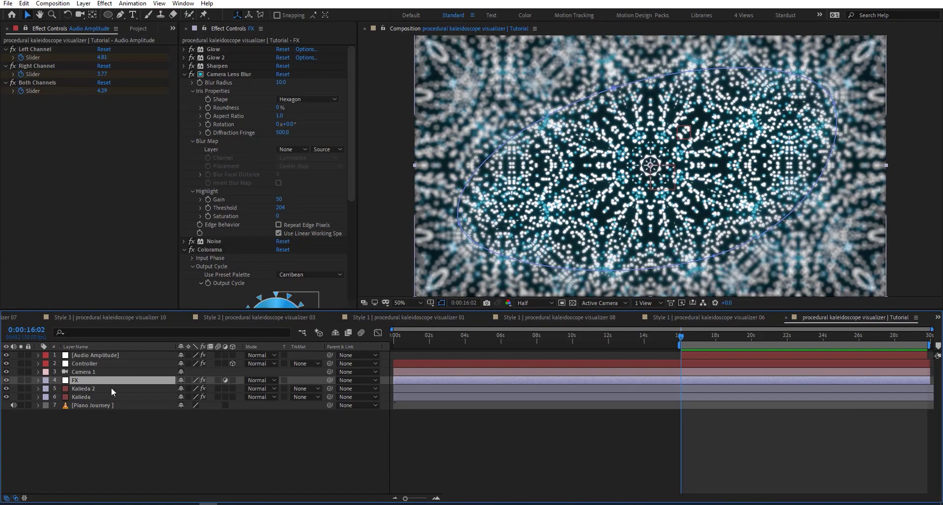
{"action": "left_click", "coordinate": [109, 388]}
{"action": "key", "text": "ctrl+space"}
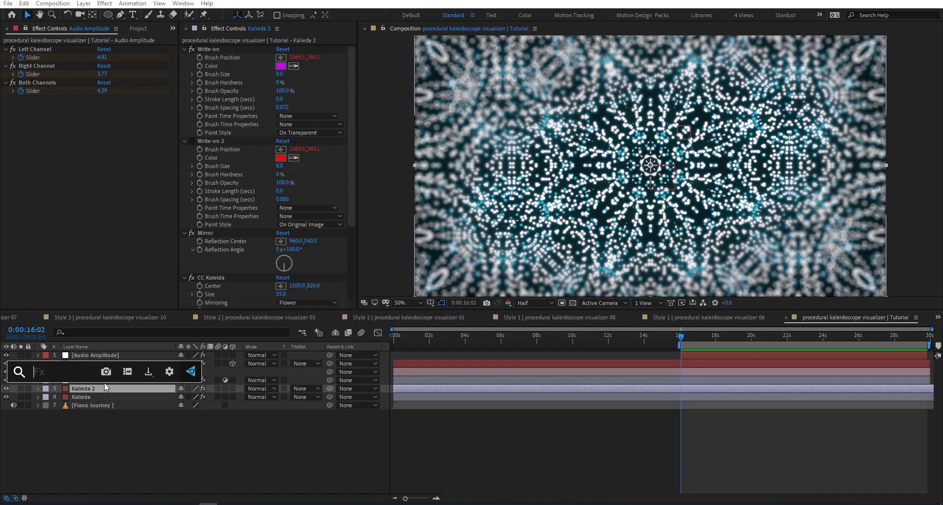
{"action": "type", "text": "rad fa"}
{"action": "key", "text": "Down"}
{"action": "key", "text": "Return"}
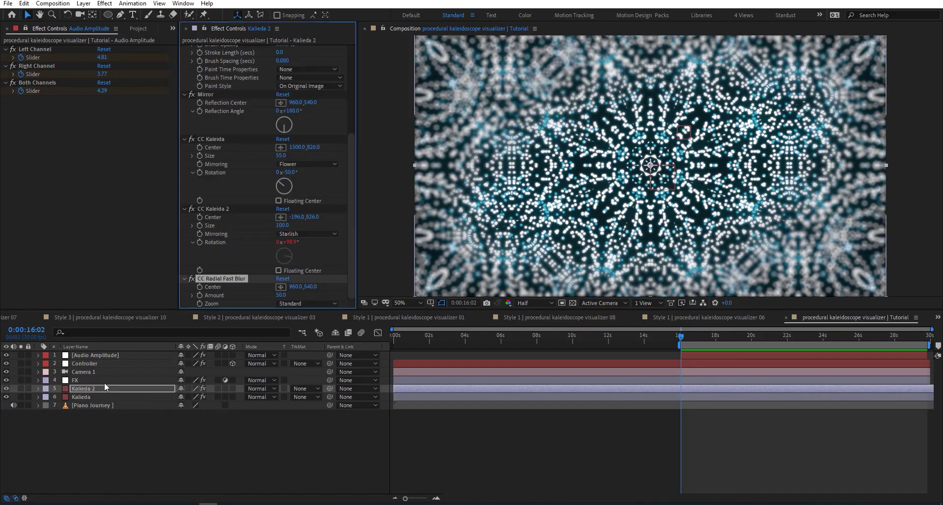
At 0:00:20:29, set the radial blur's Zoom mode to Brightest
{"action": "key", "text": "period"}
{"action": "key", "text": "period"}
{"action": "key", "text": "period"}
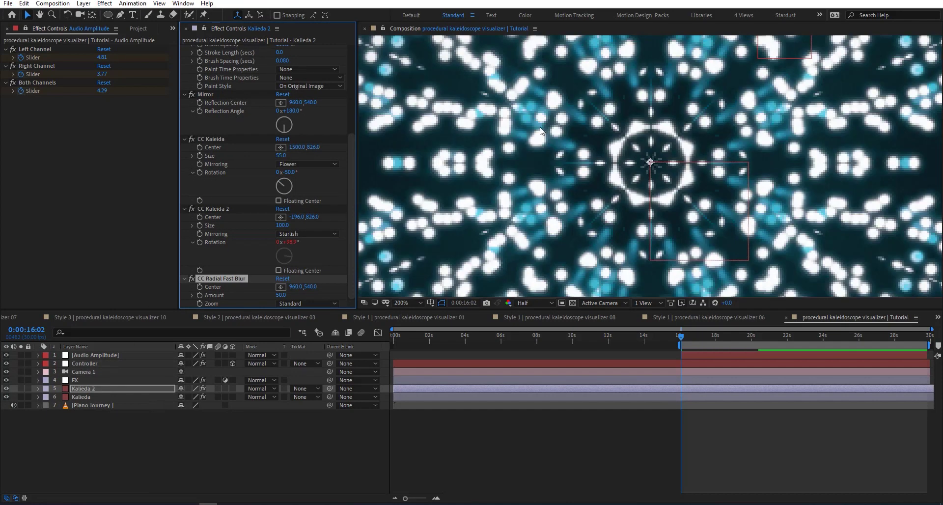
{"action": "key", "text": "comma"}
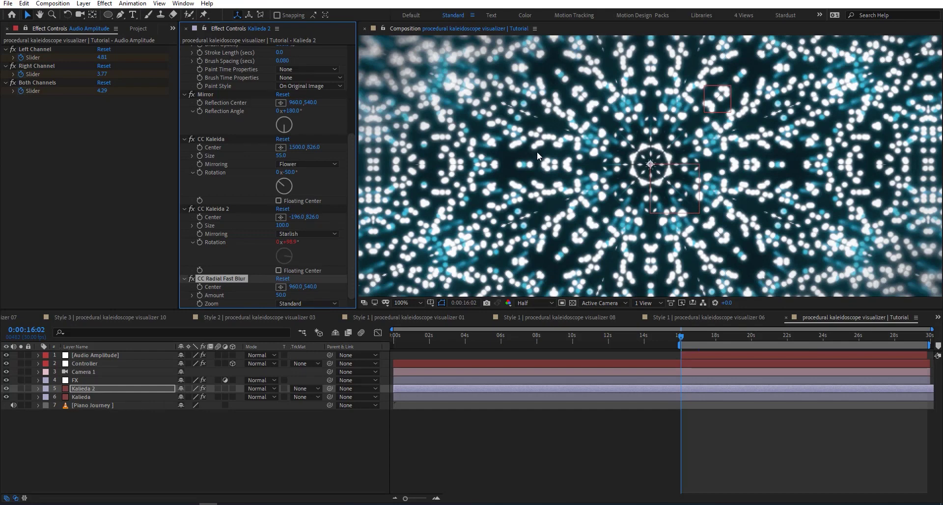
{"action": "key", "text": "comma"}
{"action": "left_click", "coordinate": [768, 339]}
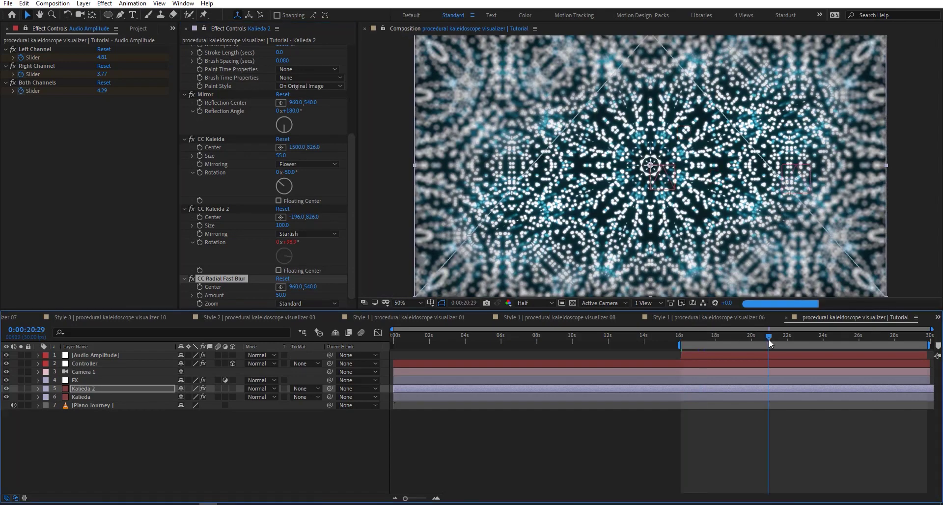
{"action": "left_click", "coordinate": [308, 304]}
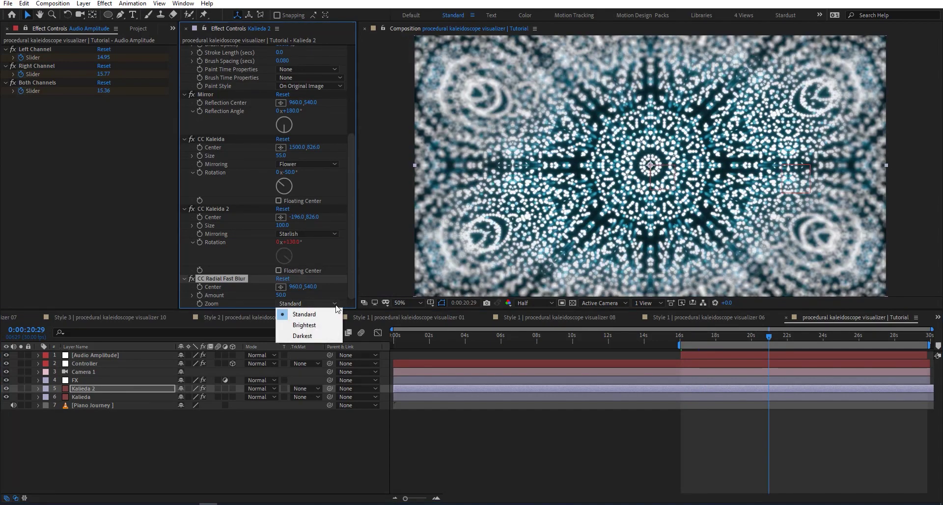
{"action": "left_click", "coordinate": [304, 324]}
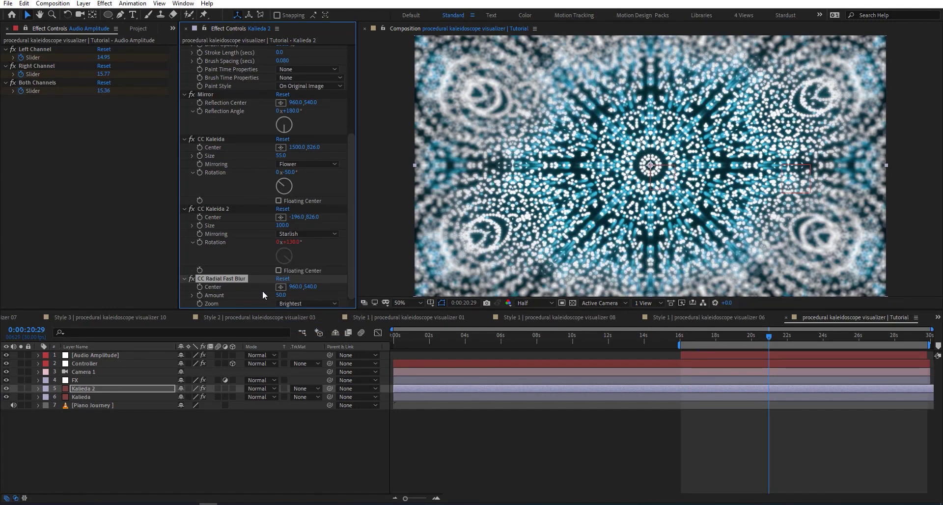
Drive the blur Amount with ease(B,2,10,0,25) on the Both Channels slider, base Amount 0
{"action": "left_click", "coordinate": [199, 295], "text": "alt"}
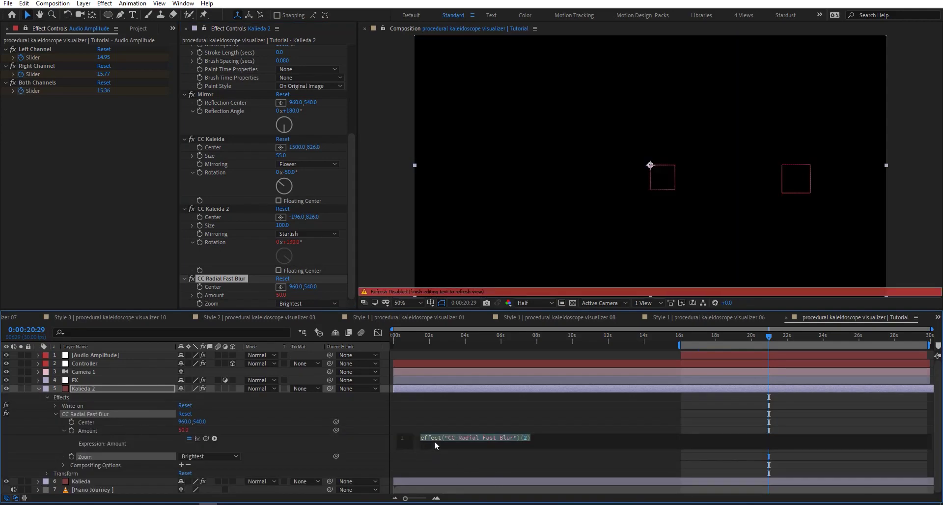
{"action": "type", "text": "B="}
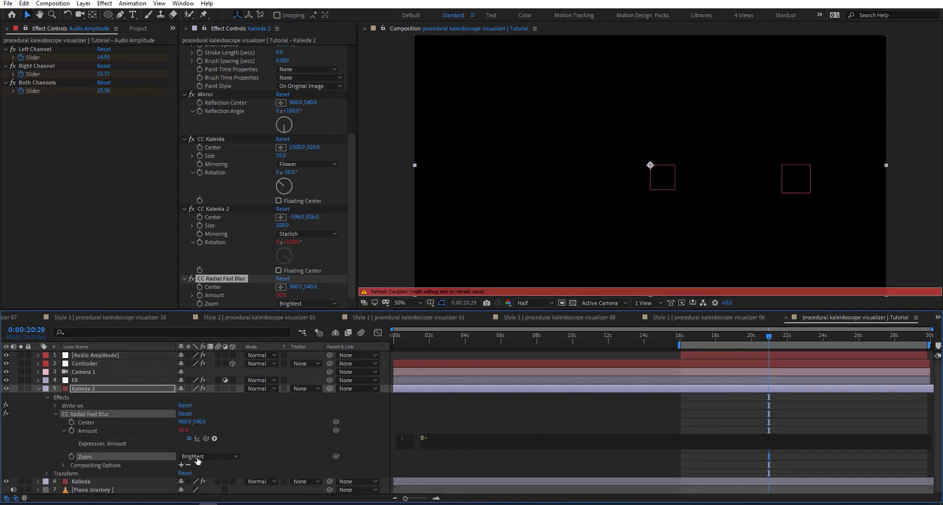
{"action": "left_click_drag", "start_coordinate": [206, 438], "coordinate": [41, 91]}
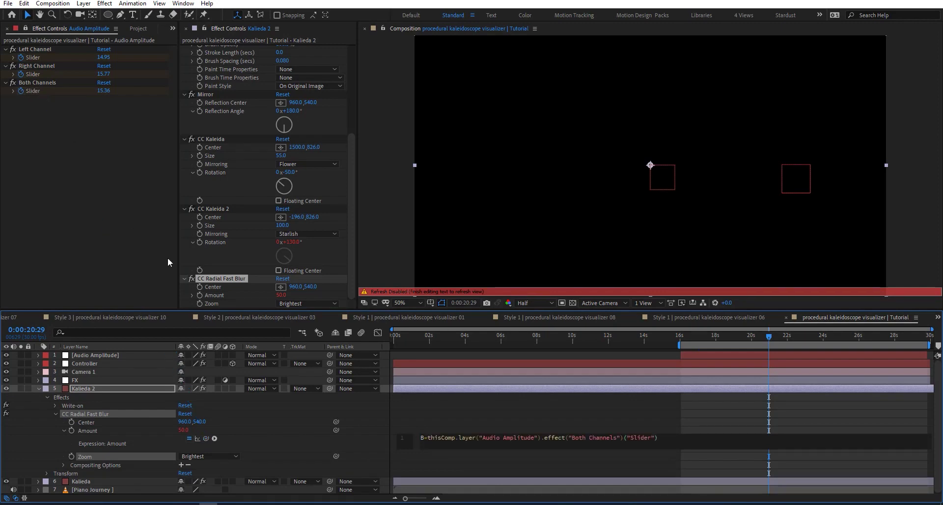
{"action": "type", "text": "ease()B,2,10,0,25)+"}
{"action": "left_click_drag", "start_coordinate": [206, 438], "coordinate": [93, 431]}
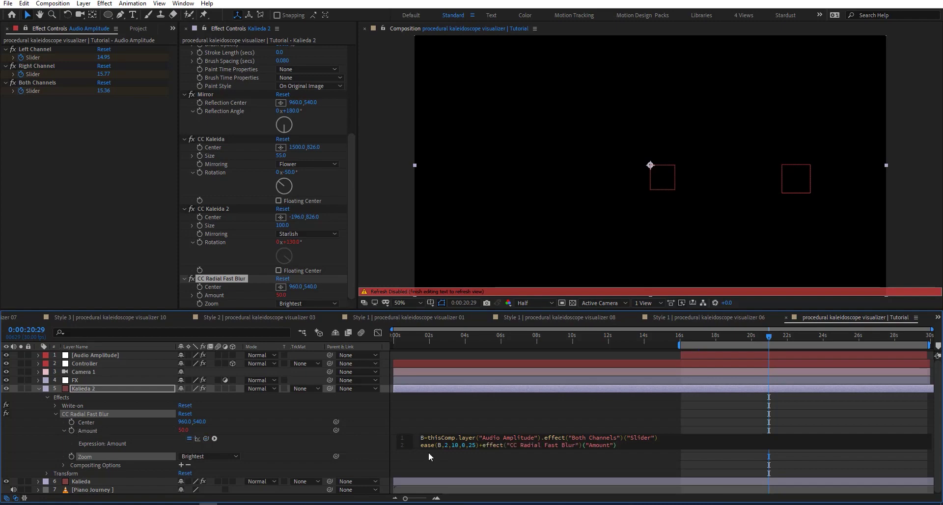
{"action": "left_click", "coordinate": [343, 423]}
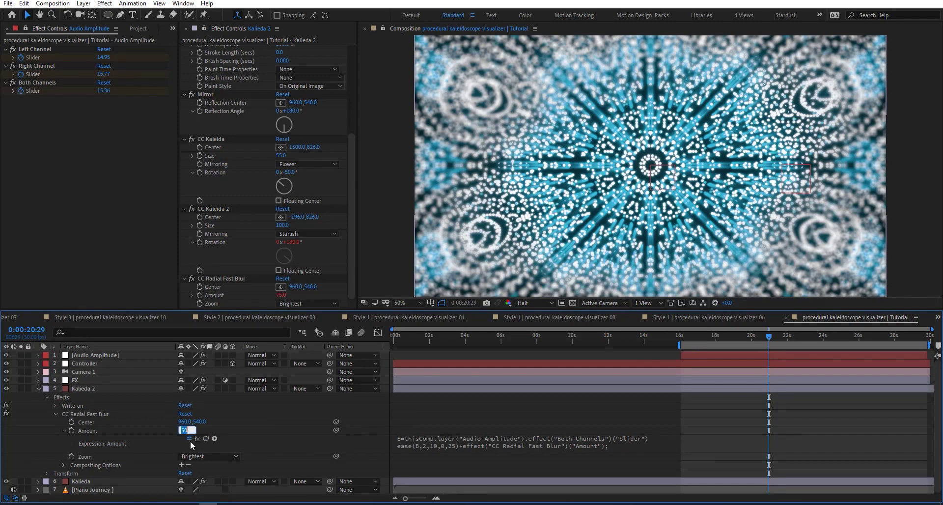
{"action": "type", "text": "0"}
{"action": "key", "text": "Return"}
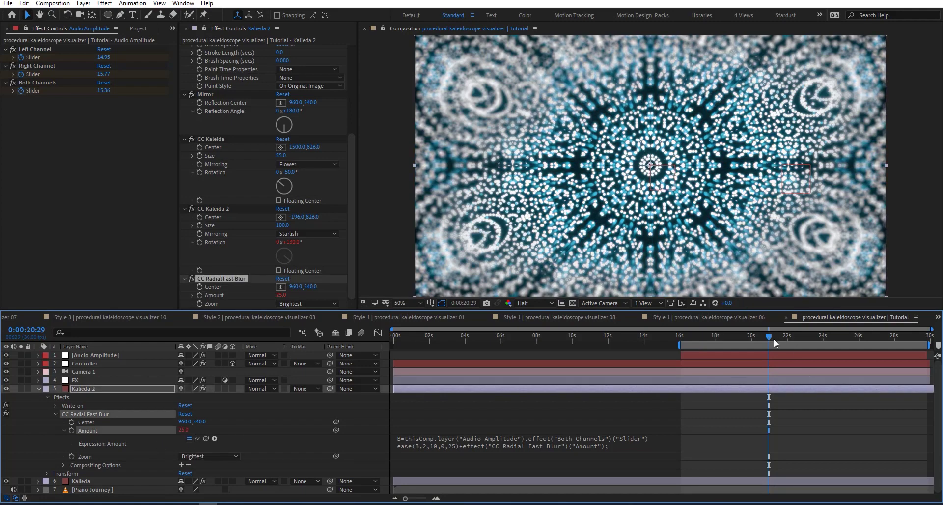
{"action": "left_click_drag", "start_coordinate": [774, 338], "coordinate": [819, 342]}
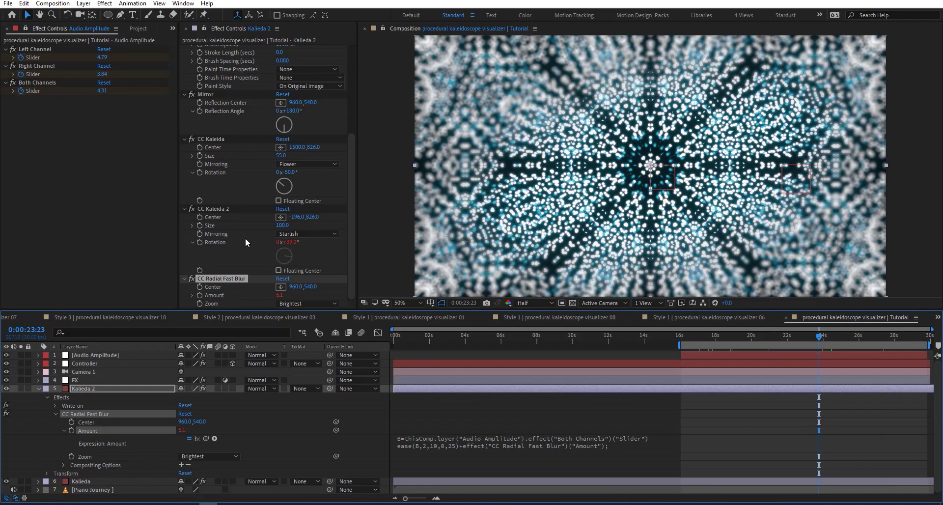
On the FX layer, set Colorama's preset palette to Fire and enable Composite Over Layer
{"action": "left_click", "coordinate": [82, 381]}
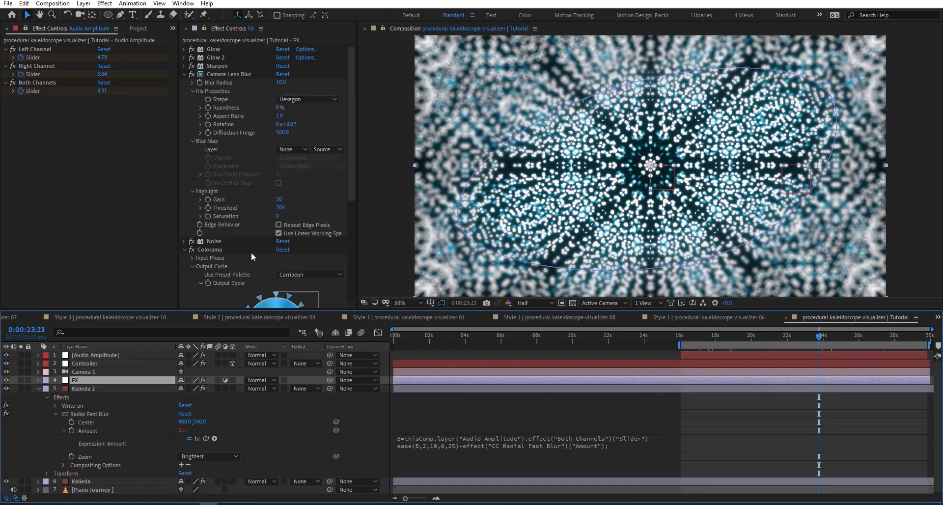
{"action": "scroll", "coordinate": [251, 252], "scroll_direction": "down", "scroll_amount": 5}
{"action": "left_click", "coordinate": [336, 186]}
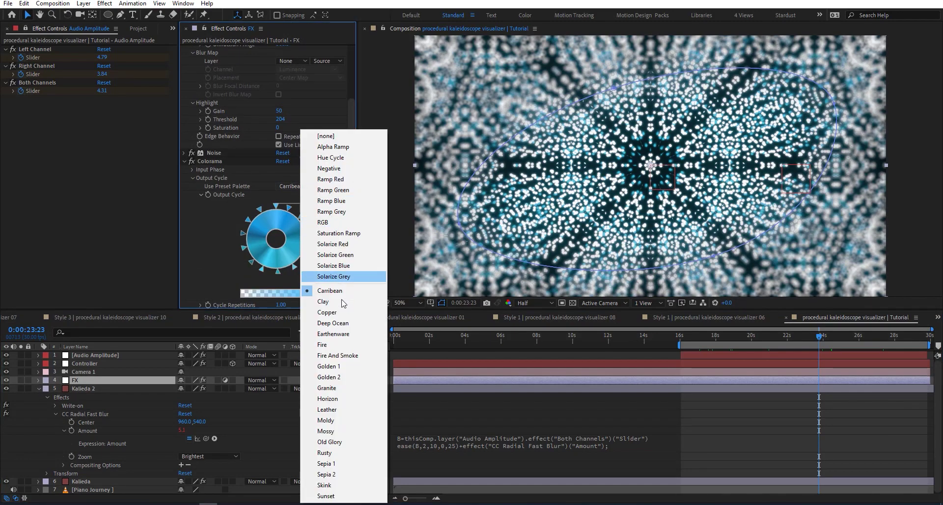
{"action": "left_click", "coordinate": [343, 345]}
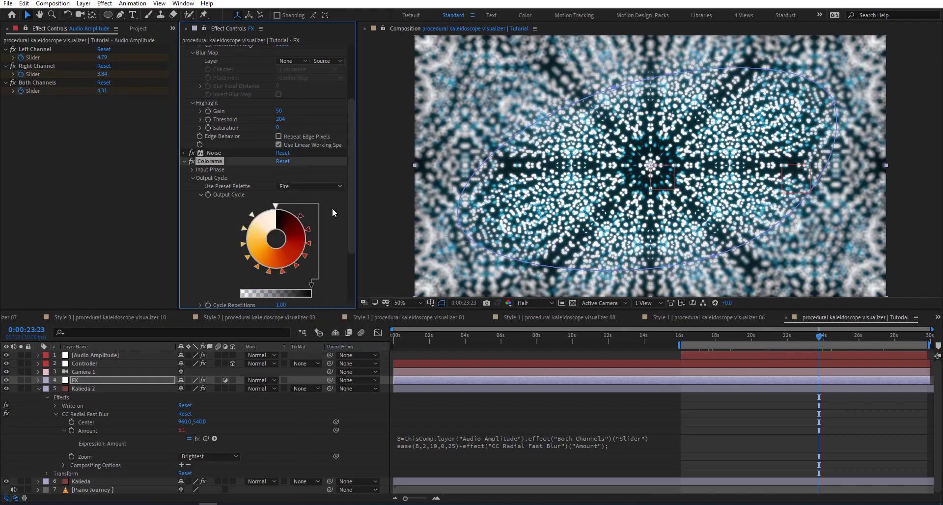
{"action": "scroll", "coordinate": [331, 246], "scroll_direction": "down", "scroll_amount": 3}
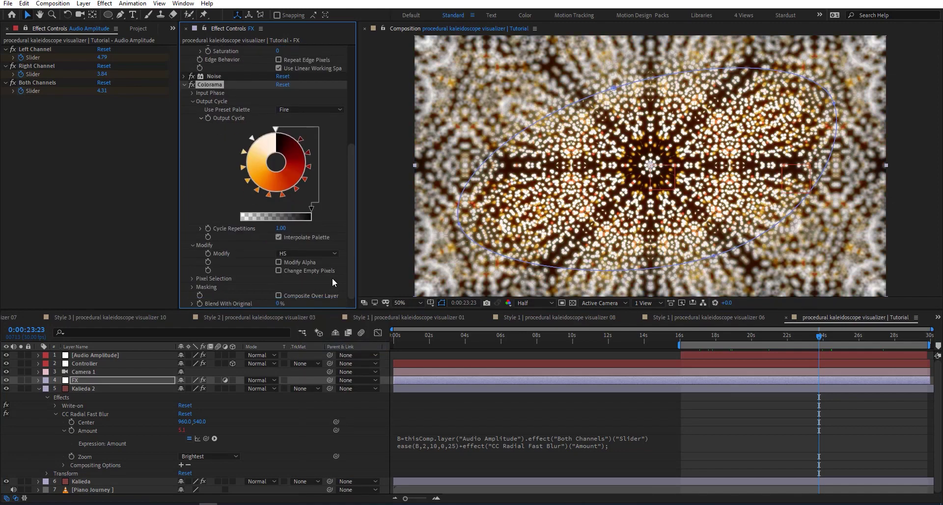
{"action": "left_click", "coordinate": [303, 295]}
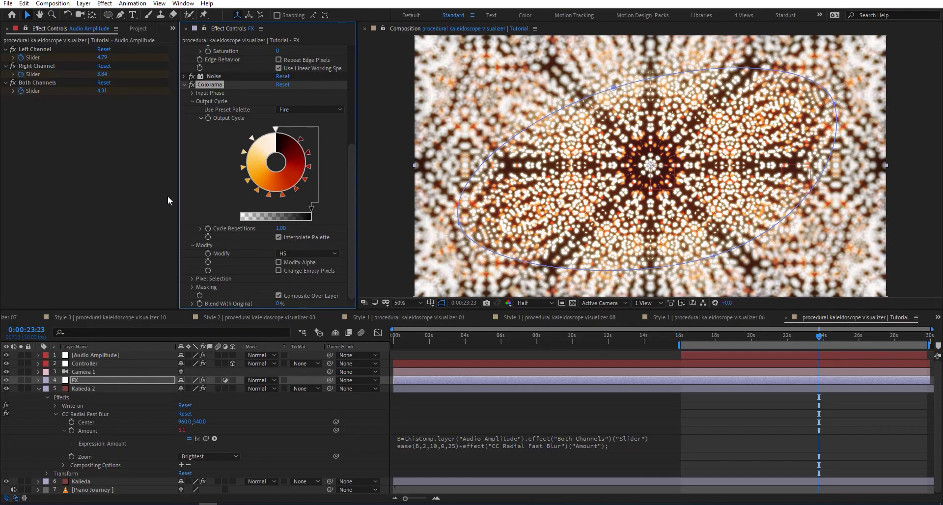
Set Glow 2's radius to 124 and the first Glow's intensity to 0.5, keeping radius 10
{"action": "scroll", "coordinate": [232, 178], "scroll_direction": "up", "scroll_amount": 5}
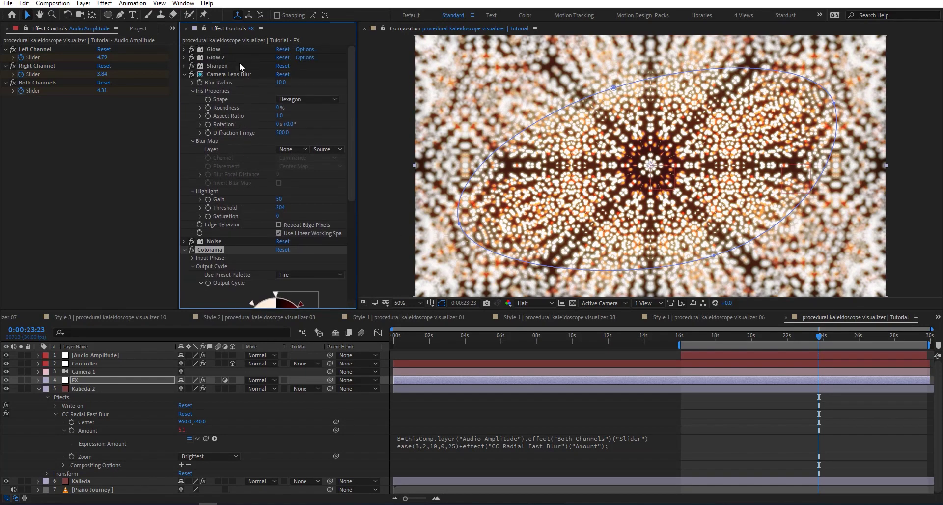
{"action": "left_click", "coordinate": [184, 57]}
{"action": "left_click_drag", "start_coordinate": [282, 82], "coordinate": [294, 82]}
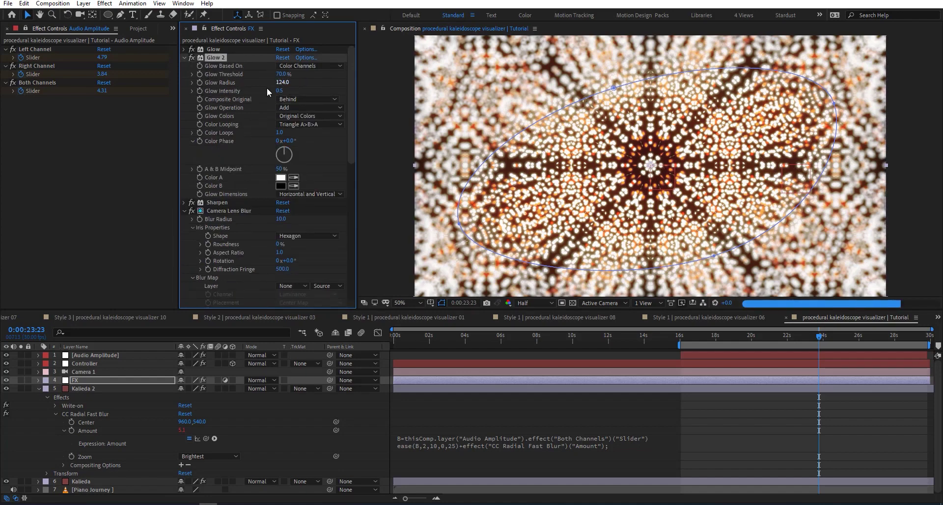
{"action": "left_click", "coordinate": [185, 49]}
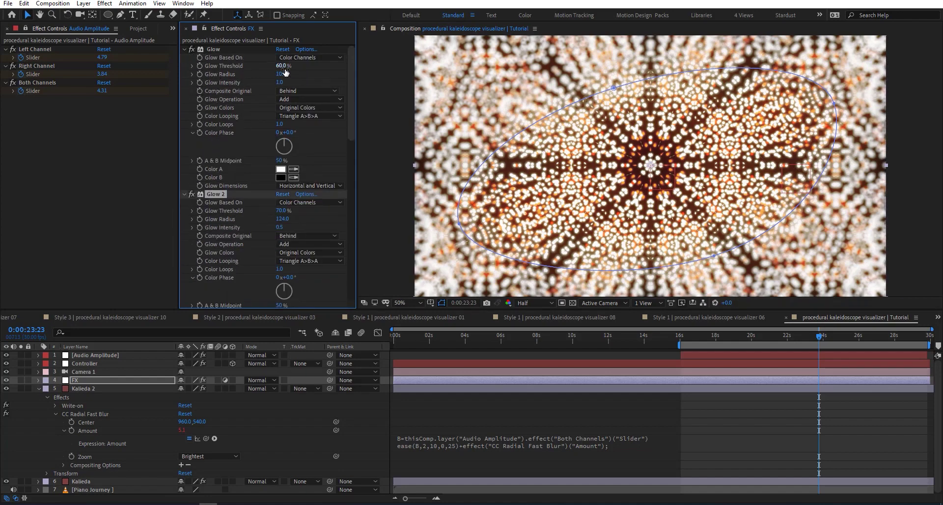
{"action": "left_click_drag", "start_coordinate": [280, 73], "coordinate": [286, 74]}
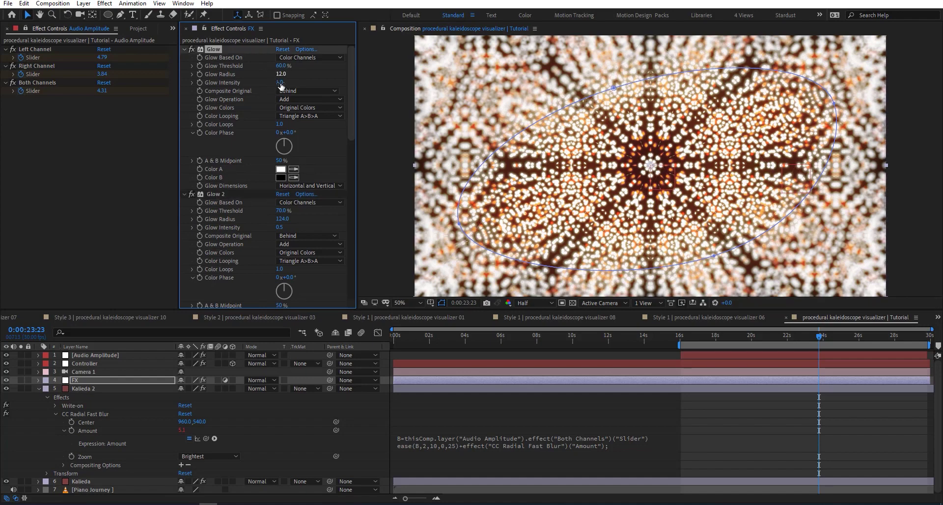
{"action": "key", "text": "ctrl+z"}
{"action": "left_click", "coordinate": [281, 83]}
{"action": "type", "text": "0.5"}
{"action": "key", "text": "Return"}
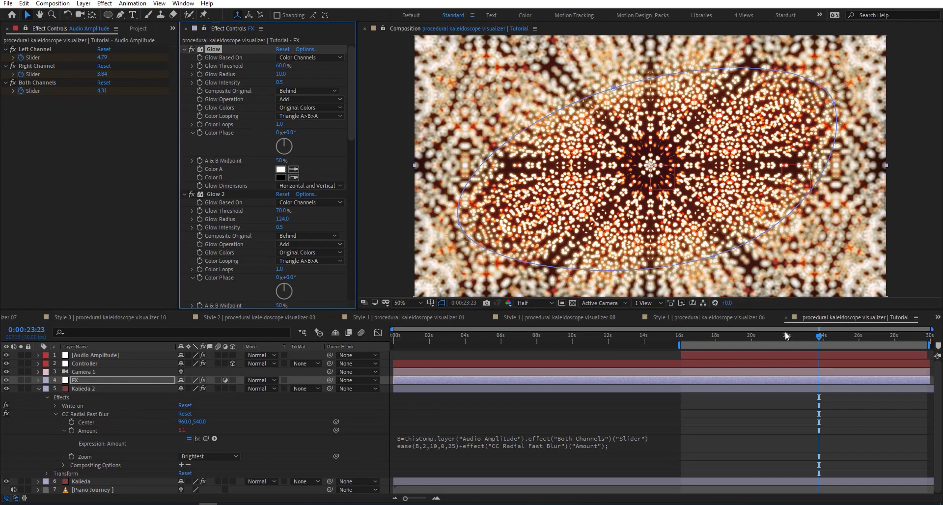
{"action": "left_click_drag", "start_coordinate": [784, 331], "coordinate": [743, 334]}
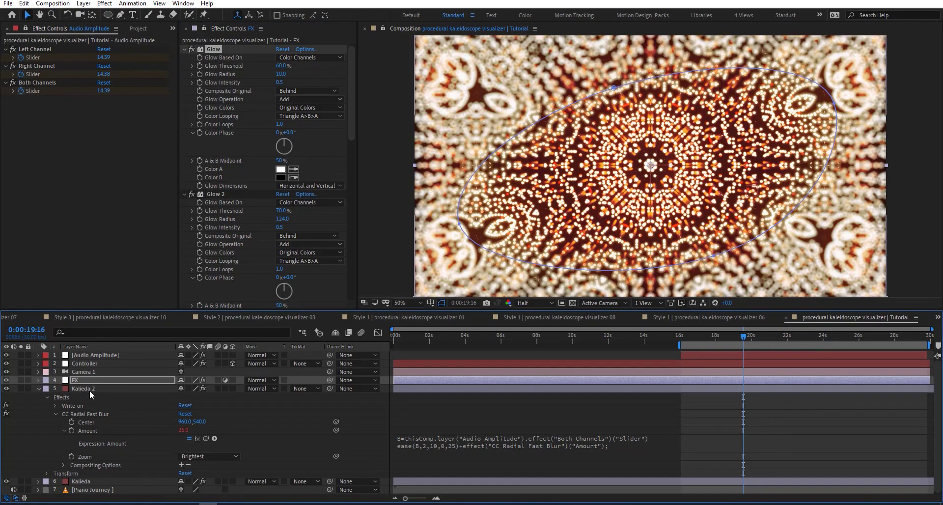
Turn off Write-on 2 on the Kalieda layer and duplicate it as Kalieda 3
{"action": "left_click", "coordinate": [89, 389]}
{"action": "left_click", "coordinate": [82, 480]}
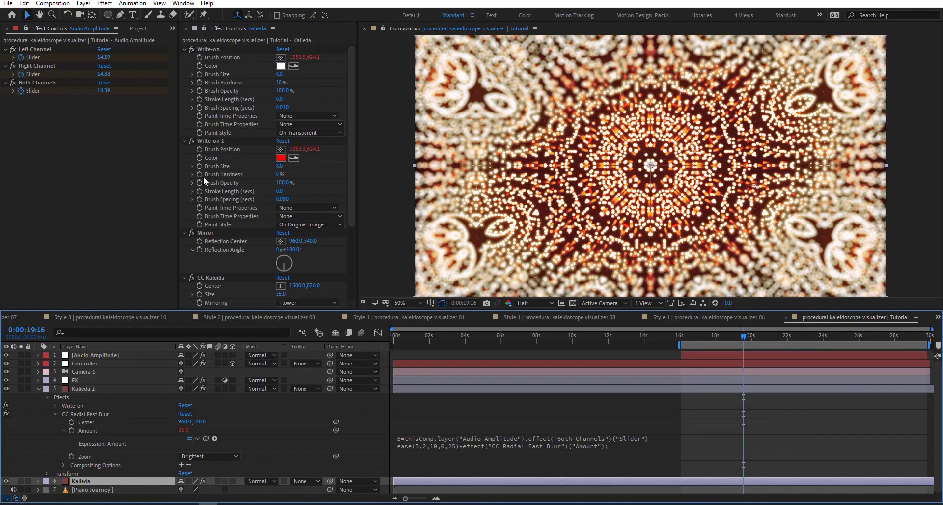
{"action": "left_click", "coordinate": [193, 141]}
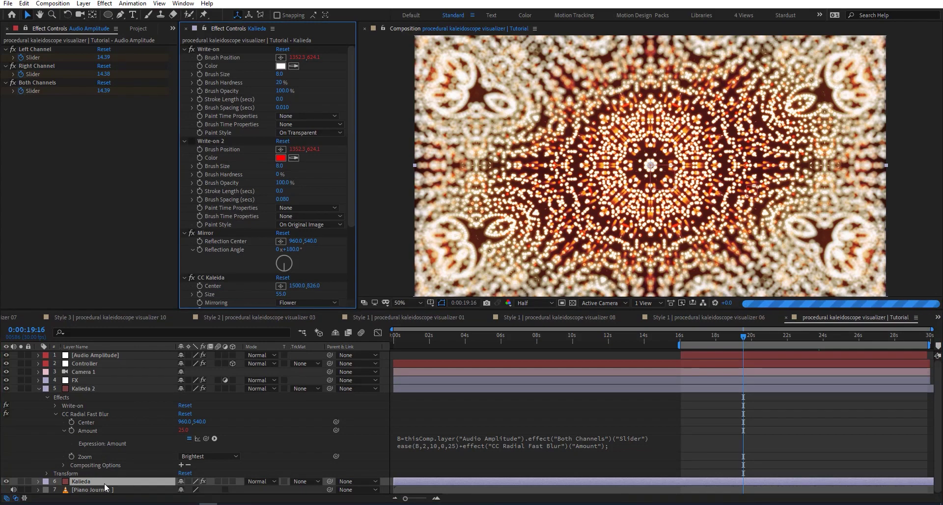
{"action": "key", "text": "ctrl+d"}
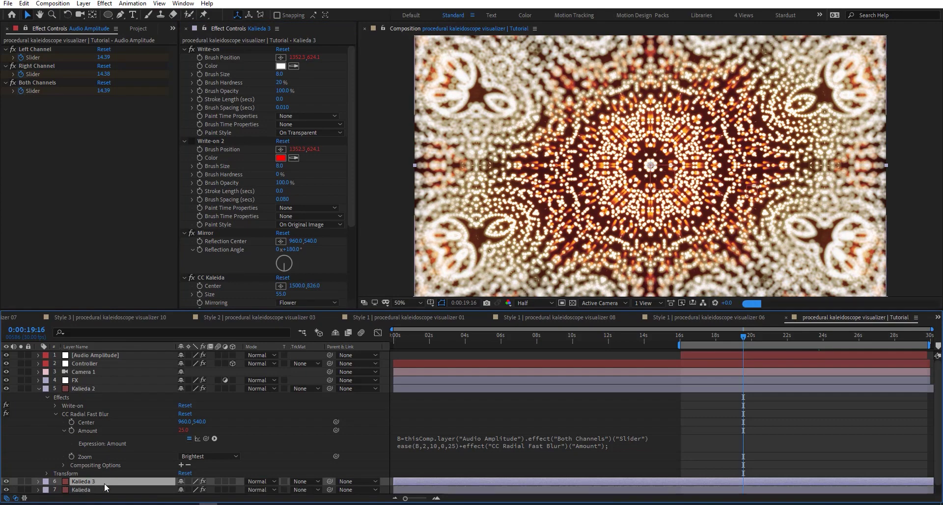
On Kalieda 3, disable the first Write-on and set Write-on 2 to paint On Transparent
{"action": "left_click", "coordinate": [192, 49]}
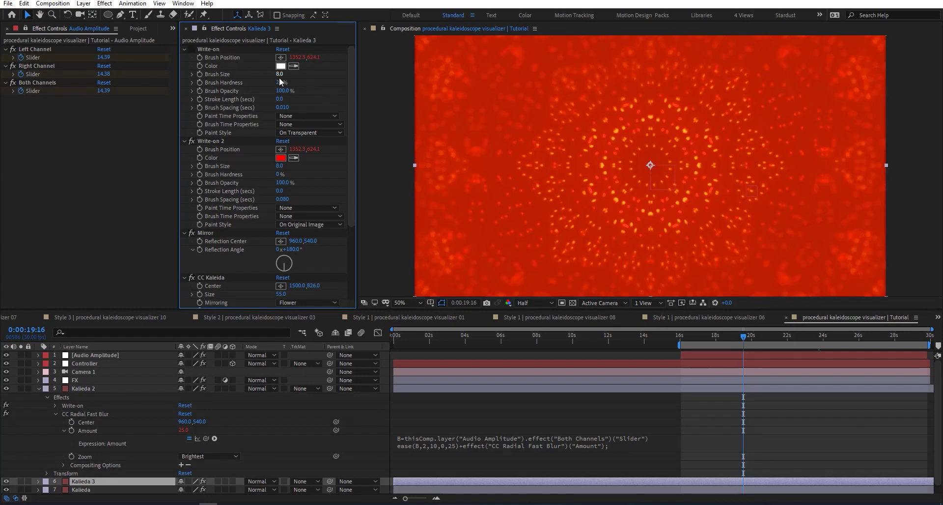
{"action": "left_click", "coordinate": [305, 227]}
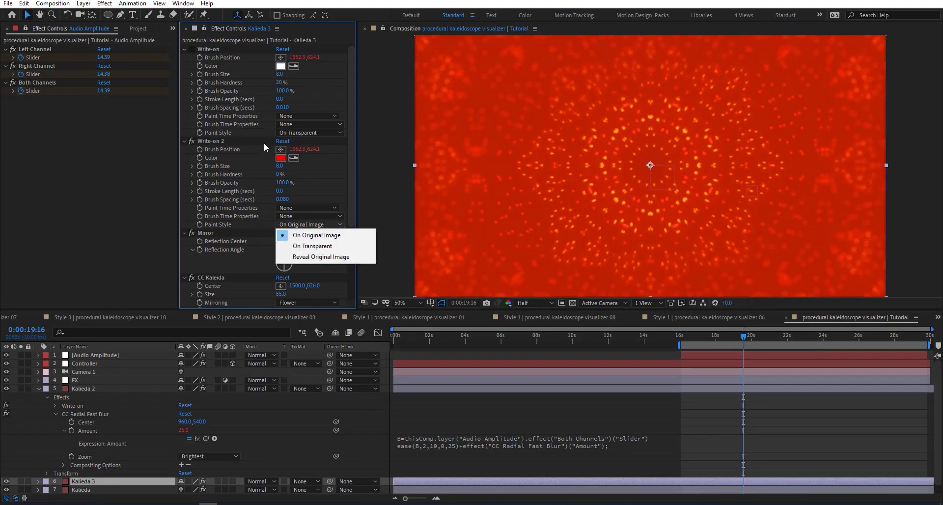
{"action": "left_click", "coordinate": [312, 245]}
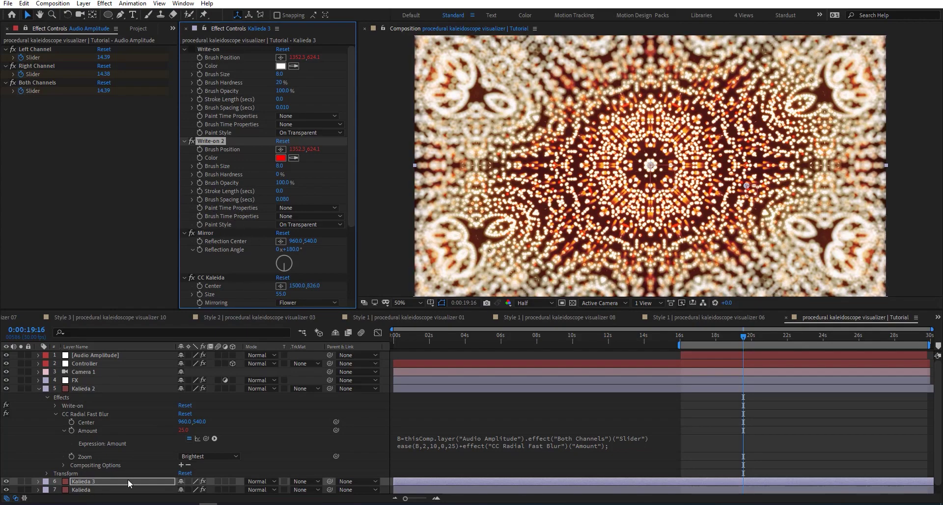
{"action": "key", "text": "e"}
{"action": "key", "text": "e"}
{"action": "scroll", "coordinate": [117, 432], "scroll_direction": "down", "scroll_amount": 2}
{"action": "scroll", "coordinate": [120, 427], "scroll_direction": "down", "scroll_amount": 5}
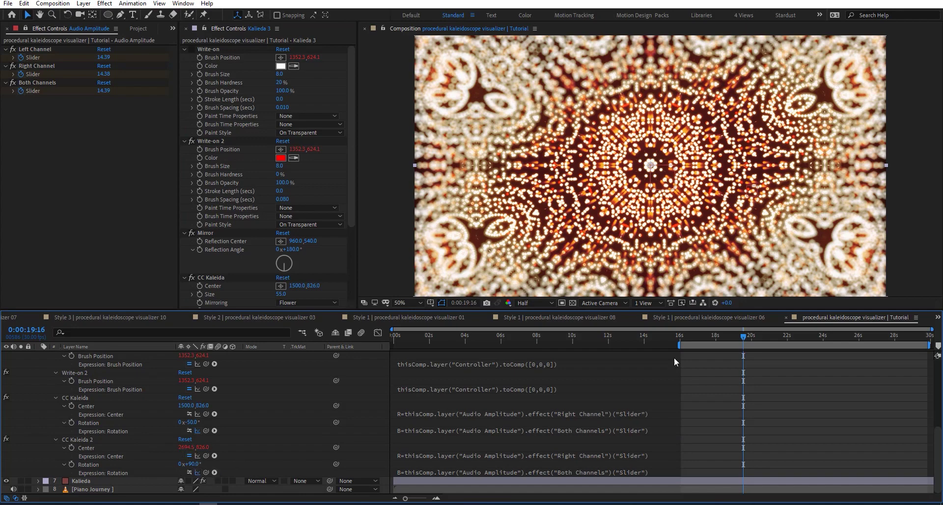
Change Kalieda 3's CC Kaleida 2 Center expression from time*100 to time*150 and preview
{"action": "left_click_drag", "start_coordinate": [758, 335], "coordinate": [790, 334]}
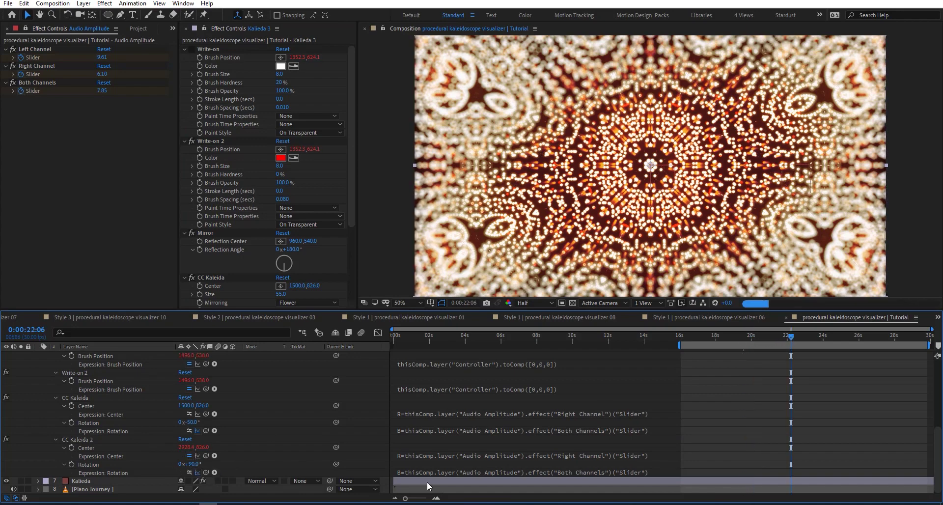
{"action": "left_click", "coordinate": [435, 470]}
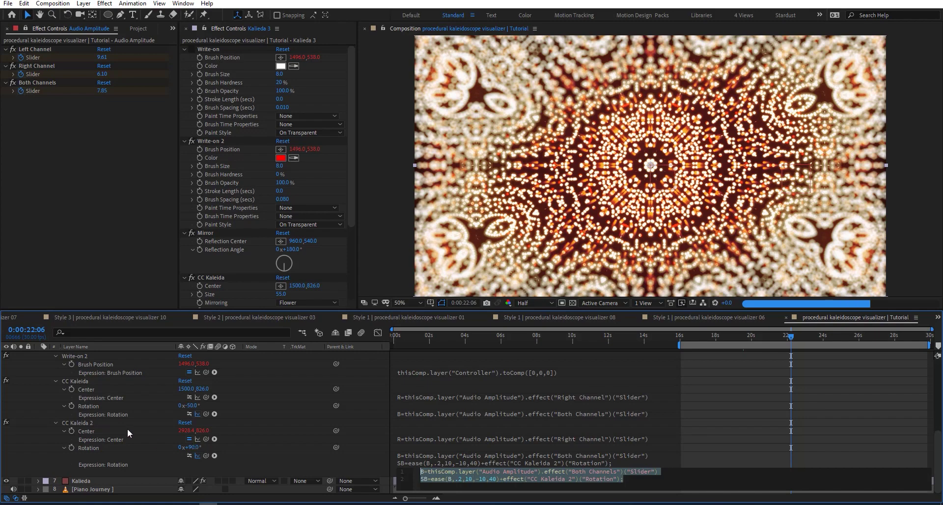
{"action": "left_click", "coordinate": [128, 430]}
{"action": "left_click", "coordinate": [447, 441]}
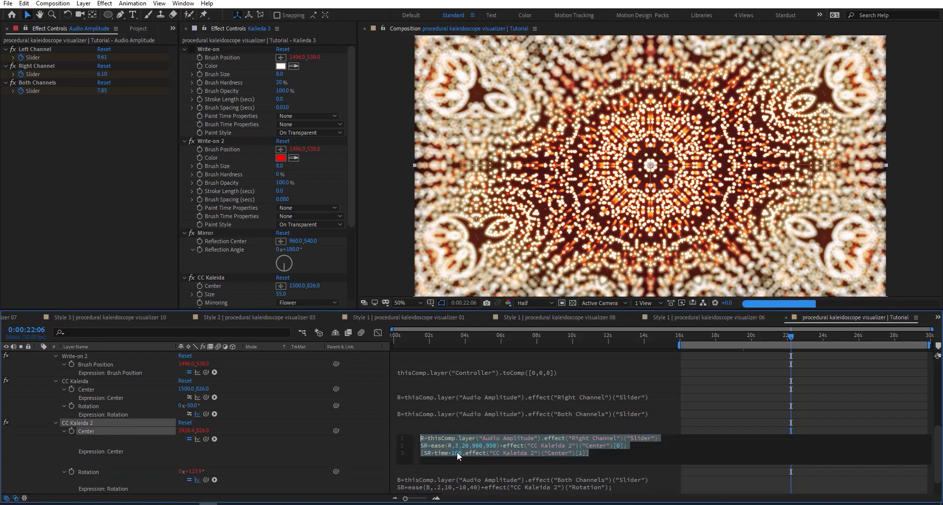
{"action": "left_click", "coordinate": [458, 455]}
{"action": "key", "text": "Delete"}
{"action": "type", "text": "5"}
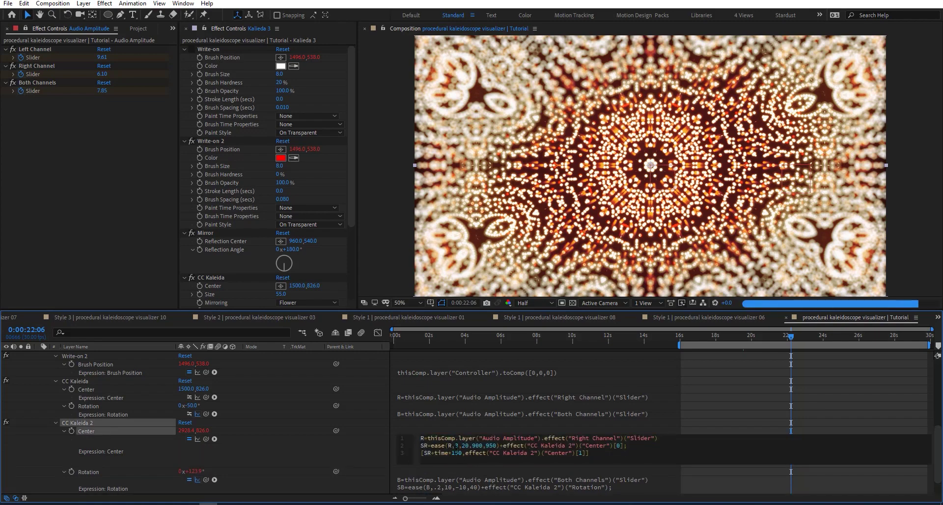
{"action": "left_click", "coordinate": [359, 441]}
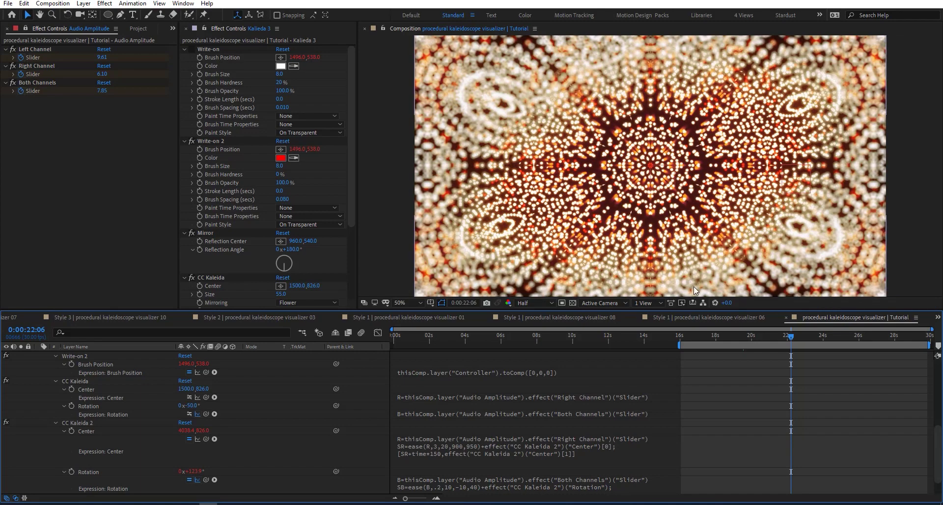
{"action": "mouse_move", "coordinate": [765, 334]}
{"action": "left_mouse_down"}
{"action": "mouse_move", "coordinate": [720, 335]}
{"action": "mouse_move", "coordinate": [760, 337]}
{"action": "left_mouse_up"}
{"action": "left_click", "coordinate": [818, 339]}
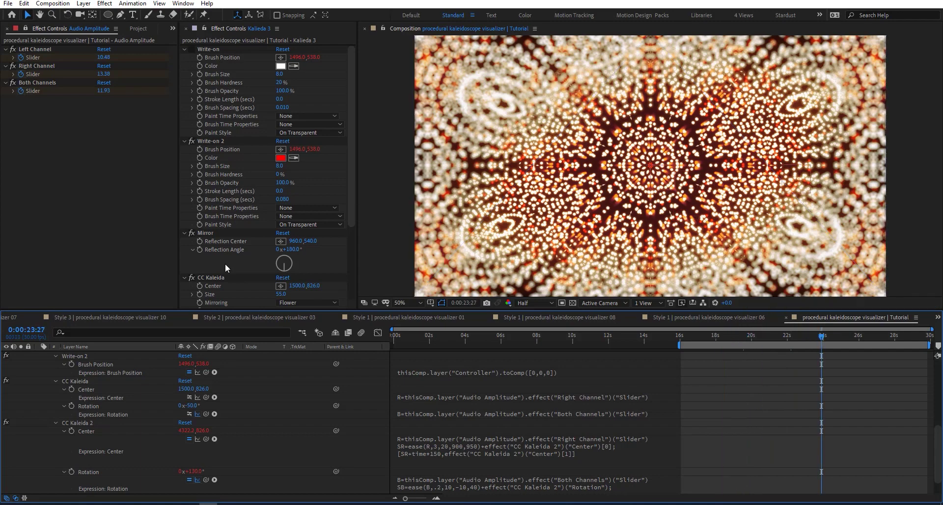
{"action": "scroll", "coordinate": [102, 379], "scroll_direction": "up", "scroll_amount": 10}
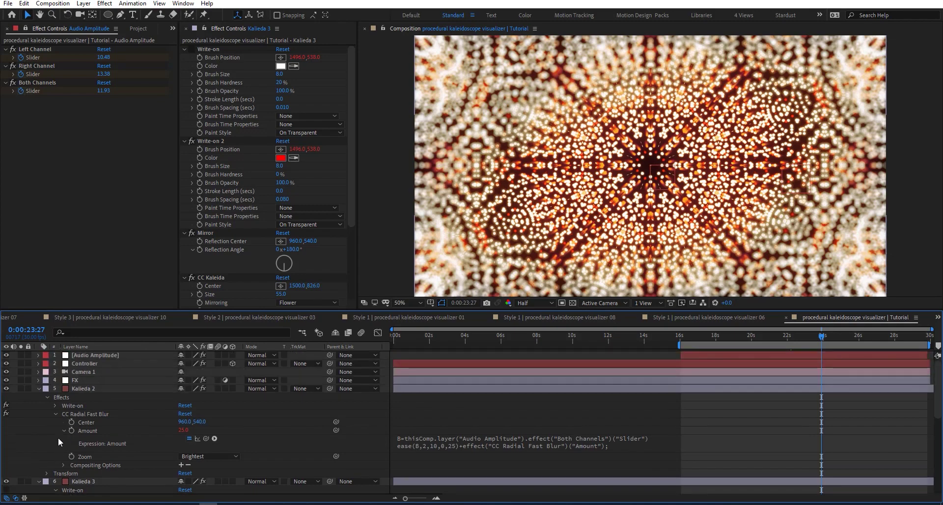
Collapse Kalieda 2's properties and select Kalieda 3
{"action": "left_click", "coordinate": [83, 388]}
{"action": "scroll", "coordinate": [241, 273], "scroll_direction": "down", "scroll_amount": 5}
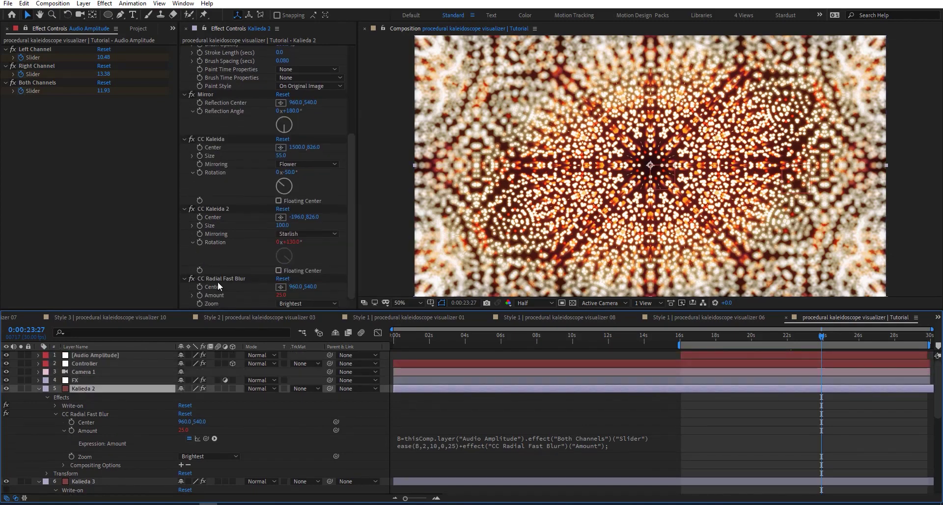
{"action": "left_click", "coordinate": [220, 278]}
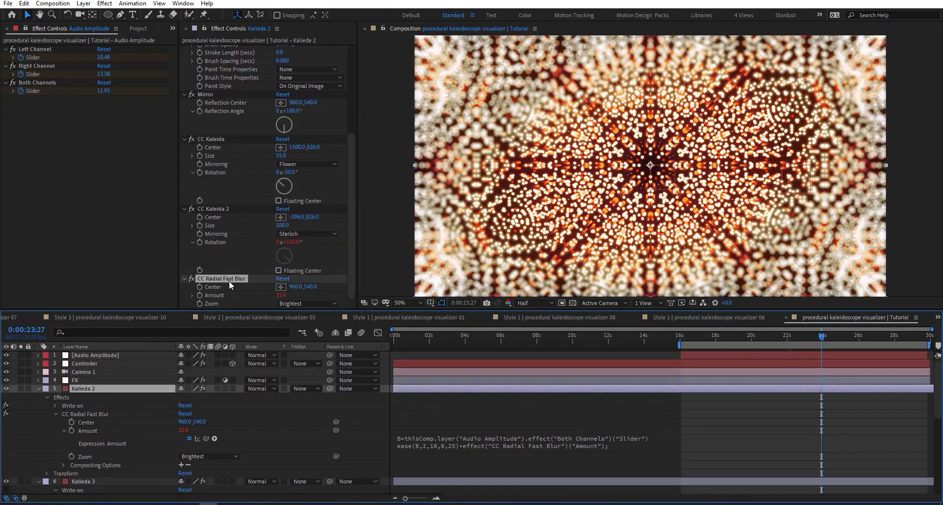
{"action": "left_click", "coordinate": [38, 388]}
{"action": "left_click", "coordinate": [93, 395]}
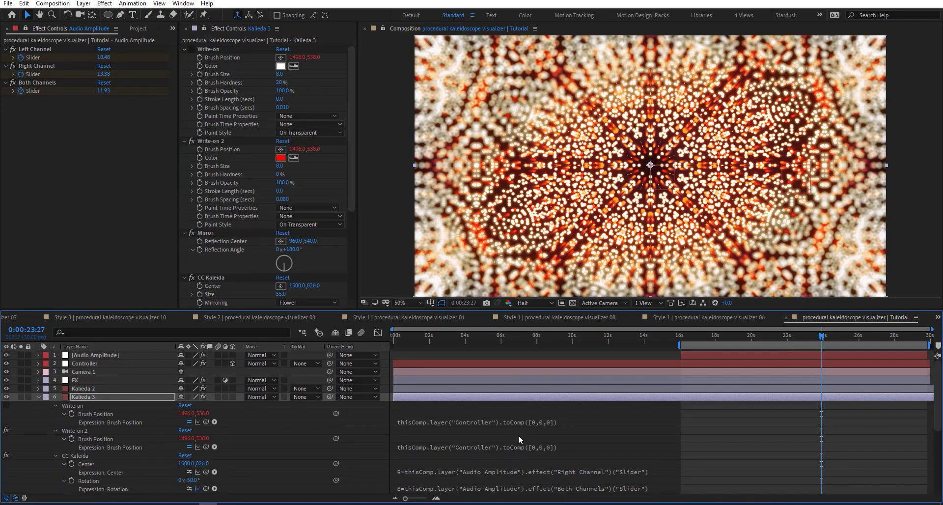
Edit Kalieda 3's blur Amount expression to ease(B,10,15,0,25)
{"action": "scroll", "coordinate": [520, 443], "scroll_direction": "down", "scroll_amount": 5}
{"action": "left_click", "coordinate": [447, 471]}
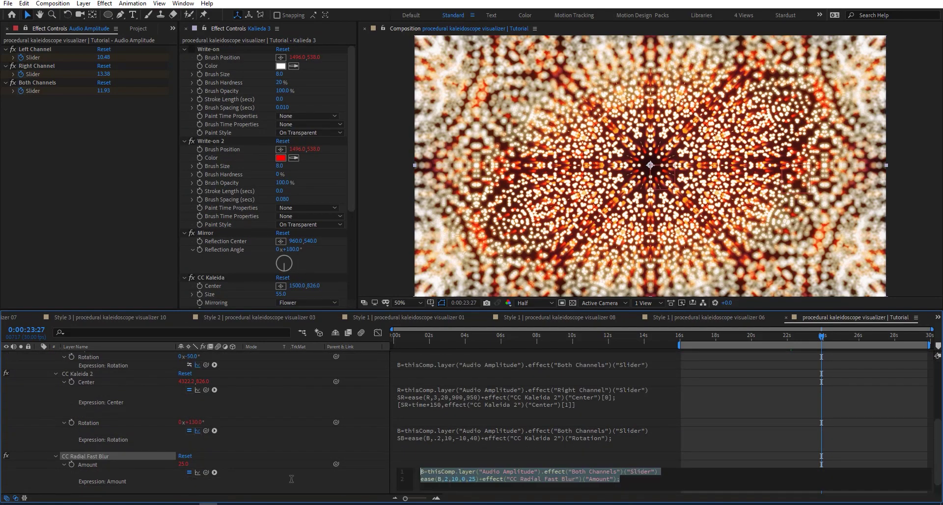
{"action": "left_click", "coordinate": [446, 479]}
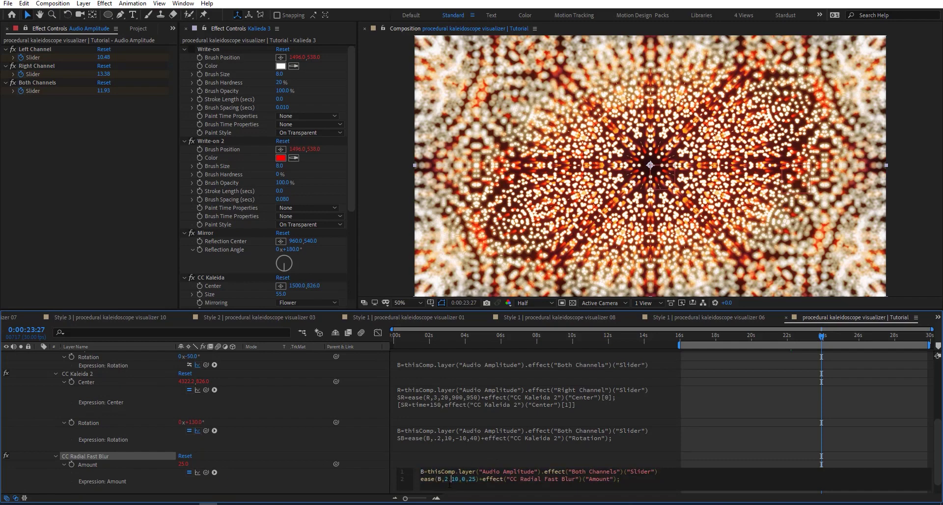
{"action": "key", "text": "BackSpace"}
{"action": "type", "text": "5"}
{"action": "left_click", "coordinate": [455, 478]}
{"action": "key", "text": "BackSpace"}
{"action": "key", "text": "BackSpace"}
{"action": "type", "text": "15"}
{"action": "key", "text": "BackSpace"}
{"action": "type", "text": "10"}
{"action": "left_click", "coordinate": [372, 473]}
{"action": "left_click", "coordinate": [184, 463]}
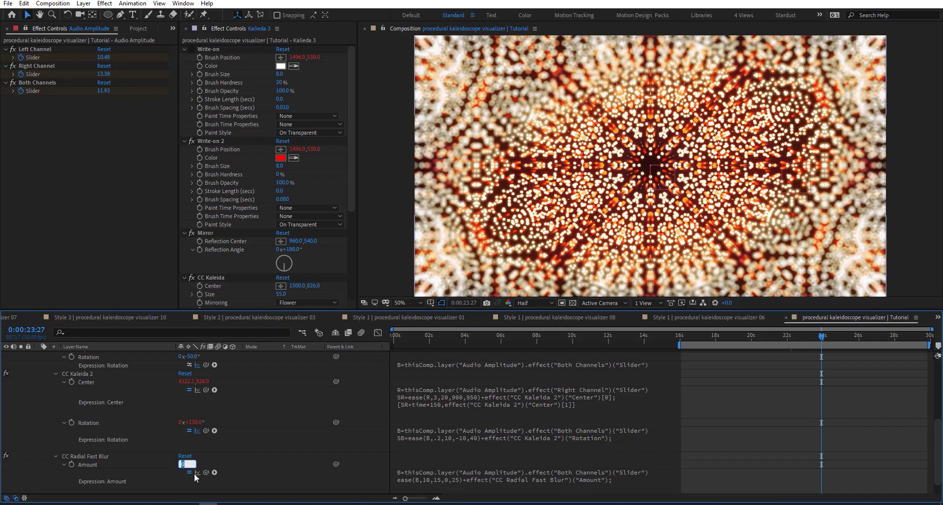
{"action": "key", "text": "Return"}
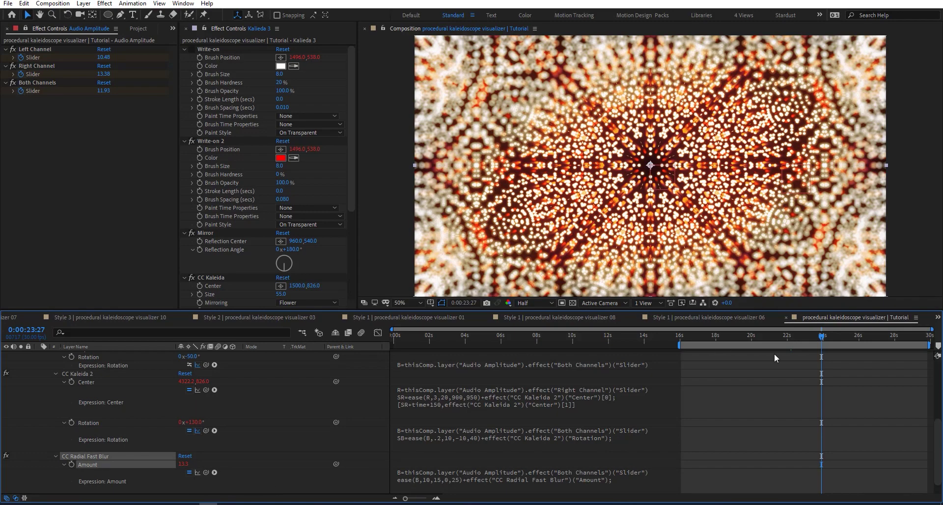
{"action": "scroll", "coordinate": [63, 401], "scroll_direction": "up", "scroll_amount": 10}
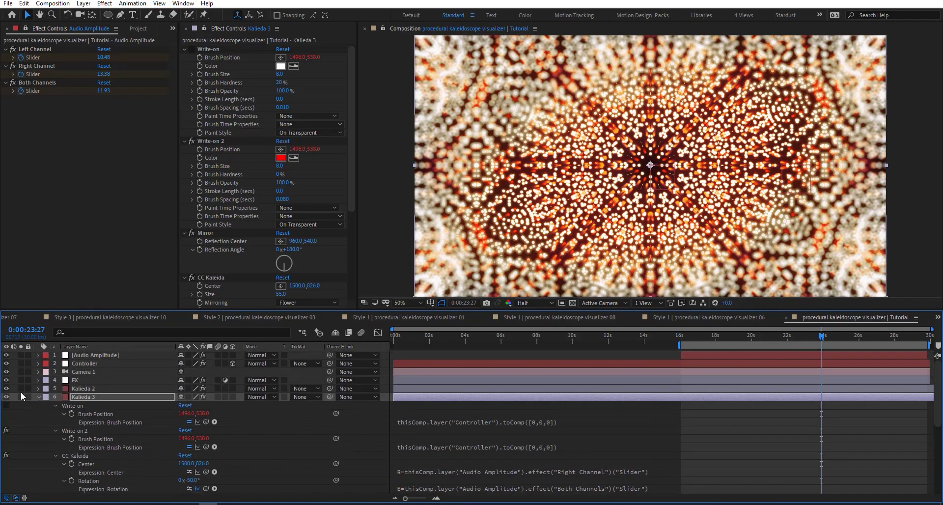
Solo Kalieda 3, Kalieda 2 and Kalieda to view only the dot kaleidoscope
{"action": "left_click", "coordinate": [22, 395]}
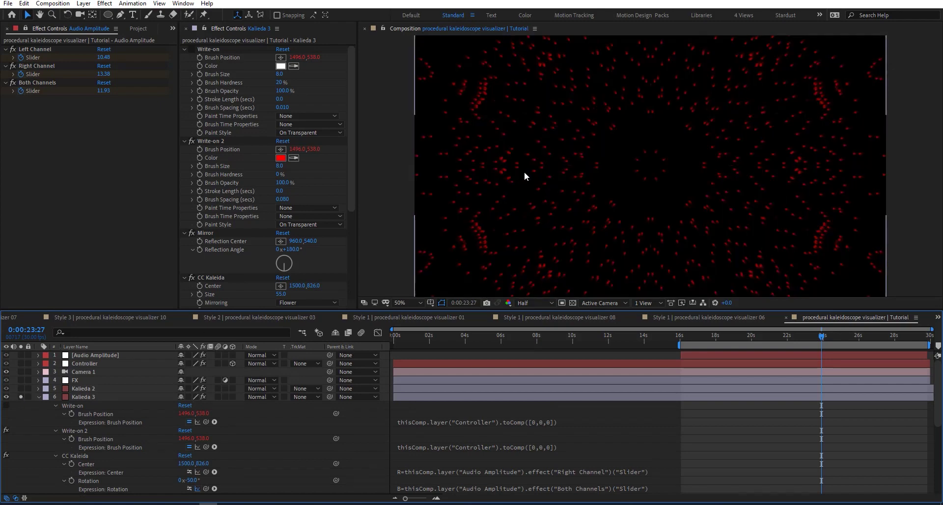
{"action": "left_click_drag", "start_coordinate": [735, 340], "coordinate": [819, 335]}
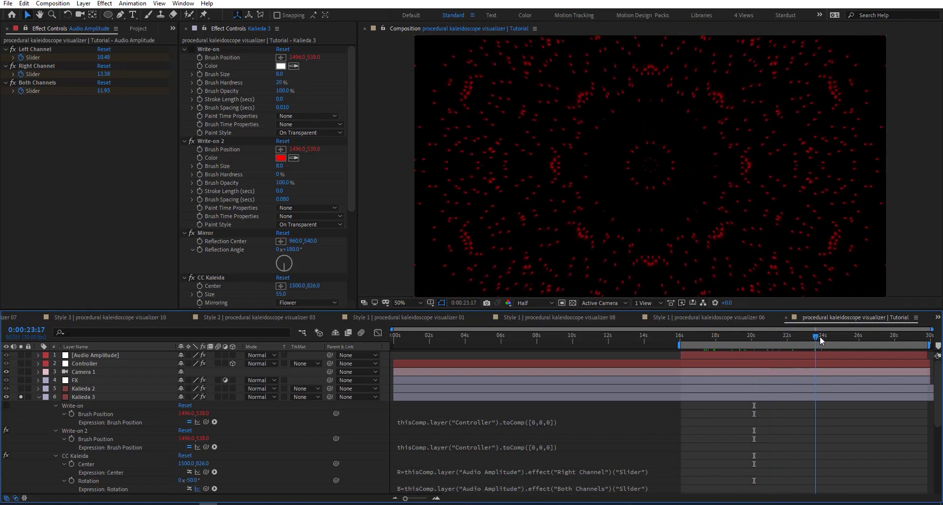
{"action": "left_click", "coordinate": [20, 388]}
{"action": "left_click", "coordinate": [89, 388]}
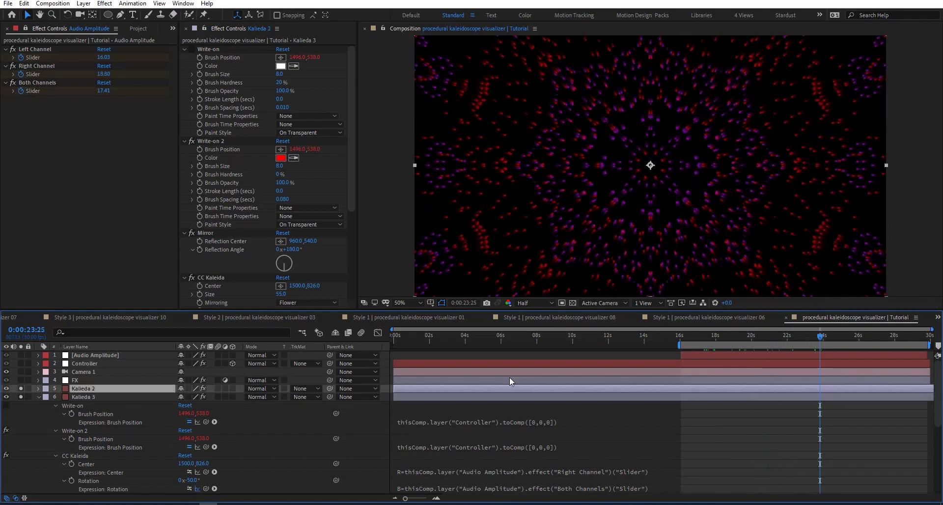
{"action": "left_click_drag", "start_coordinate": [737, 336], "coordinate": [833, 337]}
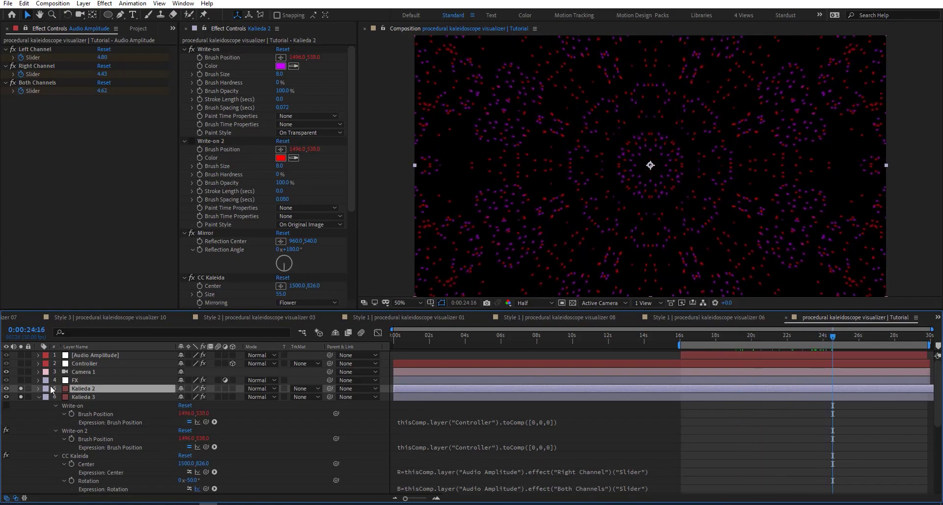
{"action": "left_click", "coordinate": [38, 397]}
Widen Kalieda's Write-on Brush Spacing from 0.010 to 0.013
{"action": "left_click", "coordinate": [21, 405]}
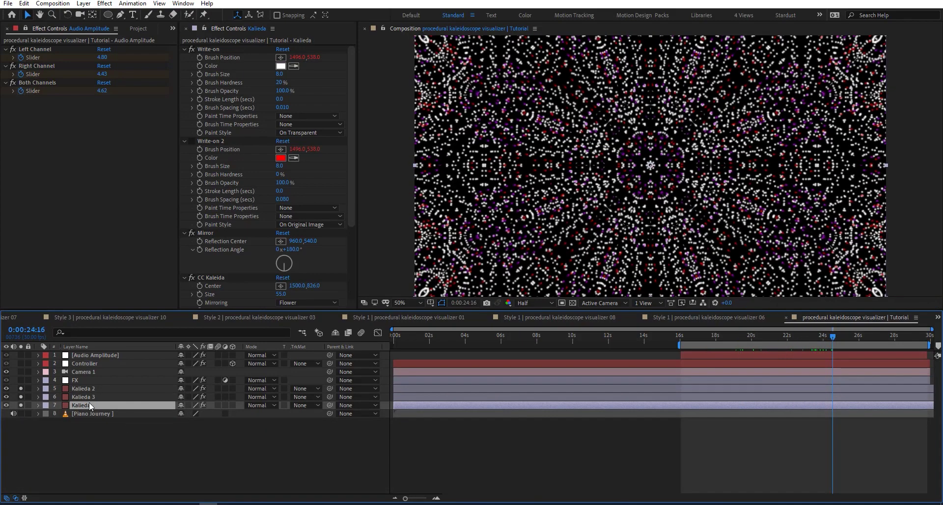
{"action": "left_click_drag", "start_coordinate": [283, 107], "coordinate": [326, 108]}
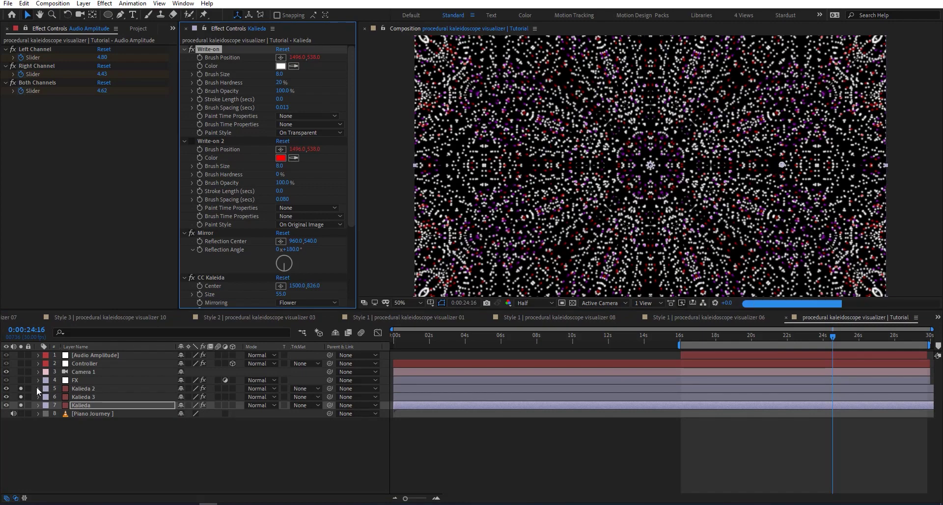
{"action": "left_click", "coordinate": [98, 364]}
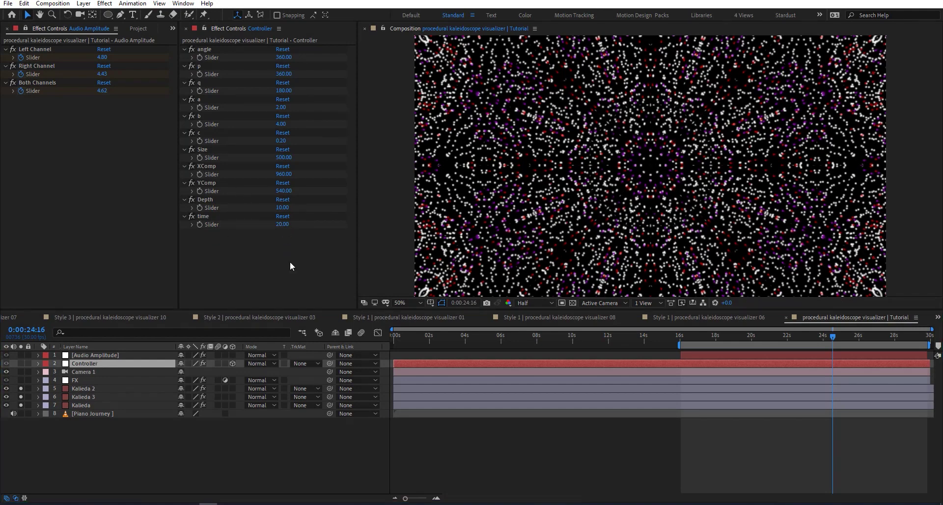
Set the Controller's time slider to 10, unsolo the Kalieda layers and preview from 16 seconds
{"action": "left_click", "coordinate": [283, 224]}
{"action": "type", "text": "10"}
{"action": "key", "text": "Return"}
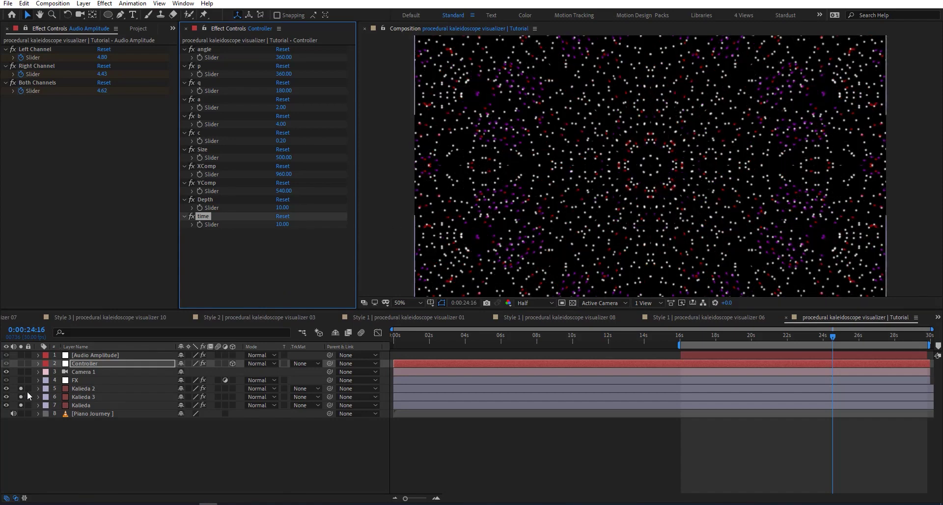
{"action": "left_click_drag", "start_coordinate": [20, 387], "coordinate": [19, 410]}
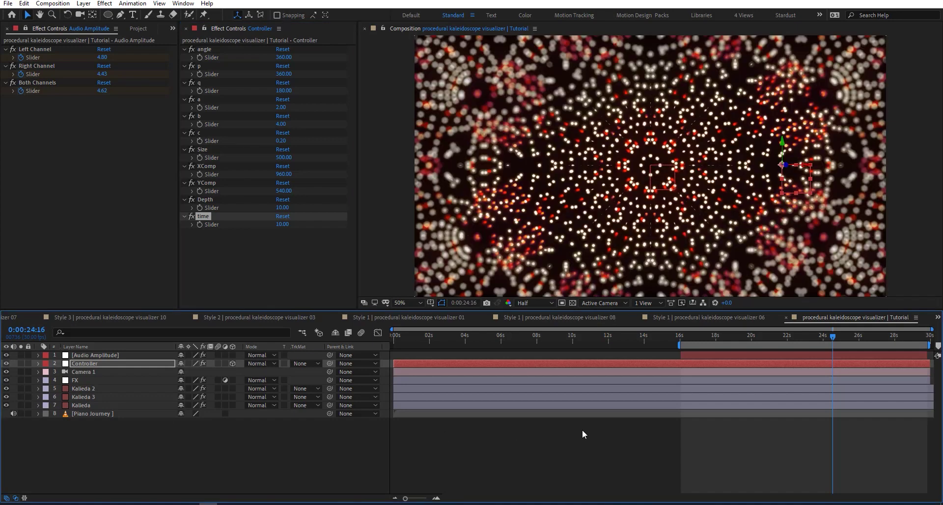
{"action": "left_click_drag", "start_coordinate": [831, 337], "coordinate": [682, 342]}
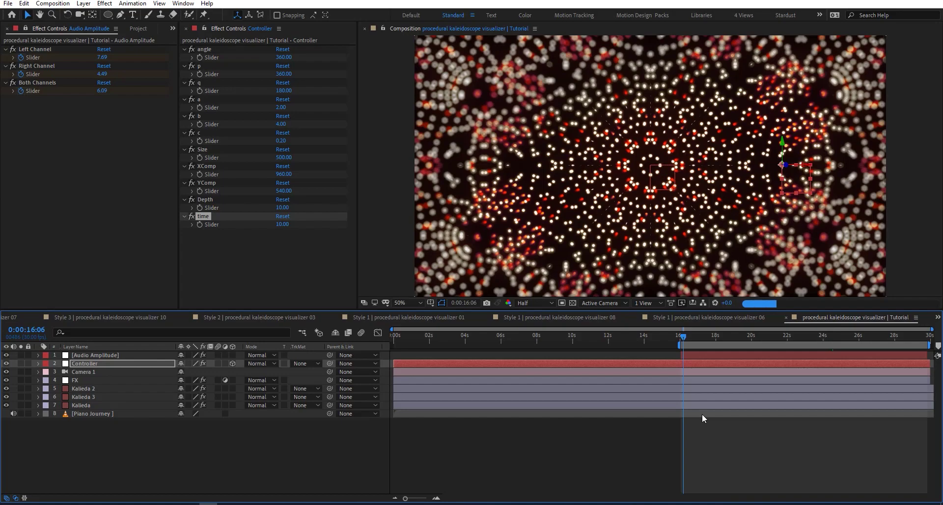
{"action": "key", "text": "space"}
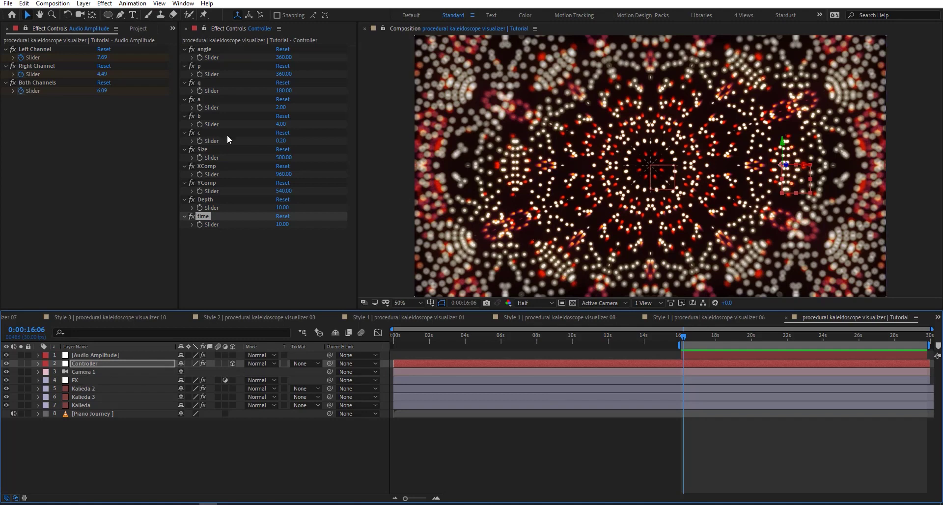
Set the Controller's c slider to 8, after trying 5
{"action": "left_click", "coordinate": [281, 141]}
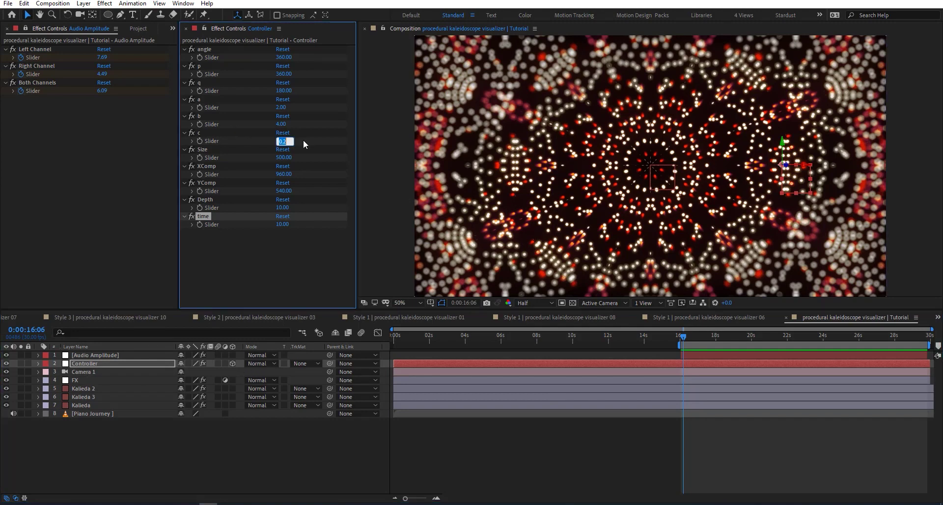
{"action": "type", "text": "5"}
{"action": "key", "text": "Return"}
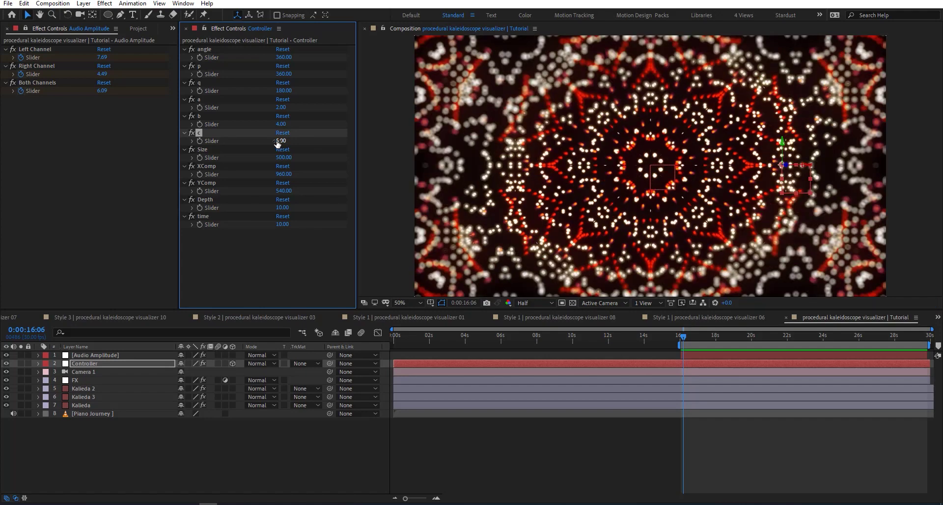
{"action": "left_click", "coordinate": [276, 141]}
{"action": "type", "text": "8"}
{"action": "key", "text": "Return"}
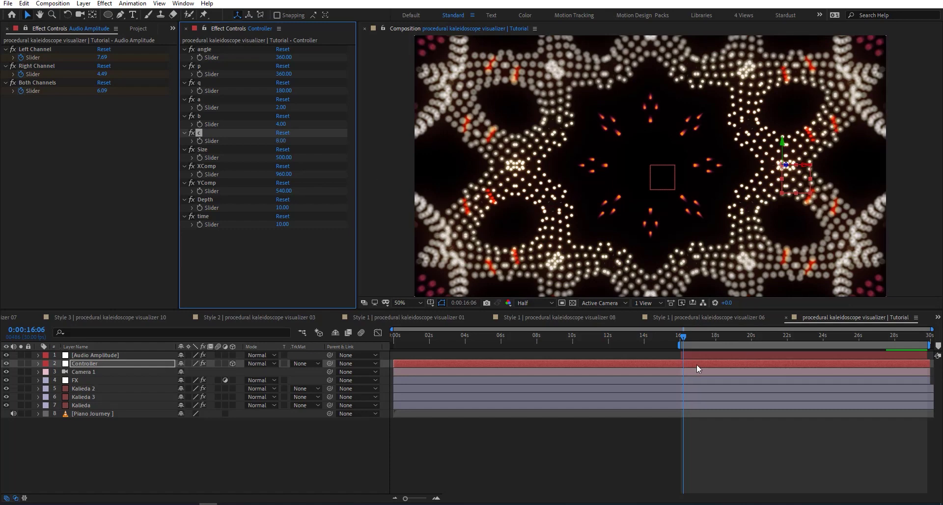
{"action": "mouse_move", "coordinate": [715, 335]}
{"action": "left_mouse_down"}
{"action": "mouse_move", "coordinate": [886, 335]}
{"action": "mouse_move", "coordinate": [724, 338]}
{"action": "left_mouse_up"}
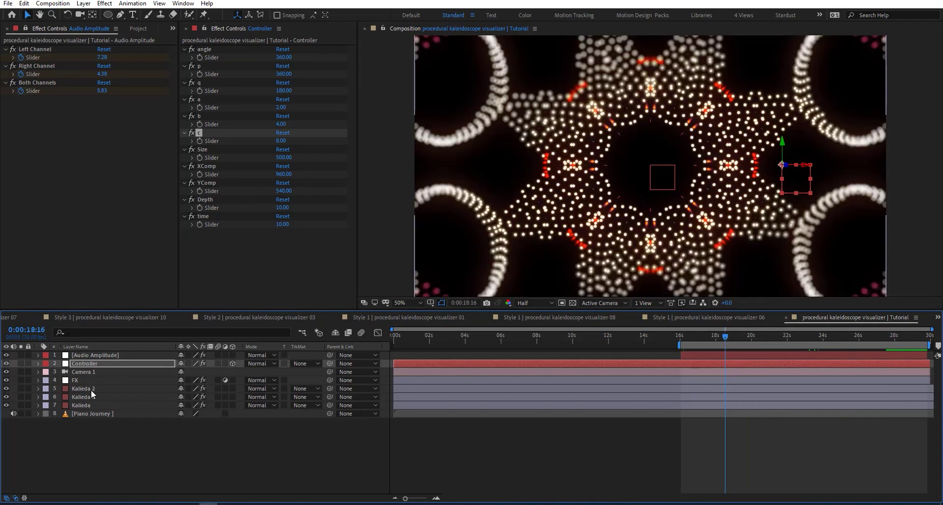
Add an adjustment layer named Master Kalieda above the Kalieda layers
{"action": "left_click", "coordinate": [93, 388]}
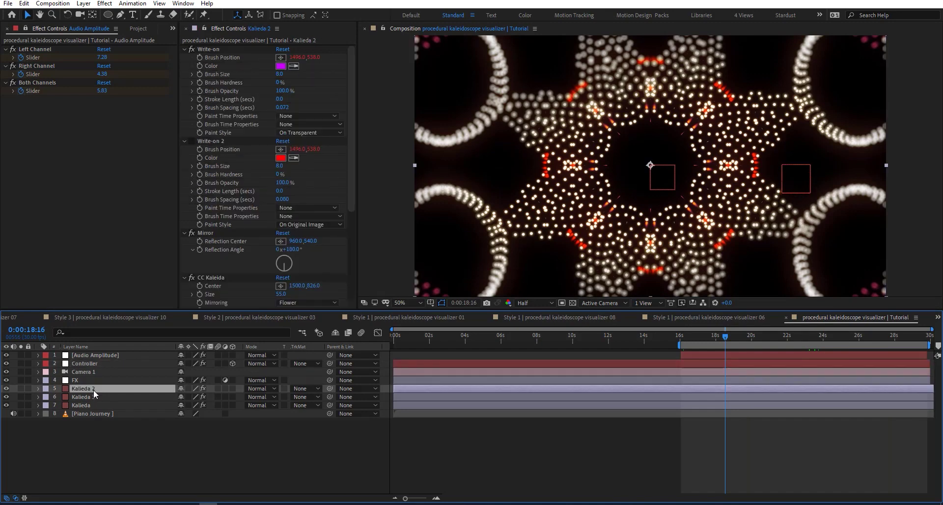
{"action": "key", "text": "ctrl+alt+shift+y"}
{"action": "key", "text": "ctrl+z"}
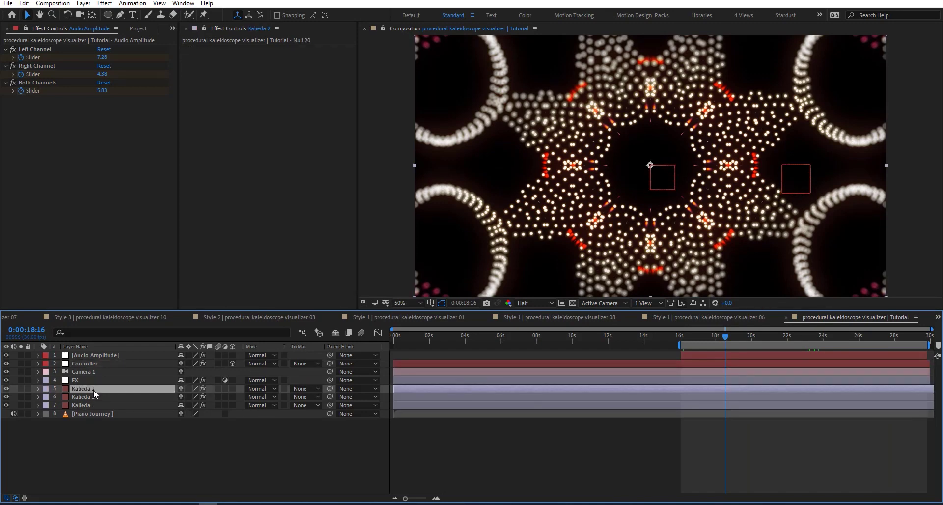
{"action": "key", "text": "ctrl+alt+y"}
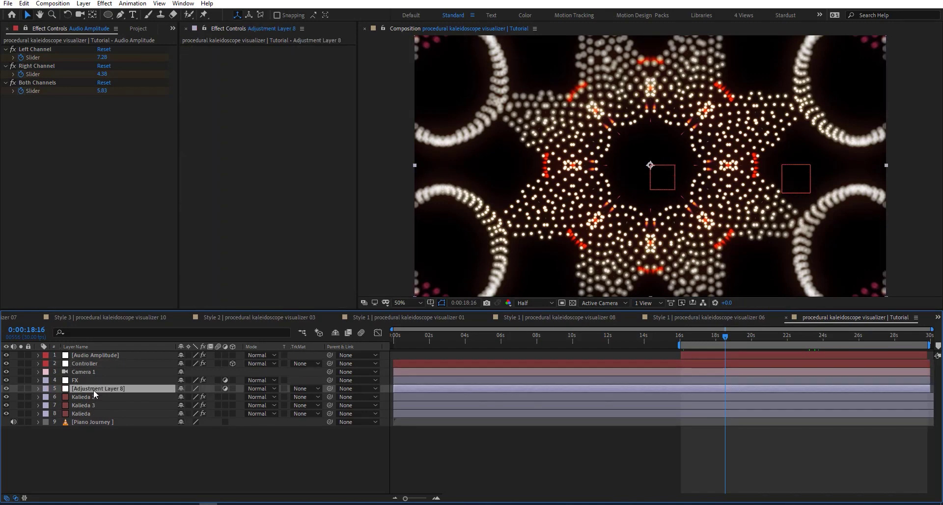
{"action": "key", "text": "Return"}
{"action": "type", "text": "Master Kalieda"}
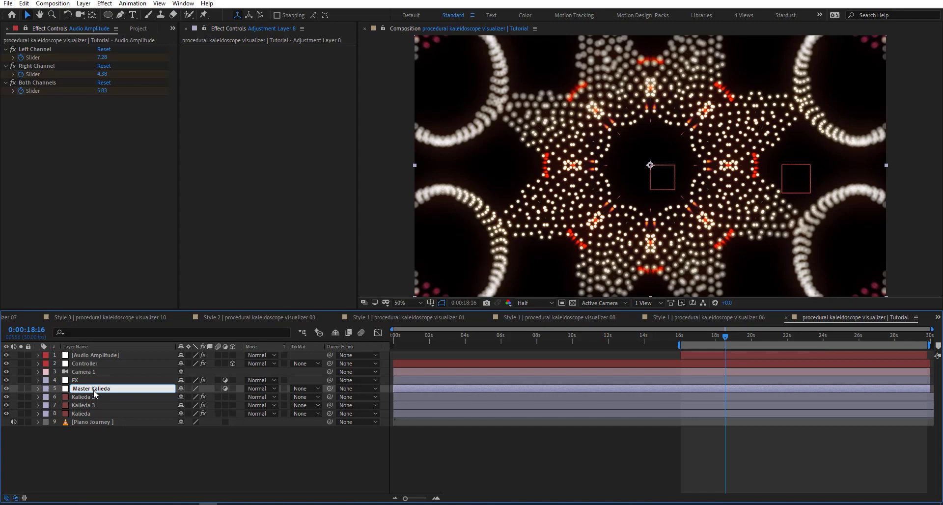
{"action": "key", "text": "Return"}
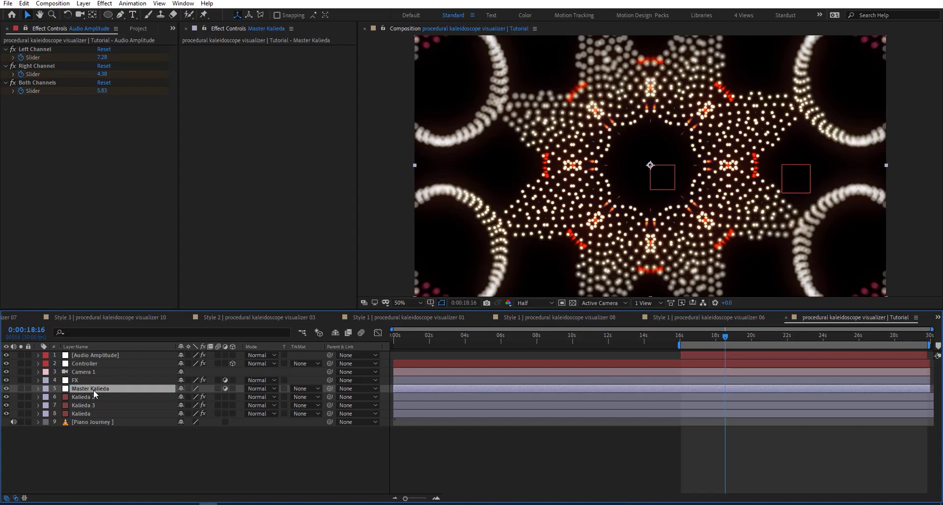
Apply CC Kaleida to Master Kalieda with Size 35
{"action": "key", "text": "ctrl+space"}
{"action": "type", "text": "kaleida"}
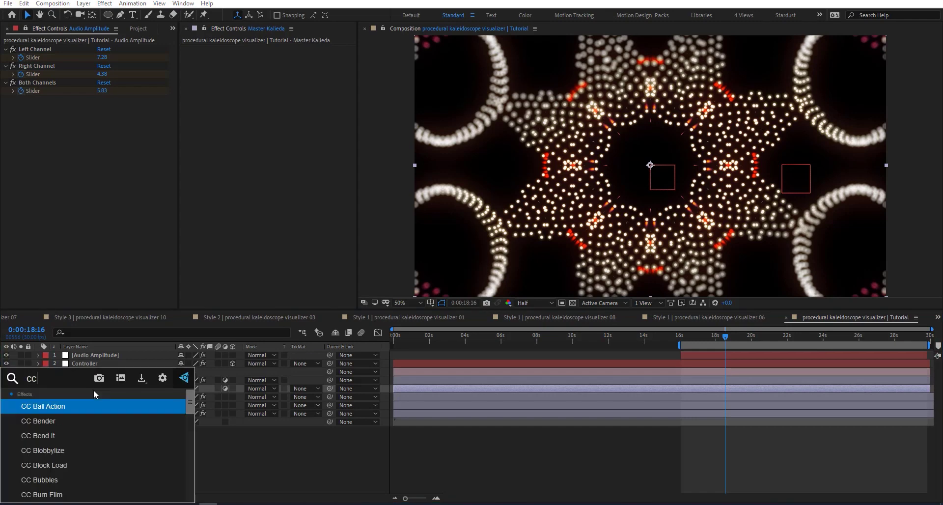
{"action": "key", "text": "Return"}
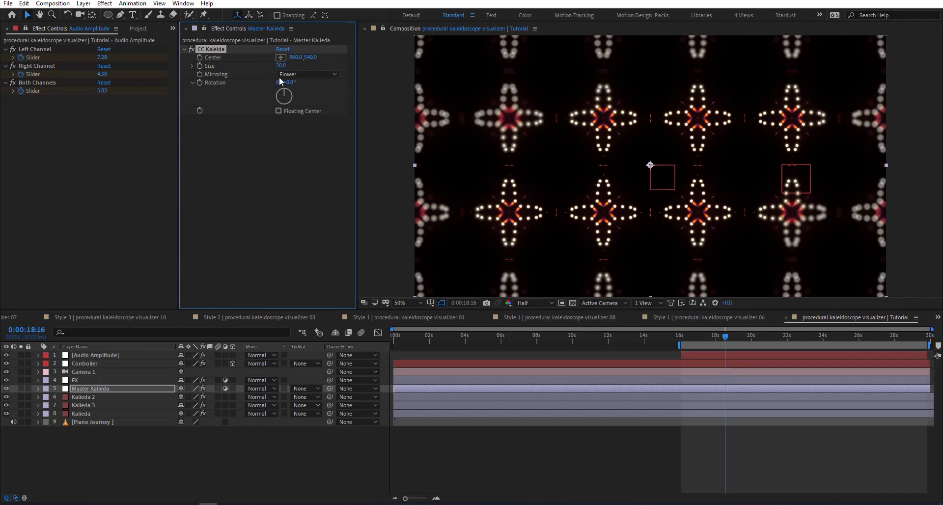
{"action": "left_click_drag", "start_coordinate": [293, 65], "coordinate": [317, 85]}
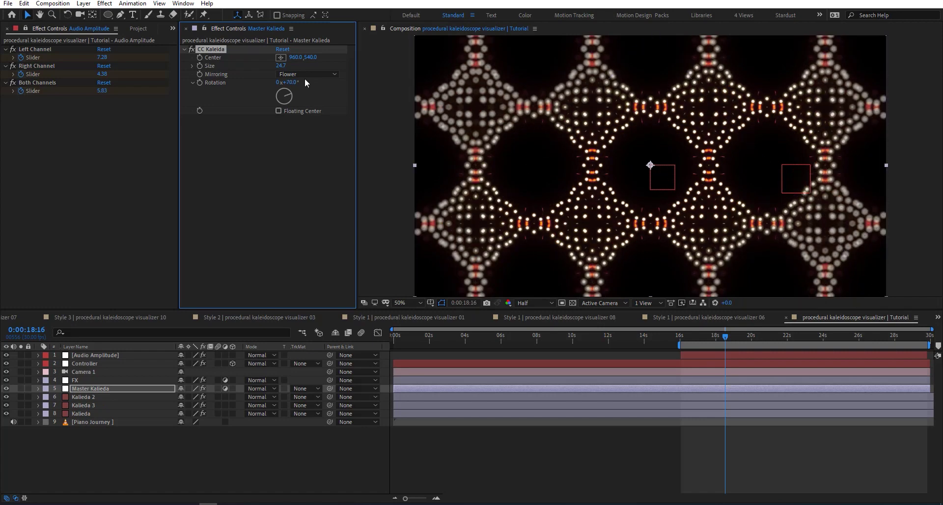
{"action": "left_click", "coordinate": [283, 65]}
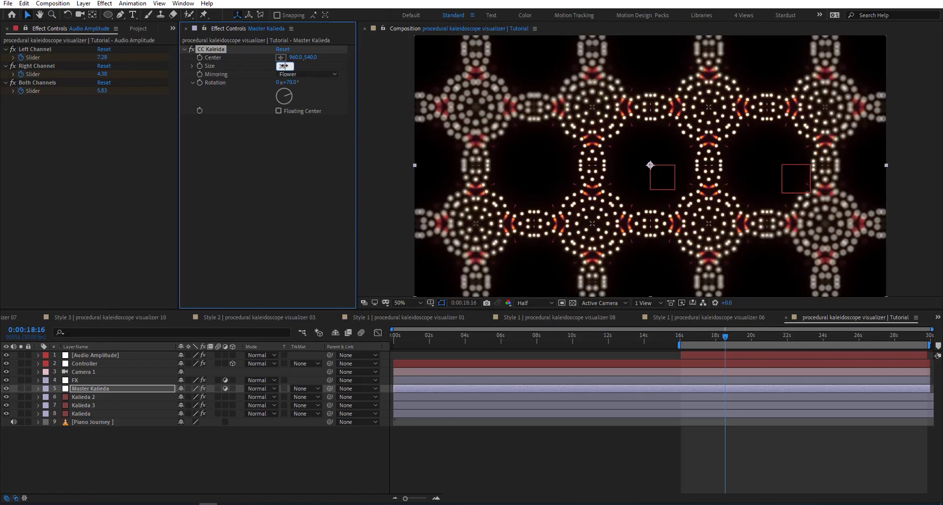
{"action": "type", "text": "35"}
{"action": "key", "text": "Return"}
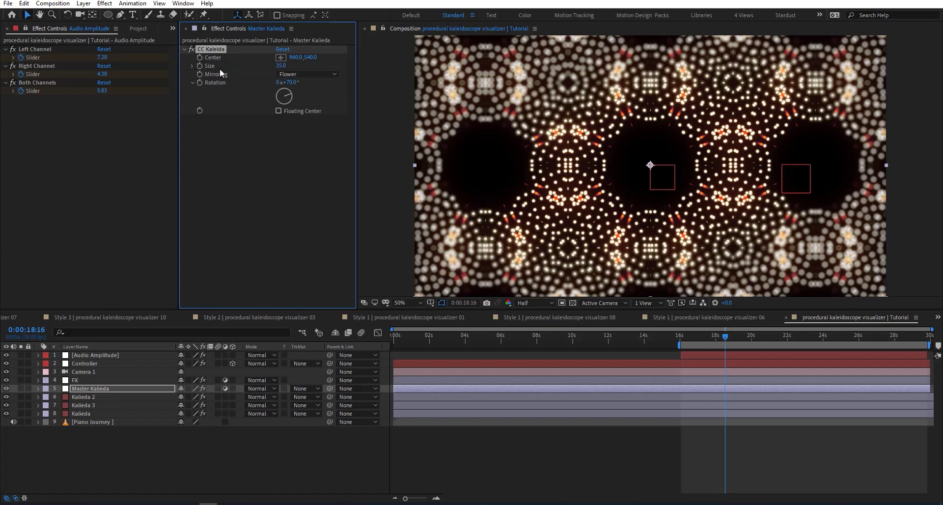
Duplicate CC Kaleida and set CC Kaleida 2's Rotation to 180°
{"action": "key", "text": "ctrl+d"}
{"action": "left_click", "coordinate": [292, 152]}
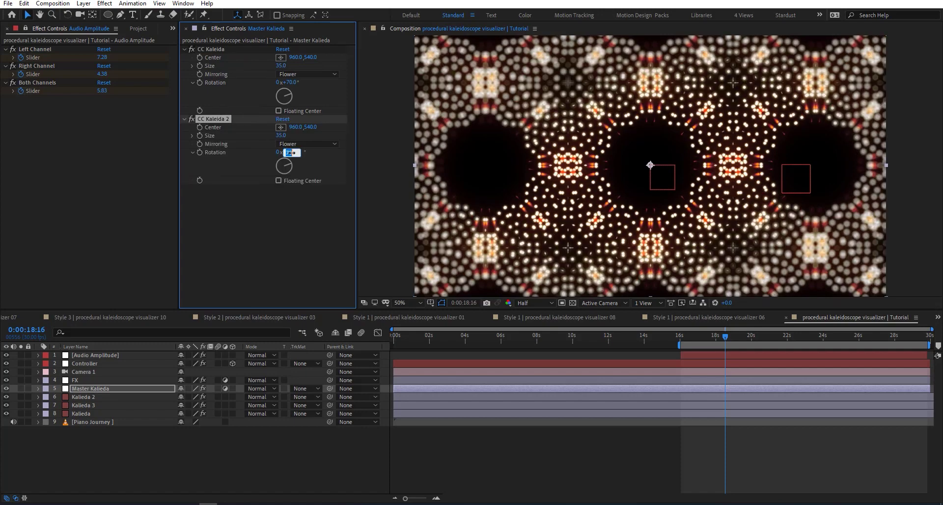
{"action": "type", "text": "180"}
{"action": "key", "text": "Return"}
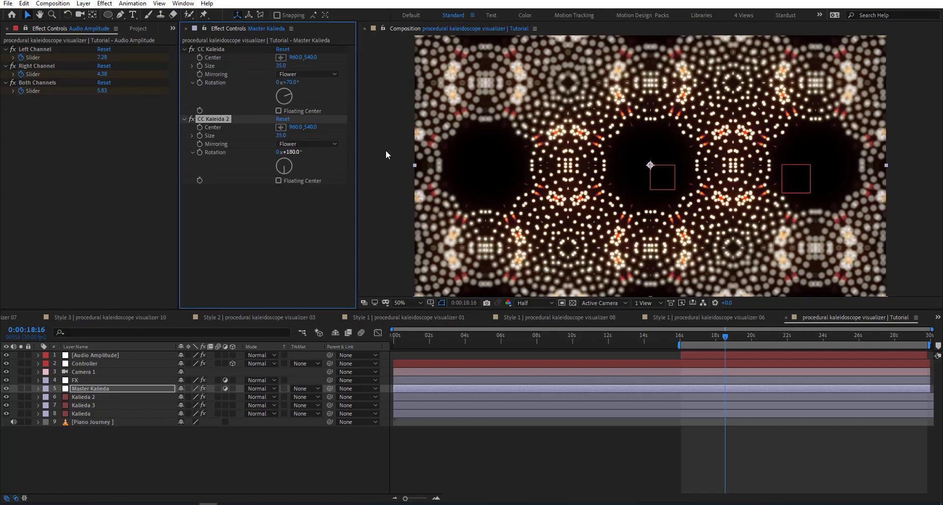
{"action": "left_click", "coordinate": [833, 335]}
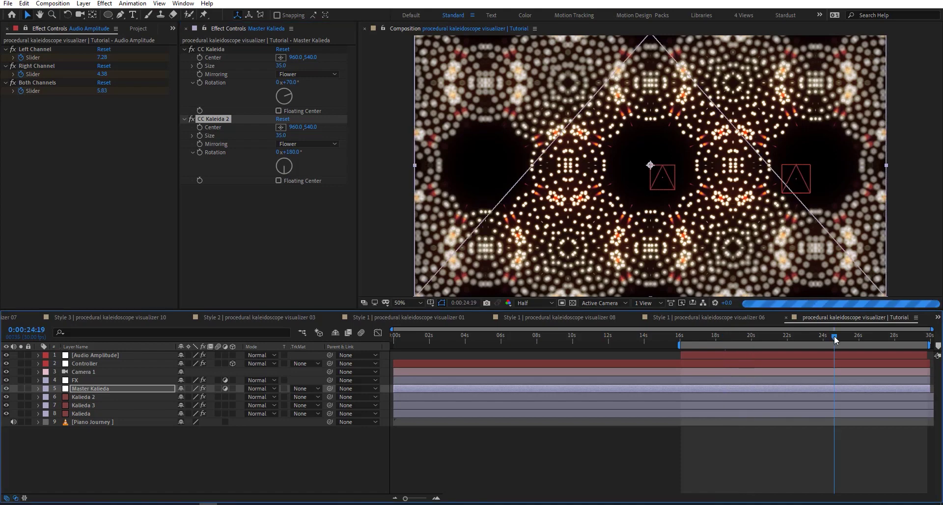
{"action": "left_click_drag", "start_coordinate": [833, 335], "coordinate": [837, 335]}
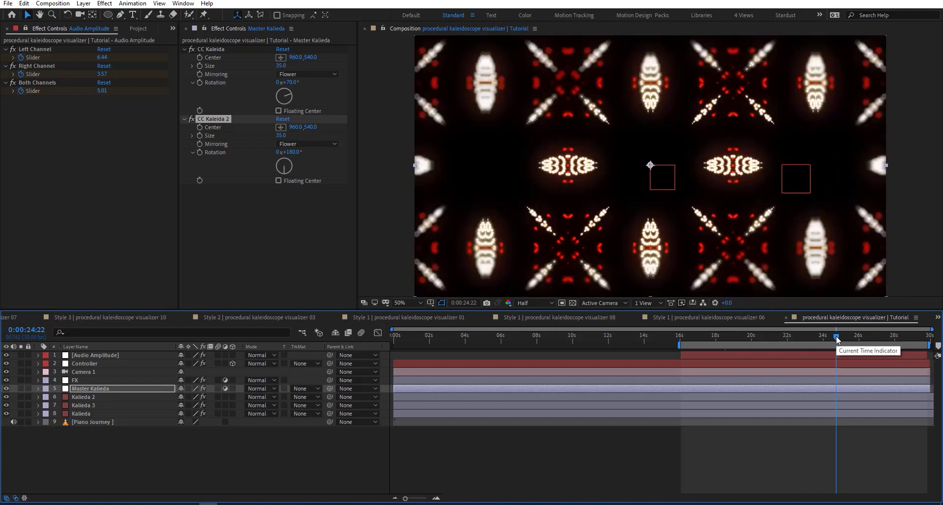
Switch to the Style 1 | procedural kaleidoscope visualizer 06 composition and scrub through it
{"action": "left_click", "coordinate": [719, 319]}
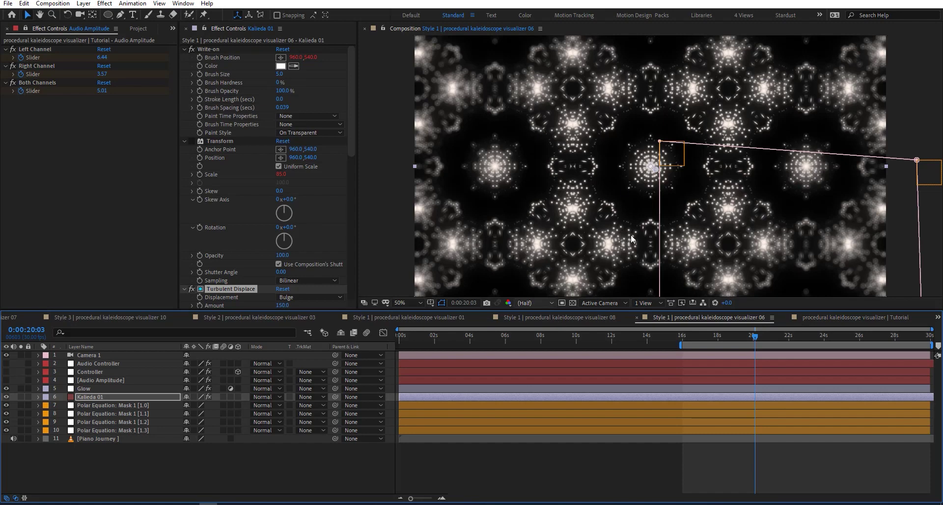
{"action": "left_click", "coordinate": [581, 455]}
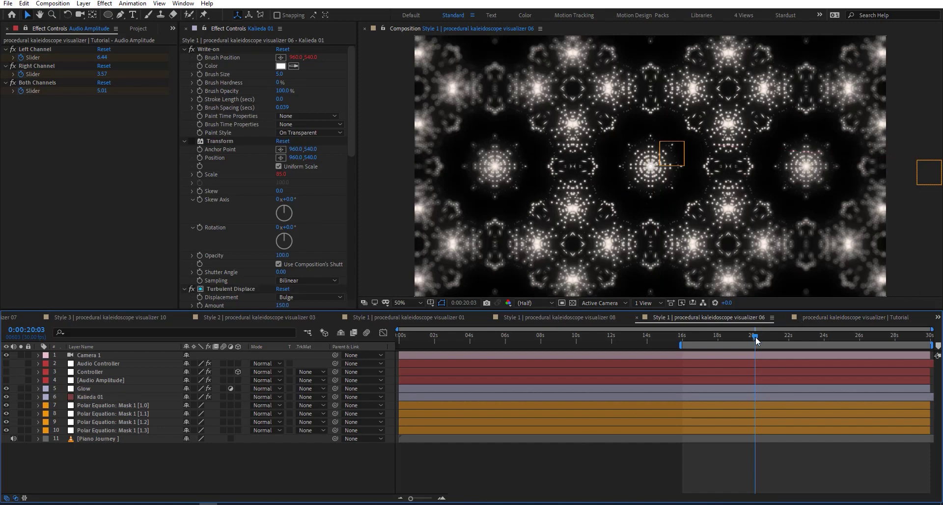
{"action": "left_click_drag", "start_coordinate": [756, 340], "coordinate": [801, 339]}
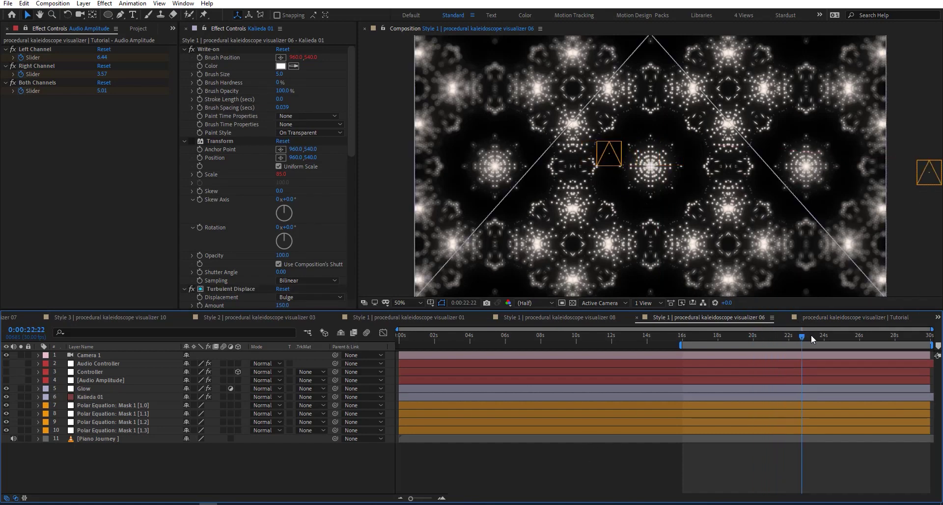
{"action": "key", "text": "Home"}
{"action": "scroll", "coordinate": [220, 202], "scroll_direction": "down", "scroll_amount": 5}
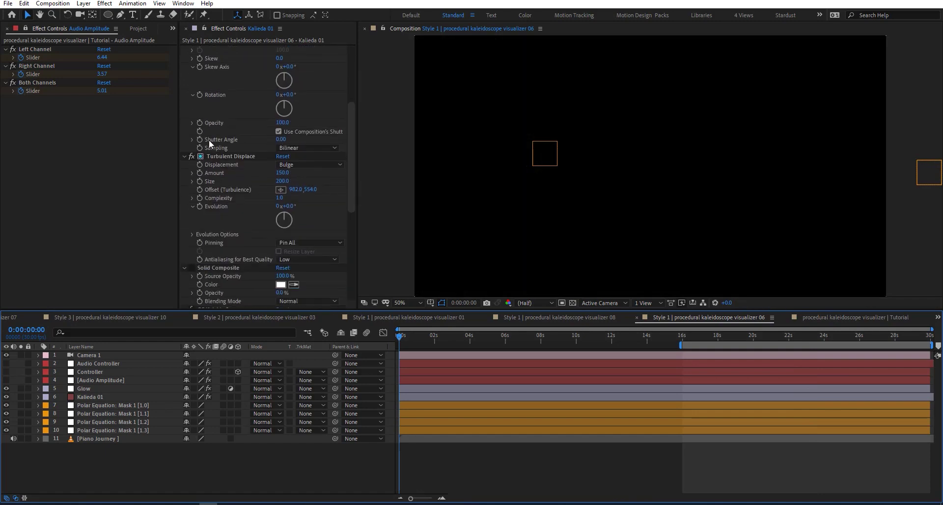
{"action": "left_click", "coordinate": [775, 337]}
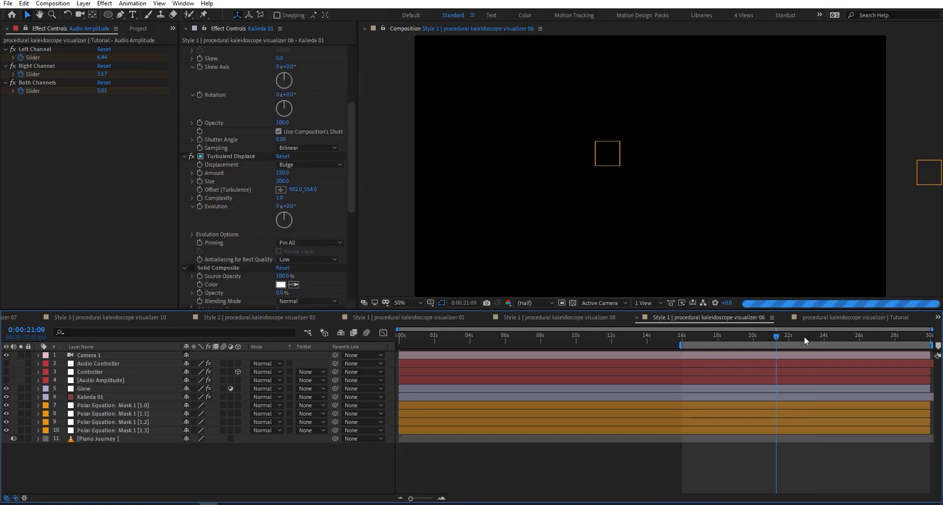
{"action": "left_click", "coordinate": [824, 337]}
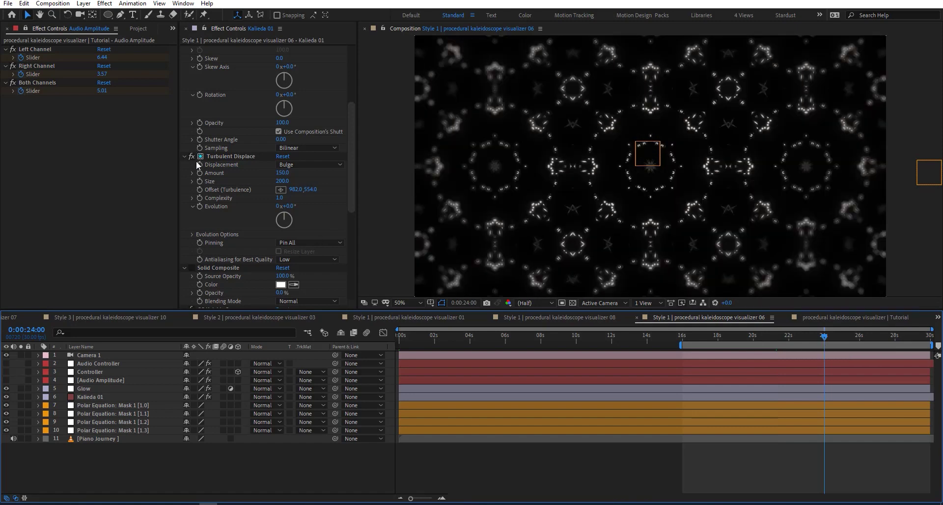
Toggle Turbulent Displace off and on to compare, then preview from about 16 seconds
{"action": "left_click", "coordinate": [193, 155]}
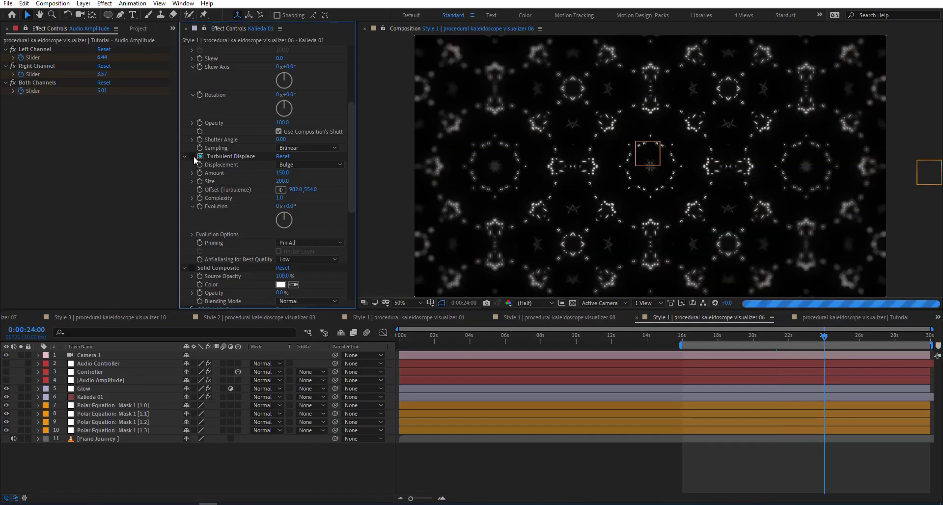
{"action": "left_click", "coordinate": [193, 155]}
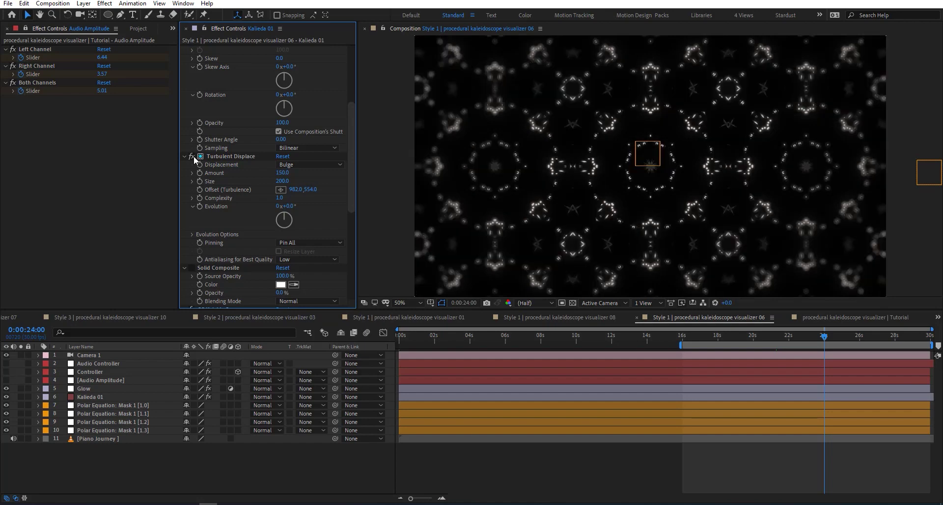
{"action": "left_click", "coordinate": [193, 155]}
{"action": "left_click", "coordinate": [683, 334]}
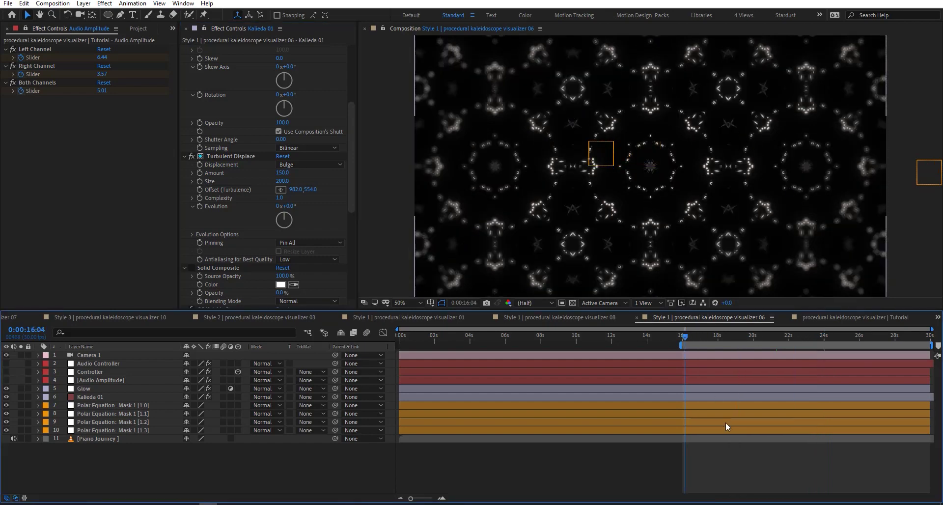
{"action": "key", "text": "space"}
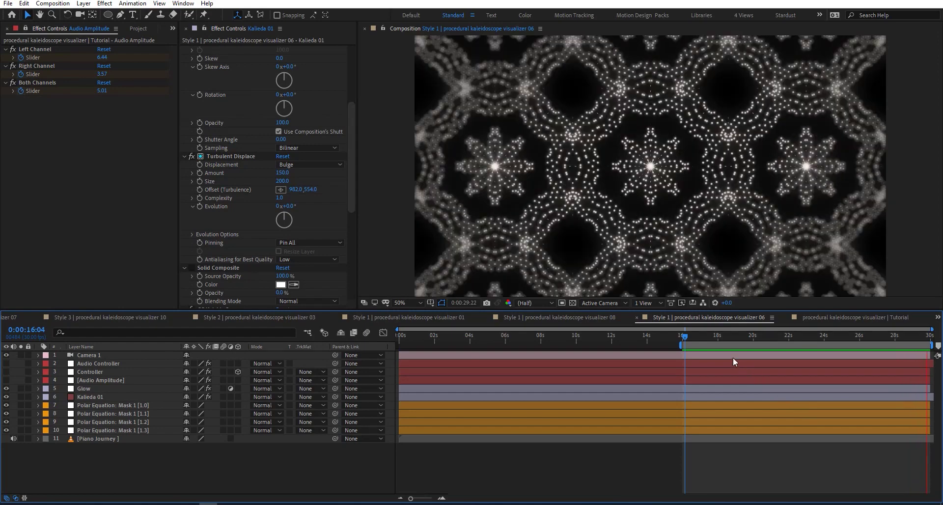
At about 19 seconds, toggle Turbulent Displace off and on to compare, then set it to Turbulent
{"action": "left_click_drag", "start_coordinate": [719, 336], "coordinate": [748, 337]}
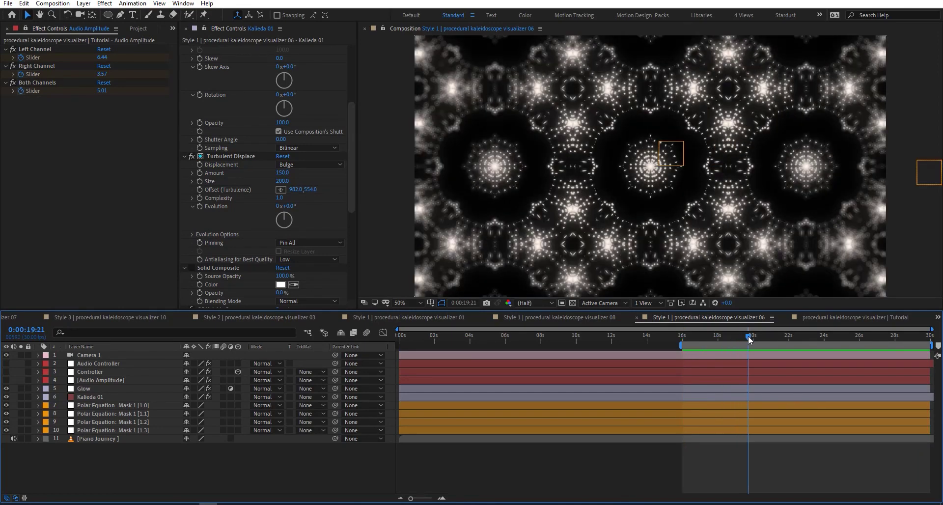
{"action": "left_click", "coordinate": [190, 155]}
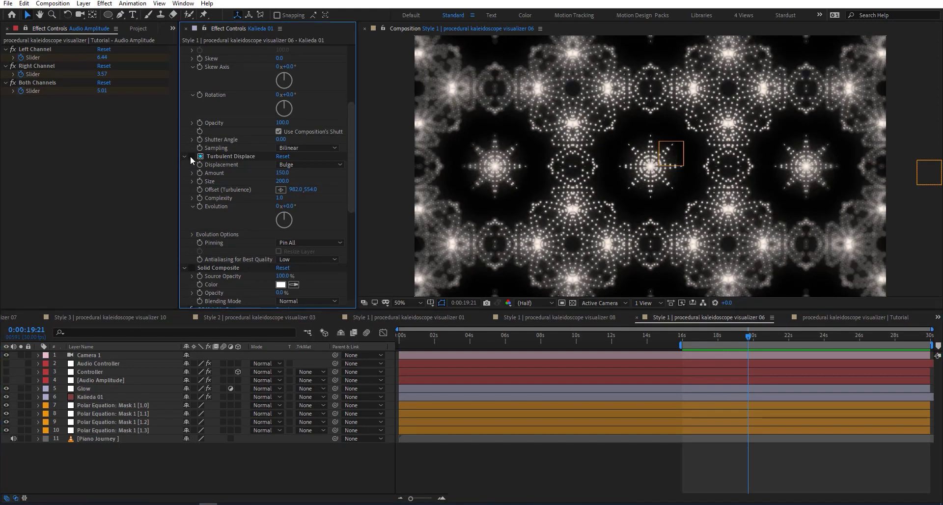
{"action": "left_click", "coordinate": [190, 155]}
{"action": "left_click", "coordinate": [297, 165]}
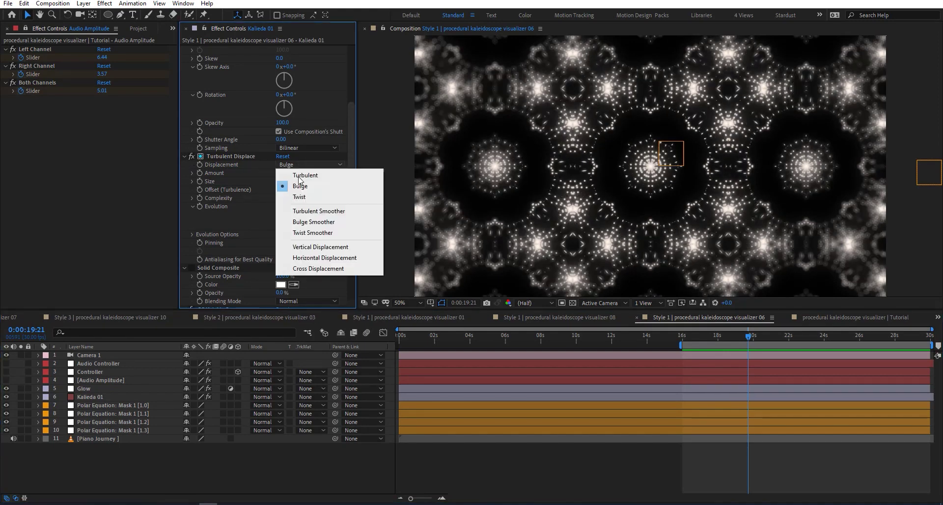
{"action": "left_click", "coordinate": [299, 179]}
Try Twist, Turbulent Smoother and Bulge Smoother, settle on Twist Smoother, and shift the offset to 1172
{"action": "left_click", "coordinate": [208, 164]}
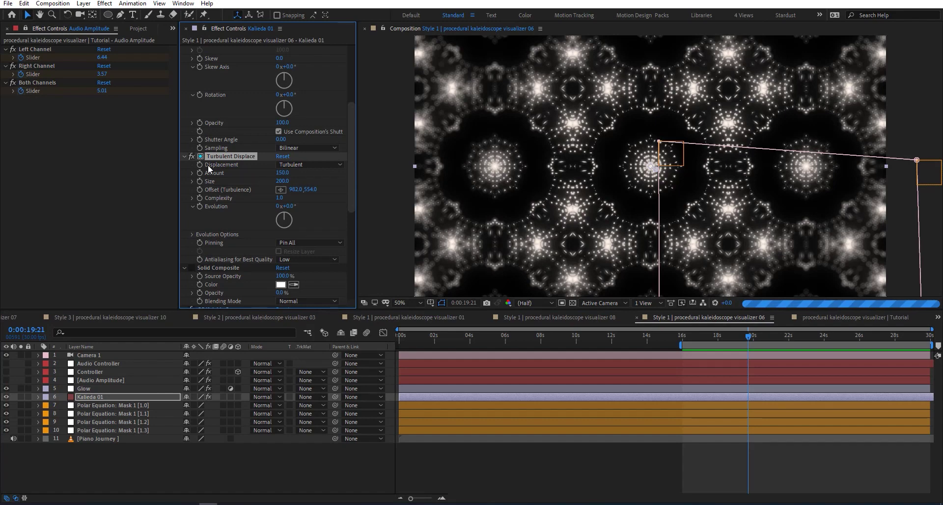
{"action": "left_click", "coordinate": [295, 165]}
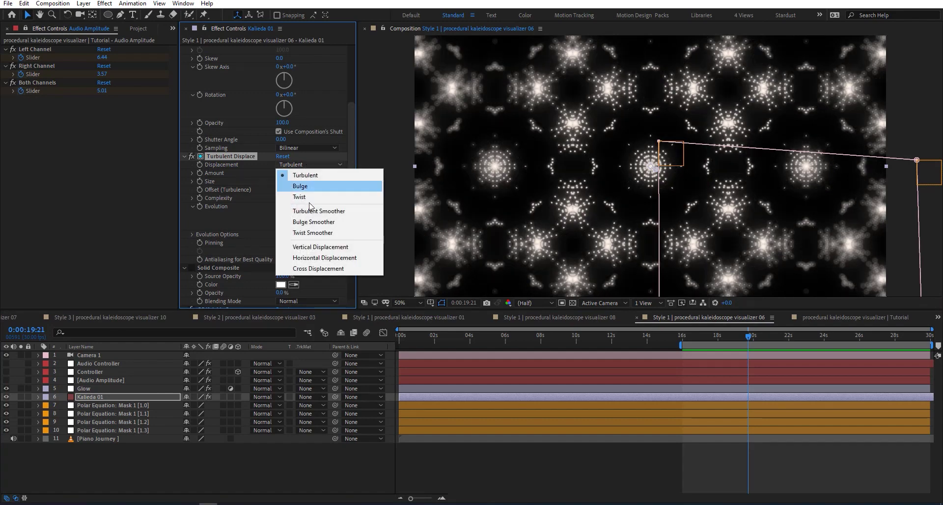
{"action": "left_click", "coordinate": [311, 196]}
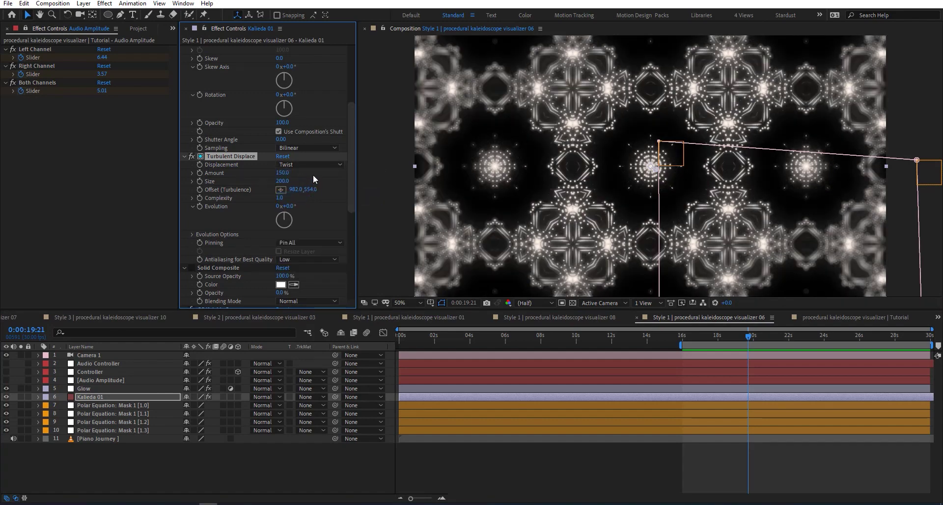
{"action": "left_click", "coordinate": [307, 165]}
{"action": "left_click", "coordinate": [308, 208]}
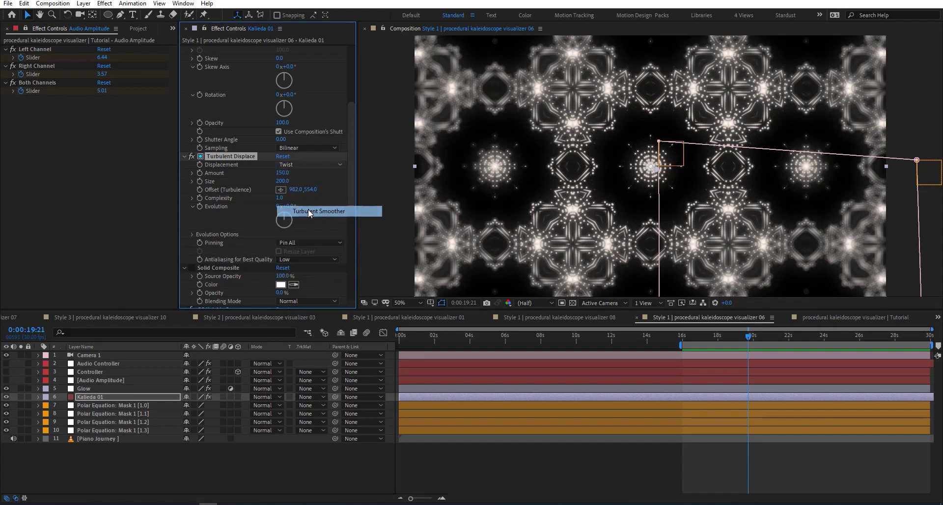
{"action": "left_click", "coordinate": [302, 165]}
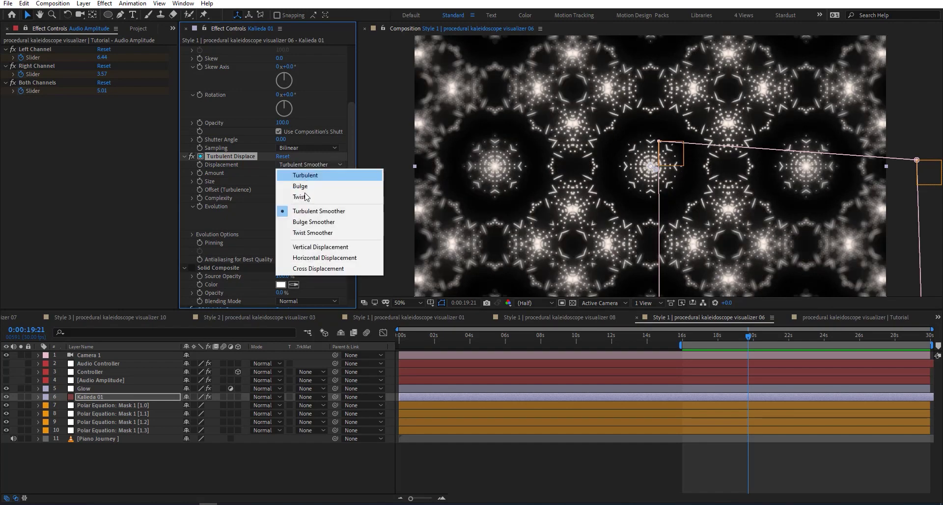
{"action": "left_click", "coordinate": [314, 222]}
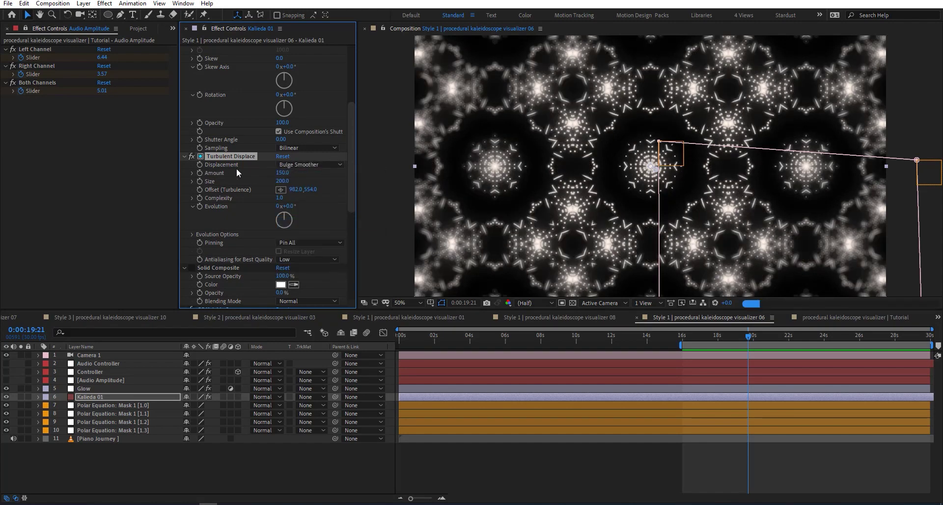
{"action": "left_click", "coordinate": [309, 165]}
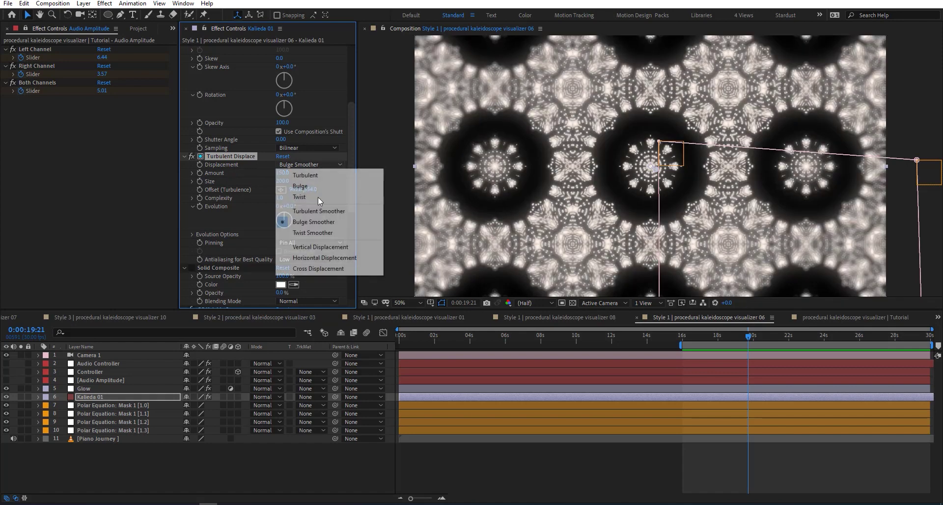
{"action": "left_click", "coordinate": [305, 167]}
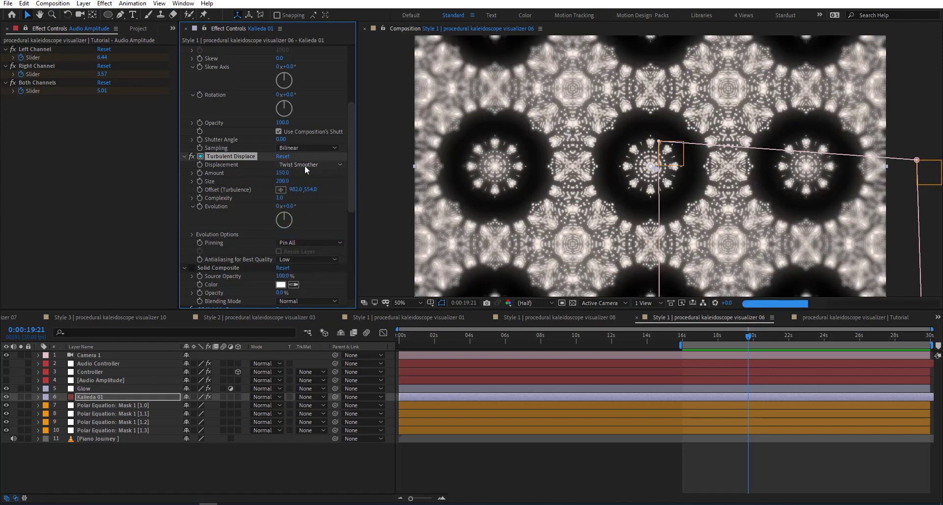
{"action": "left_click_drag", "start_coordinate": [297, 189], "coordinate": [360, 198]}
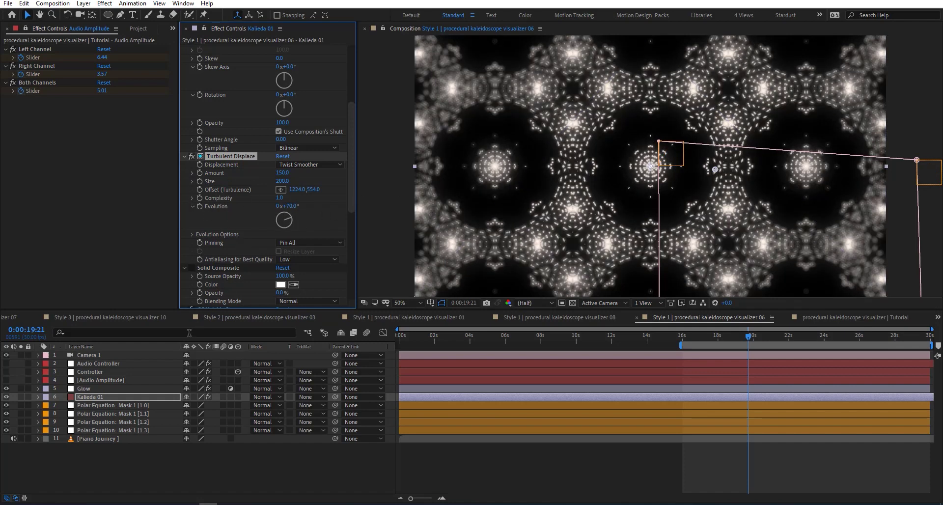
Show Kalieda 01's Mask 1 with M, scrub ahead to preview later frames, and reselect the layer
{"action": "left_click", "coordinate": [110, 396]}
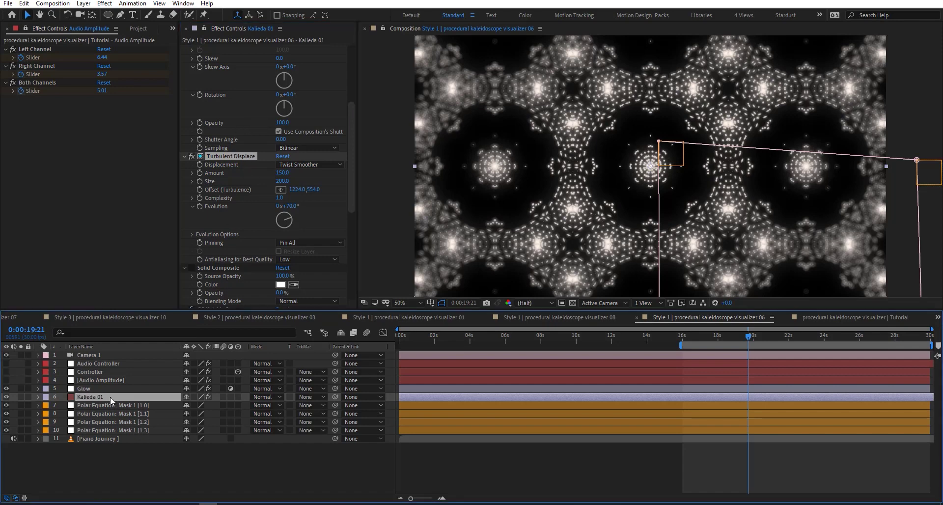
{"action": "key", "text": "m"}
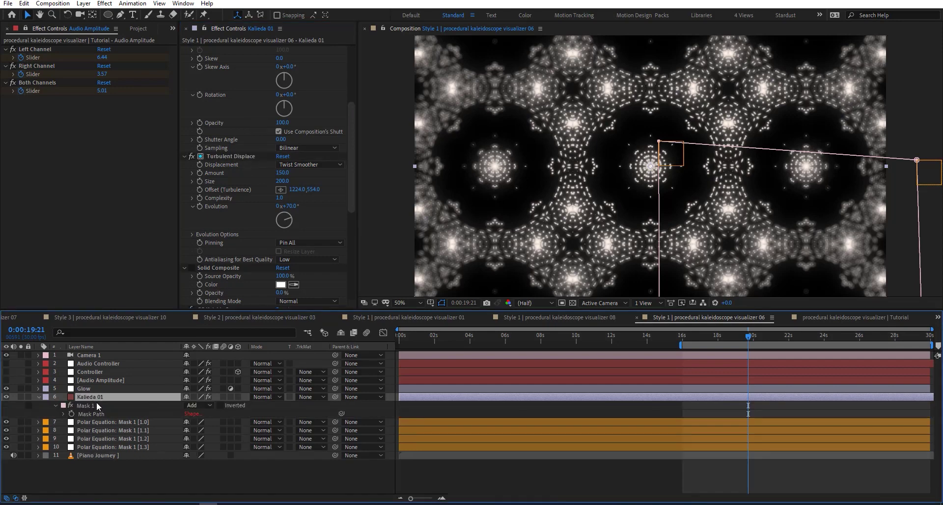
{"action": "scroll", "coordinate": [671, 174], "scroll_direction": "down", "scroll_amount": 1}
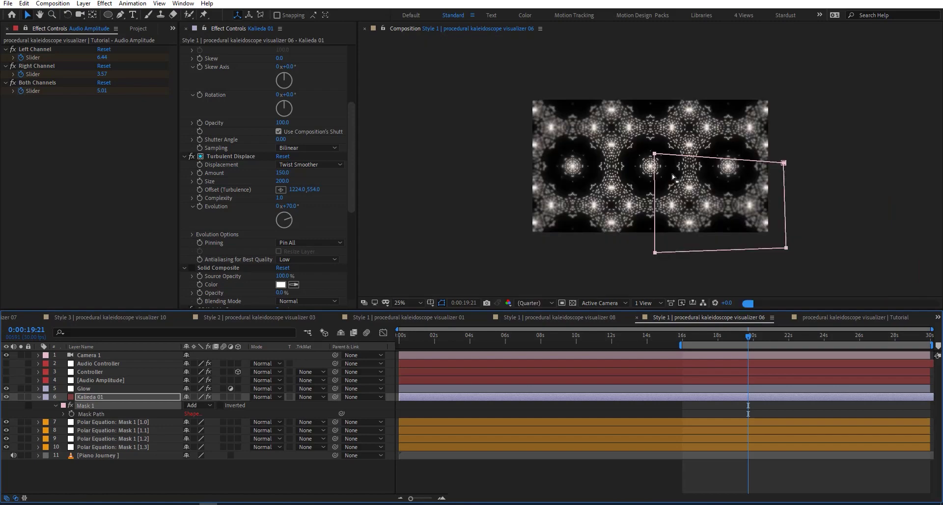
{"action": "scroll", "coordinate": [672, 174], "scroll_direction": "up", "scroll_amount": 1}
{"action": "mouse_move", "coordinate": [752, 334]}
{"action": "left_mouse_down"}
{"action": "mouse_move", "coordinate": [805, 335]}
{"action": "mouse_move", "coordinate": [752, 337]}
{"action": "mouse_move", "coordinate": [806, 343]}
{"action": "mouse_move", "coordinate": [764, 343]}
{"action": "left_mouse_up"}
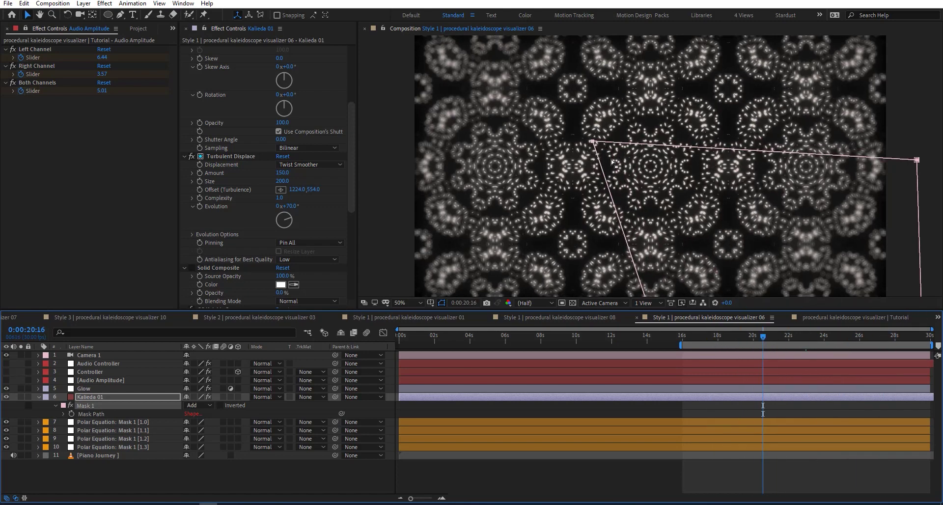
{"action": "left_click", "coordinate": [626, 185]}
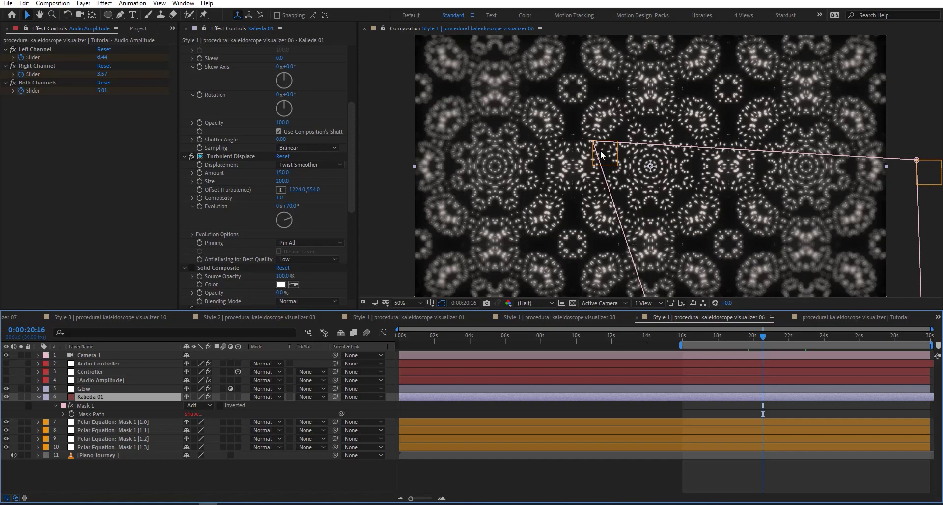
Show the Polar Equation: Mask 1 [1.1] layer's Position expression for editing
{"action": "left_click", "coordinate": [113, 421]}
{"action": "left_click", "coordinate": [110, 428]}
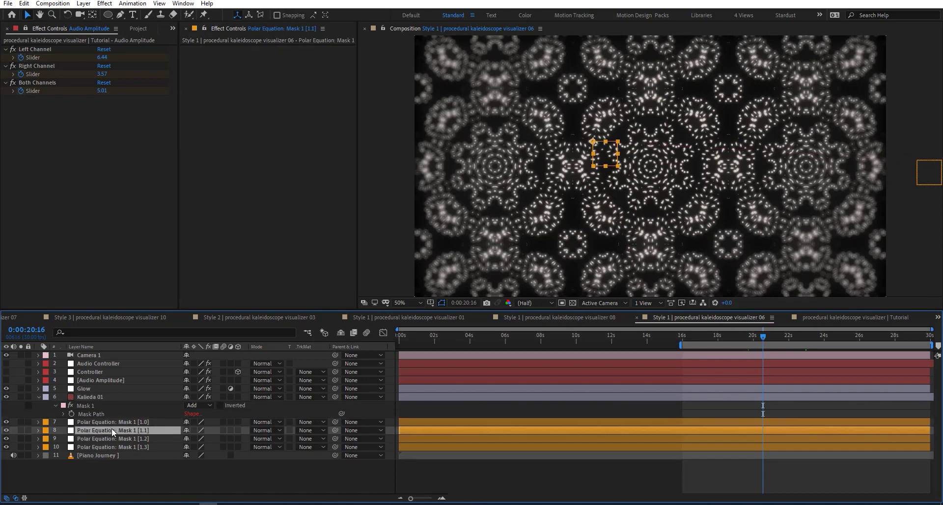
{"action": "key", "text": "p"}
{"action": "left_click", "coordinate": [56, 439]}
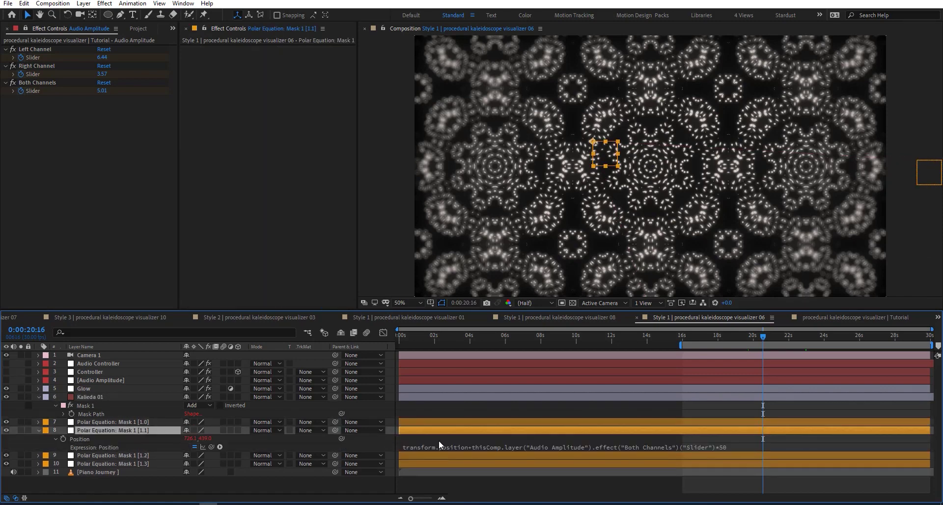
{"action": "left_click", "coordinate": [540, 444]}
{"action": "left_click", "coordinate": [540, 444]}
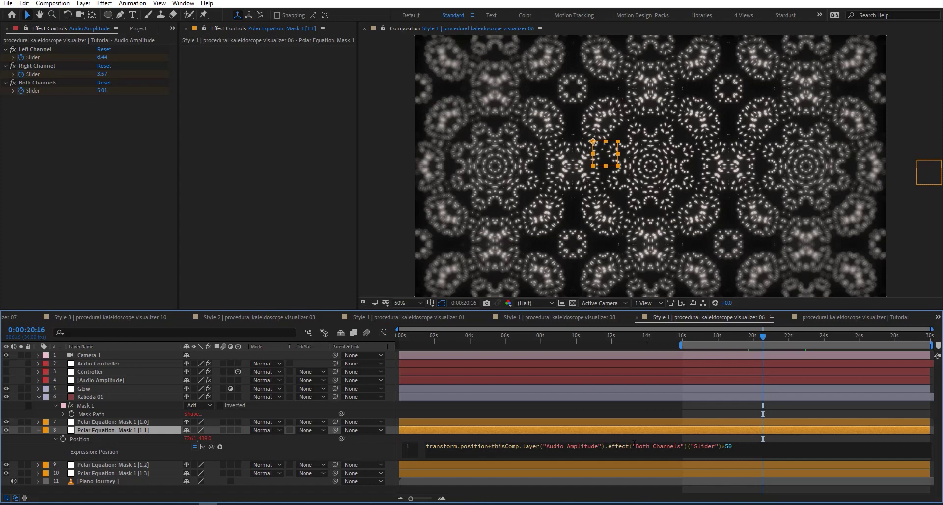
Highlight the expression's transform.position, Both Channels slider reference and 50 multiplier in turn
{"action": "left_click_drag", "start_coordinate": [724, 445], "coordinate": [767, 445]}
{"action": "left_click_drag", "start_coordinate": [489, 445], "coordinate": [425, 446]}
{"action": "left_click_drag", "start_coordinate": [490, 445], "coordinate": [796, 444]}
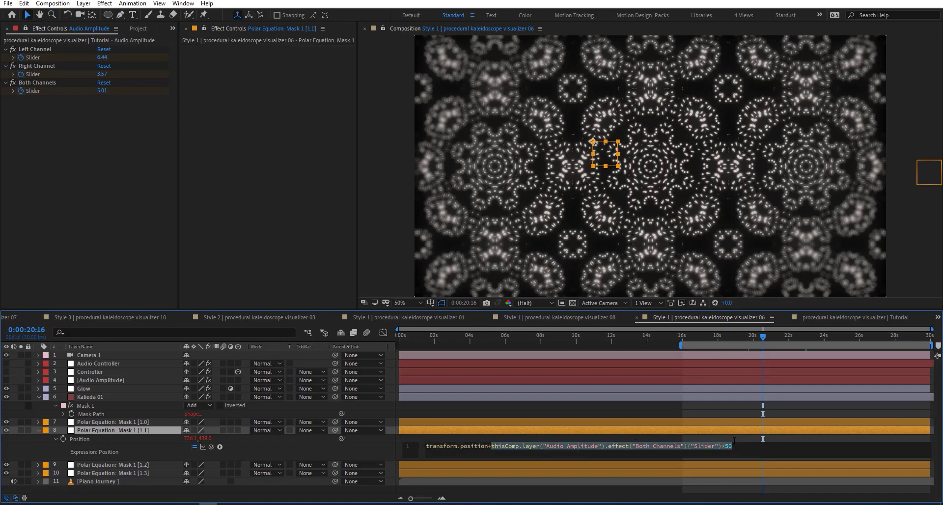
{"action": "mouse_move", "coordinate": [734, 440]}
{"action": "left_mouse_down"}
{"action": "mouse_move", "coordinate": [710, 445]}
{"action": "mouse_move", "coordinate": [720, 446]}
{"action": "left_mouse_up"}
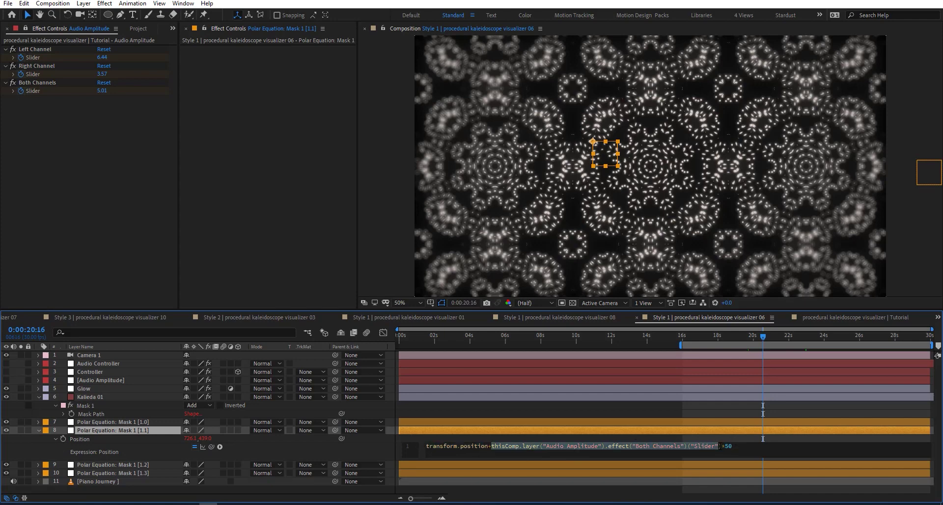
{"action": "left_click", "coordinate": [738, 447]}
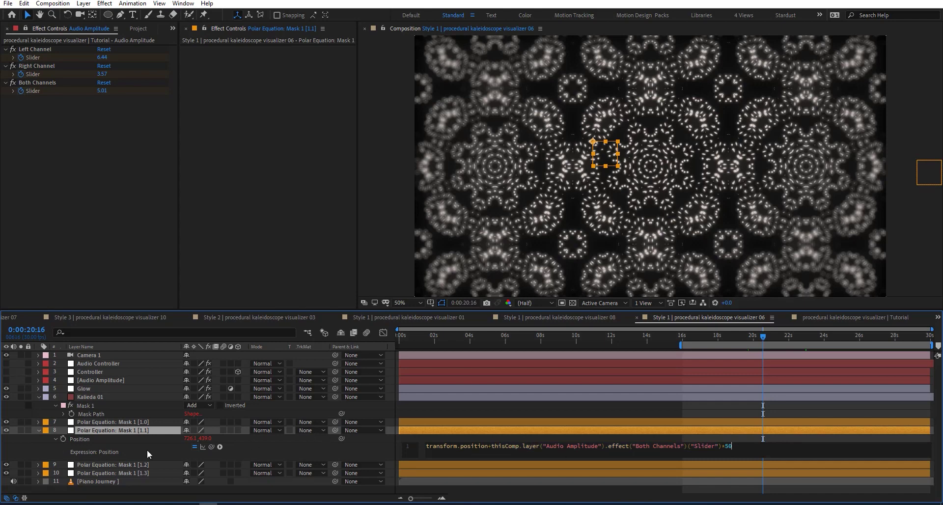
Commit the expression, preview playback, return to 0:00:13:21, and reselect Kalieda 01
{"action": "key", "text": "KP_Enter"}
{"action": "key", "text": "space"}
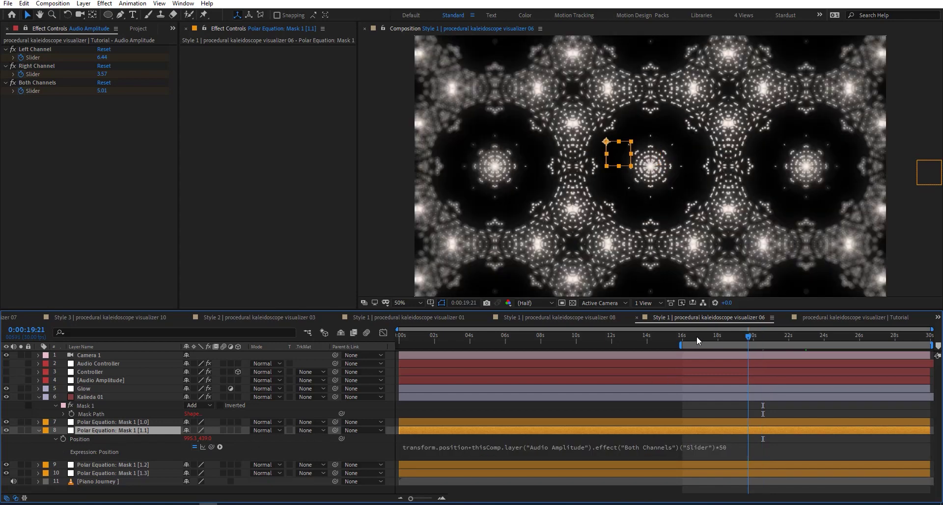
{"action": "left_click_drag", "start_coordinate": [779, 337], "coordinate": [642, 339]}
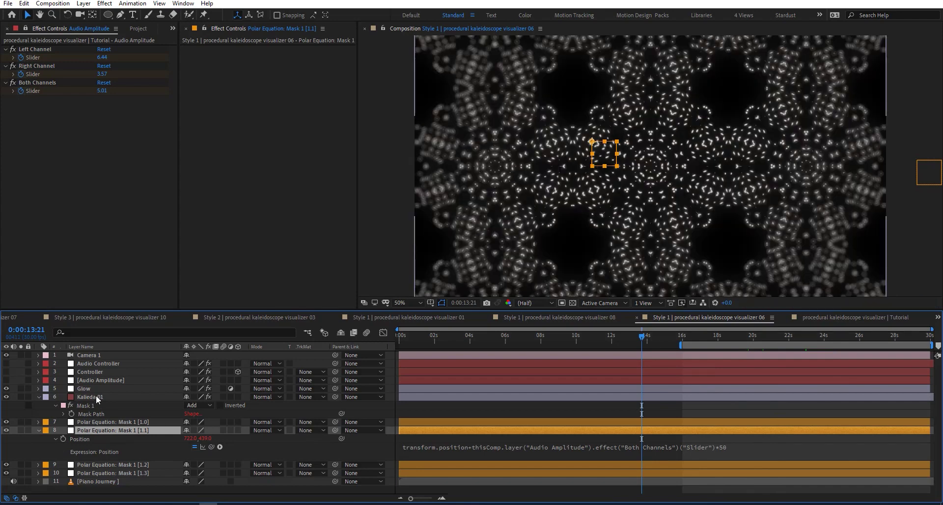
{"action": "left_click", "coordinate": [95, 395]}
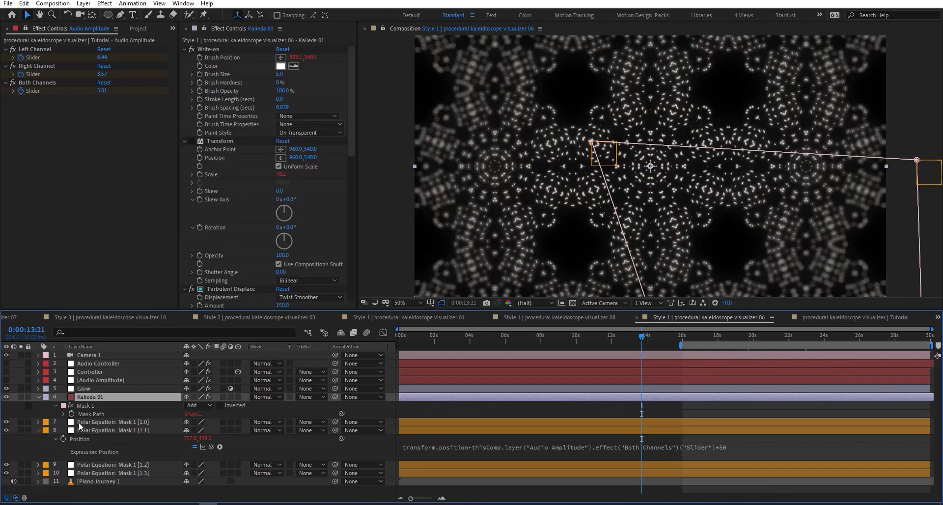
Set Turbulent Displace's Compositing Options Mask Reference 1 to Mask 1 on Kalieda 01
{"action": "key", "text": "e"}
{"action": "key", "text": "e"}
{"action": "key", "text": "e"}
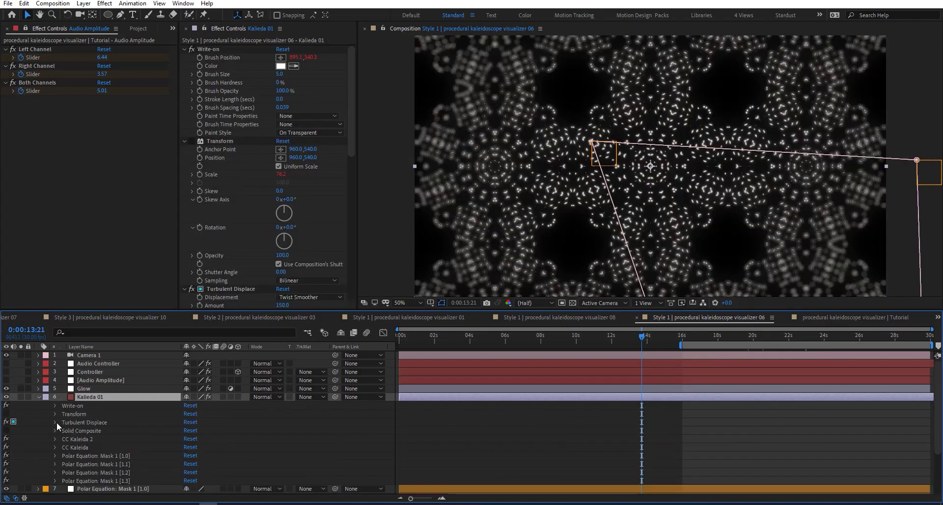
{"action": "left_click", "coordinate": [55, 422]}
{"action": "scroll", "coordinate": [105, 399], "scroll_direction": "down", "scroll_amount": 3}
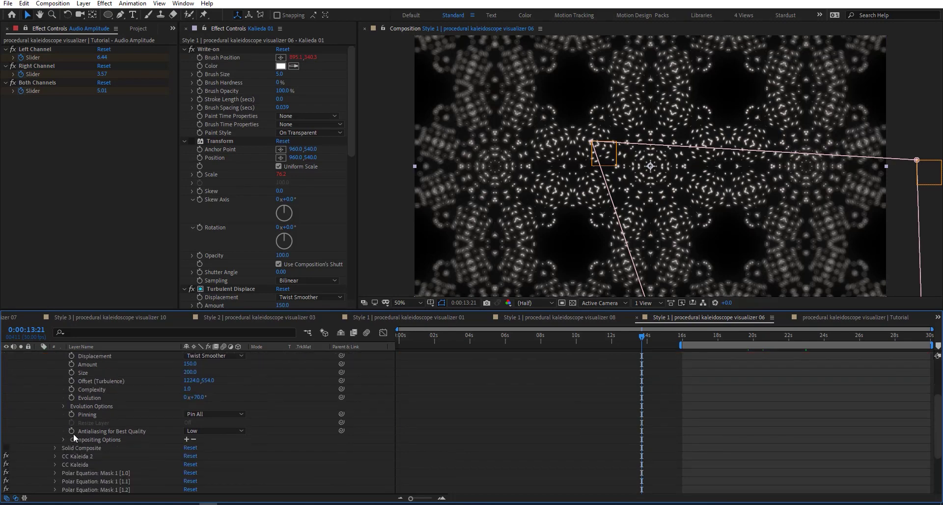
{"action": "left_click", "coordinate": [64, 439]}
{"action": "left_click", "coordinate": [236, 447]}
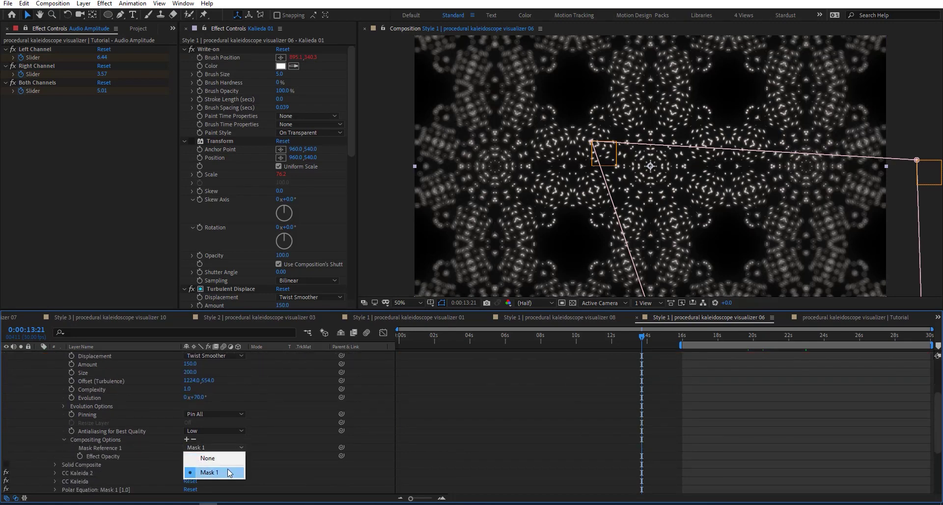
{"action": "left_click", "coordinate": [229, 224]}
Scrub forward to frame 0:00:22:28 to preview the masked displacement
{"action": "scroll", "coordinate": [226, 226], "scroll_direction": "down", "scroll_amount": 5}
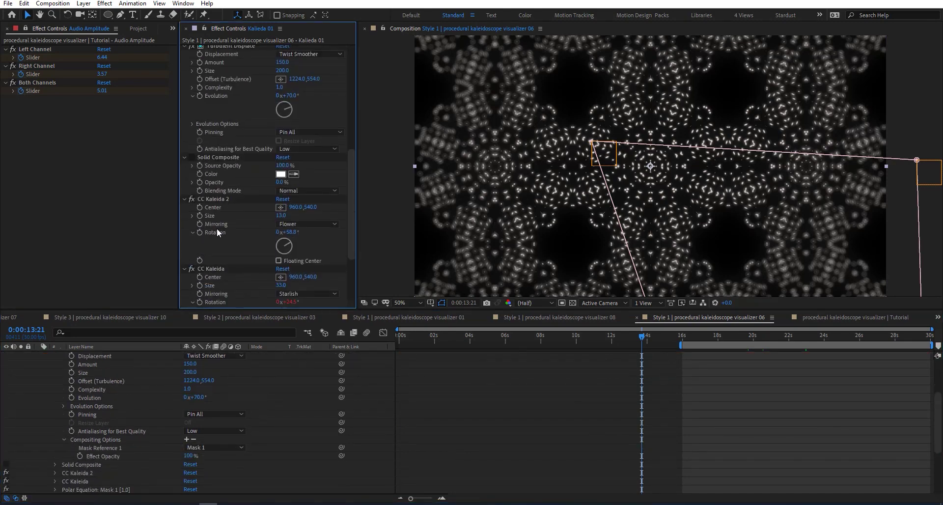
{"action": "scroll", "coordinate": [195, 197], "scroll_direction": "down", "scroll_amount": 3}
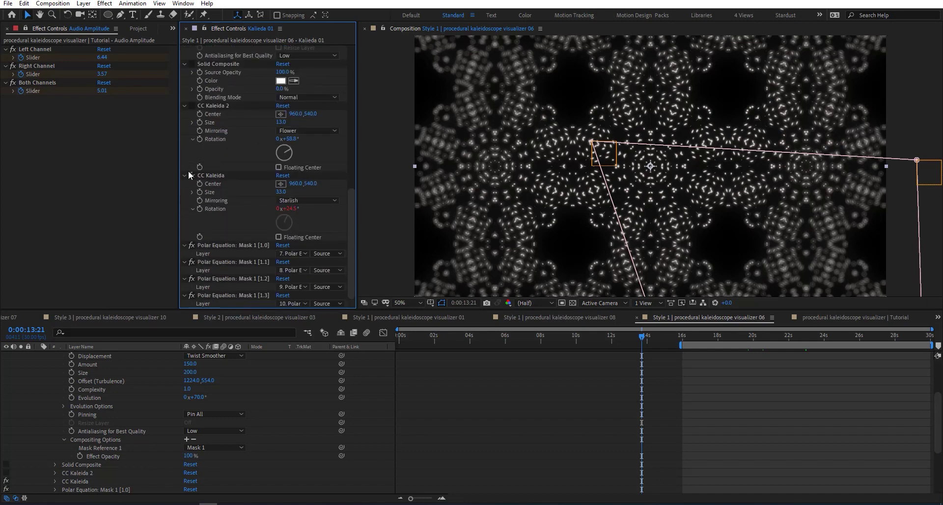
{"action": "scroll", "coordinate": [213, 152], "scroll_direction": "up", "scroll_amount": 6}
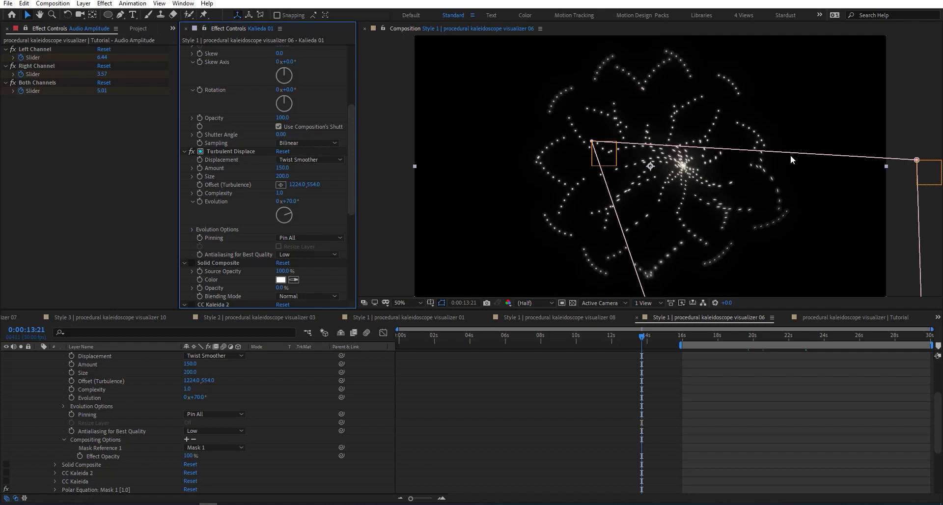
{"action": "left_click_drag", "start_coordinate": [659, 340], "coordinate": [751, 339]}
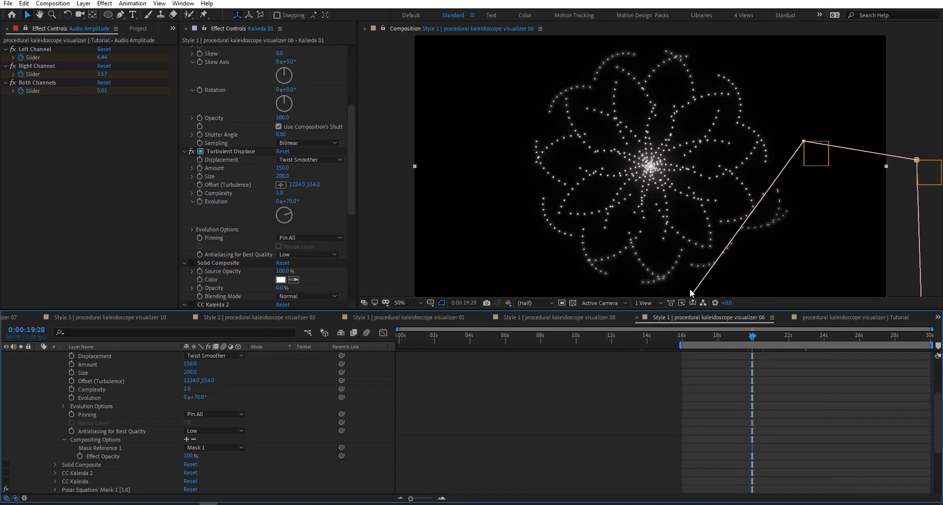
{"action": "left_click", "coordinate": [806, 338]}
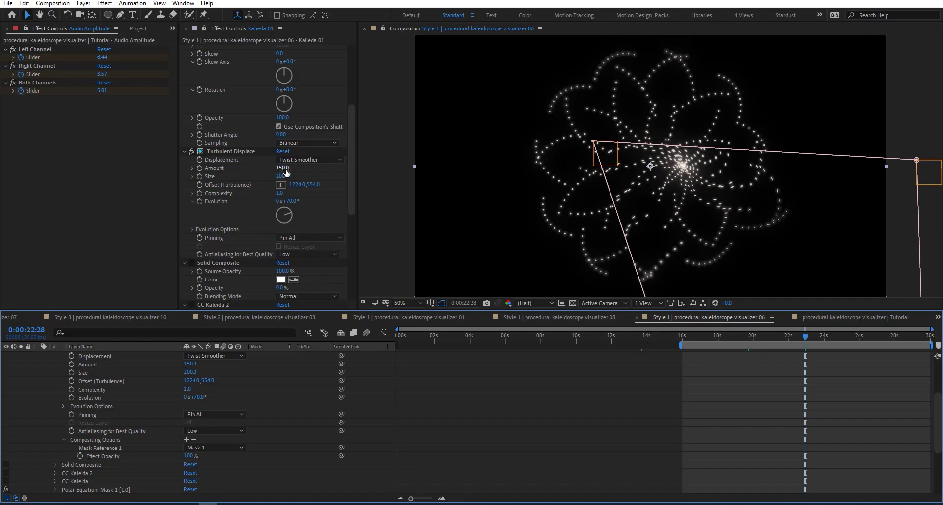
Try a Turbulent Displace Amount of about 352, revert it to 150, and turn CC Kaleida back on
{"action": "left_click_drag", "start_coordinate": [281, 167], "coordinate": [379, 168]}
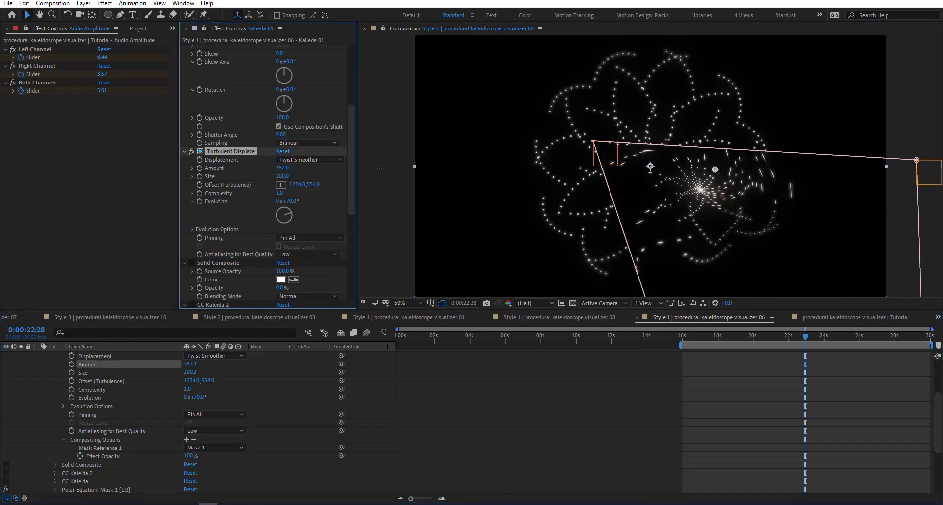
{"action": "key", "text": "ctrl+z"}
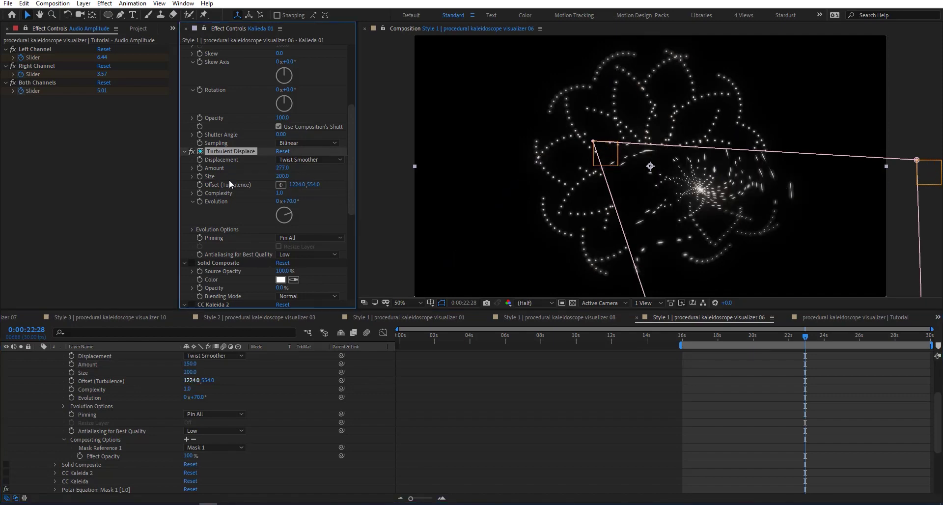
{"action": "scroll", "coordinate": [229, 179], "scroll_direction": "down", "scroll_amount": 5}
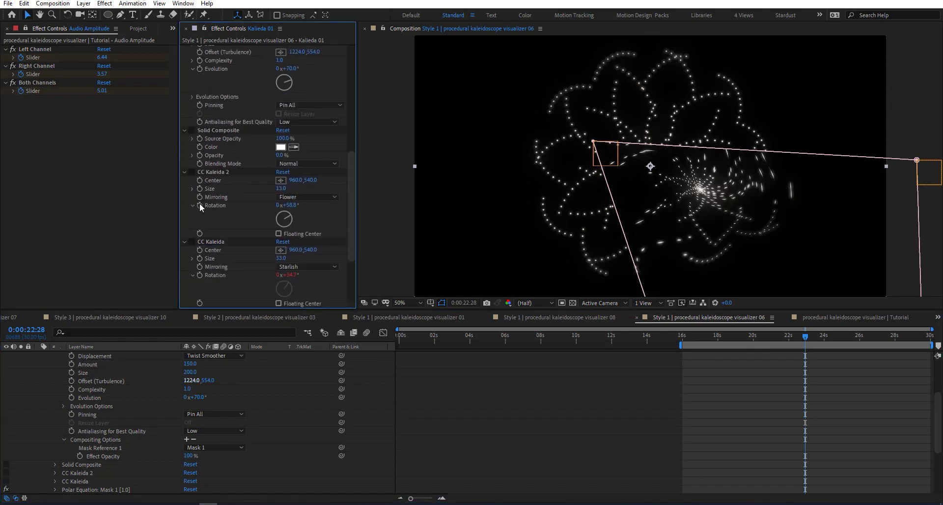
{"action": "left_click", "coordinate": [192, 241]}
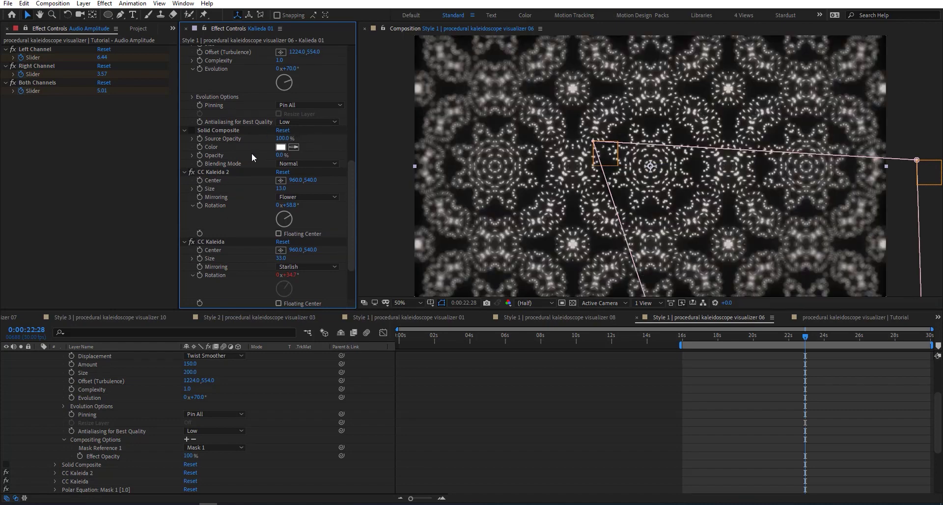
{"action": "scroll", "coordinate": [246, 145], "scroll_direction": "up", "scroll_amount": 4}
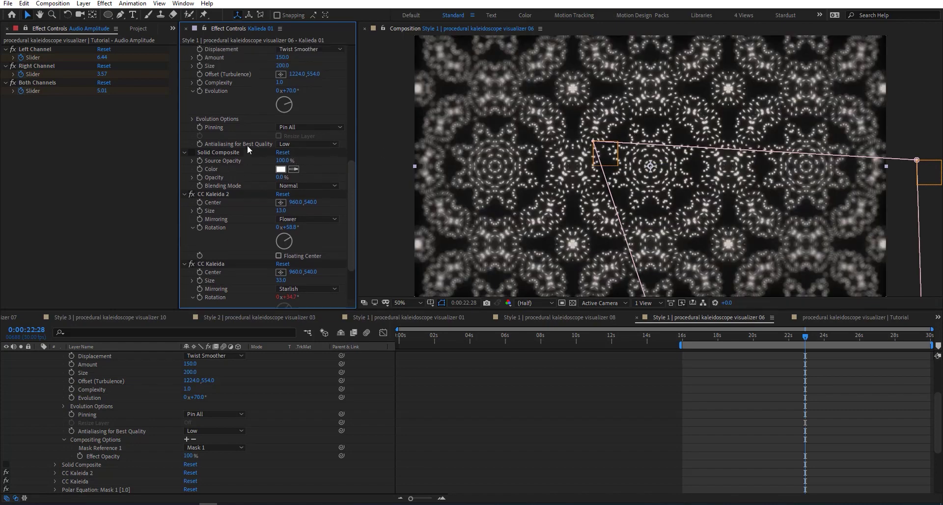
Change the displacement type to Vertical Displacement, then to Turbulent
{"action": "left_click", "coordinate": [292, 116]}
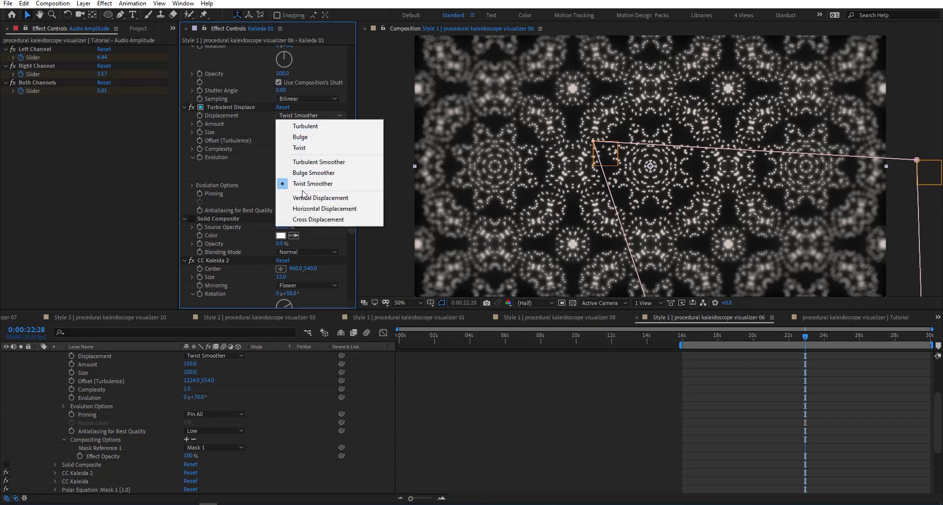
{"action": "left_click", "coordinate": [260, 152]}
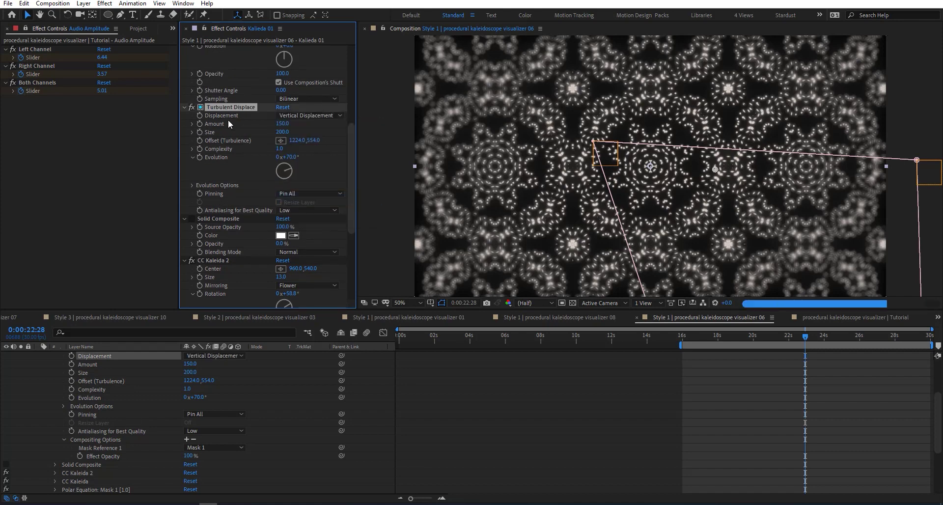
{"action": "left_click", "coordinate": [327, 116]}
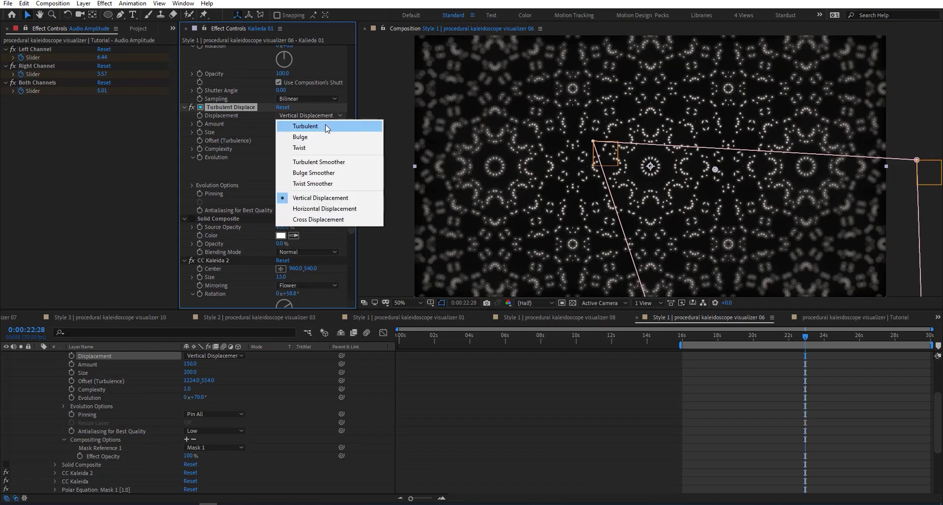
{"action": "left_click", "coordinate": [325, 124]}
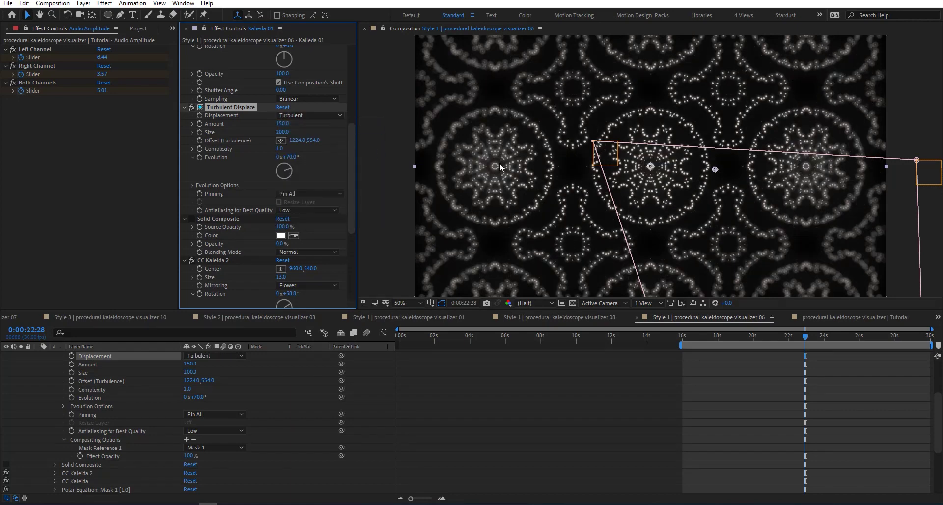
{"action": "left_click", "coordinate": [732, 333]}
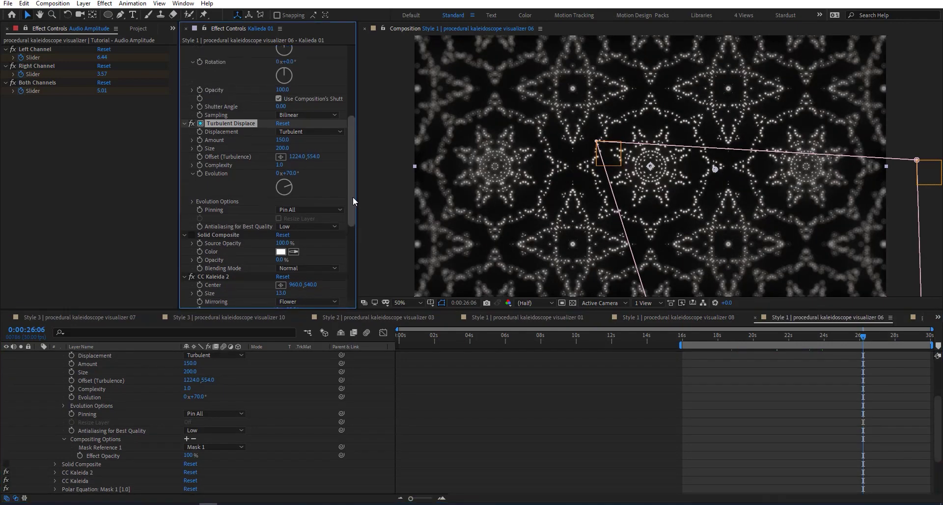
{"action": "left_click_drag", "start_coordinate": [351, 225], "coordinate": [354, 173]}
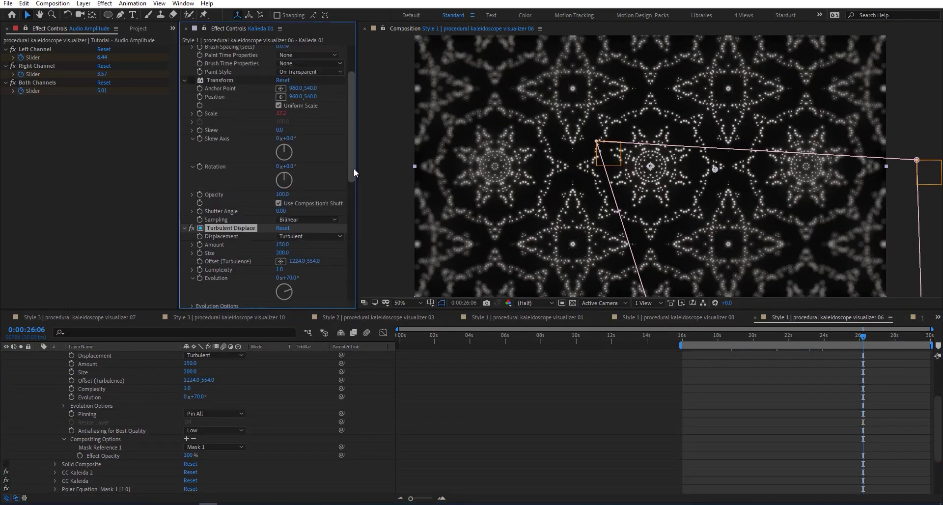
Toggle the Transform effect off and back on, then scrub around 20 seconds to preview the pattern
{"action": "left_click", "coordinate": [191, 81]}
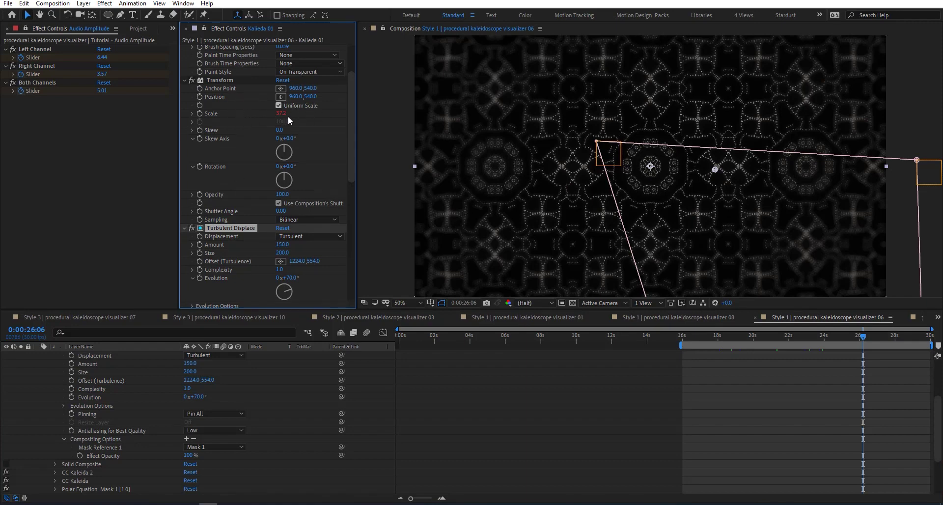
{"action": "left_click", "coordinate": [191, 80]}
{"action": "left_click", "coordinate": [191, 80]}
{"action": "left_click_drag", "start_coordinate": [803, 337], "coordinate": [784, 337]}
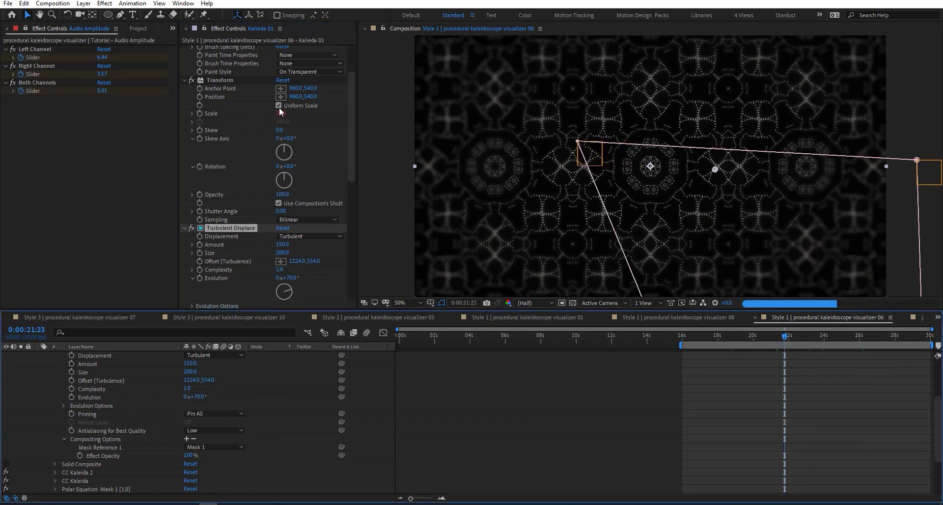
{"action": "left_click", "coordinate": [758, 338]}
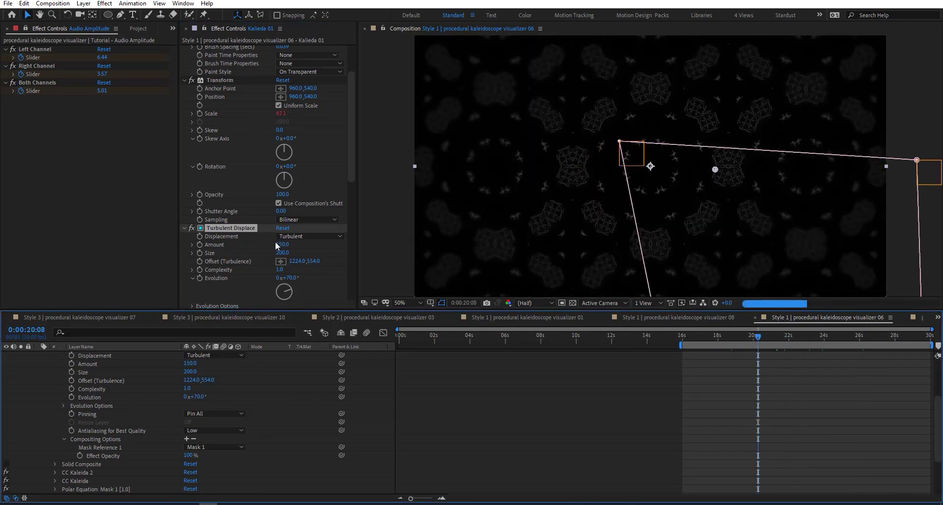
{"action": "scroll", "coordinate": [223, 244], "scroll_direction": "down", "scroll_amount": 10}
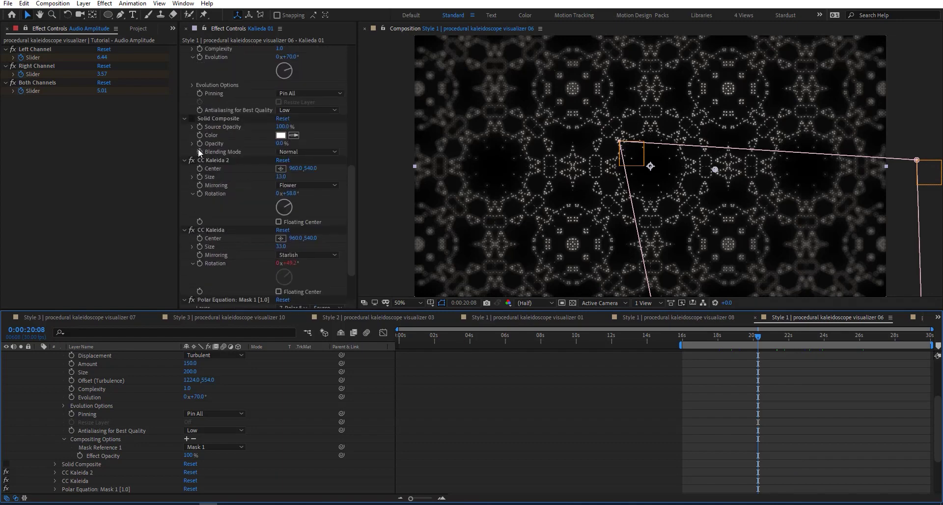
{"action": "scroll", "coordinate": [217, 152], "scroll_direction": "up", "scroll_amount": 9}
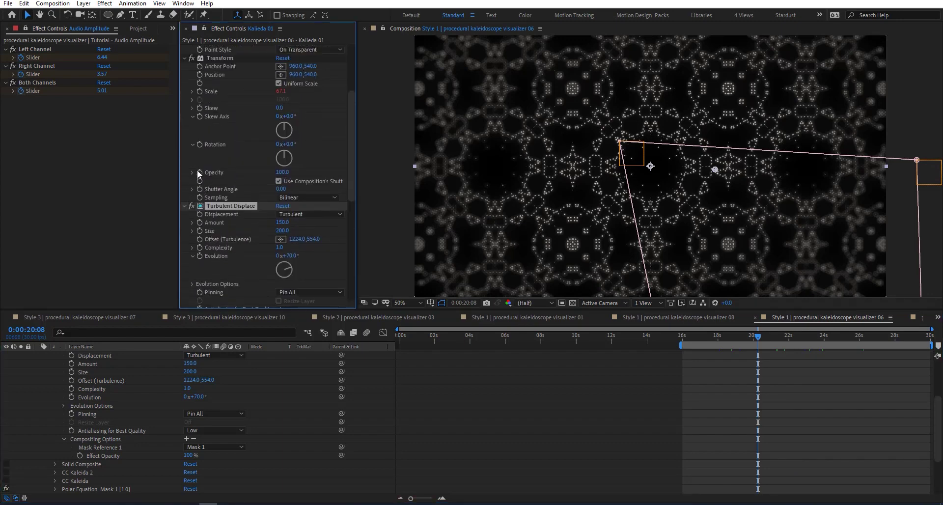
{"action": "scroll", "coordinate": [211, 108], "scroll_direction": "up", "scroll_amount": 2}
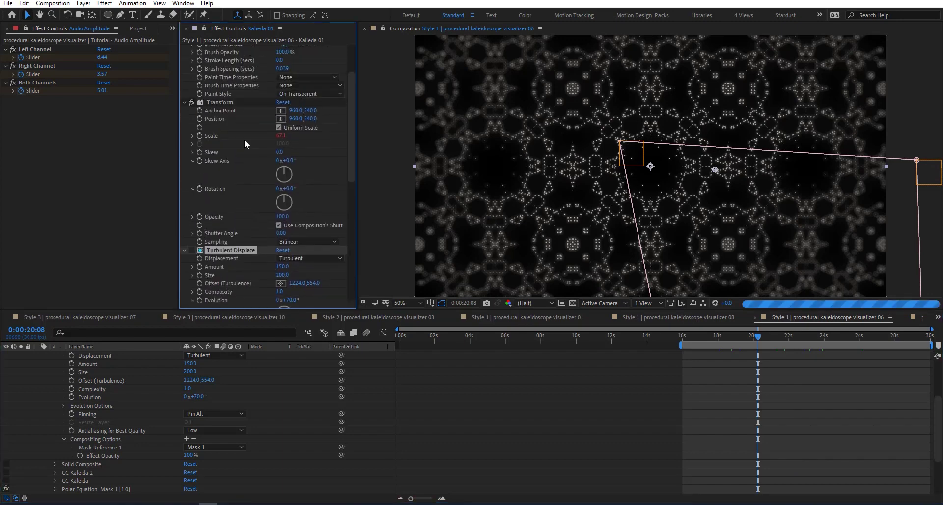
{"action": "left_click_drag", "start_coordinate": [756, 337], "coordinate": [857, 337]}
Preview playback, stop at 22 seconds, turn on CC Kaleida 2, and switch Turbulent Displace off
{"action": "key", "text": "space"}
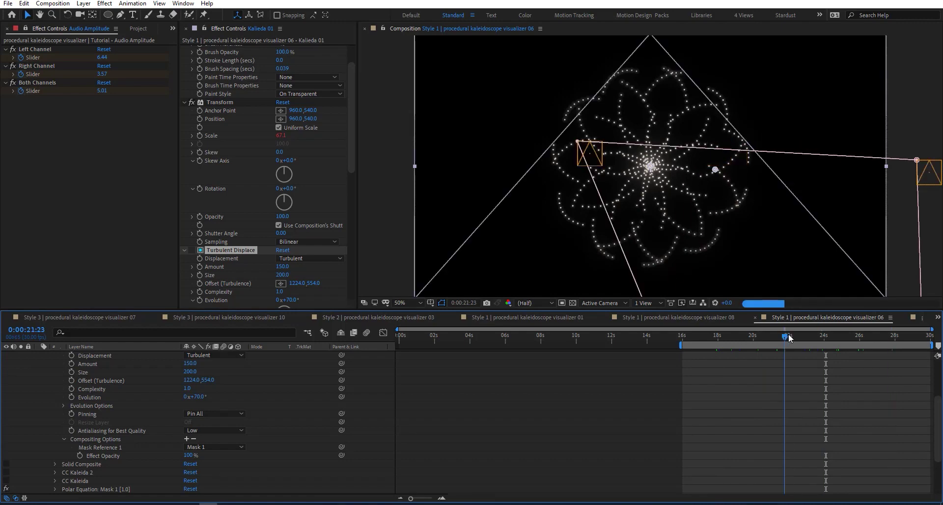
{"action": "left_click", "coordinate": [799, 335]}
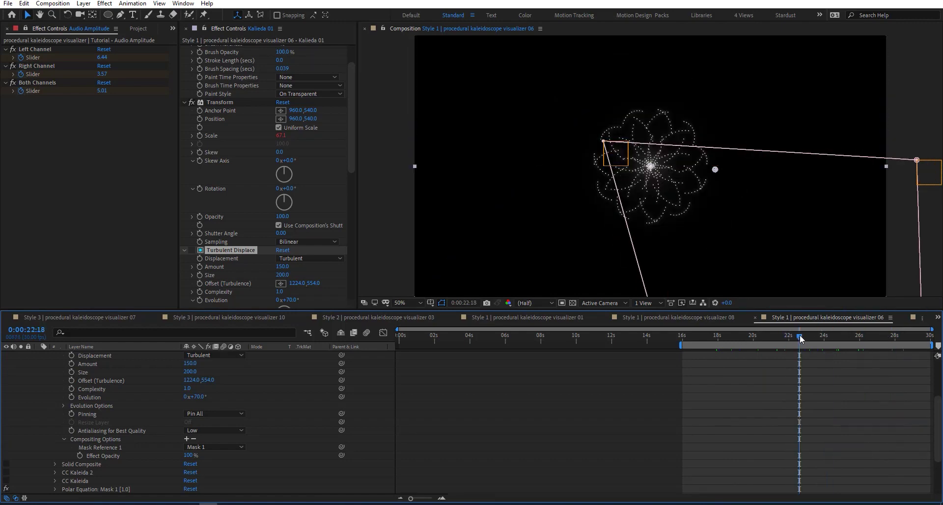
{"action": "scroll", "coordinate": [214, 203], "scroll_direction": "down", "scroll_amount": 5}
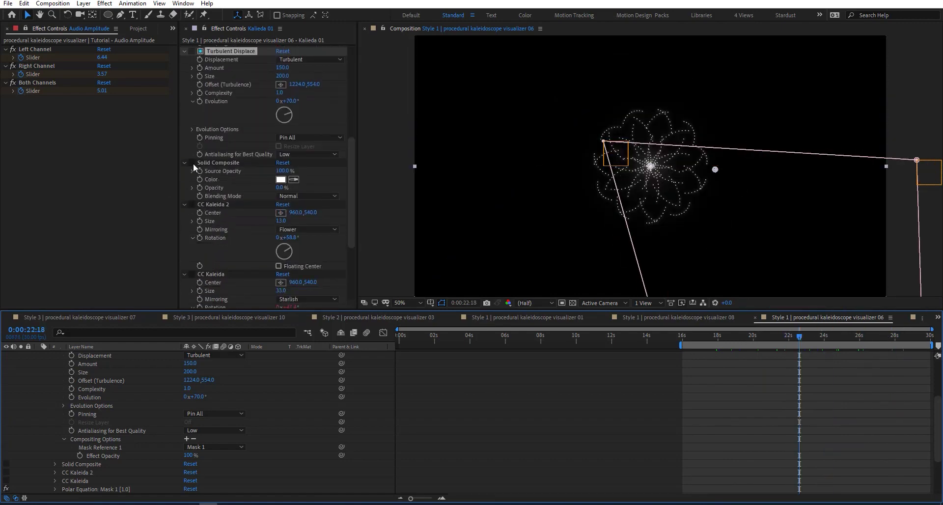
{"action": "left_click", "coordinate": [191, 205]}
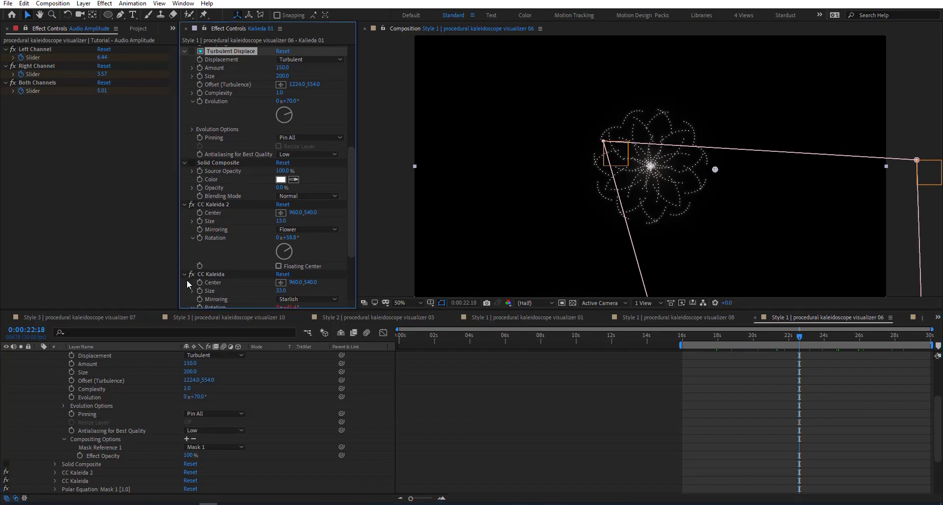
{"action": "left_click", "coordinate": [201, 53]}
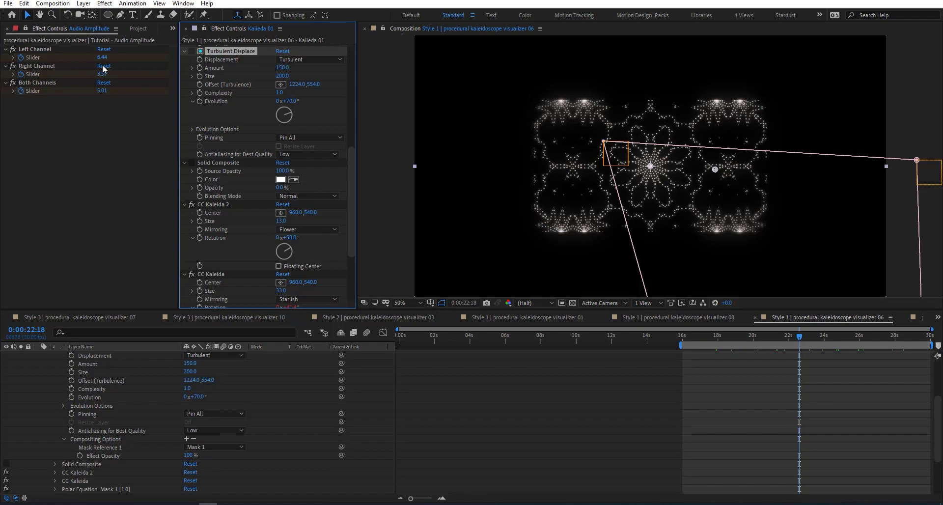
{"action": "left_click", "coordinate": [191, 51]}
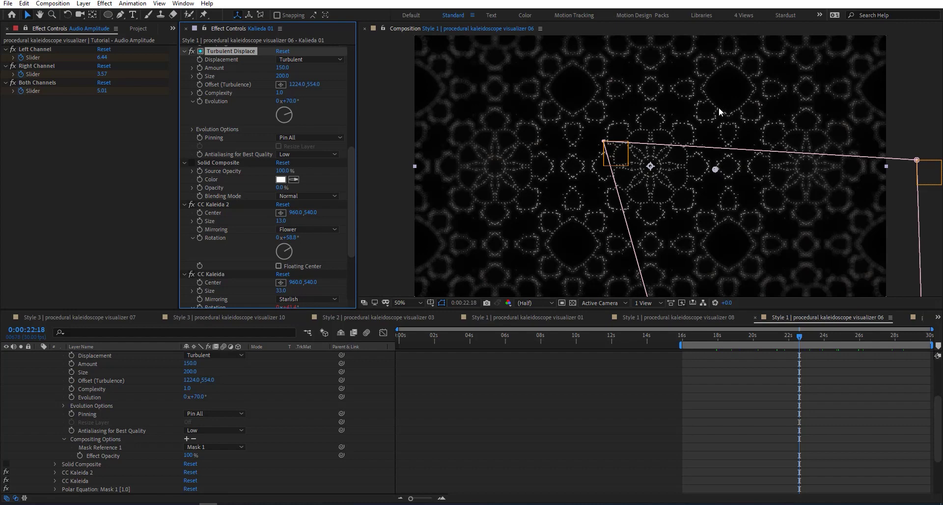
{"action": "left_click", "coordinate": [191, 50]}
Toggle the Solid Composite effect on and off to compare the result
{"action": "scroll", "coordinate": [228, 107], "scroll_direction": "up", "scroll_amount": 3}
{"action": "scroll", "coordinate": [210, 88], "scroll_direction": "up", "scroll_amount": 2}
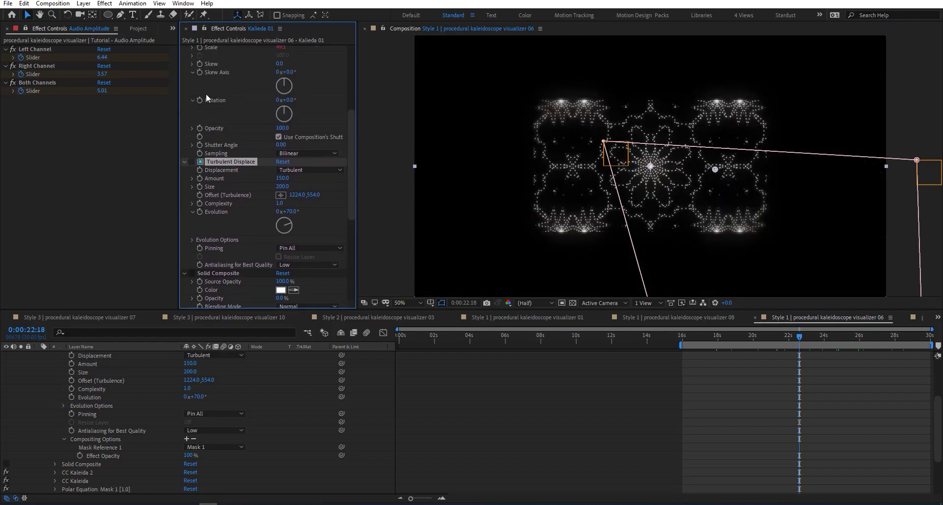
{"action": "left_click", "coordinate": [185, 283]}
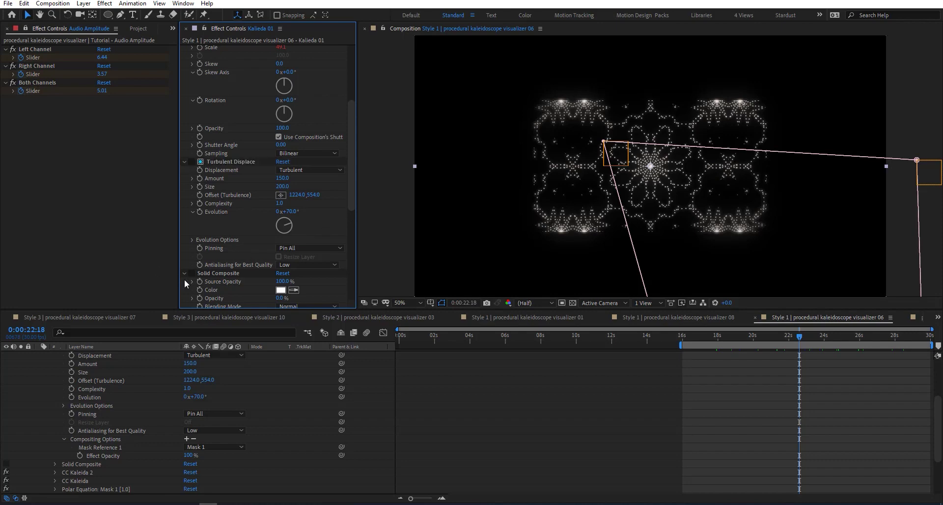
{"action": "left_click", "coordinate": [211, 273]}
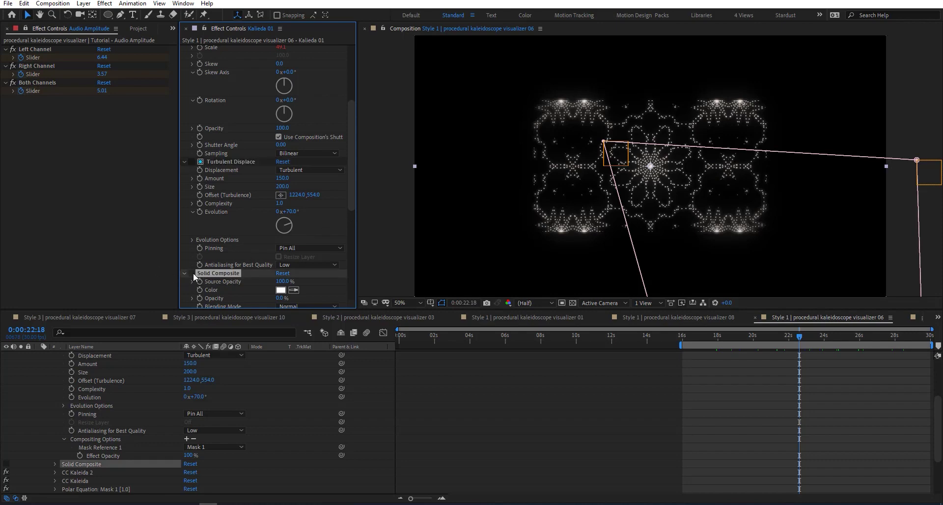
{"action": "left_click", "coordinate": [191, 273]}
{"action": "scroll", "coordinate": [232, 235], "scroll_direction": "down", "scroll_amount": 3}
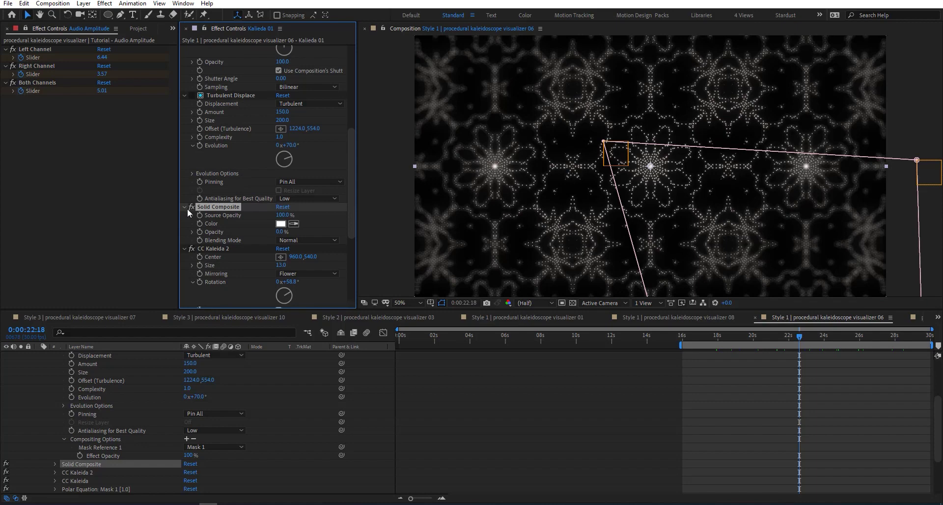
{"action": "left_click", "coordinate": [192, 209]}
{"action": "left_click", "coordinate": [191, 208]}
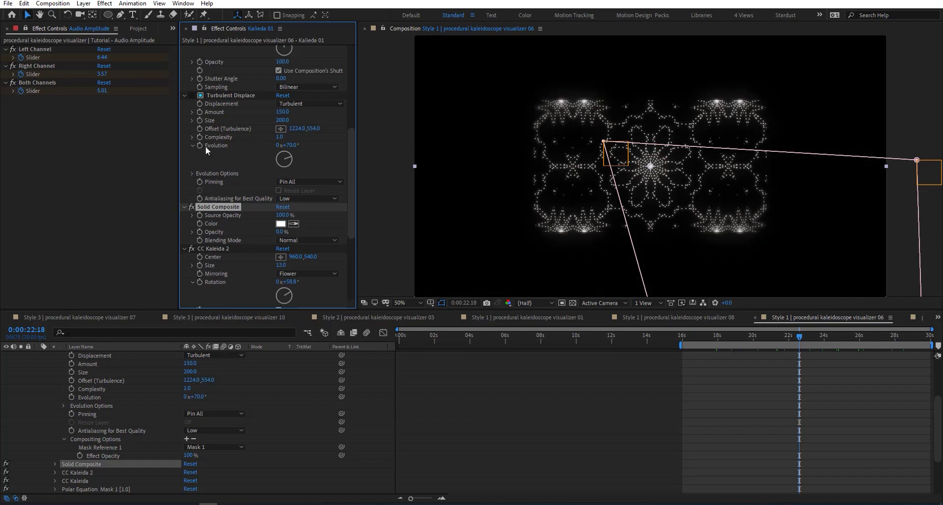
Re-enable Turbulent Displace, try Bulge, settle on Turbulent Smoother, and open Style 3 visualizer 07
{"action": "left_click", "coordinate": [192, 95]}
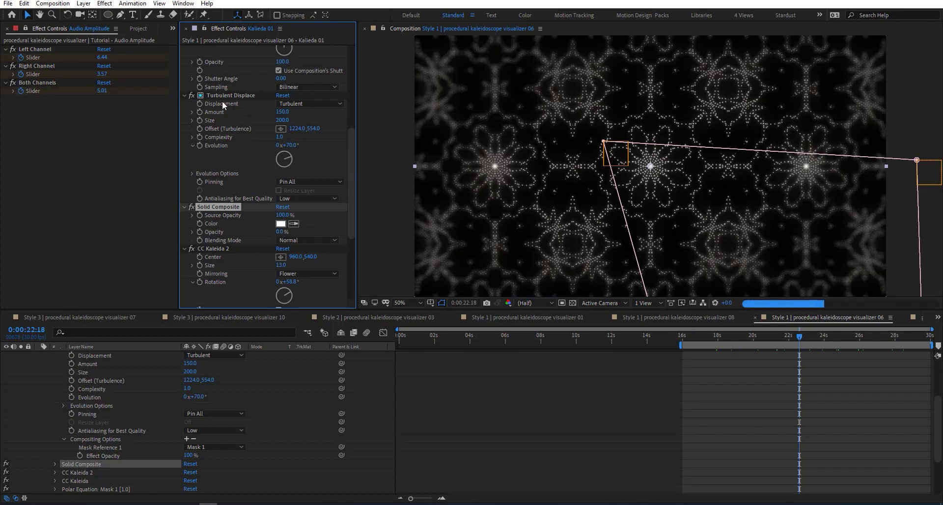
{"action": "left_click", "coordinate": [305, 105]}
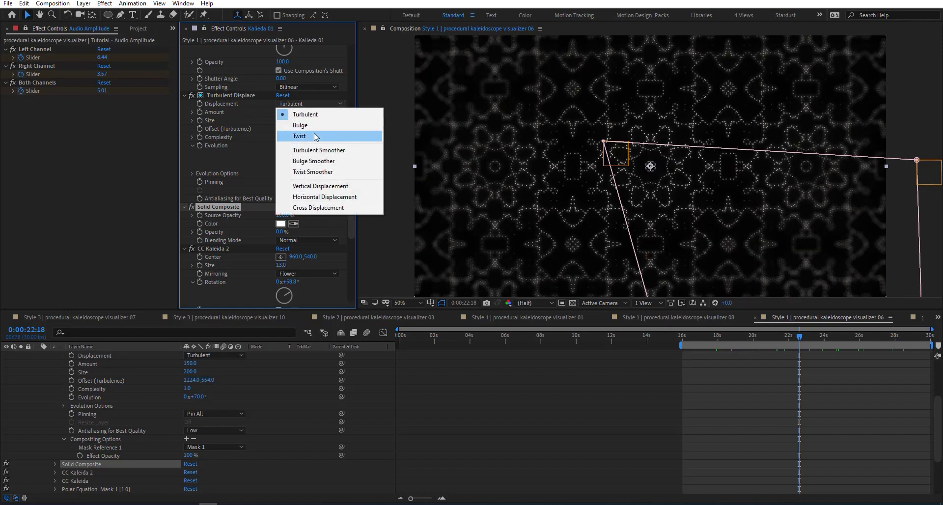
{"action": "left_click", "coordinate": [302, 126]}
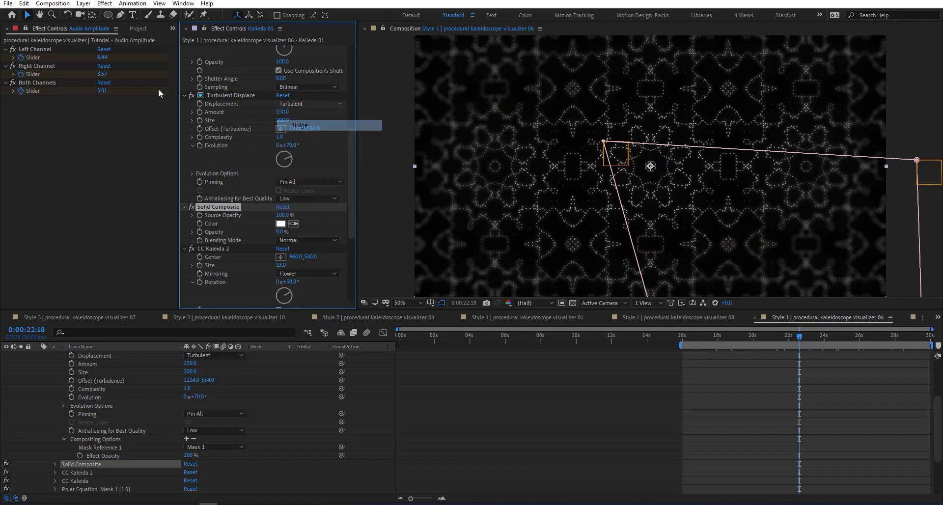
{"action": "left_click", "coordinate": [328, 102]}
{"action": "left_click", "coordinate": [324, 149]}
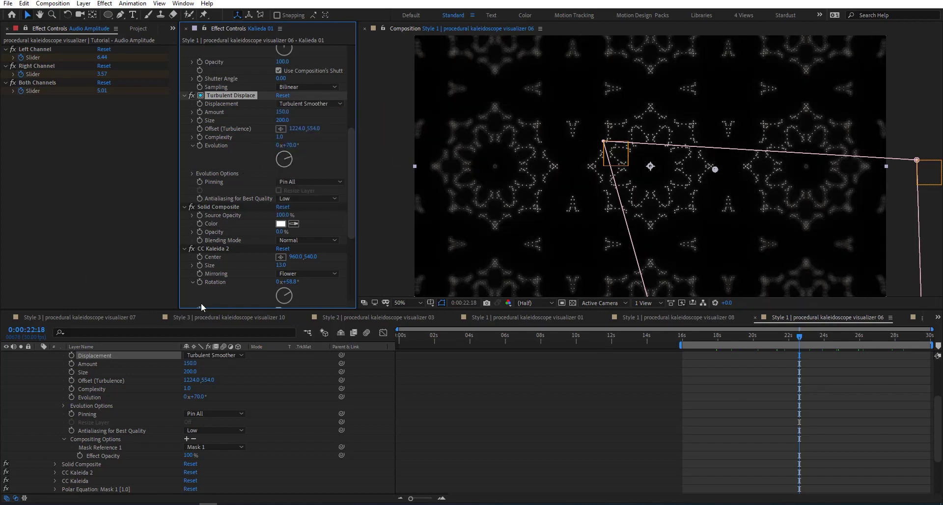
{"action": "left_click", "coordinate": [75, 317]}
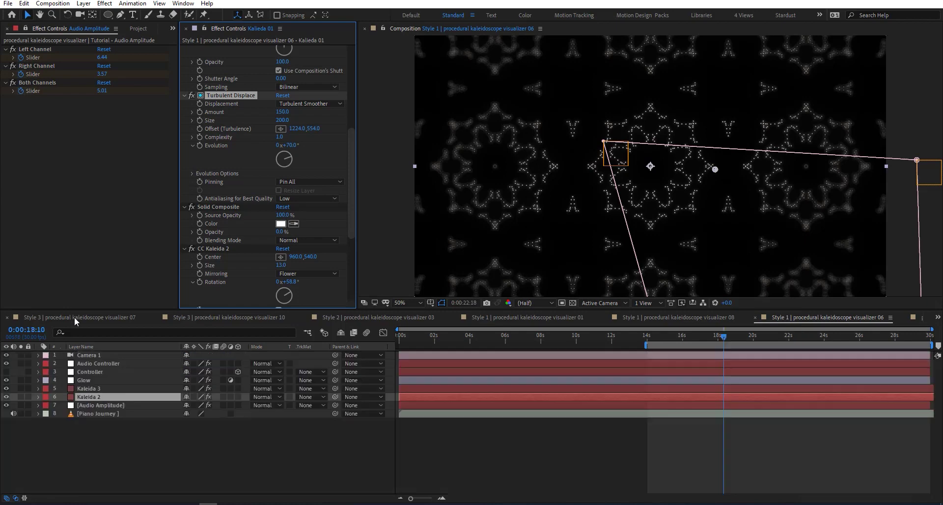
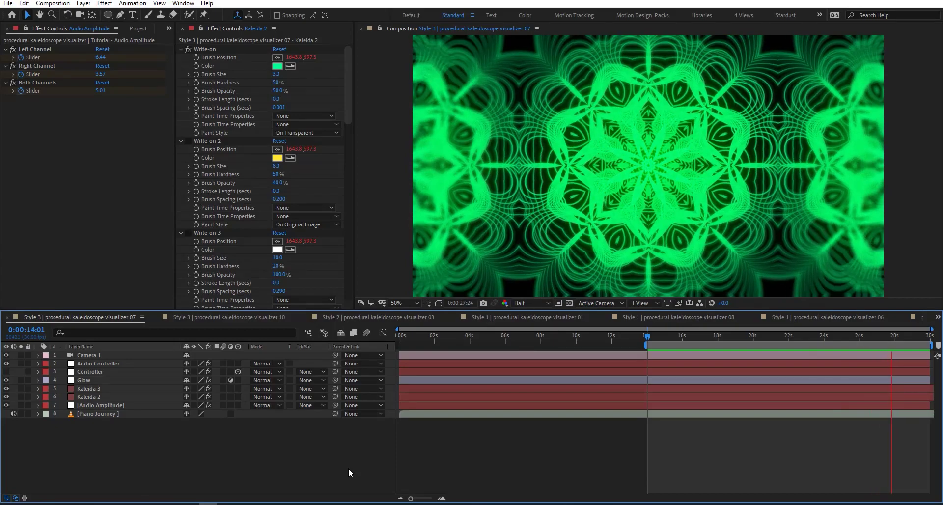
Stop playback and set the Write-on brush spacing to 0.001
{"action": "key", "text": "h"}
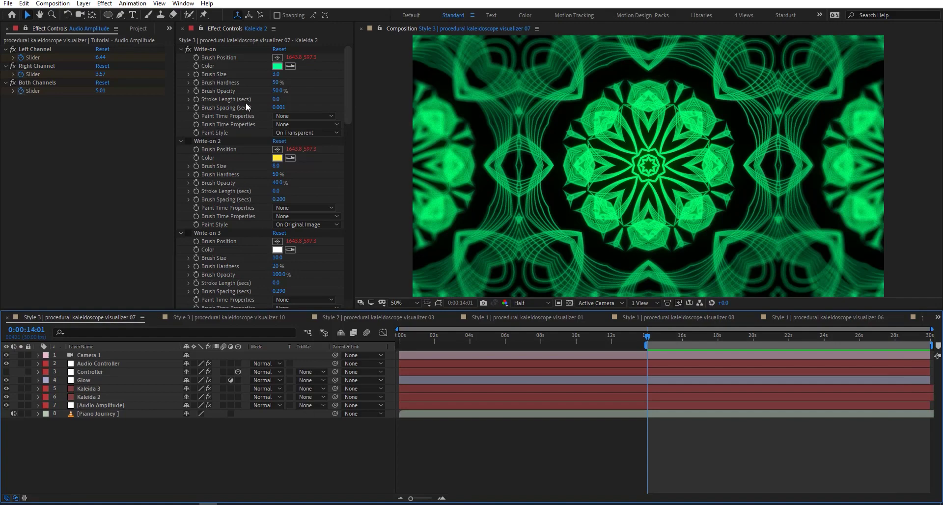
{"action": "left_click", "coordinate": [281, 107]}
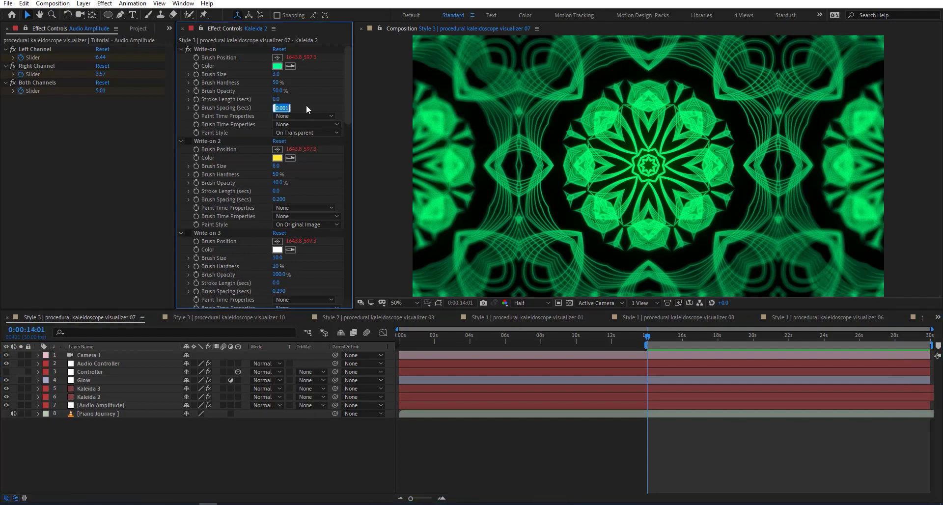
{"action": "key", "text": "Return"}
Solo Kaleida 2 and Kaleida 3 to compare them, then unsolo and select the Audio Controller
{"action": "left_click", "coordinate": [20, 397]}
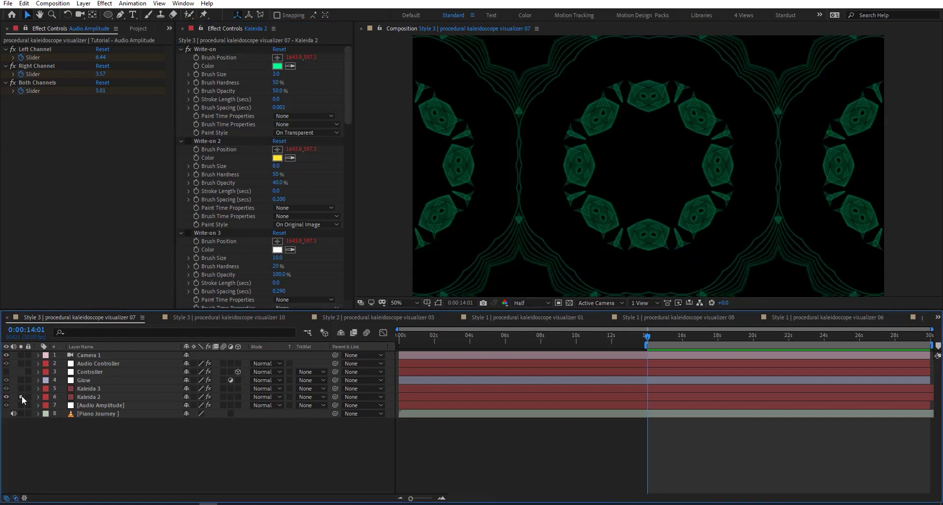
{"action": "left_click", "coordinate": [19, 388]}
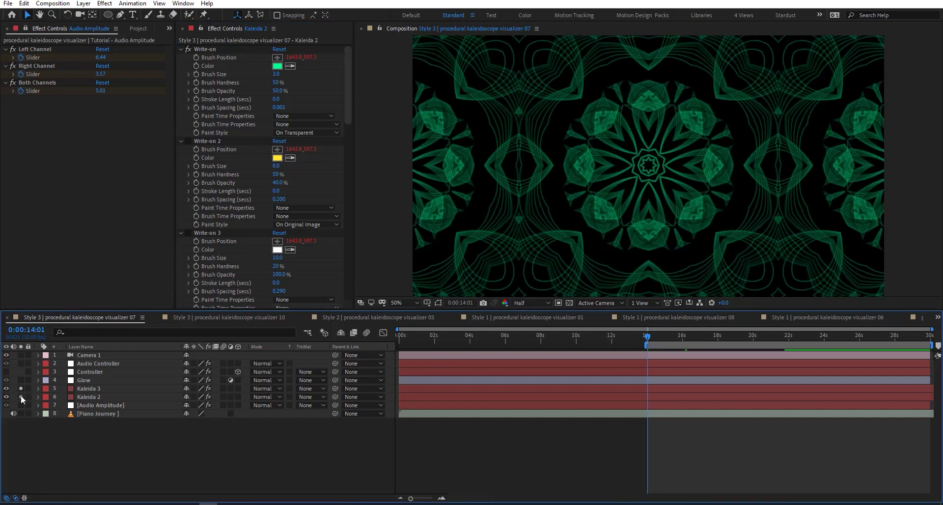
{"action": "left_click", "coordinate": [21, 396]}
{"action": "left_click", "coordinate": [20, 396]}
{"action": "left_click_drag", "start_coordinate": [349, 109], "coordinate": [352, 279]}
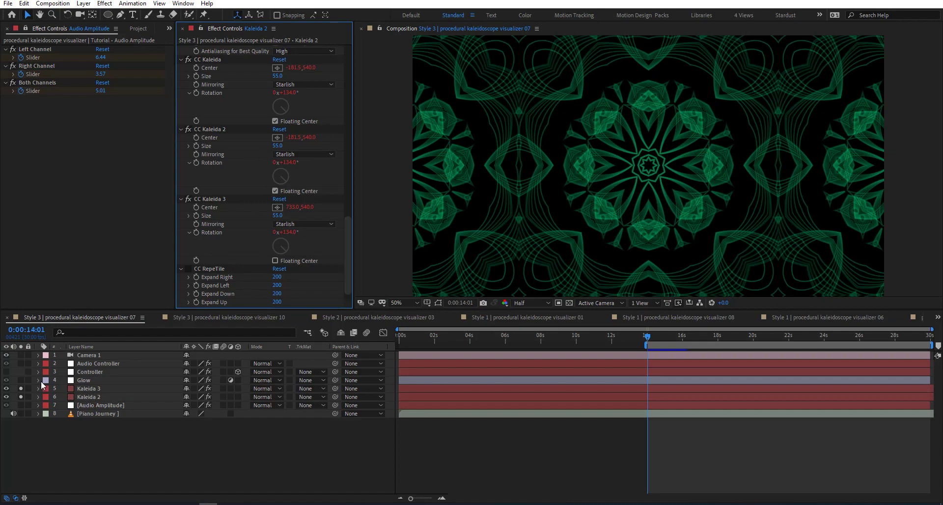
{"action": "left_click_drag", "start_coordinate": [21, 388], "coordinate": [21, 396]}
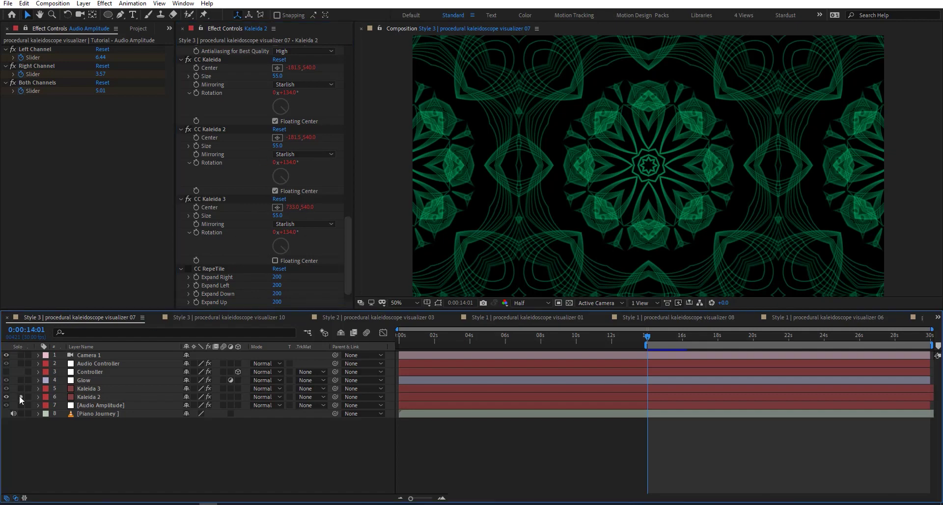
{"action": "left_click", "coordinate": [108, 364]}
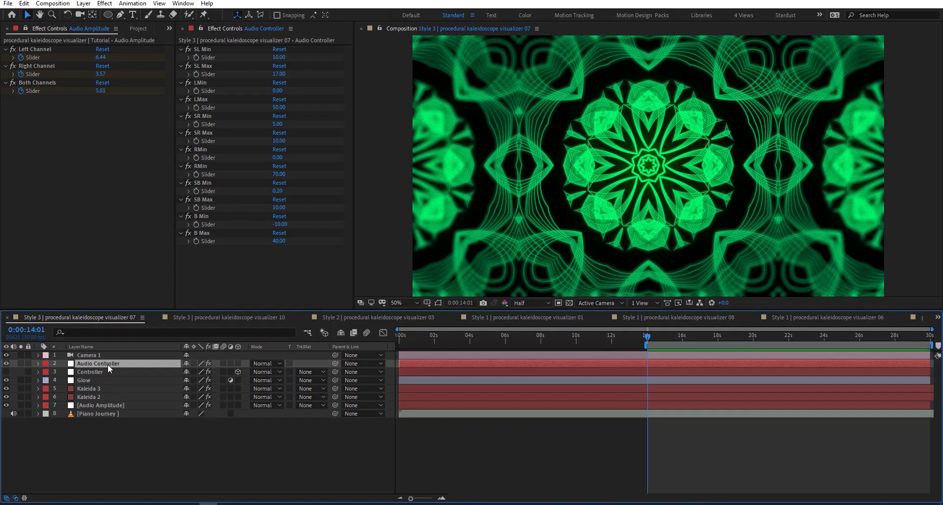
Reveal Kaleida 3's expressions and open its audio-driven Scale expression
{"action": "left_click", "coordinate": [105, 388]}
{"action": "key", "text": "e"}
{"action": "key", "text": "e"}
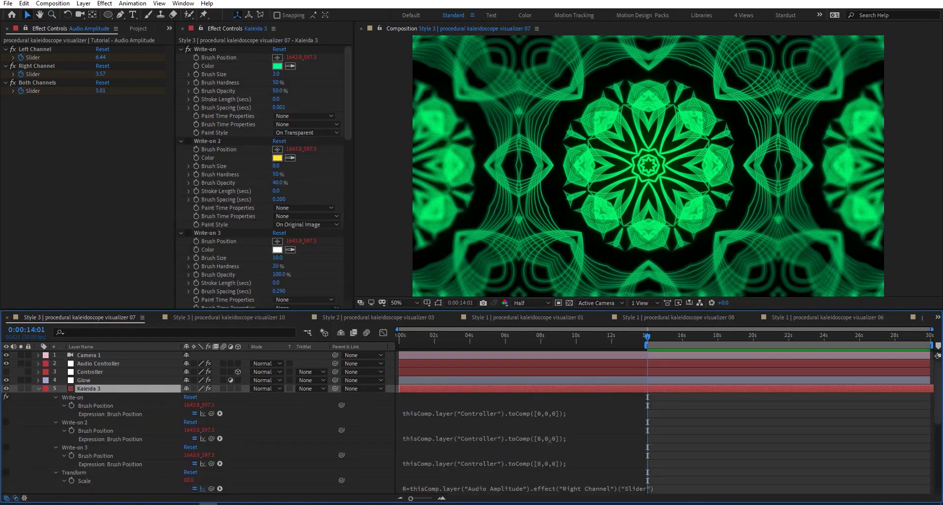
{"action": "scroll", "coordinate": [553, 446], "scroll_direction": "down", "scroll_amount": 2}
{"action": "scroll", "coordinate": [553, 446], "scroll_direction": "down", "scroll_amount": 1}
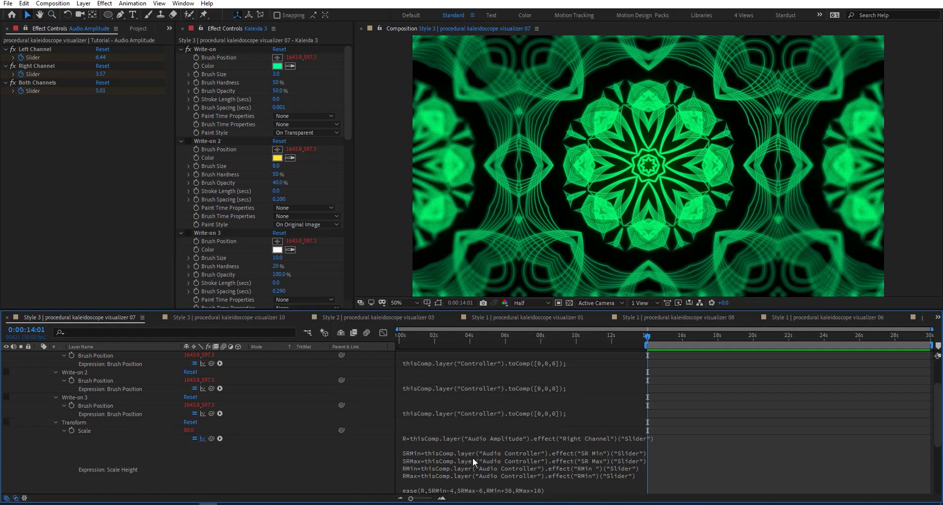
{"action": "left_click", "coordinate": [515, 459]}
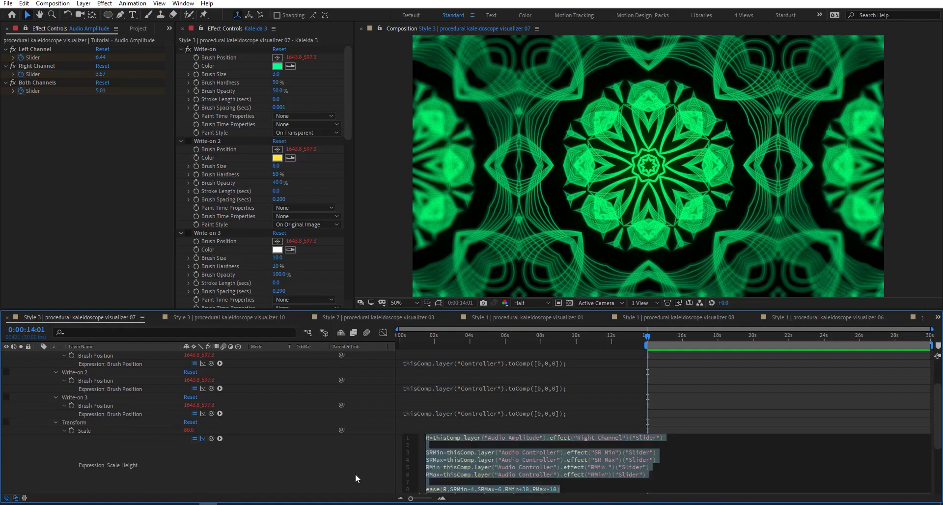
Reselect the Audio Controller layer and switch to the Style 1 visualizer 06 composition
{"action": "scroll", "coordinate": [146, 389], "scroll_direction": "up", "scroll_amount": 3}
{"action": "left_click", "coordinate": [106, 364]}
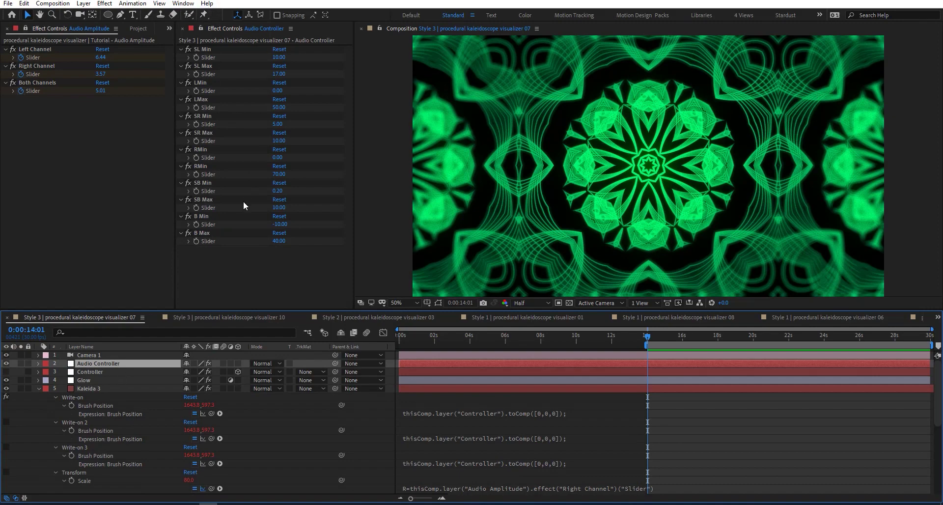
{"action": "left_click", "coordinate": [826, 317]}
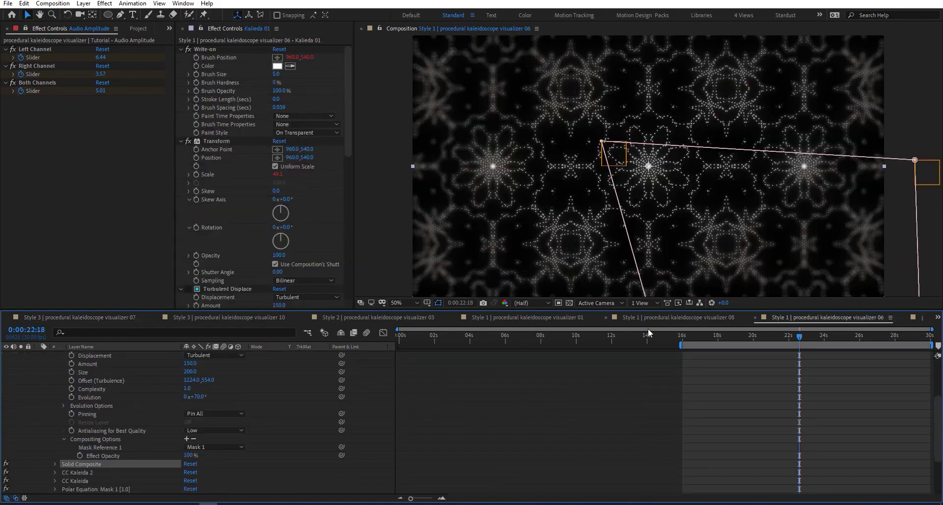
Switch to visualizer 08, play it from about 19 seconds, and select the Piano Journey layer
{"action": "left_click", "coordinate": [675, 319]}
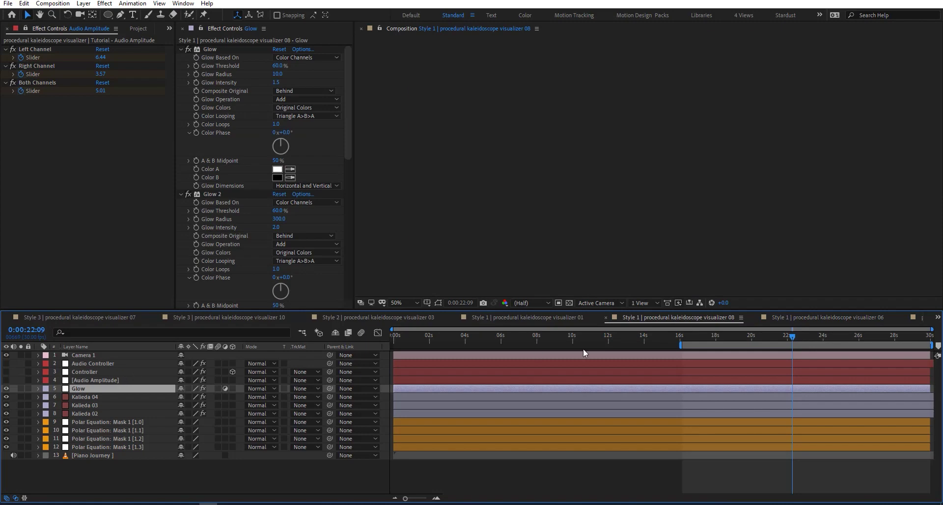
{"action": "left_click_drag", "start_coordinate": [832, 338], "coordinate": [736, 331]}
{"action": "key", "text": "space"}
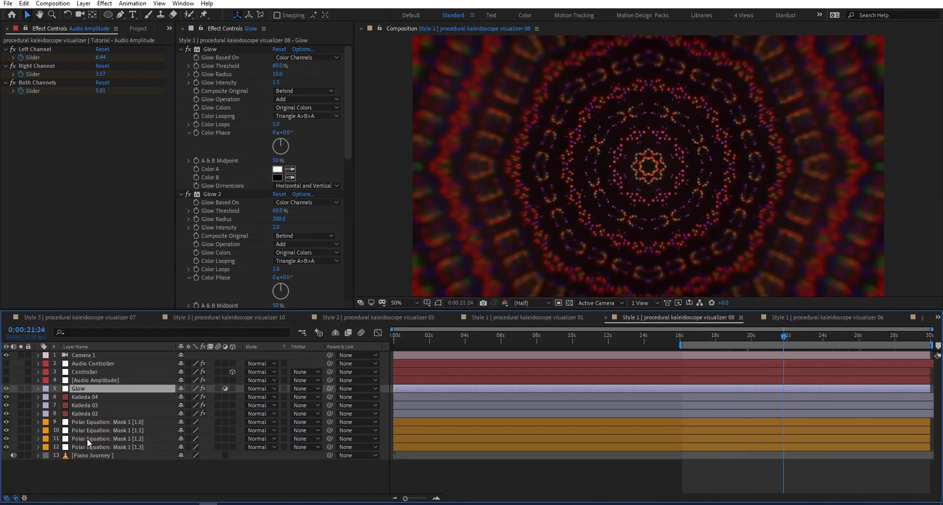
{"action": "left_click", "coordinate": [81, 455]}
Replace the Piano Journey track with Heaven and delete the old Audio Amplitude layer
{"action": "left_click", "coordinate": [138, 29]}
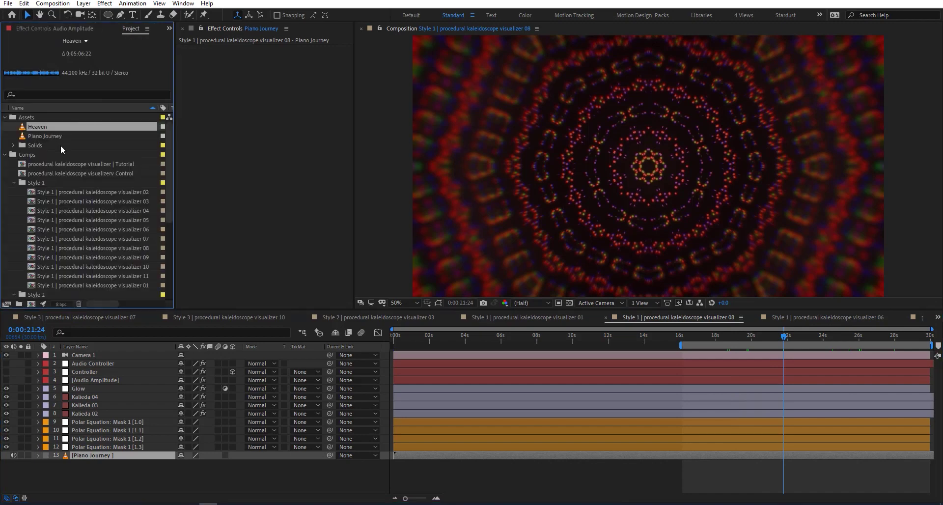
{"action": "left_click_drag", "start_coordinate": [57, 126], "coordinate": [93, 455]}
{"action": "left_click", "coordinate": [96, 380]}
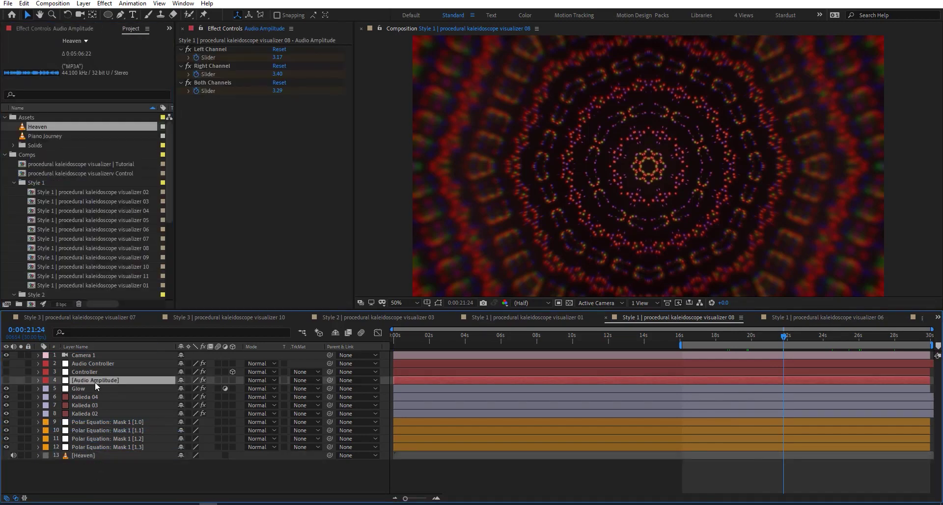
{"action": "key", "text": "Delete"}
Convert the Heaven audio to keyframes, check the SL Max slider, and preview the result
{"action": "right_click", "coordinate": [107, 450]}
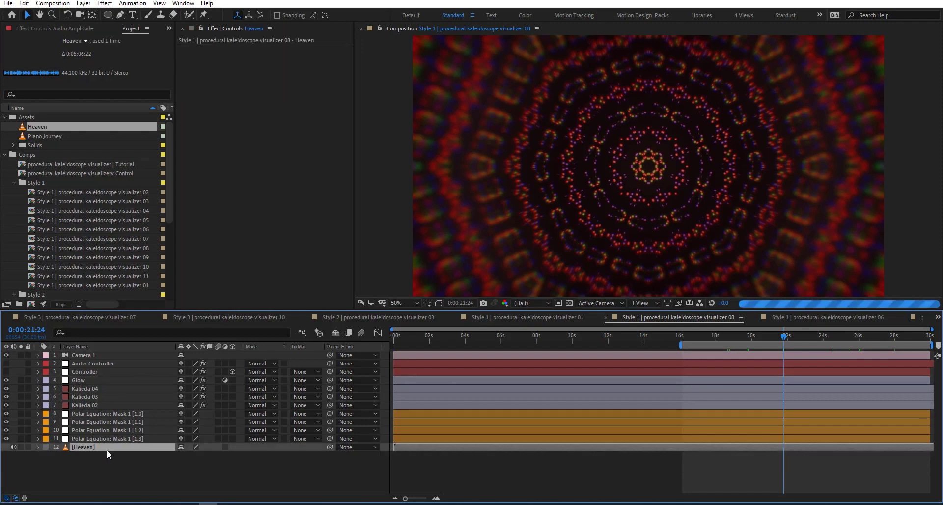
{"action": "mouse_move", "coordinate": [181, 327]}
{"action": "left_click", "coordinate": [275, 325]}
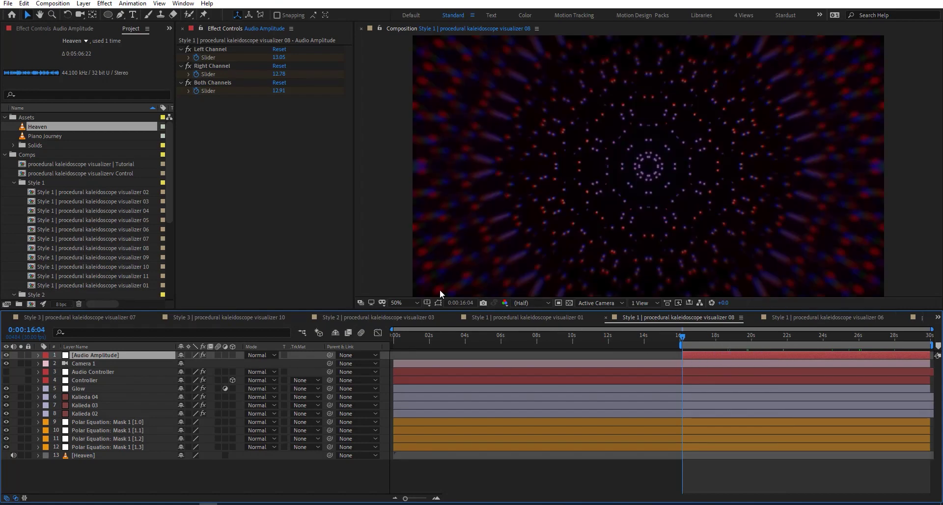
{"action": "left_click", "coordinate": [99, 371]}
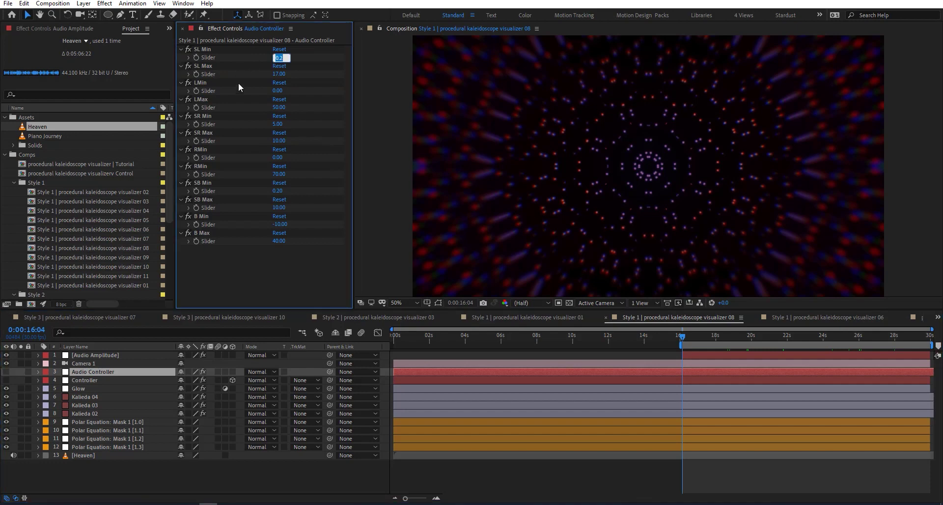
{"action": "left_click", "coordinate": [251, 63]}
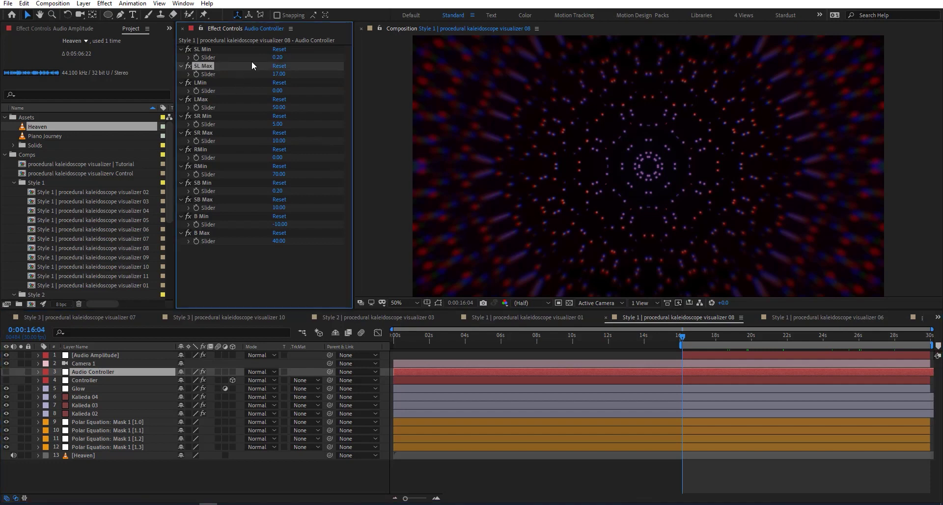
{"action": "left_click", "coordinate": [104, 355]}
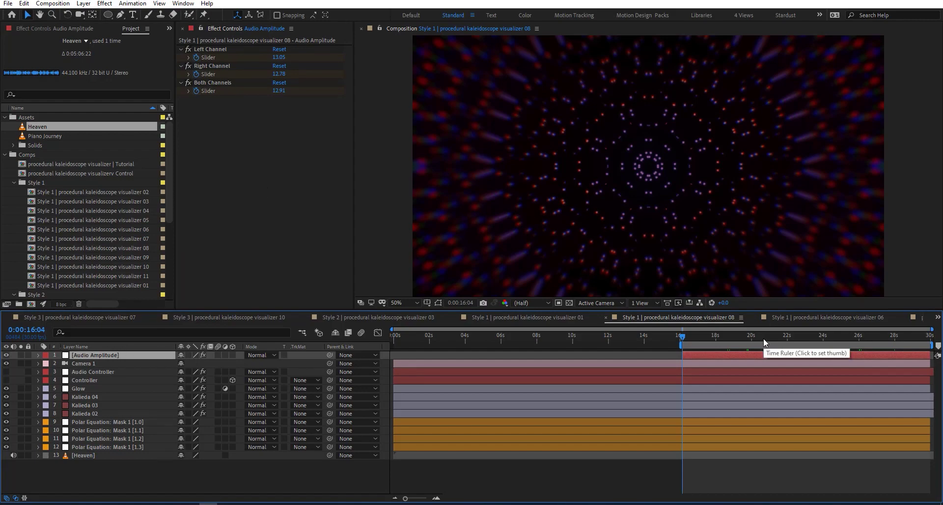
{"action": "key", "text": "space"}
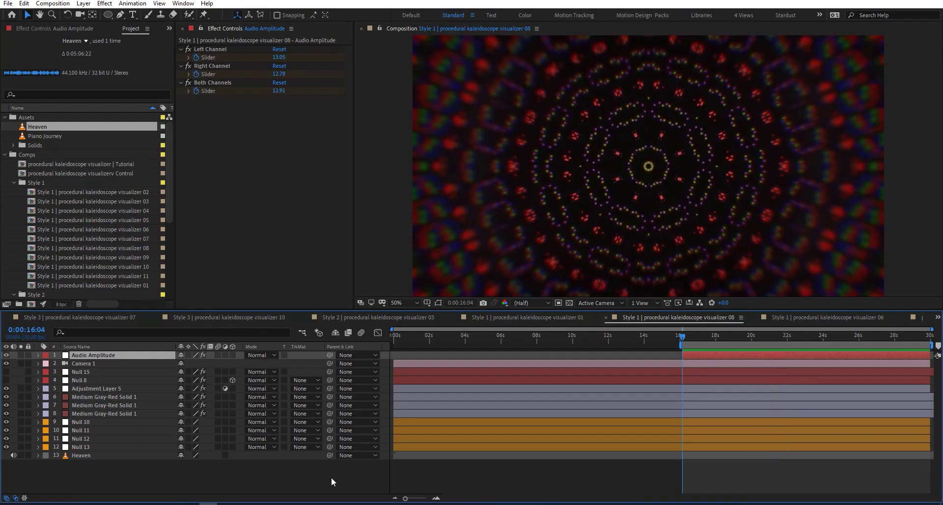
Stop at about 23 seconds, show layer names, and select the Audio Controller layer
{"action": "key", "text": "space"}
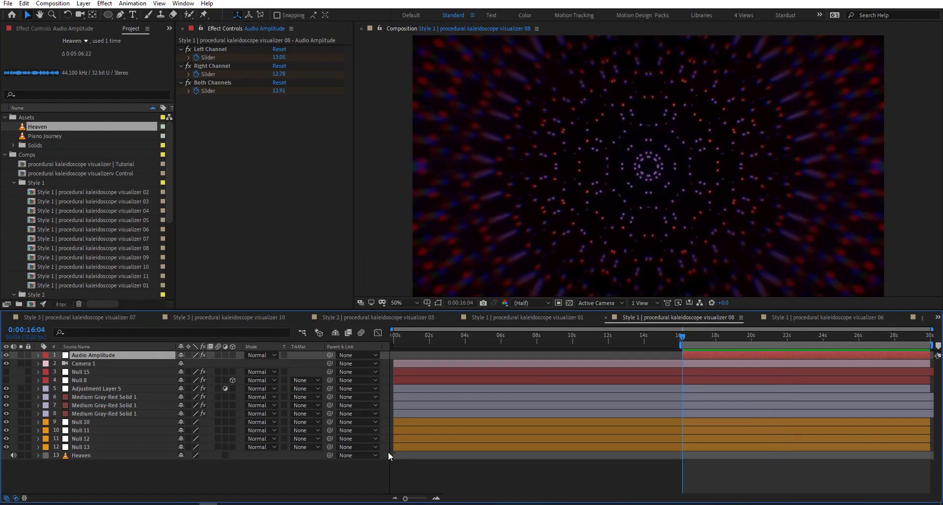
{"action": "mouse_move", "coordinate": [759, 339]}
{"action": "left_mouse_down"}
{"action": "mouse_move", "coordinate": [885, 331]}
{"action": "mouse_move", "coordinate": [738, 329]}
{"action": "mouse_move", "coordinate": [772, 331]}
{"action": "left_mouse_up"}
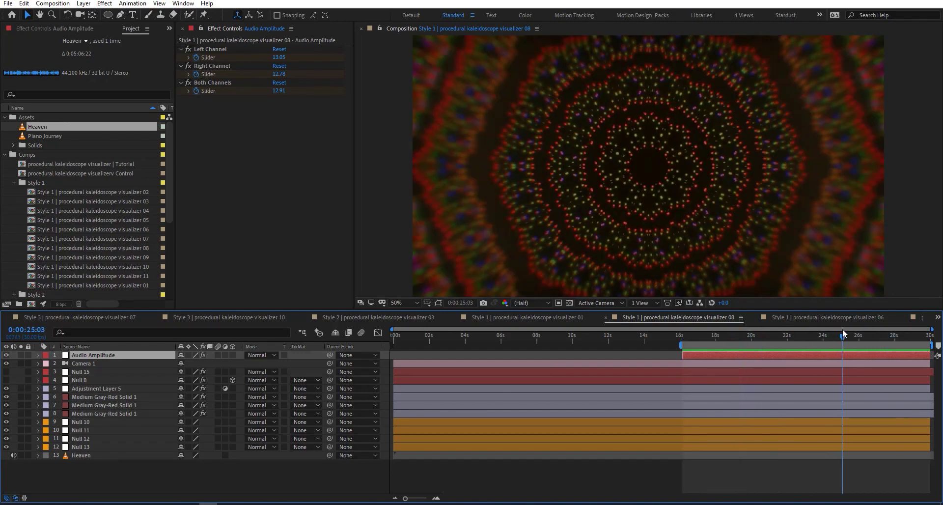
{"action": "left_click", "coordinate": [804, 330]}
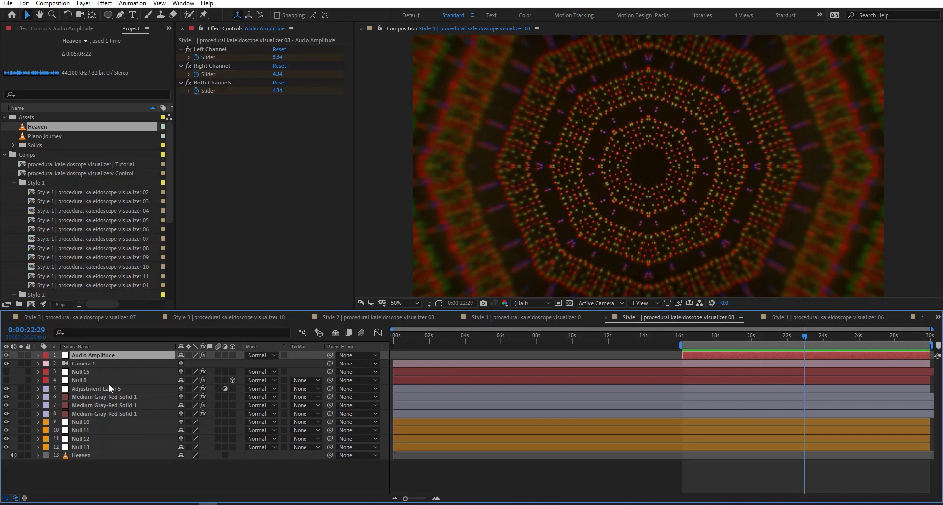
{"action": "left_click", "coordinate": [93, 346]}
{"action": "left_click", "coordinate": [93, 372]}
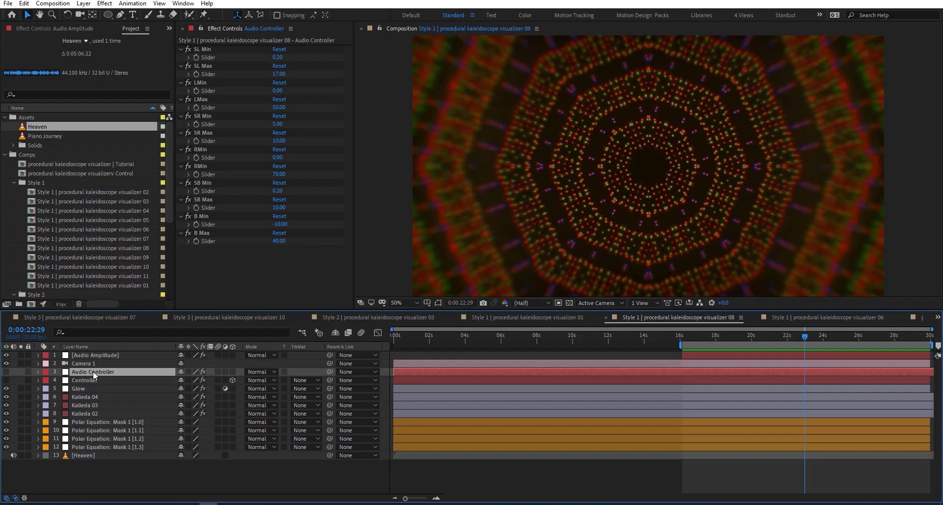
Reveal the Controller's expressions, commit the p expression, and enable the q slider's expression
{"action": "left_click", "coordinate": [92, 379]}
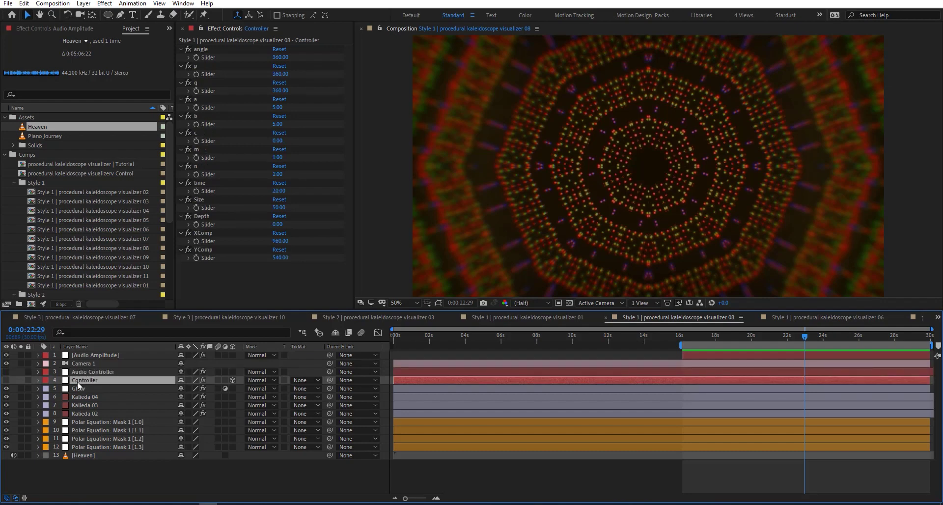
{"action": "key", "text": "e"}
{"action": "key", "text": "e"}
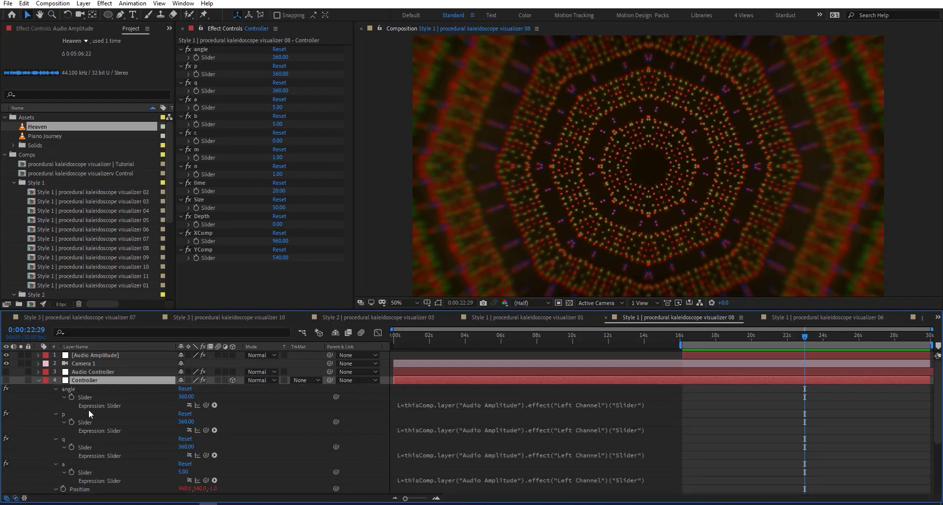
{"action": "left_click", "coordinate": [439, 430]}
{"action": "left_click", "coordinate": [60, 420]}
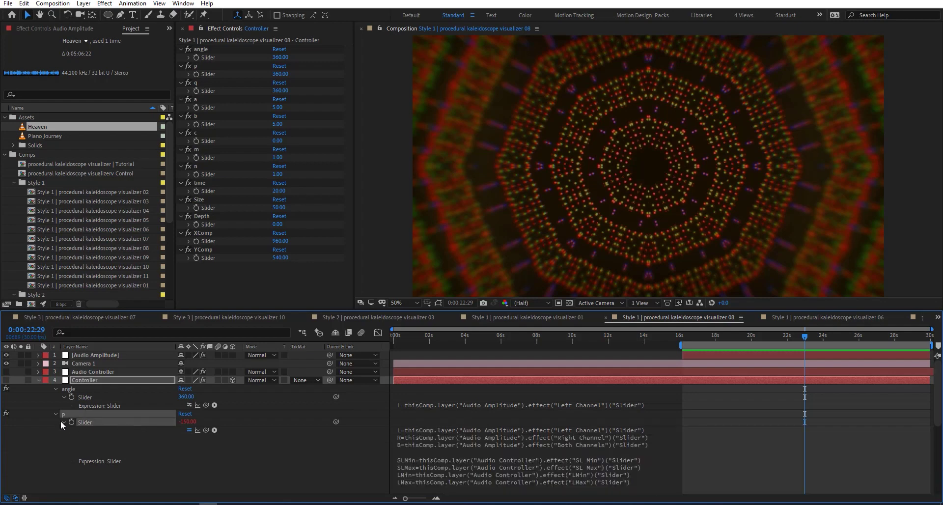
{"action": "scroll", "coordinate": [111, 419], "scroll_direction": "down", "scroll_amount": 3}
{"action": "scroll", "coordinate": [111, 432], "scroll_direction": "down", "scroll_amount": 2}
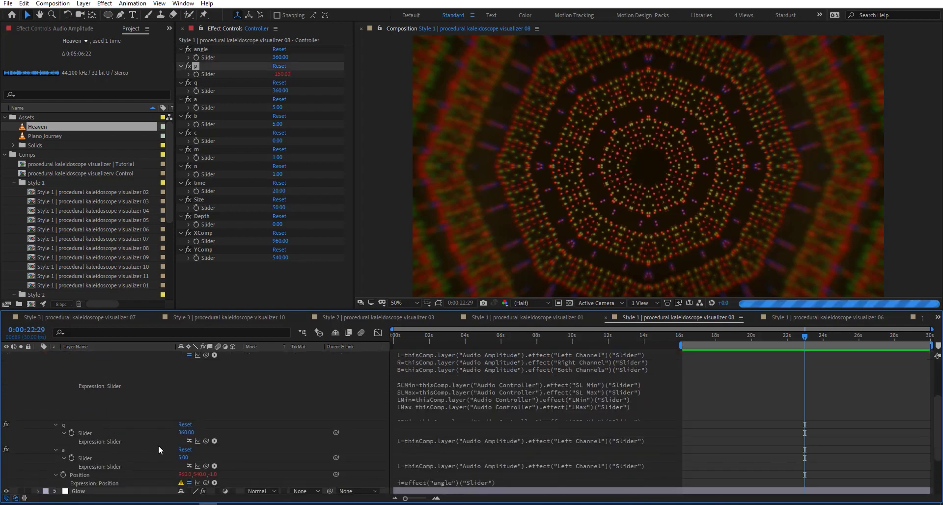
{"action": "left_click", "coordinate": [189, 441]}
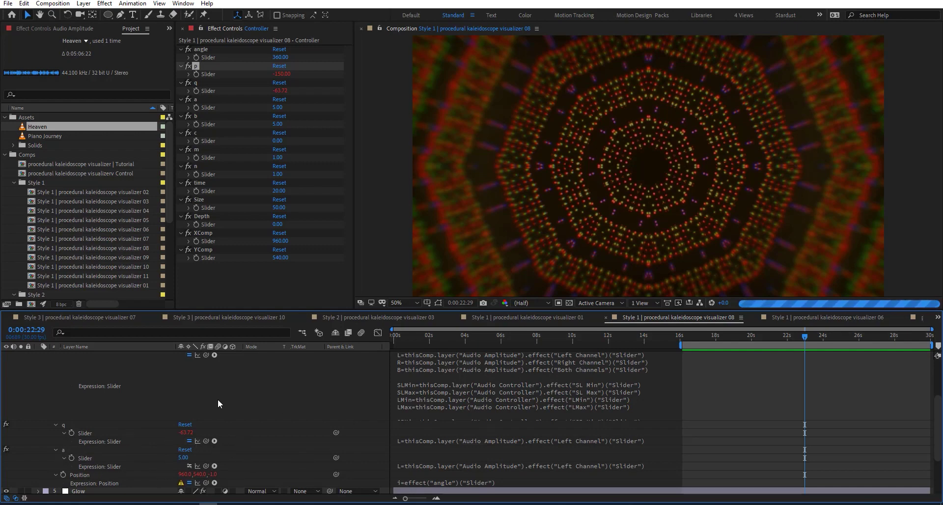
At about 17 seconds, toggle the p and angle expressions to compare, leaving angle's disabled
{"action": "scroll", "coordinate": [288, 416], "scroll_direction": "up", "scroll_amount": 2}
{"action": "scroll", "coordinate": [289, 417], "scroll_direction": "up", "scroll_amount": 2}
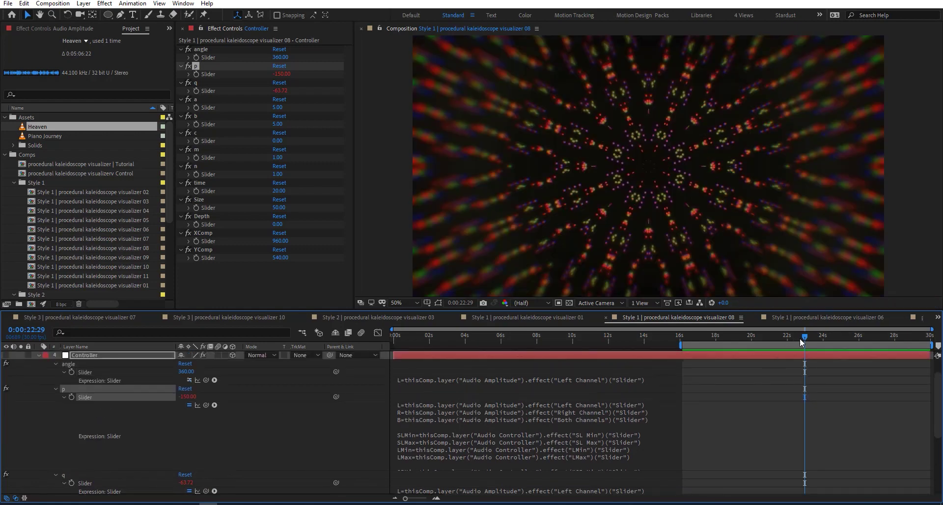
{"action": "left_click_drag", "start_coordinate": [799, 338], "coordinate": [723, 342]}
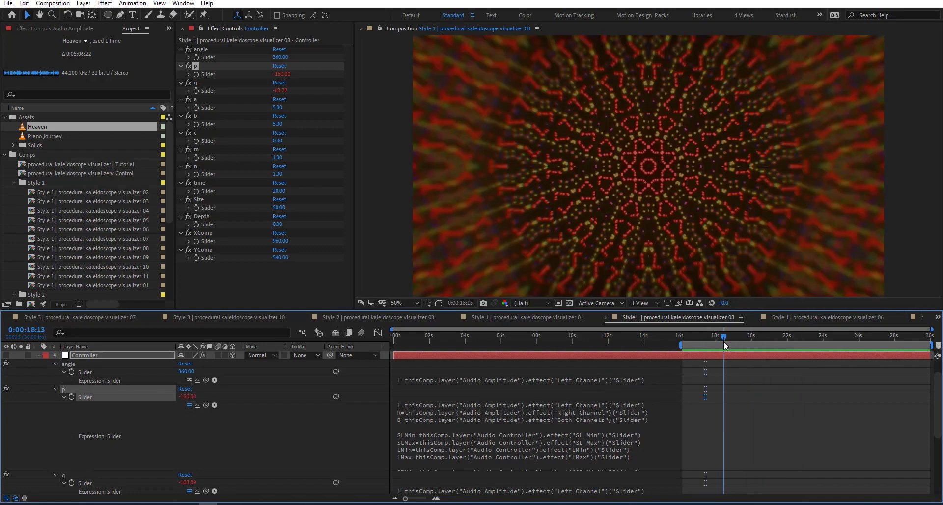
{"action": "left_click", "coordinate": [189, 405]}
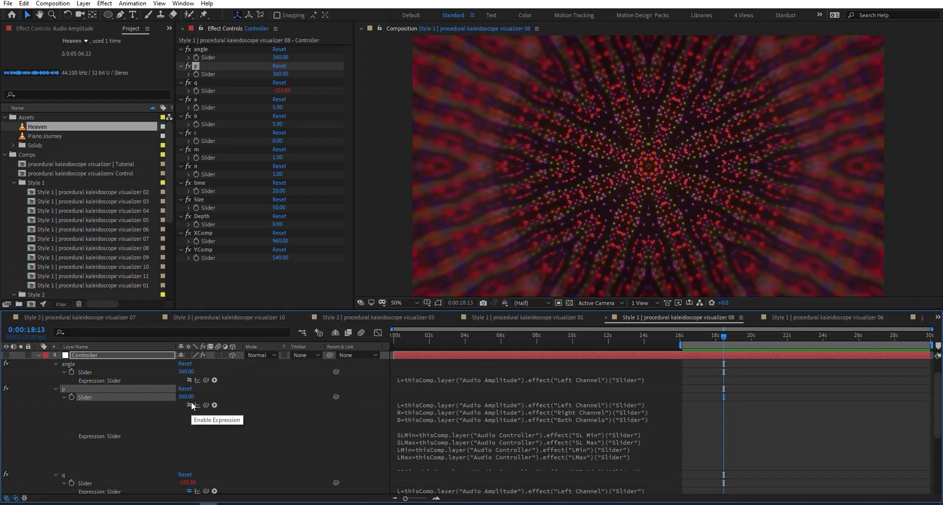
{"action": "left_click", "coordinate": [189, 405]}
{"action": "left_click", "coordinate": [189, 380]}
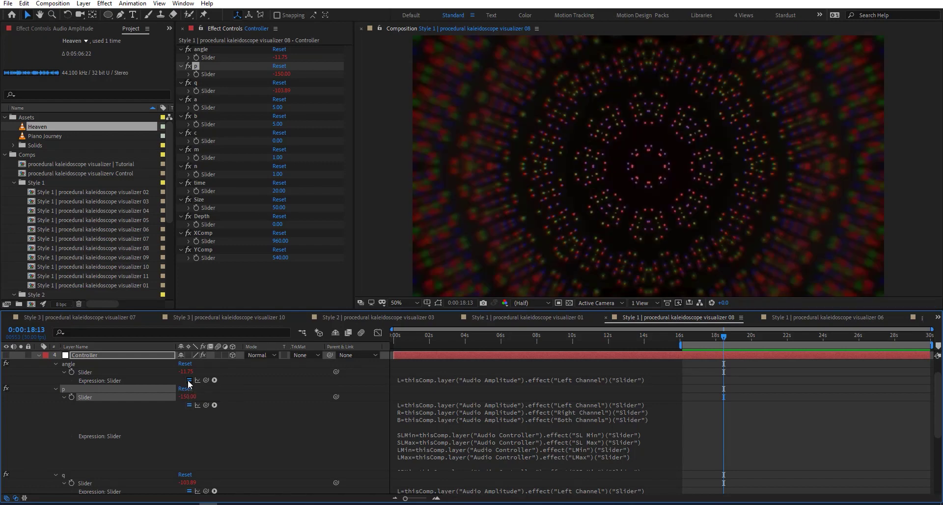
{"action": "left_click", "coordinate": [189, 380]}
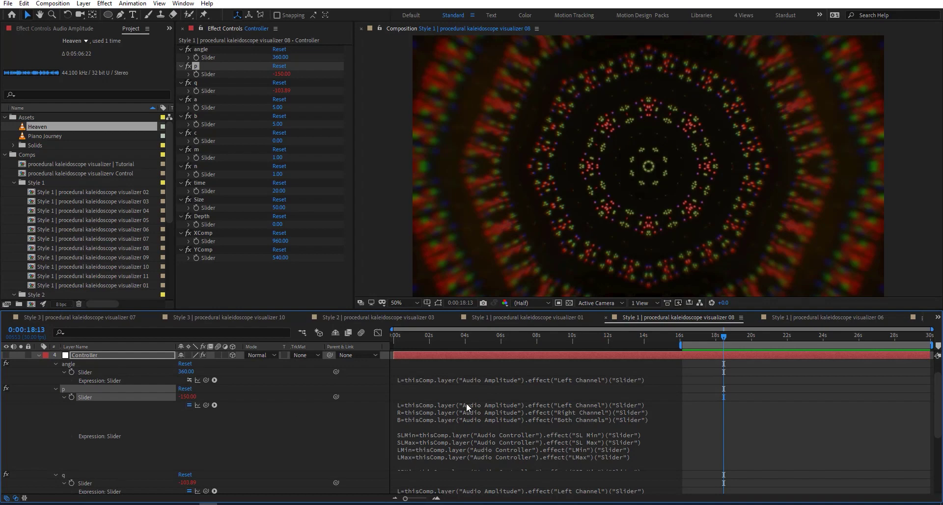
{"action": "scroll", "coordinate": [117, 388], "scroll_direction": "up", "scroll_amount": 2}
{"action": "left_click", "coordinate": [91, 372]}
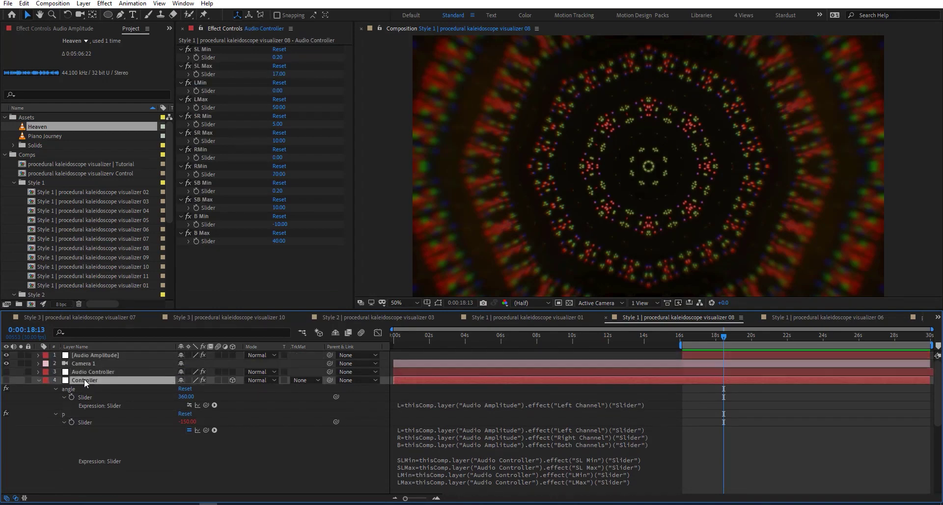
Open the Controller's Position expression code to read it, then preview the animation
{"action": "left_click", "coordinate": [87, 380]}
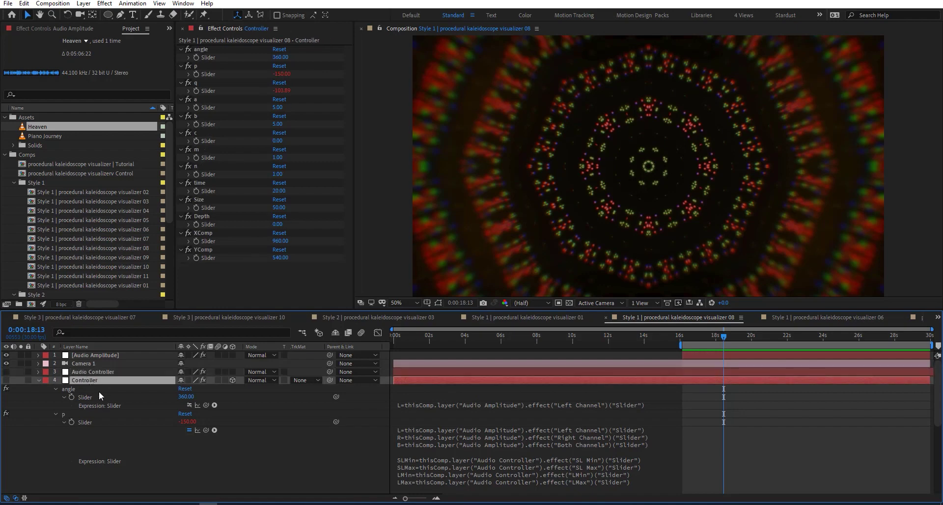
{"action": "key", "text": "p"}
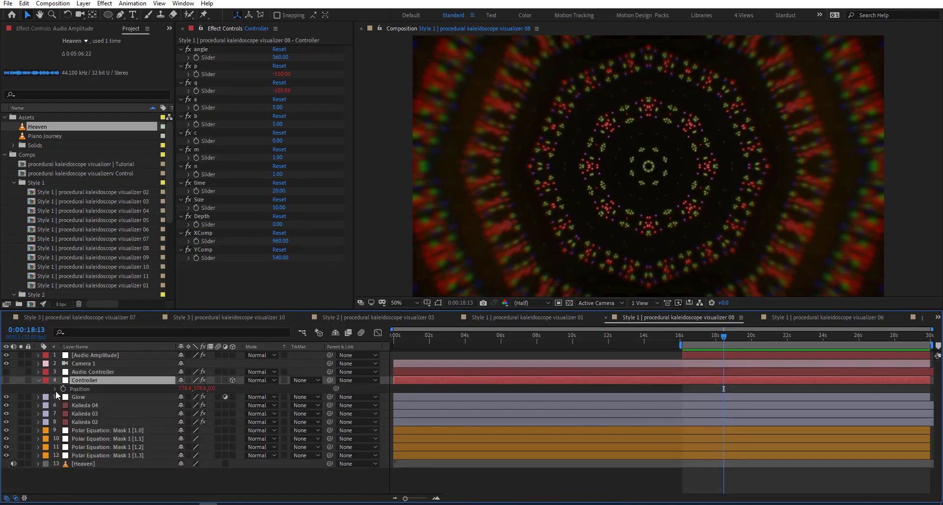
{"action": "left_click", "coordinate": [63, 388], "text": "alt"}
{"action": "key", "text": "ctrl+v"}
{"action": "left_click", "coordinate": [479, 415]}
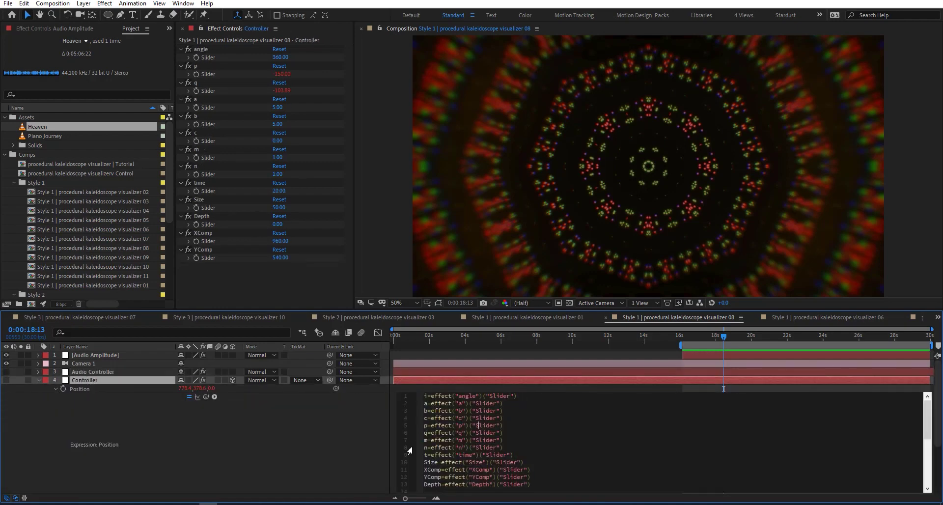
{"action": "scroll", "coordinate": [479, 416], "scroll_direction": "down", "scroll_amount": 3}
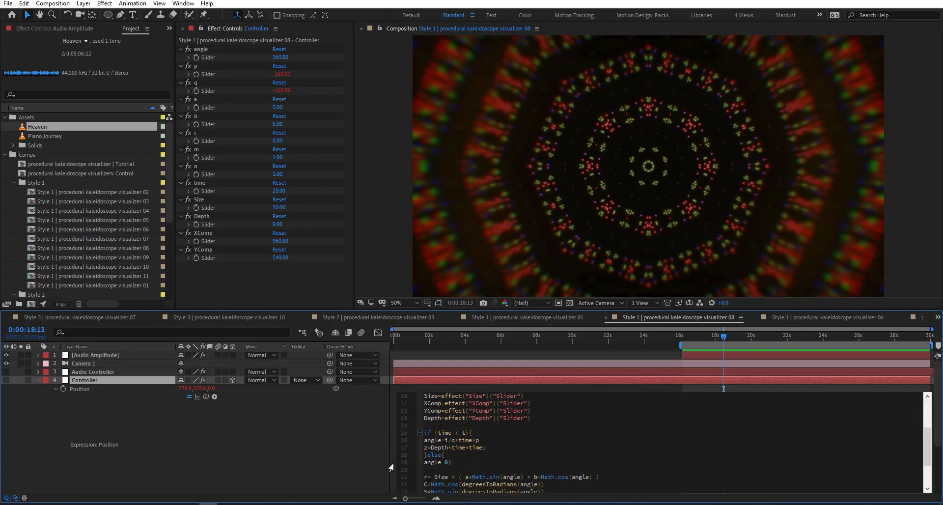
{"action": "left_click", "coordinate": [306, 440]}
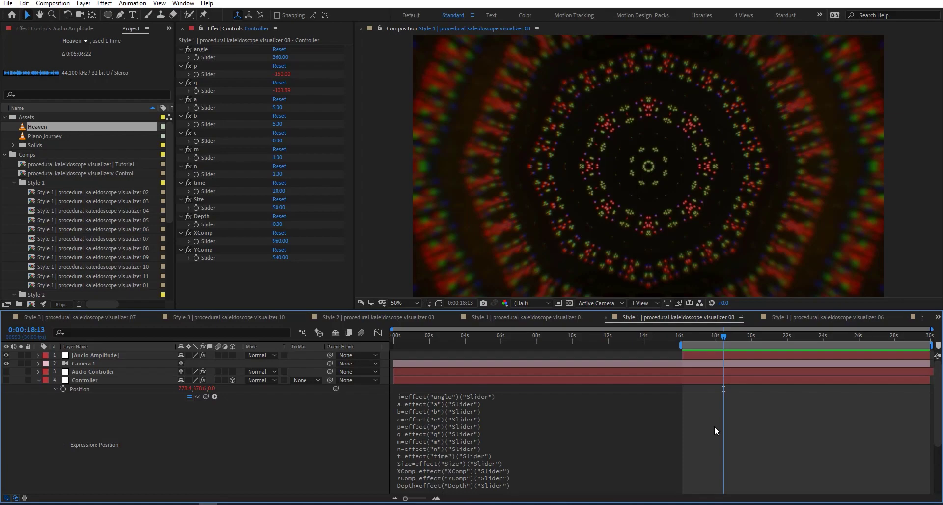
{"action": "key", "text": "space"}
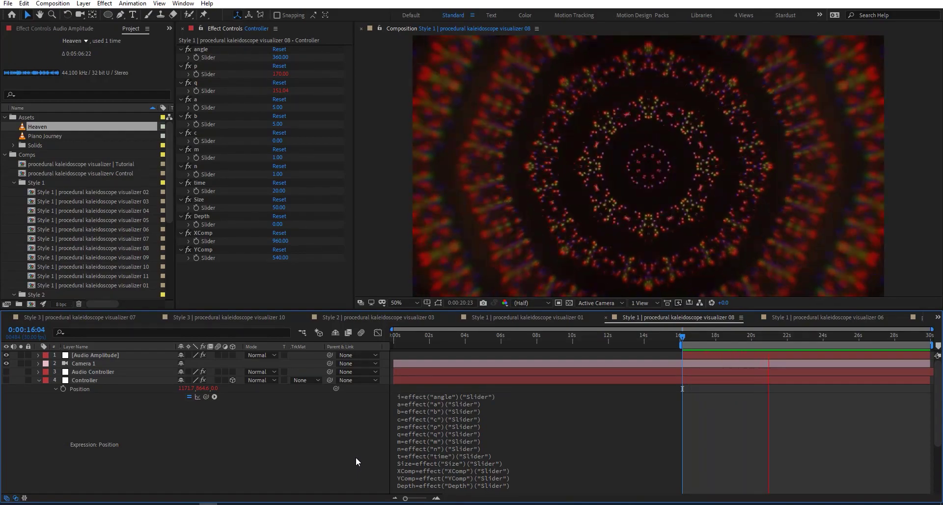
Check visualizer 08 at about 21, 27, 22 and 18 seconds, then open the Control composition
{"action": "key", "text": "space"}
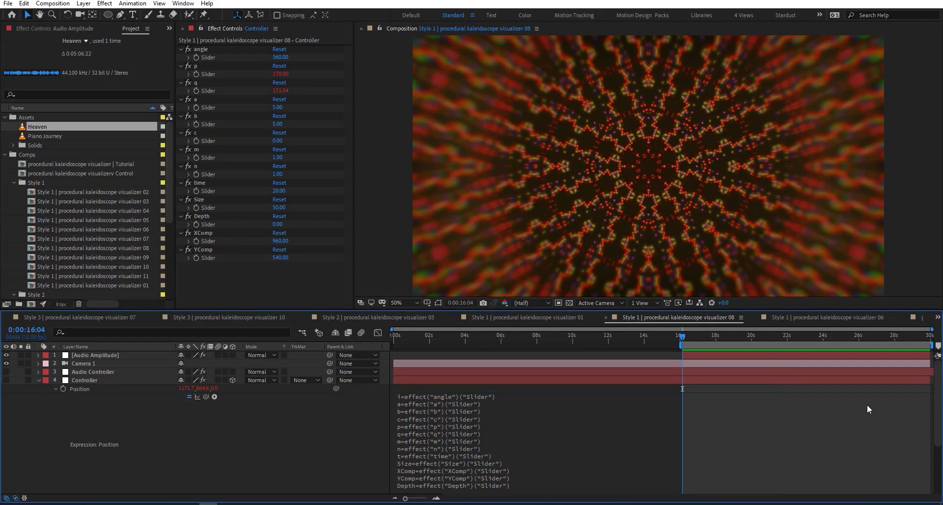
{"action": "left_click_drag", "start_coordinate": [744, 339], "coordinate": [824, 334]}
{"action": "left_click", "coordinate": [877, 341]}
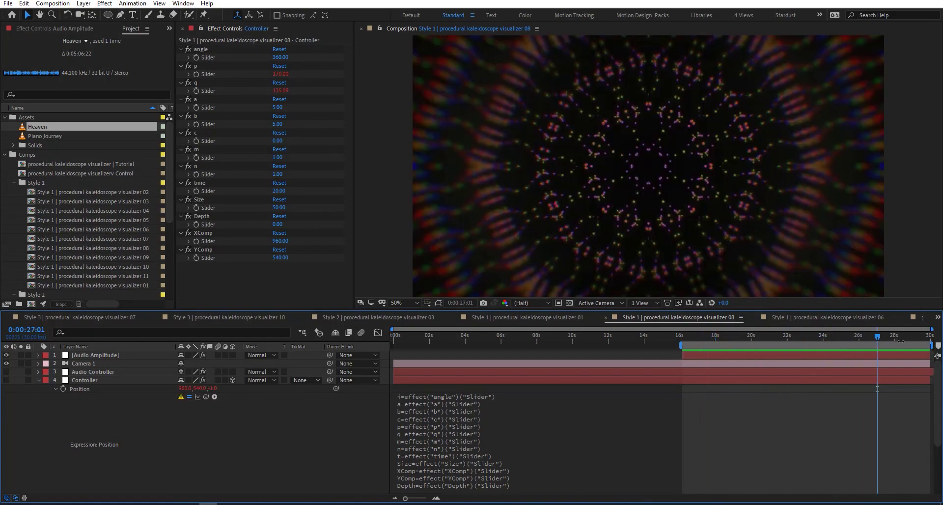
{"action": "left_click", "coordinate": [784, 337]}
{"action": "left_click_drag", "start_coordinate": [737, 332], "coordinate": [721, 336]}
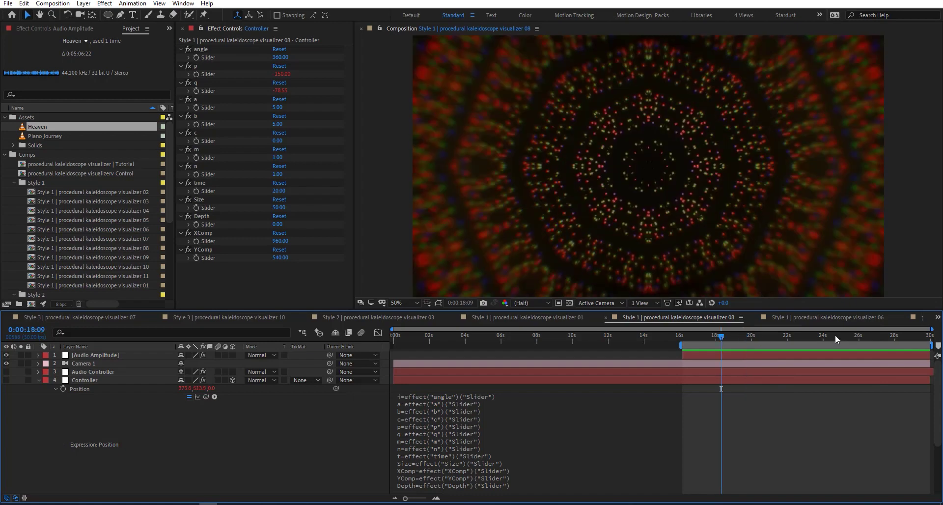
{"action": "left_click", "coordinate": [881, 337]}
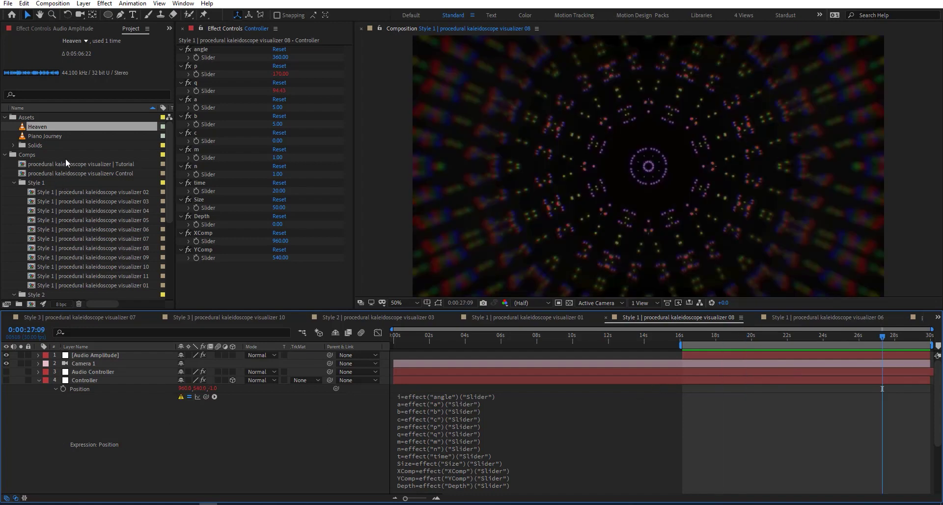
{"action": "double_click", "coordinate": [67, 172]}
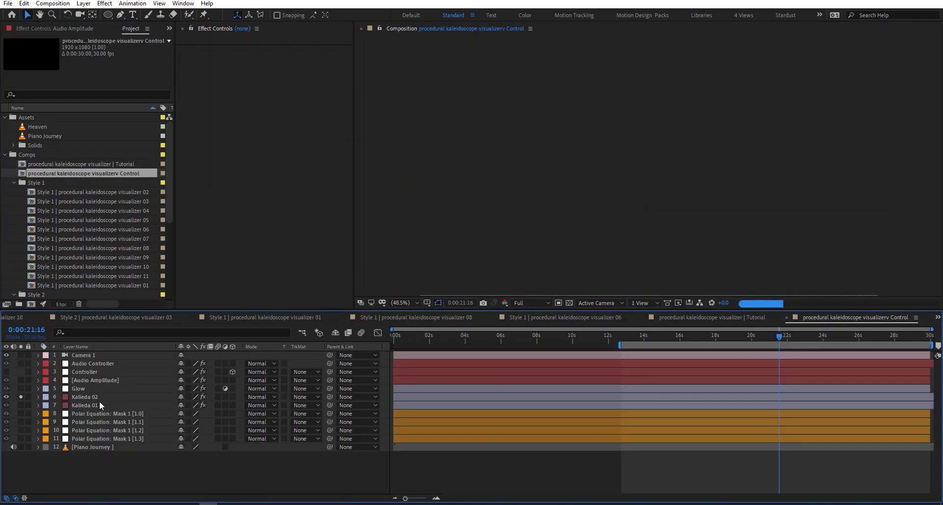
Collapse Kalieda 02's effects and reveal the Controller's Position expression, starting i=effect("angle")
{"action": "left_click", "coordinate": [99, 399]}
{"action": "key", "text": "e"}
{"action": "key", "text": "e"}
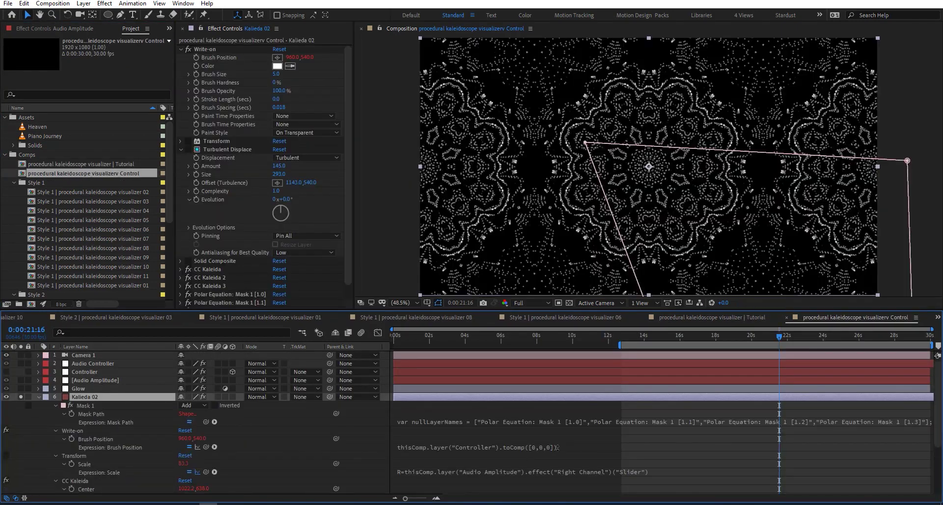
{"action": "key", "text": "e"}
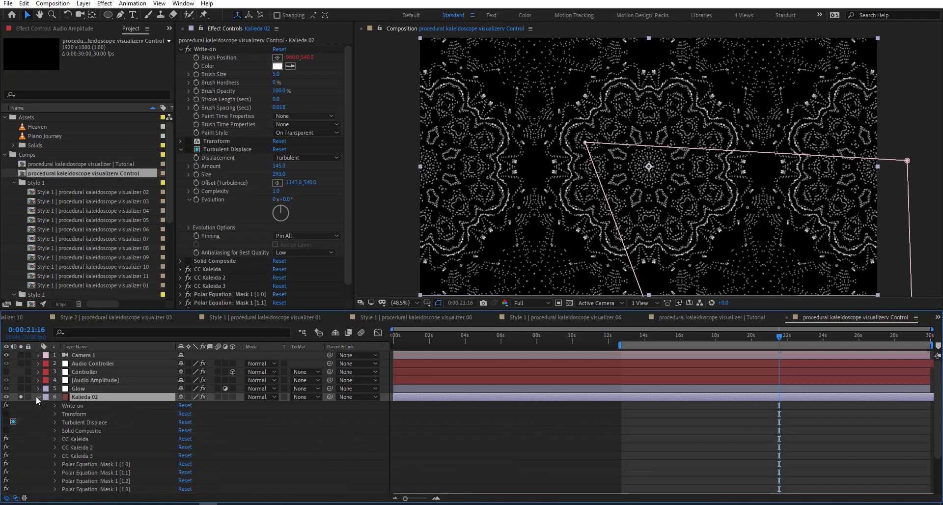
{"action": "left_click", "coordinate": [38, 397]}
{"action": "left_click", "coordinate": [87, 372]}
{"action": "key", "text": "e"}
{"action": "key", "text": "e"}
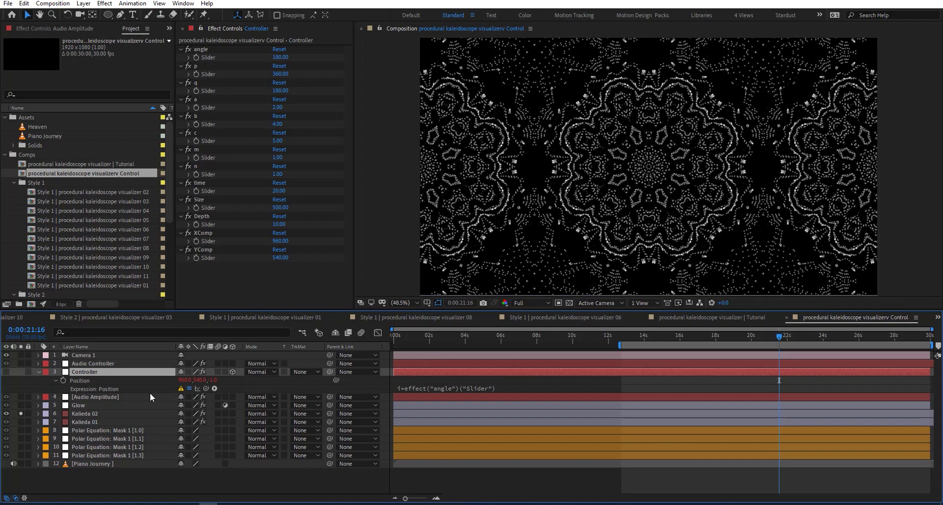
Comment out both Rose Curve lines with // and uncomment the Astroid line in the Position expression
{"action": "left_click", "coordinate": [513, 389]}
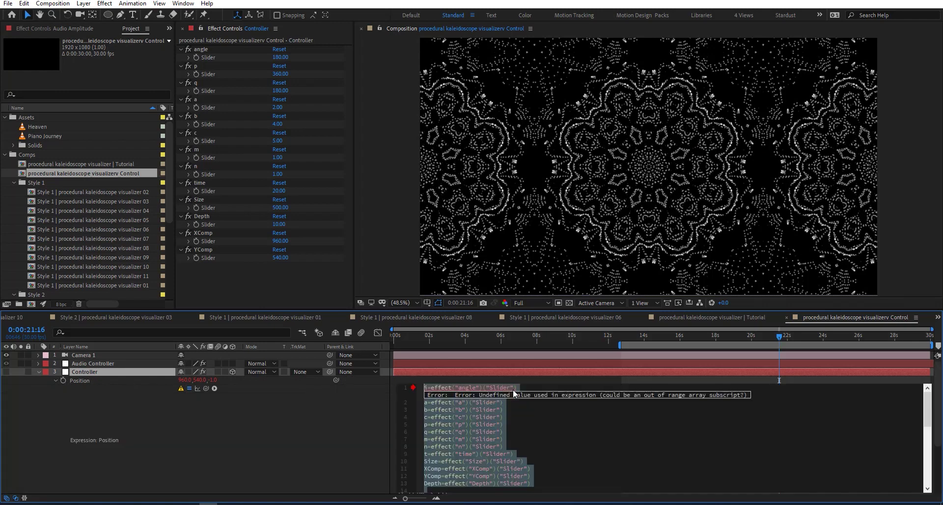
{"action": "scroll", "coordinate": [547, 436], "scroll_direction": "down", "scroll_amount": 7}
{"action": "left_click", "coordinate": [543, 436]}
{"action": "scroll", "coordinate": [497, 409], "scroll_direction": "up", "scroll_amount": 1}
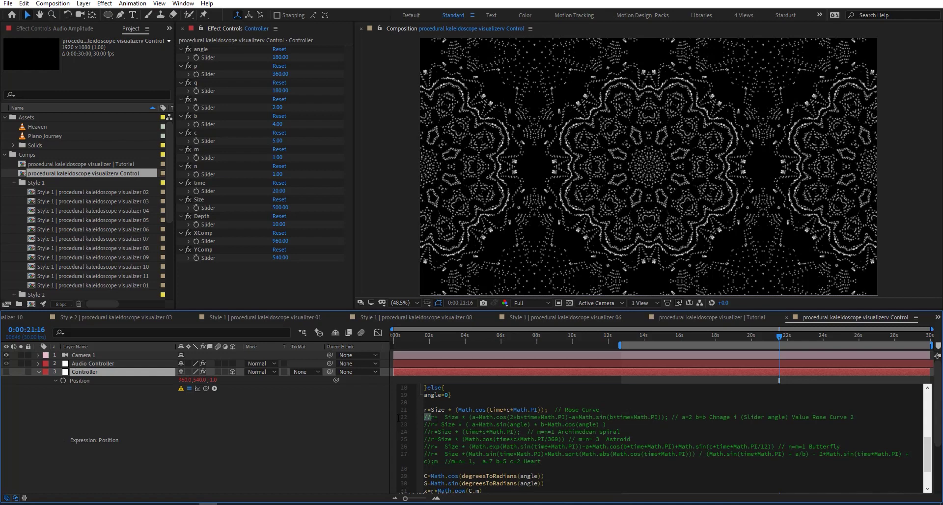
{"action": "key", "text": "BackSpace"}
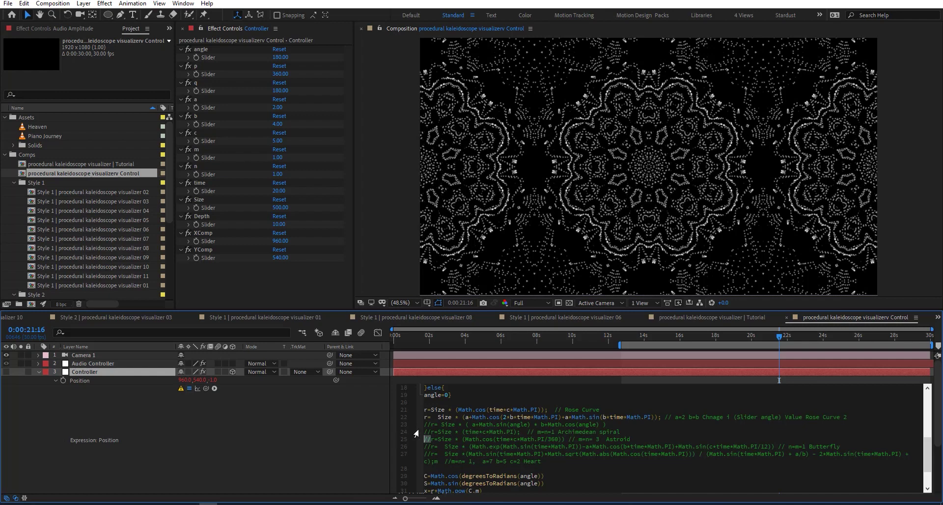
{"action": "key", "text": "BackSpace"}
{"action": "type", "text": "//"}
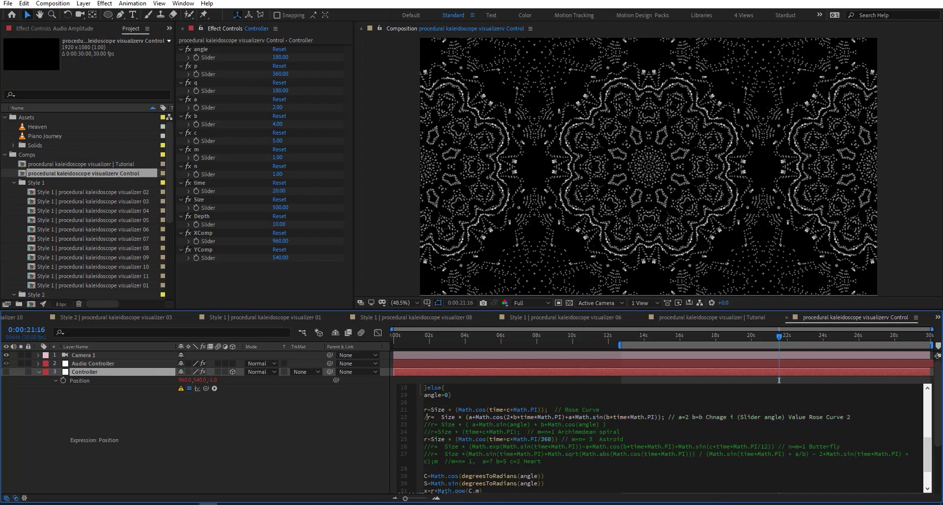
{"action": "key", "text": "Up"}
{"action": "key", "text": "Home"}
{"action": "type", "text": "//"}
{"action": "left_click", "coordinate": [344, 434]}
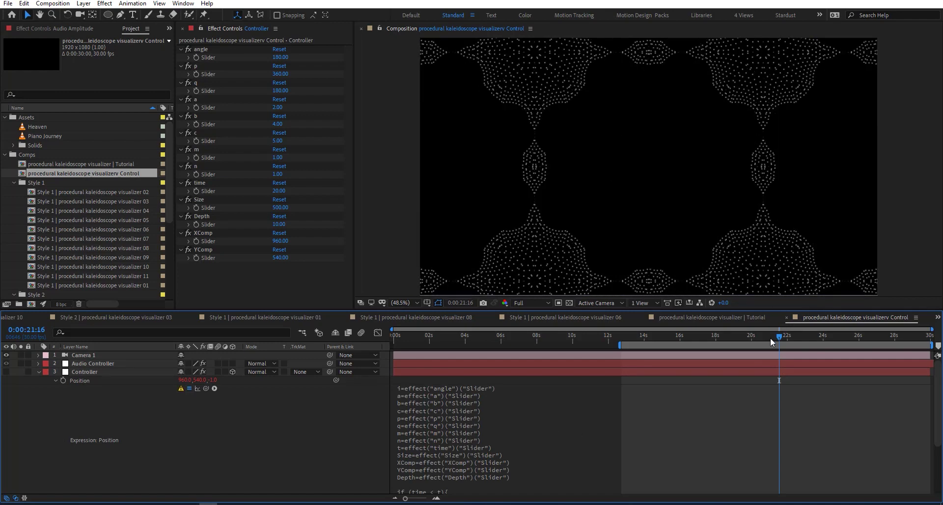
Scrub the astroid pattern to around 27 seconds and review the Position expression
{"action": "left_click_drag", "start_coordinate": [769, 337], "coordinate": [747, 338]}
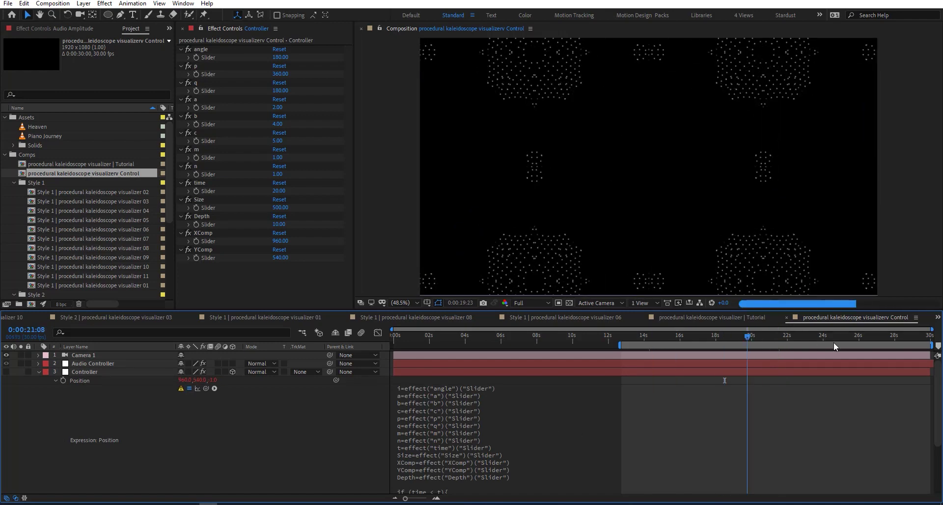
{"action": "left_click_drag", "start_coordinate": [834, 343], "coordinate": [758, 338]}
{"action": "left_click", "coordinate": [456, 398]}
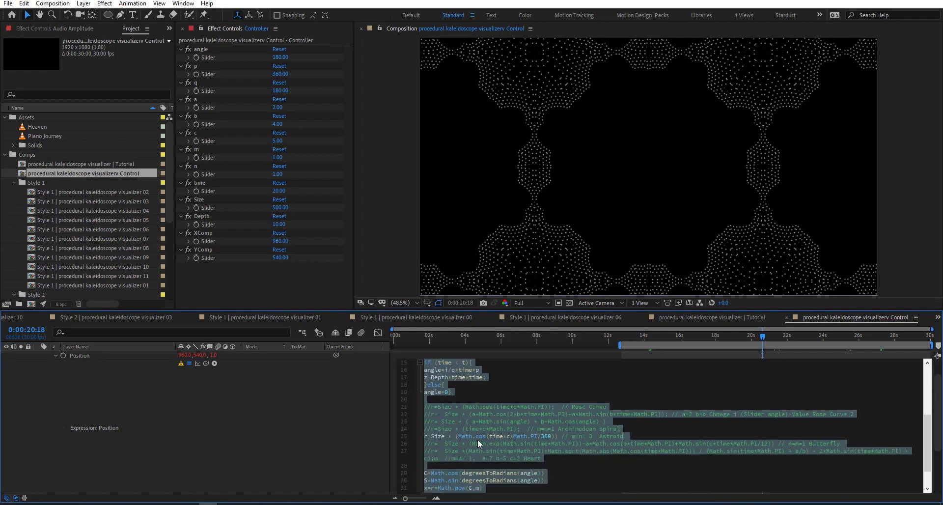
{"action": "left_click", "coordinate": [519, 458]}
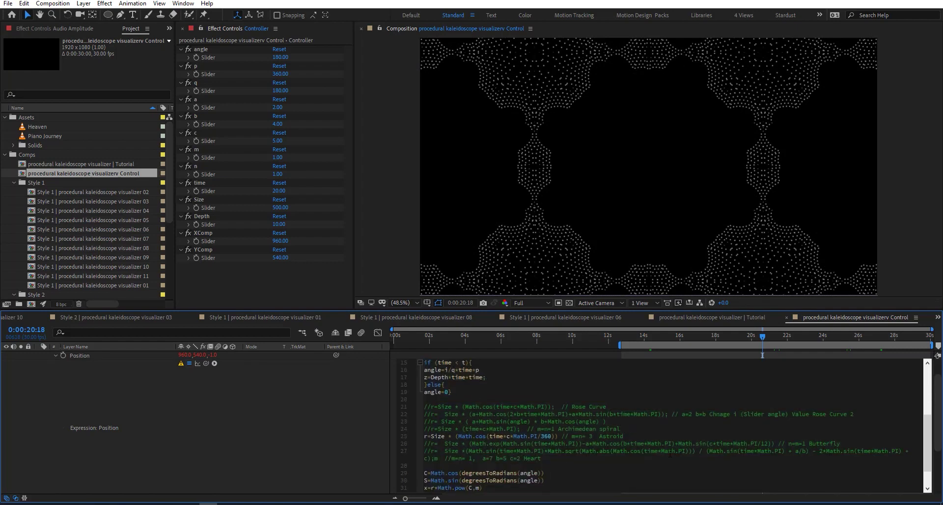
{"action": "left_click", "coordinate": [254, 425]}
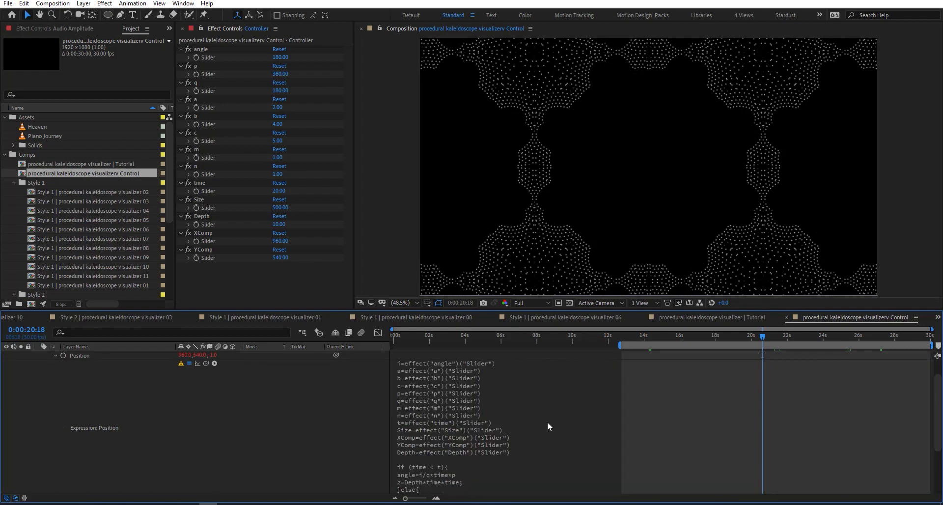
RAM-preview the astroid kaleidoscope animation starting at about 26 seconds
{"action": "left_click", "coordinate": [850, 338]}
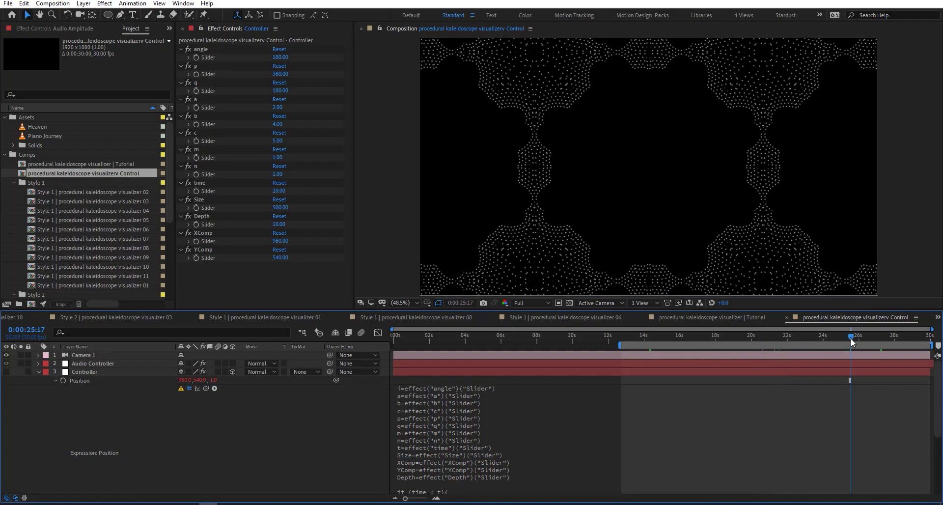
{"action": "left_click", "coordinate": [870, 339]}
{"action": "scroll", "coordinate": [340, 444], "scroll_direction": "down", "scroll_amount": 1}
{"action": "key", "text": "space"}
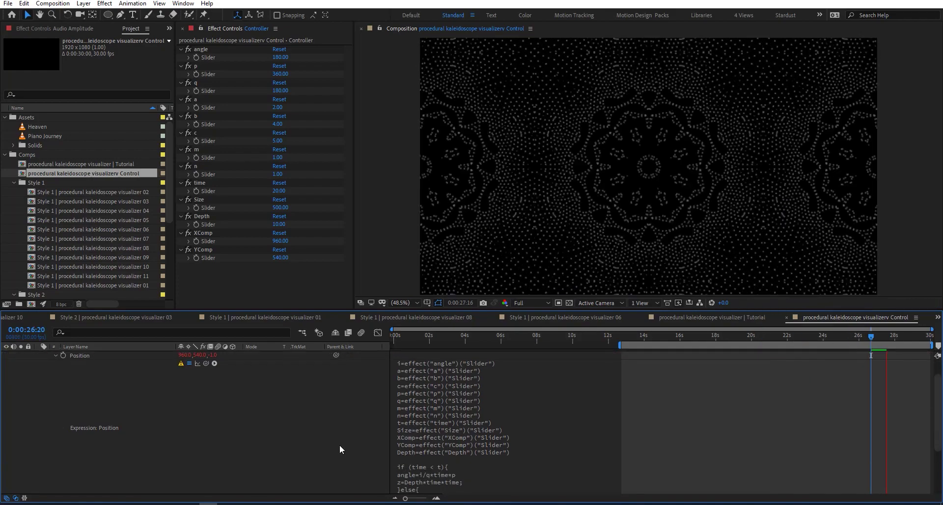